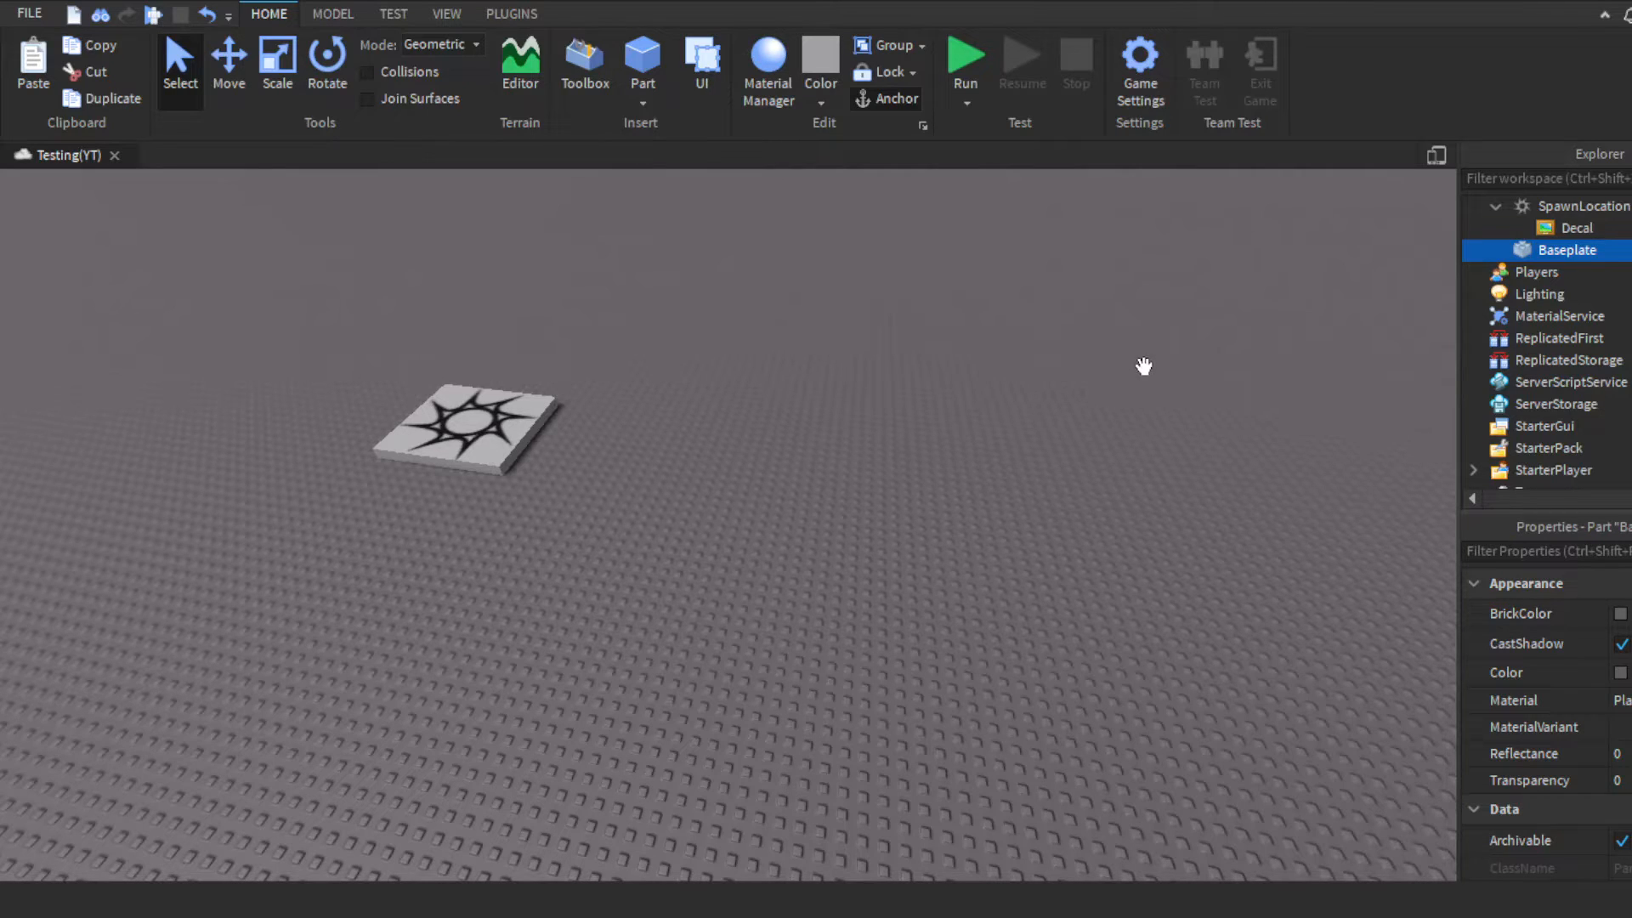
Step: Examine the spawn location from several angles and distances, and select it and the baseplate in turn
right_drag(867, 416, 774, 876)
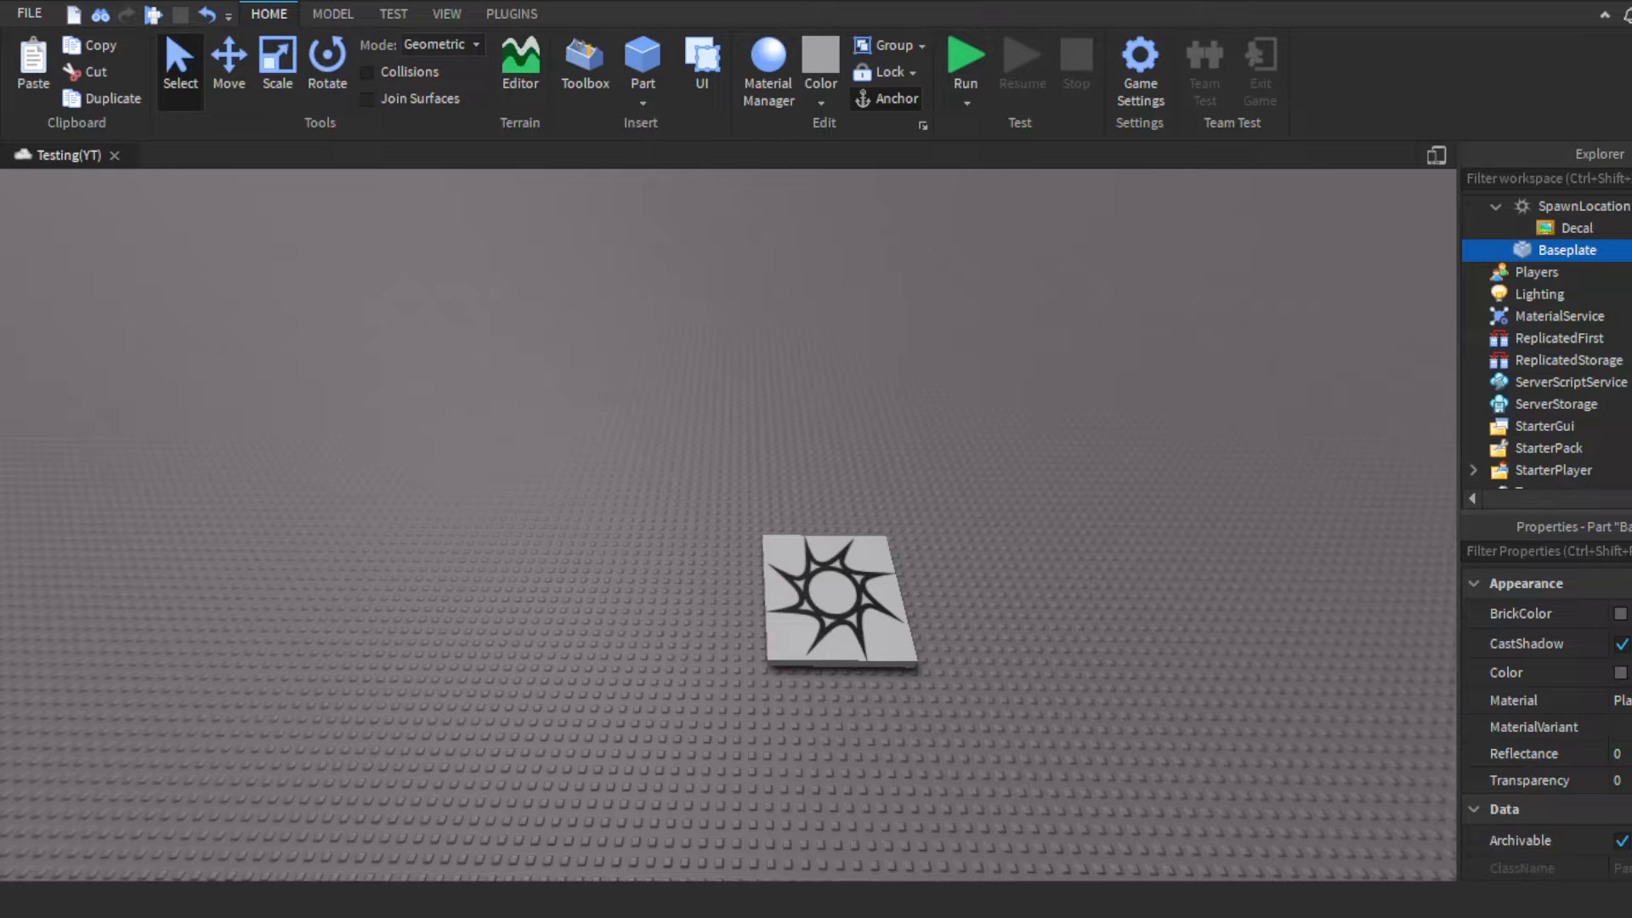
right_drag(952, 583, 952, 583)
key(w)
key(d)
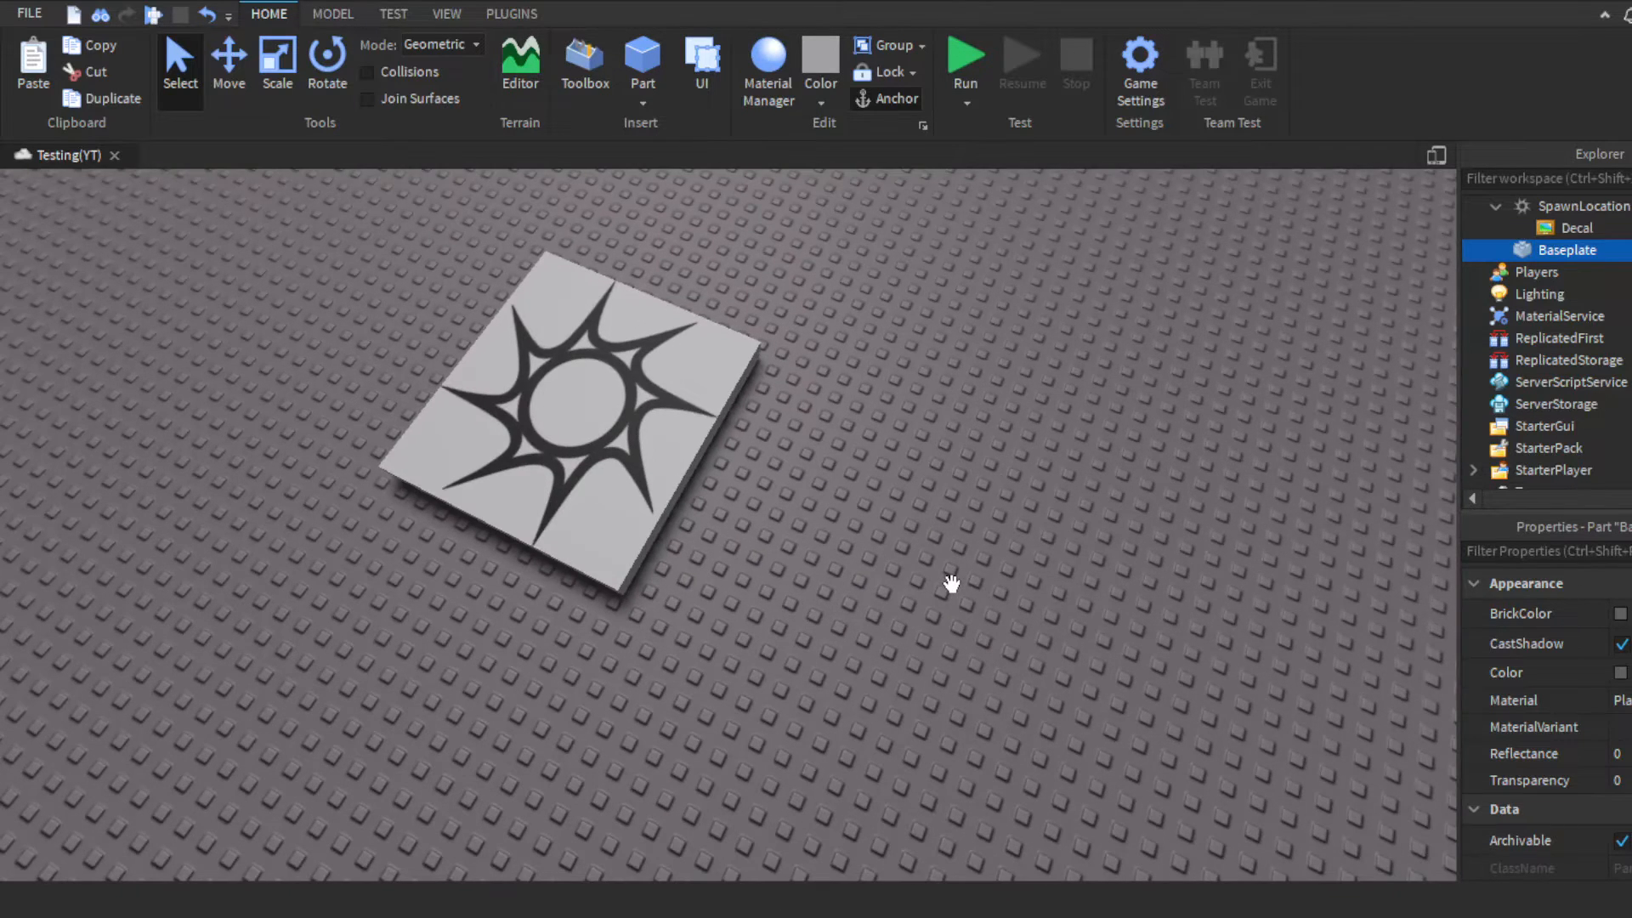
key(s)
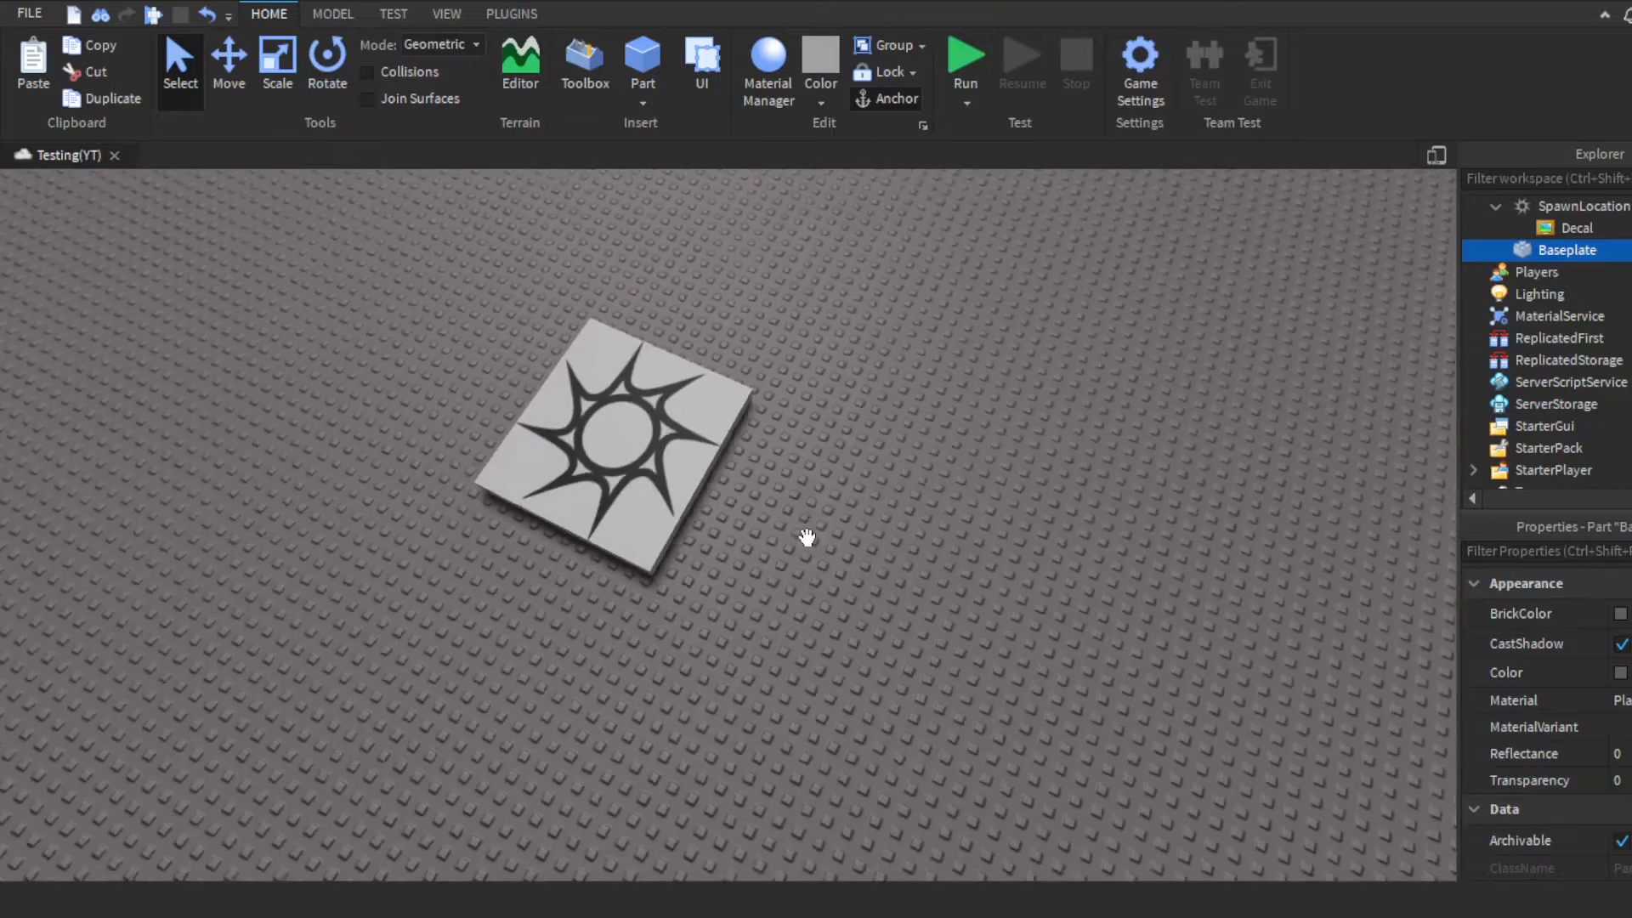
key(d)
key(w)
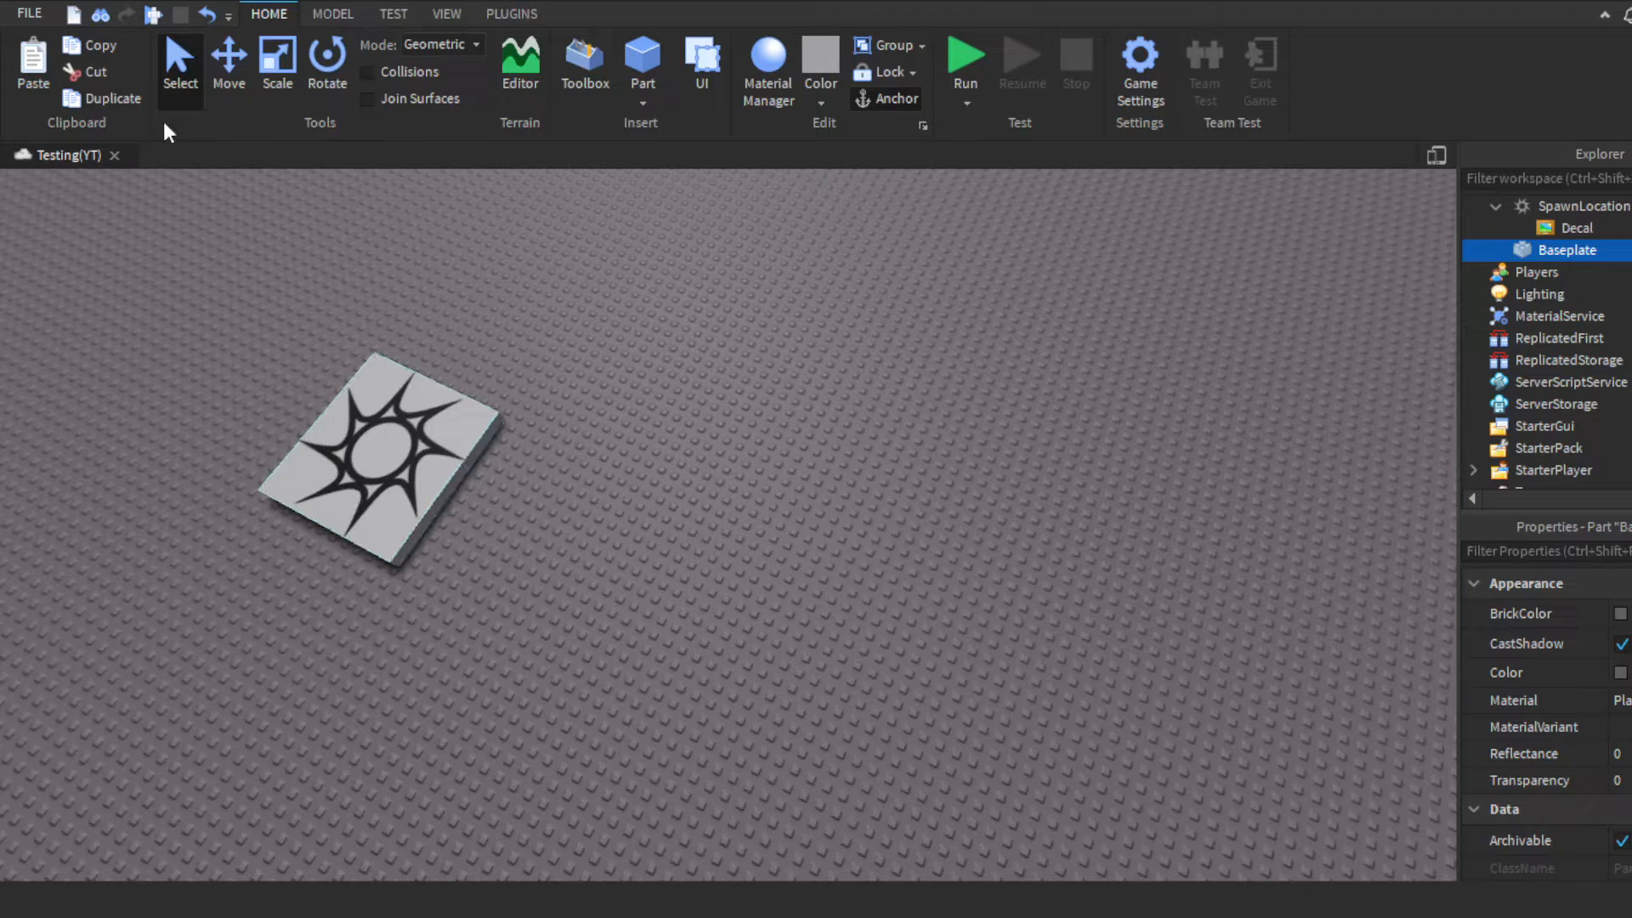
click(366, 454)
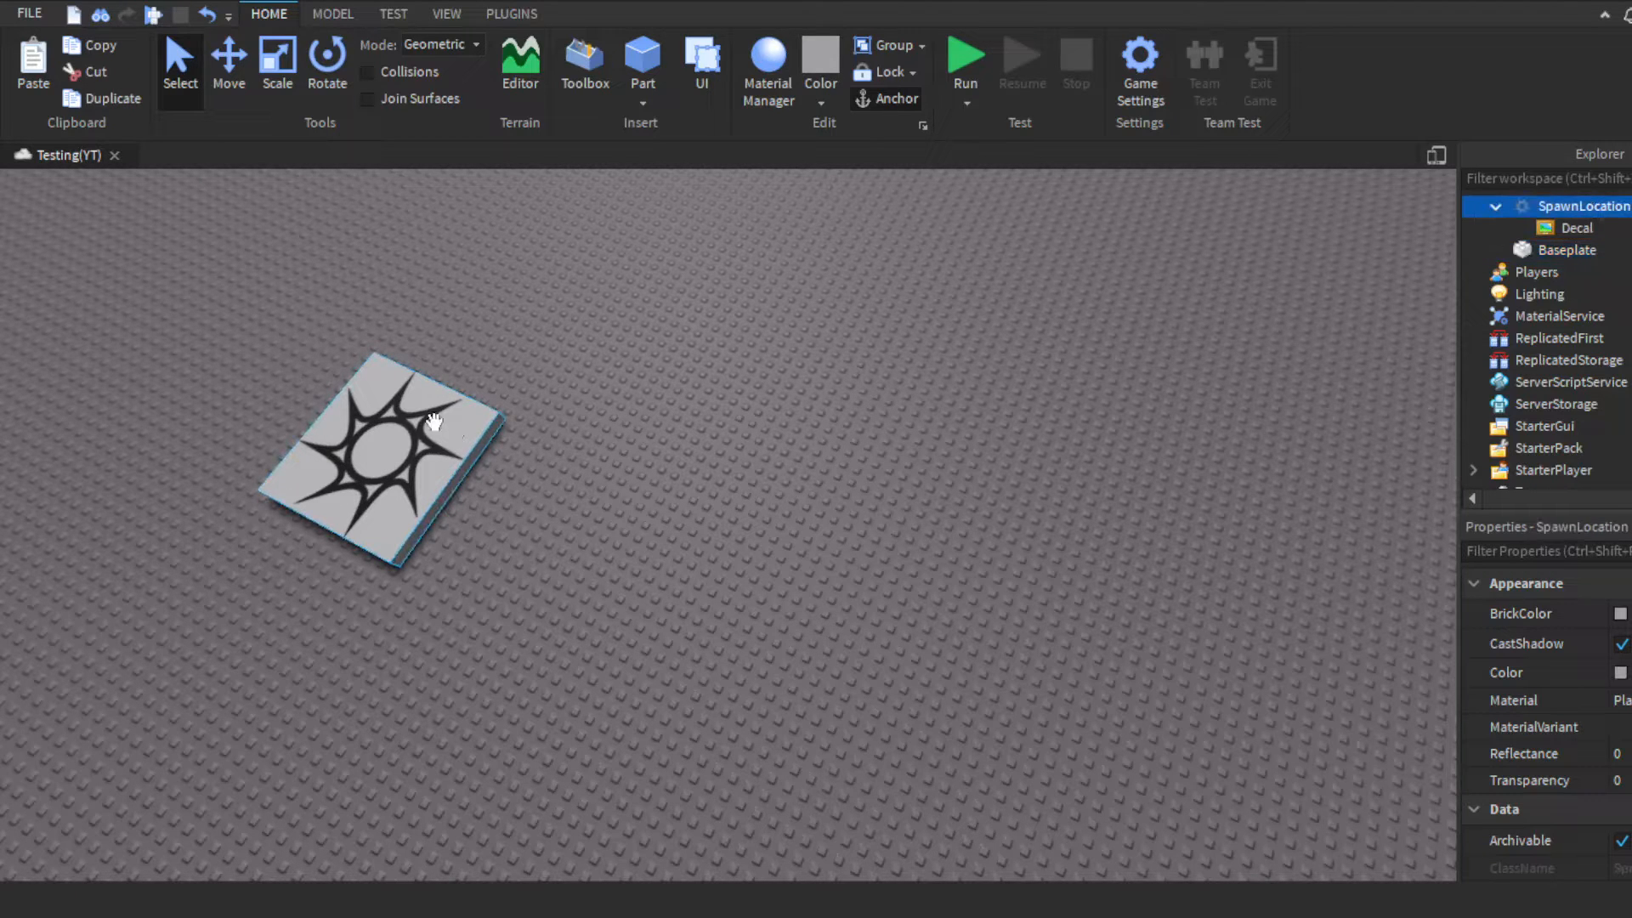
click(629, 485)
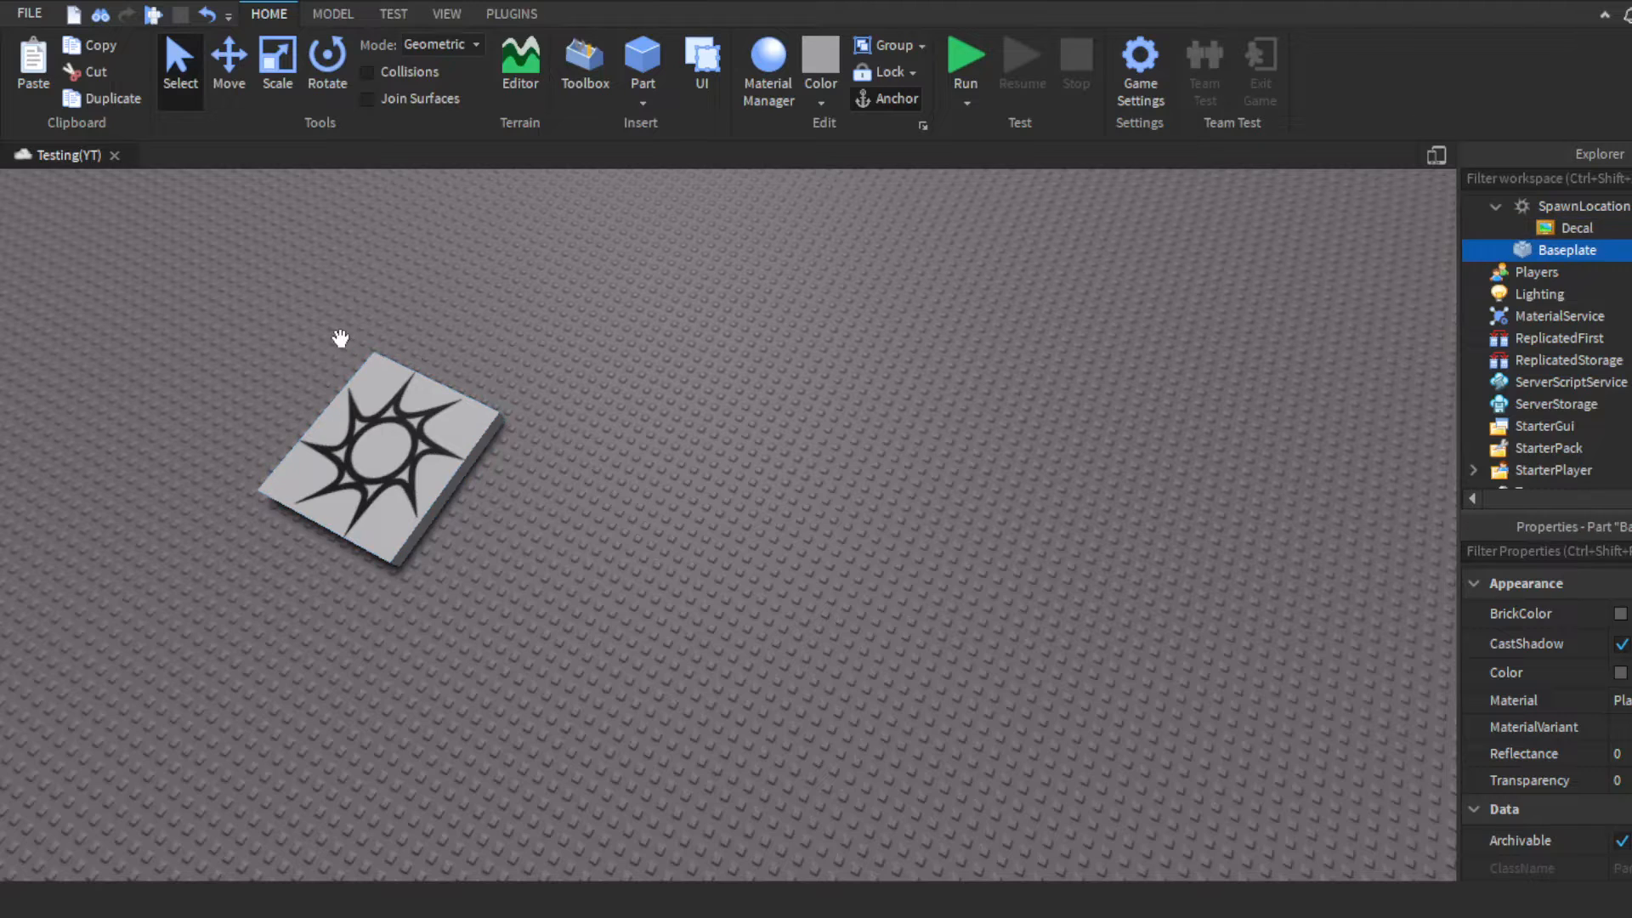
Step: Paste a copy of the spawn location, try moving the copy across the baseplate, and undo the move
key(d)
click(37, 82)
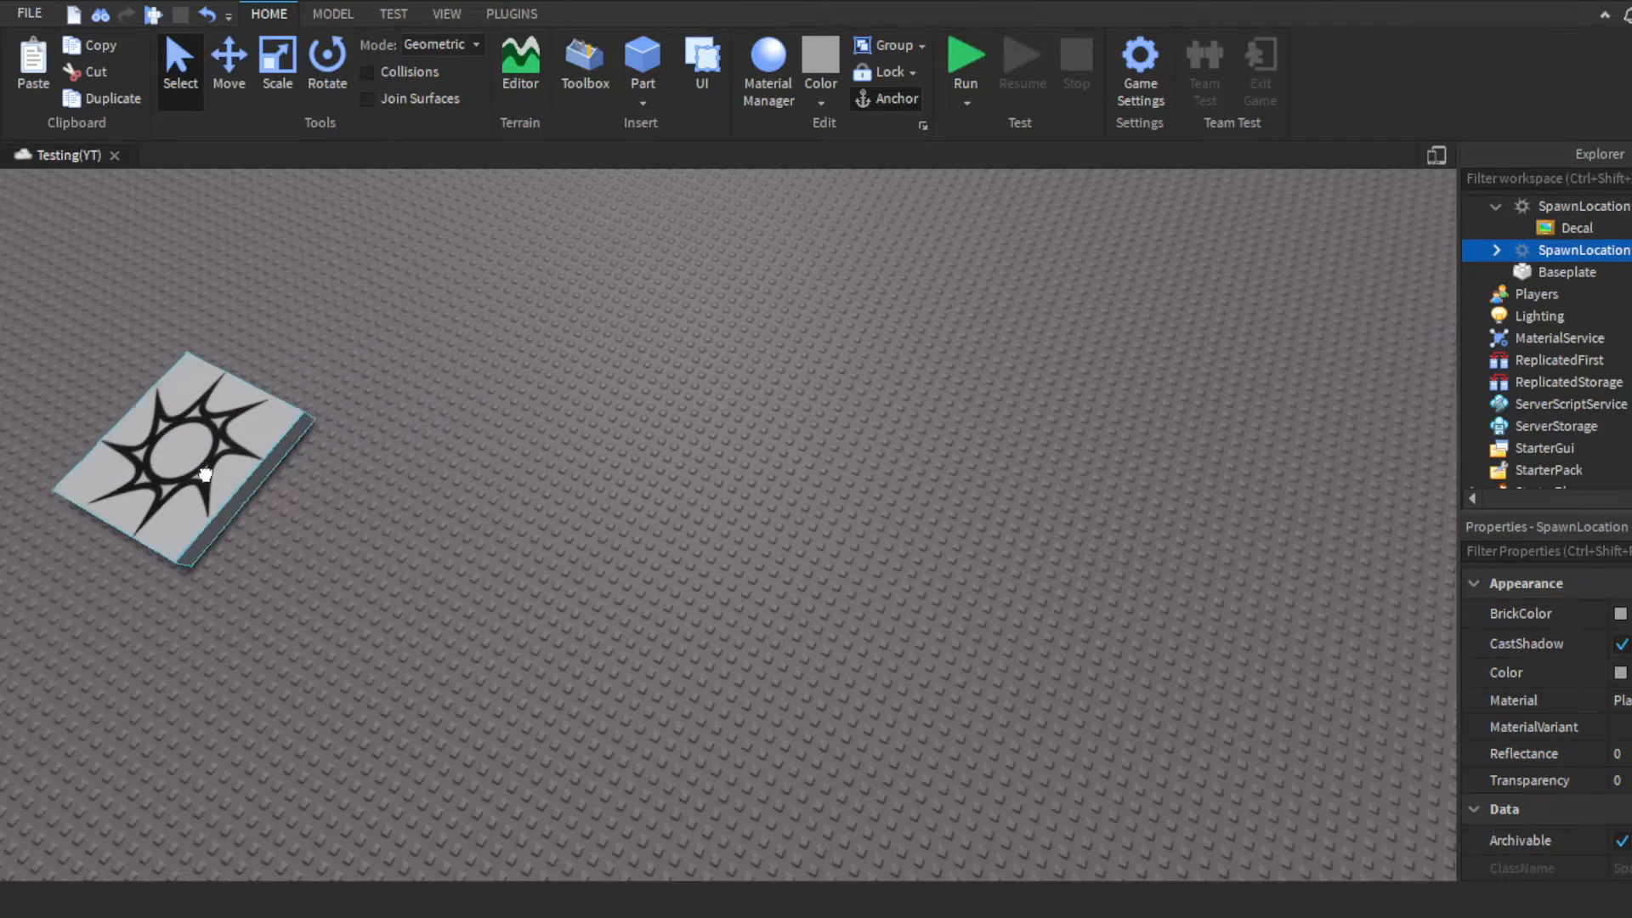
drag(170, 455, 383, 541)
key(ctrl+z)
click(1557, 251)
right_drag(774, 309, 775, 312)
key(w)
right_drag(783, 492, 723, 473)
middle_drag(723, 474, 776, 437)
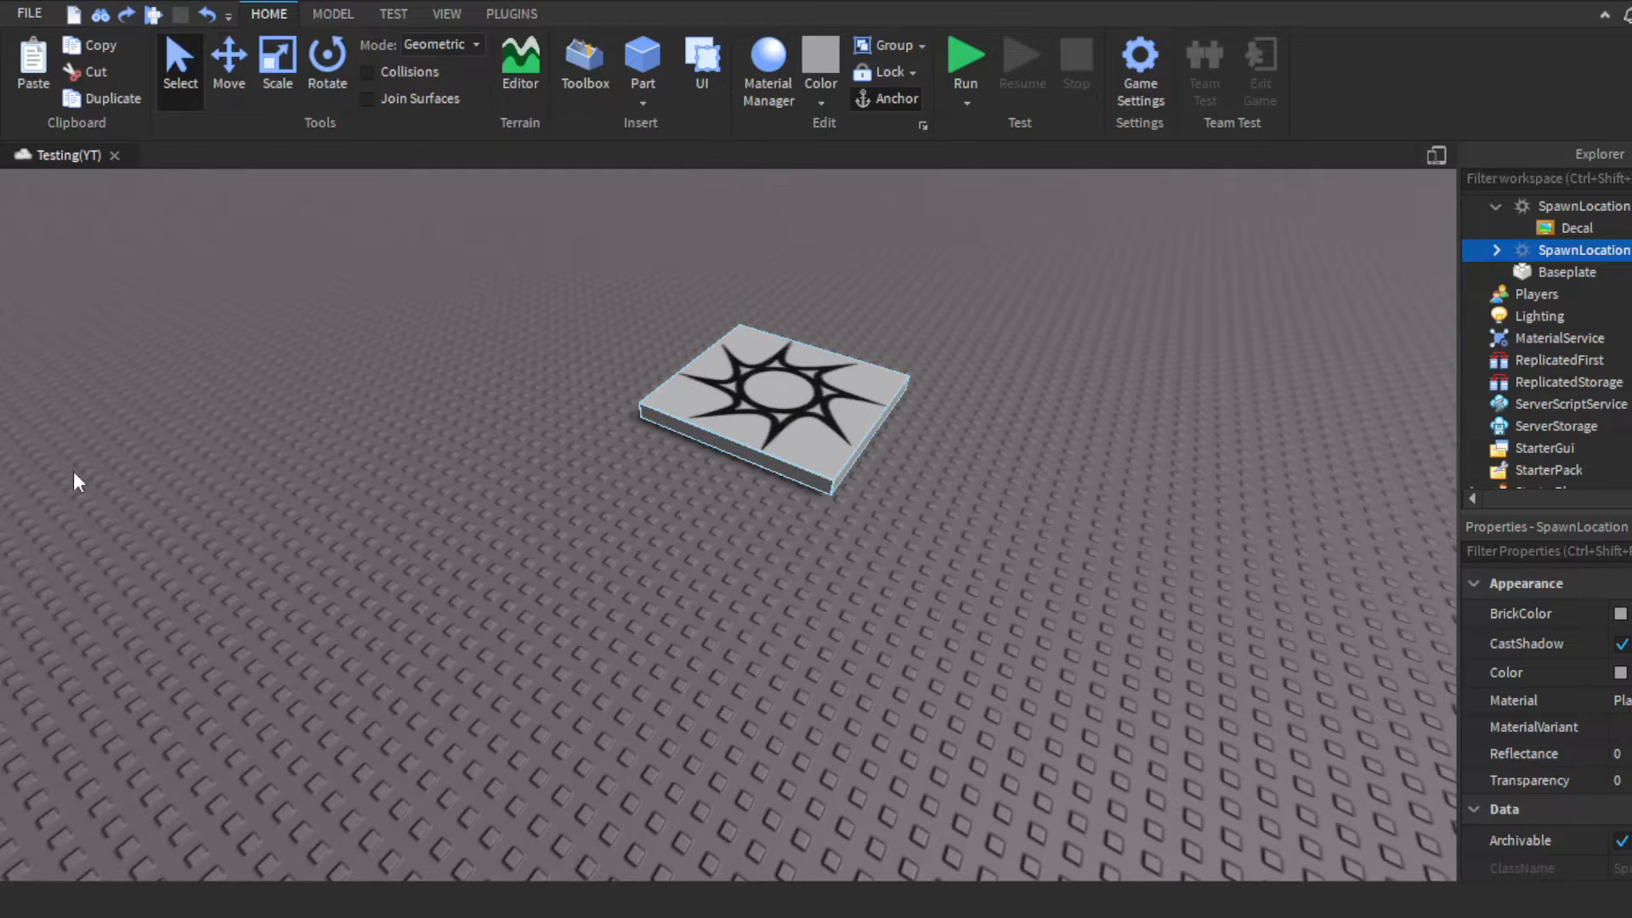
Step: Cut the pasted copy of the spawn location from the workspace
click(320, 733)
right_drag(320, 732, 329, 584)
scroll(329, 584, down, 2)
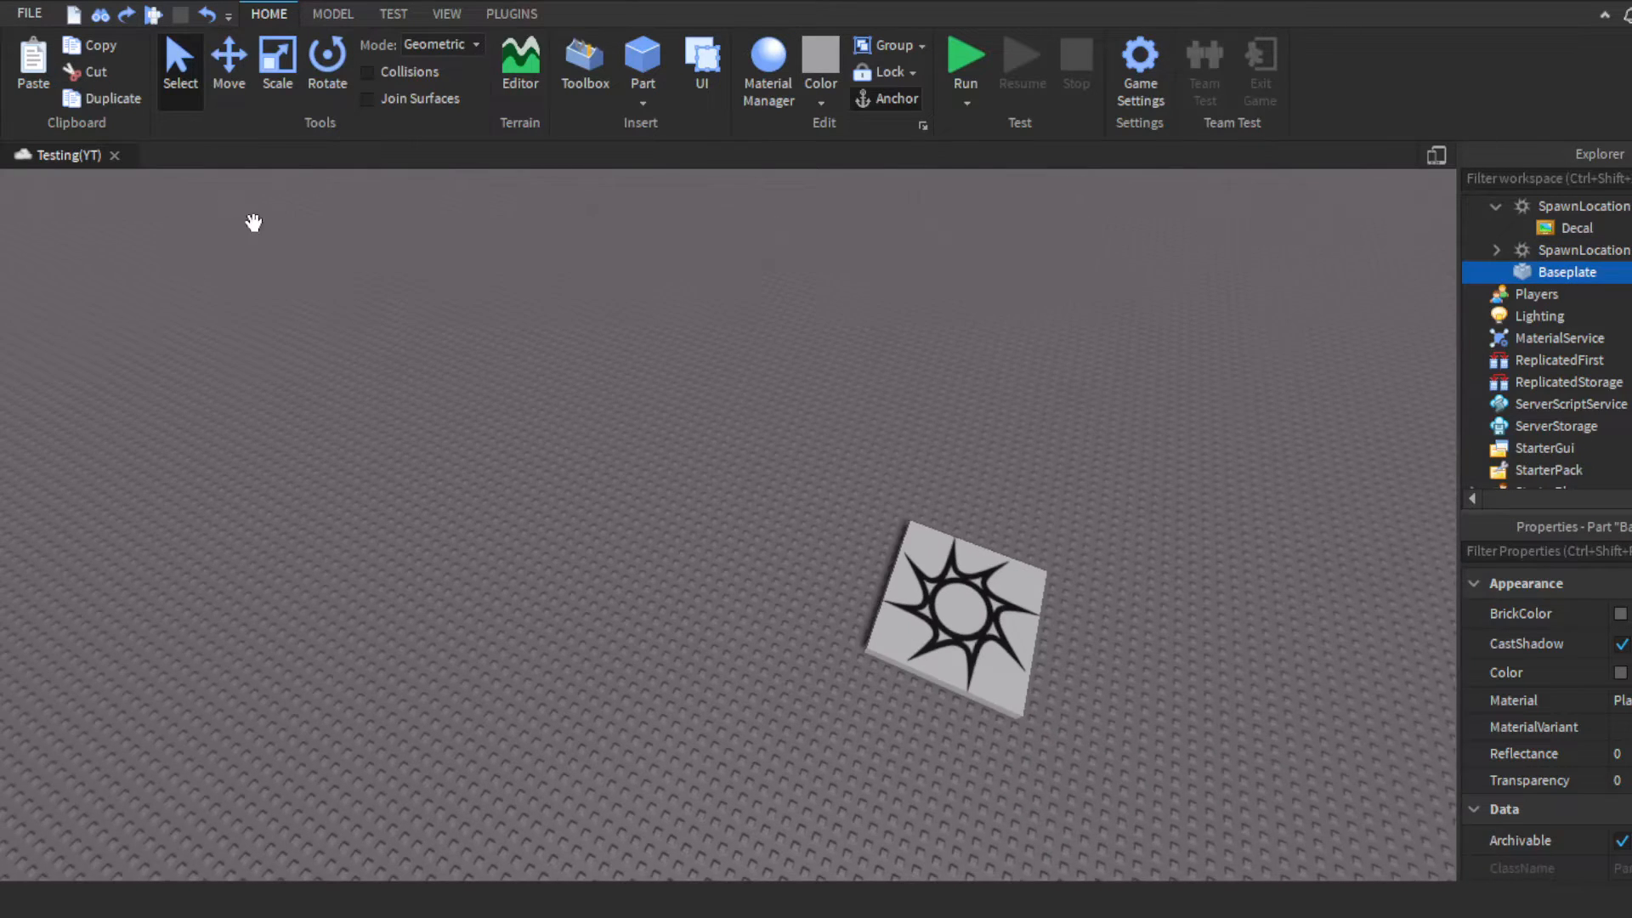
right_drag(253, 223, 758, 339)
click(797, 344)
click(96, 71)
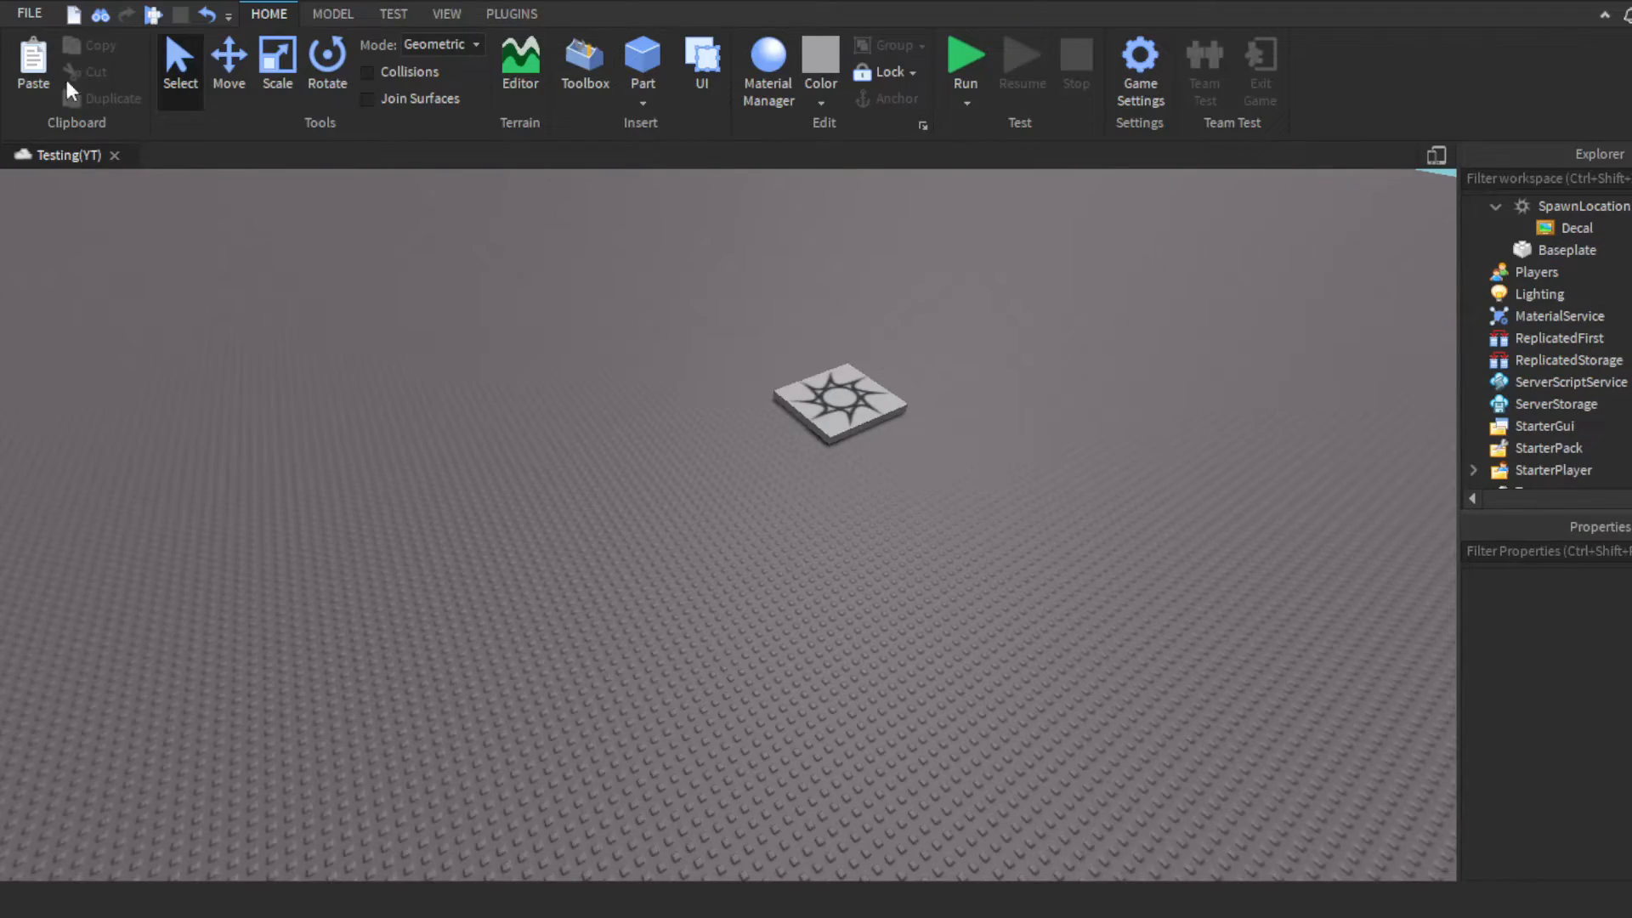
Step: Duplicate the remaining spawn location and move the copy off the original
scroll(831, 412, up, 4)
right_drag(831, 412, 671, 499)
scroll(671, 499, up, 1)
click(628, 618)
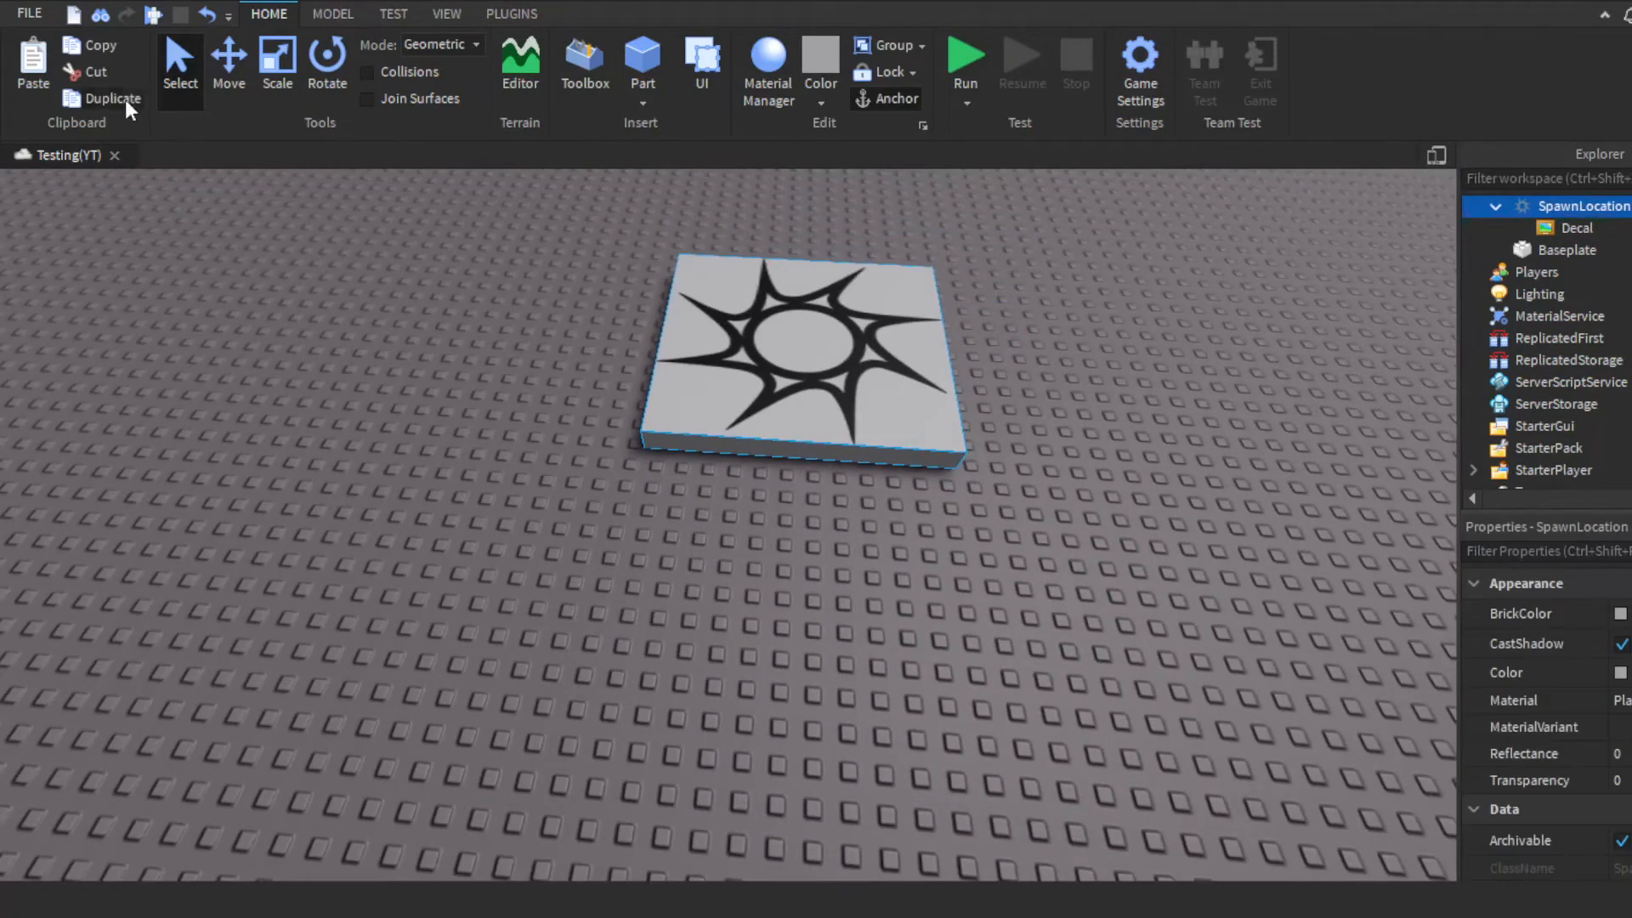
click(119, 99)
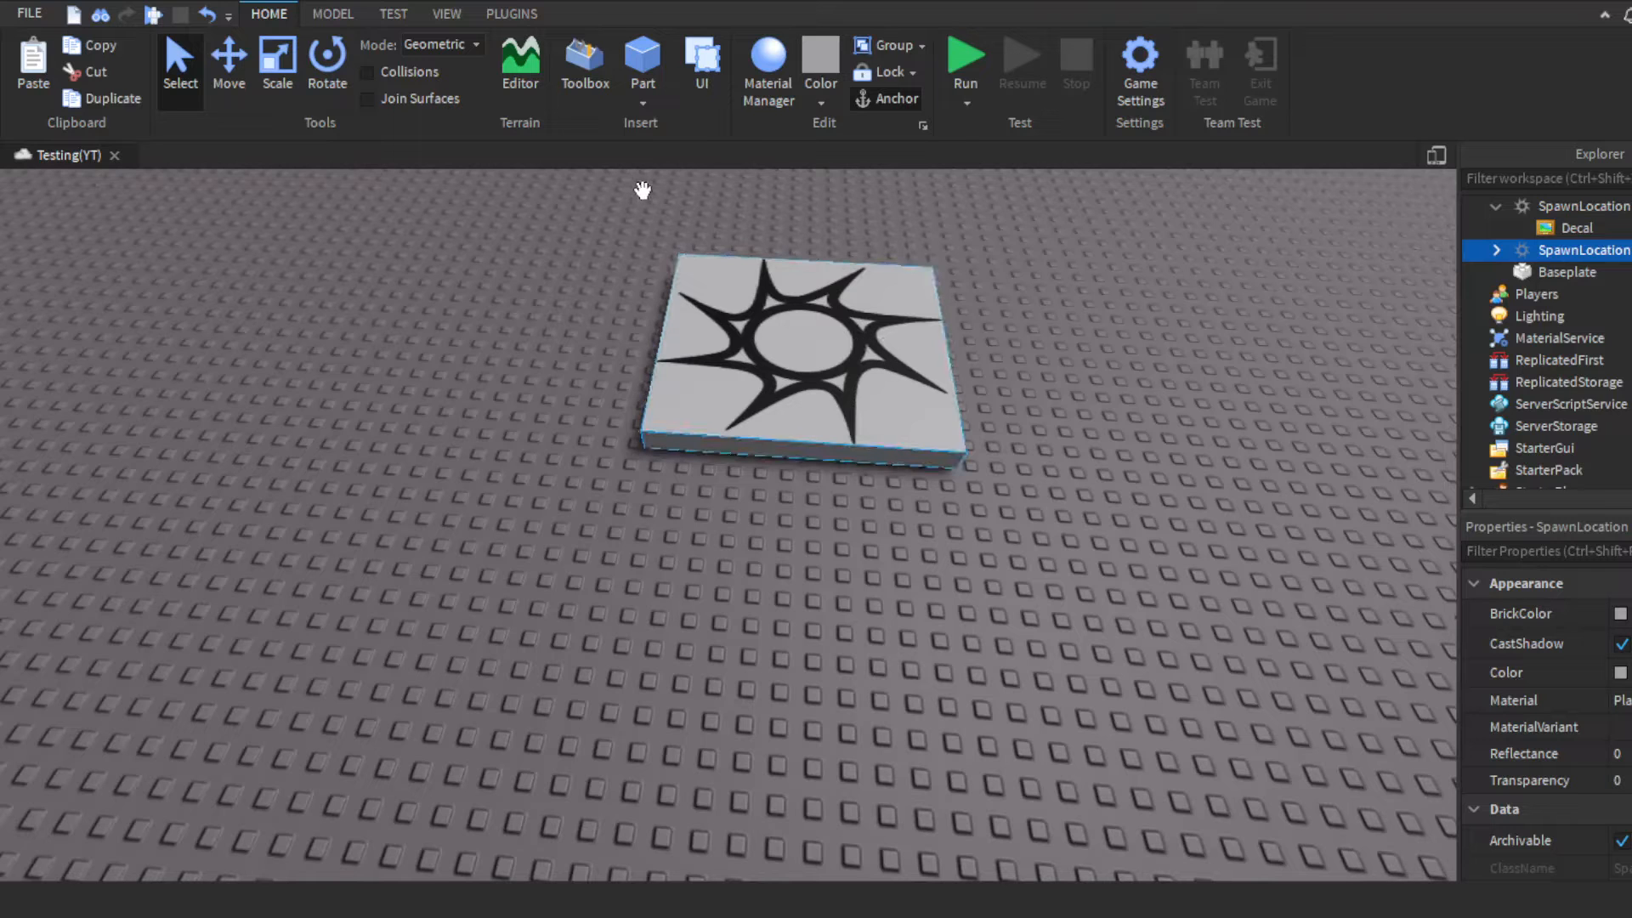
drag(796, 369, 1105, 424)
Step: Delete the duplicated spawn location
right_drag(776, 387, 754, 448)
scroll(754, 448, down, 4)
key(Delete)
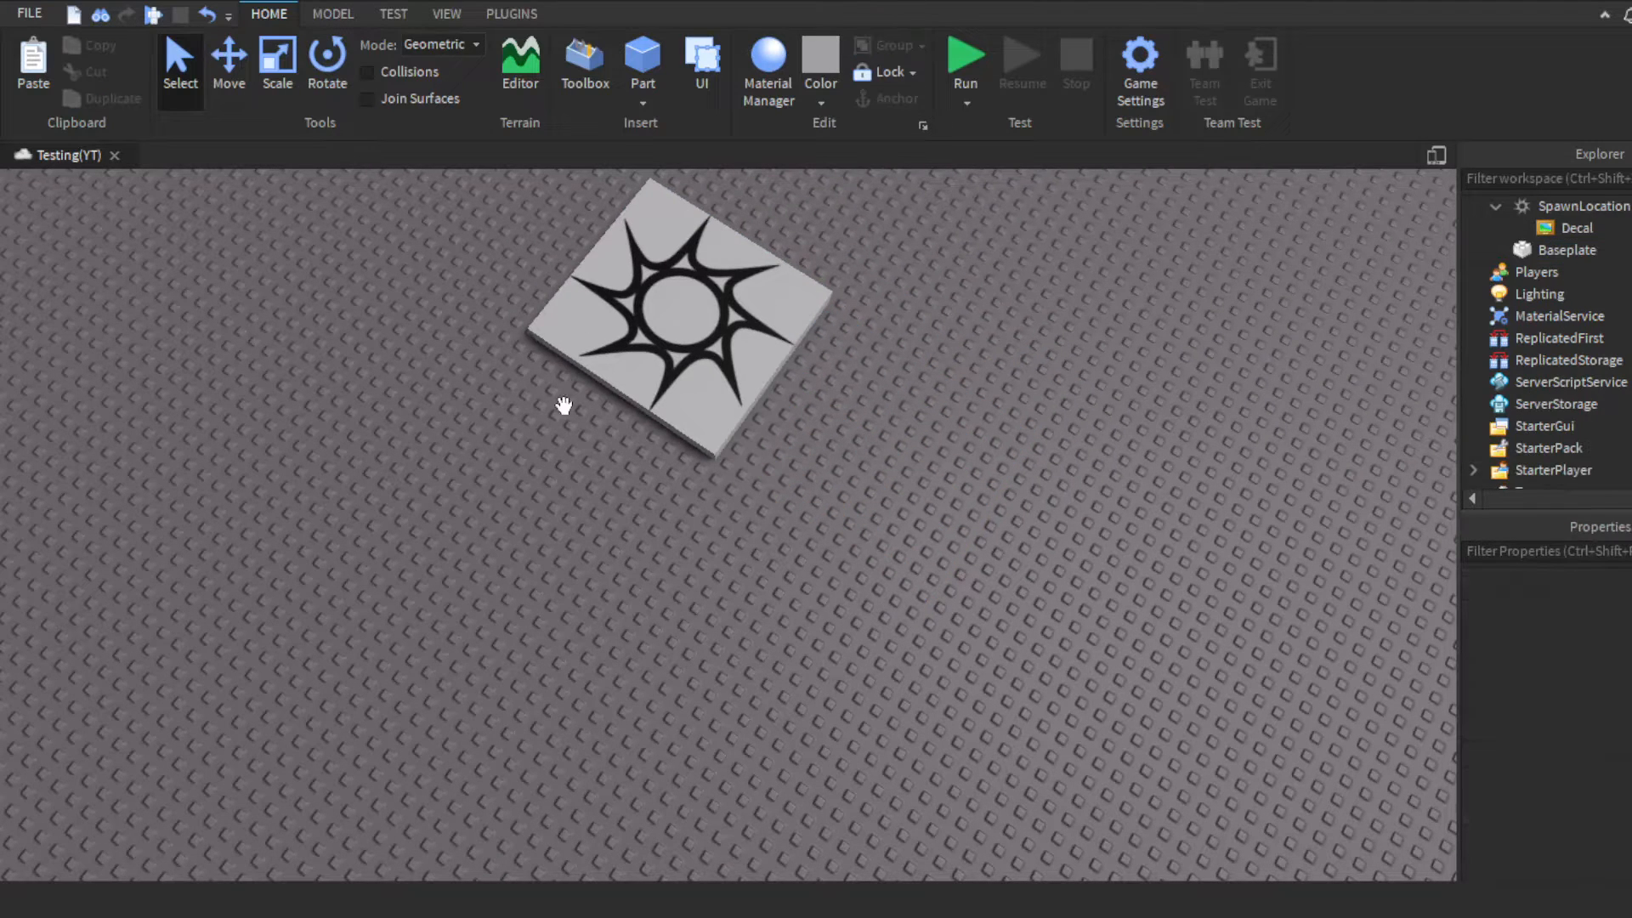
Step: Select the spawn location and the baseplate alternately in the viewport, and undo the last change
click(612, 321)
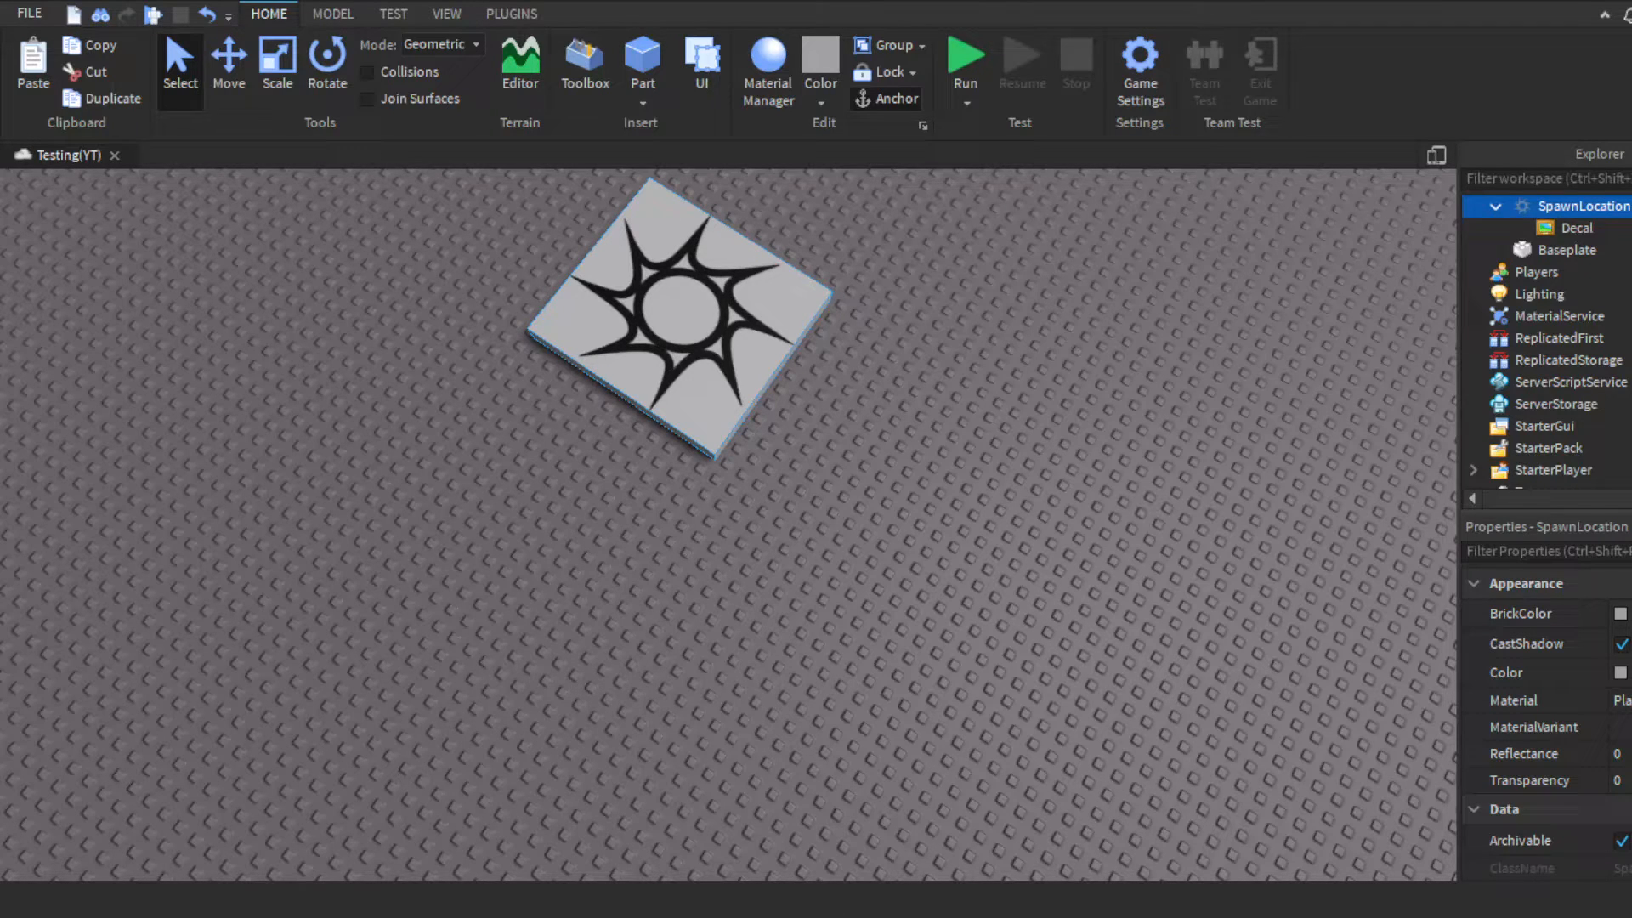
click(802, 474)
right_drag(780, 415, 780, 415)
click(536, 494)
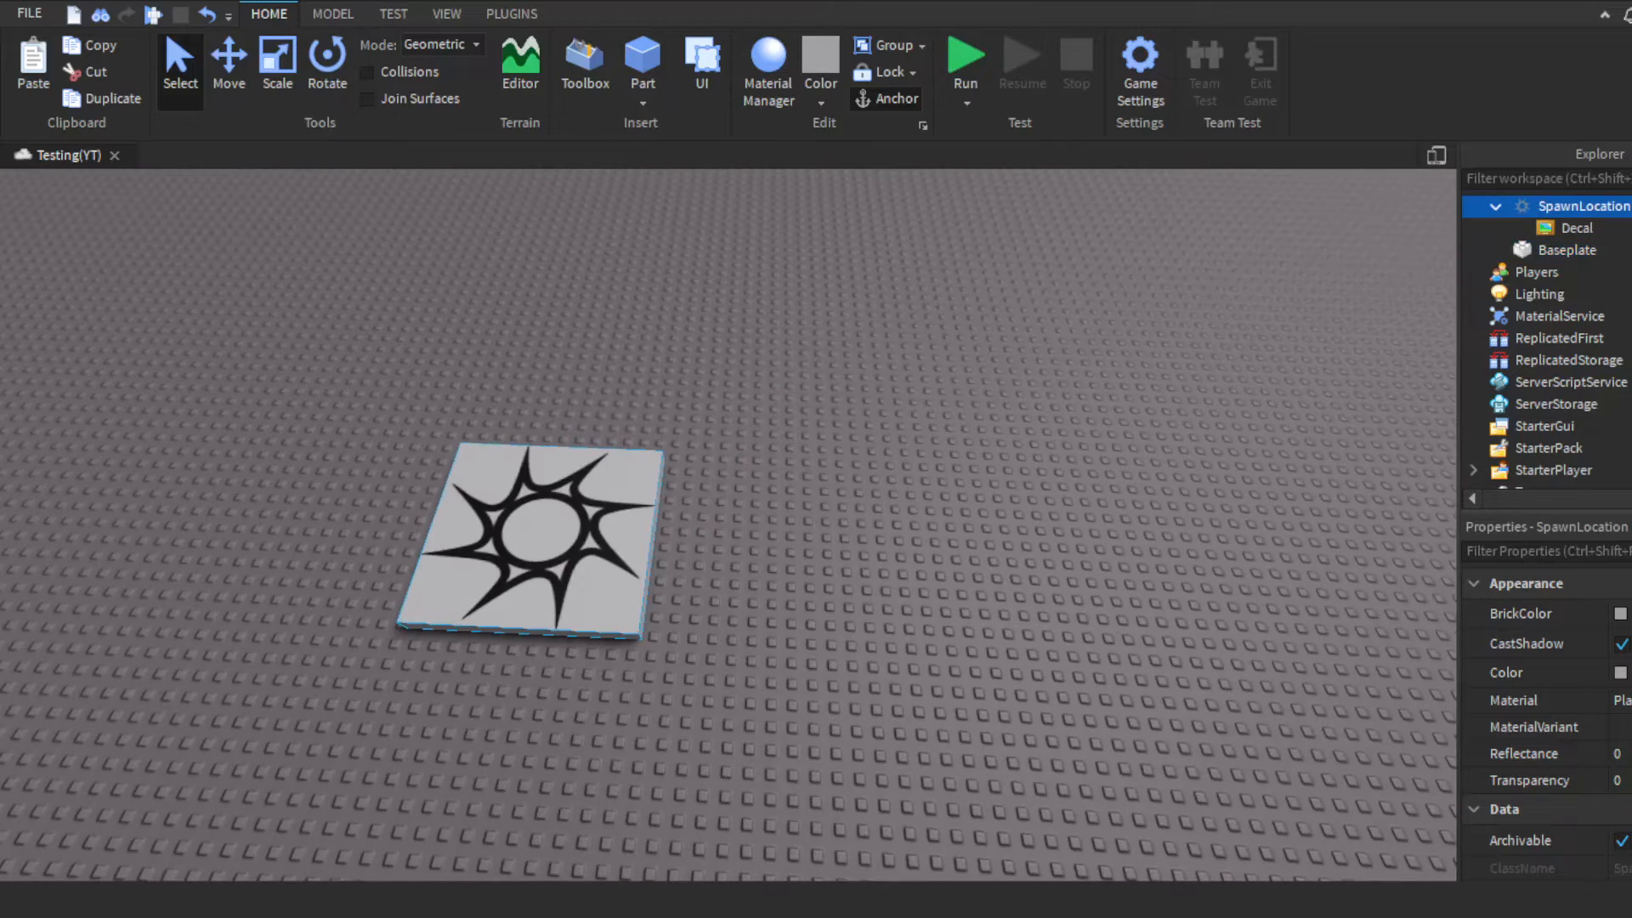
click(331, 352)
right_drag(332, 352, 331, 352)
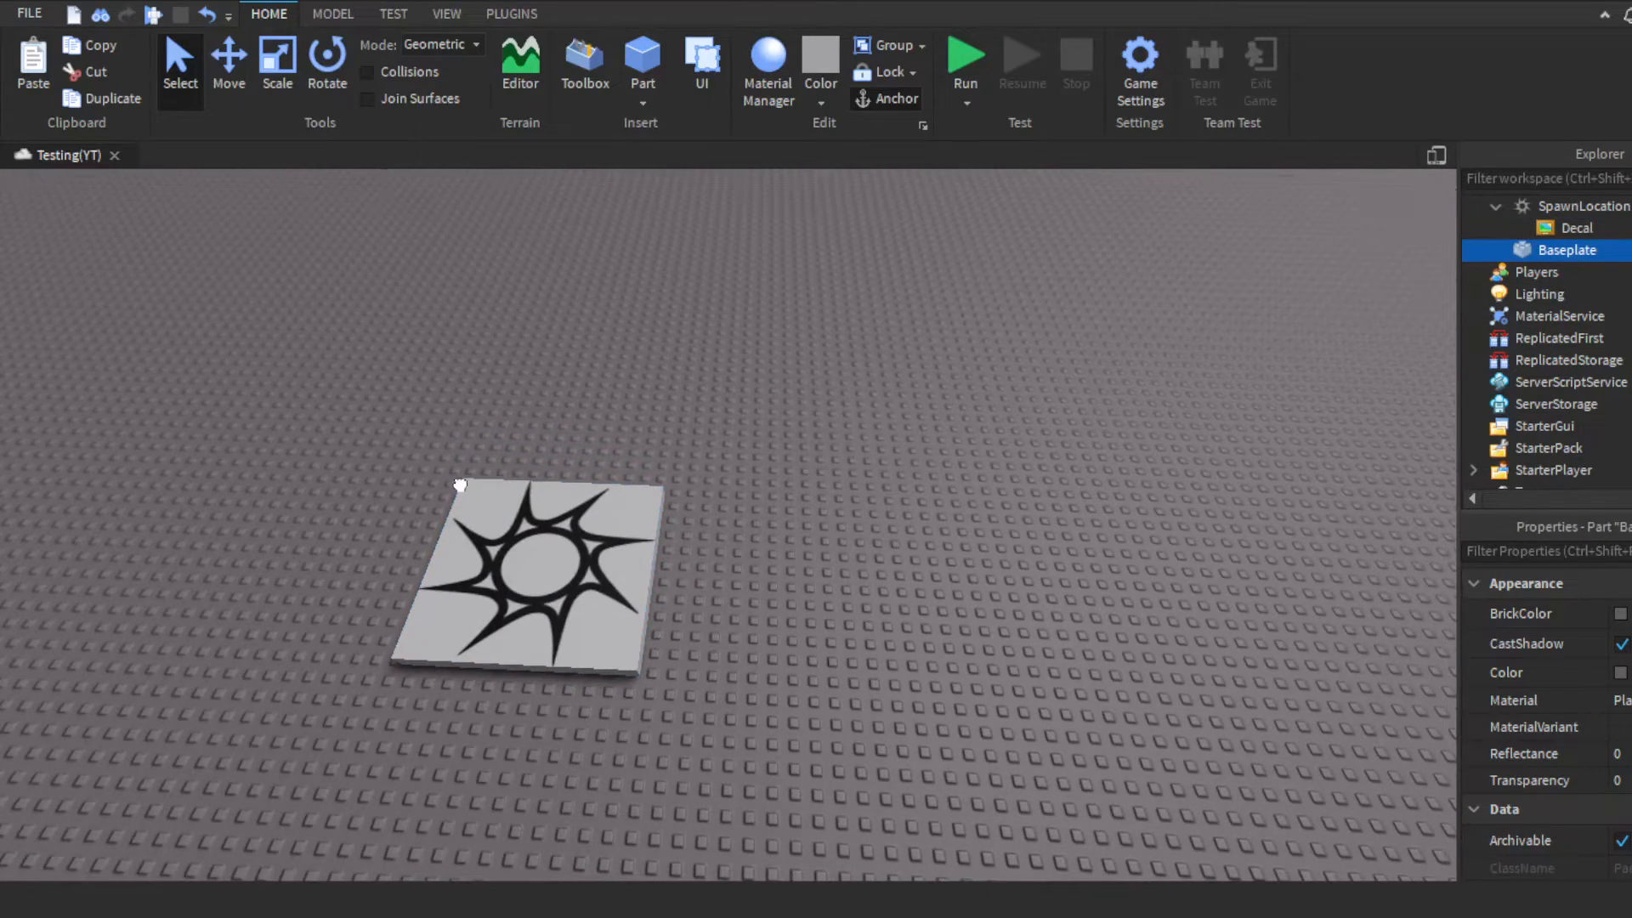
scroll(668, 488, up, 5)
right_drag(631, 396, 717, 382)
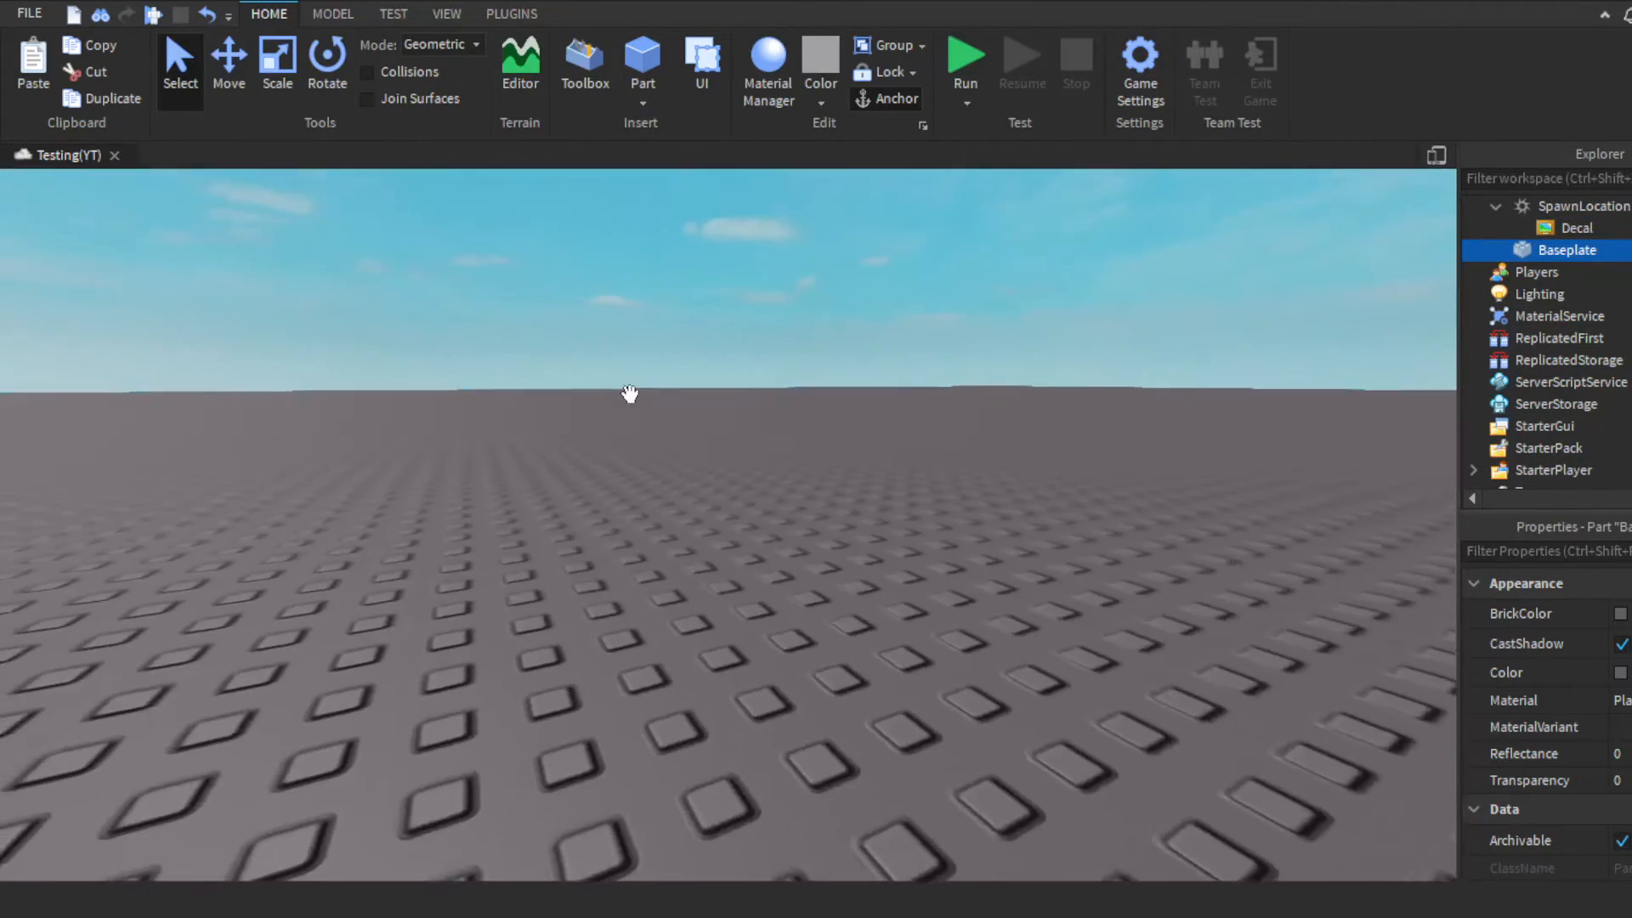
scroll(630, 393, down, 5)
scroll(717, 383, down, 3)
key(ctrl+z)
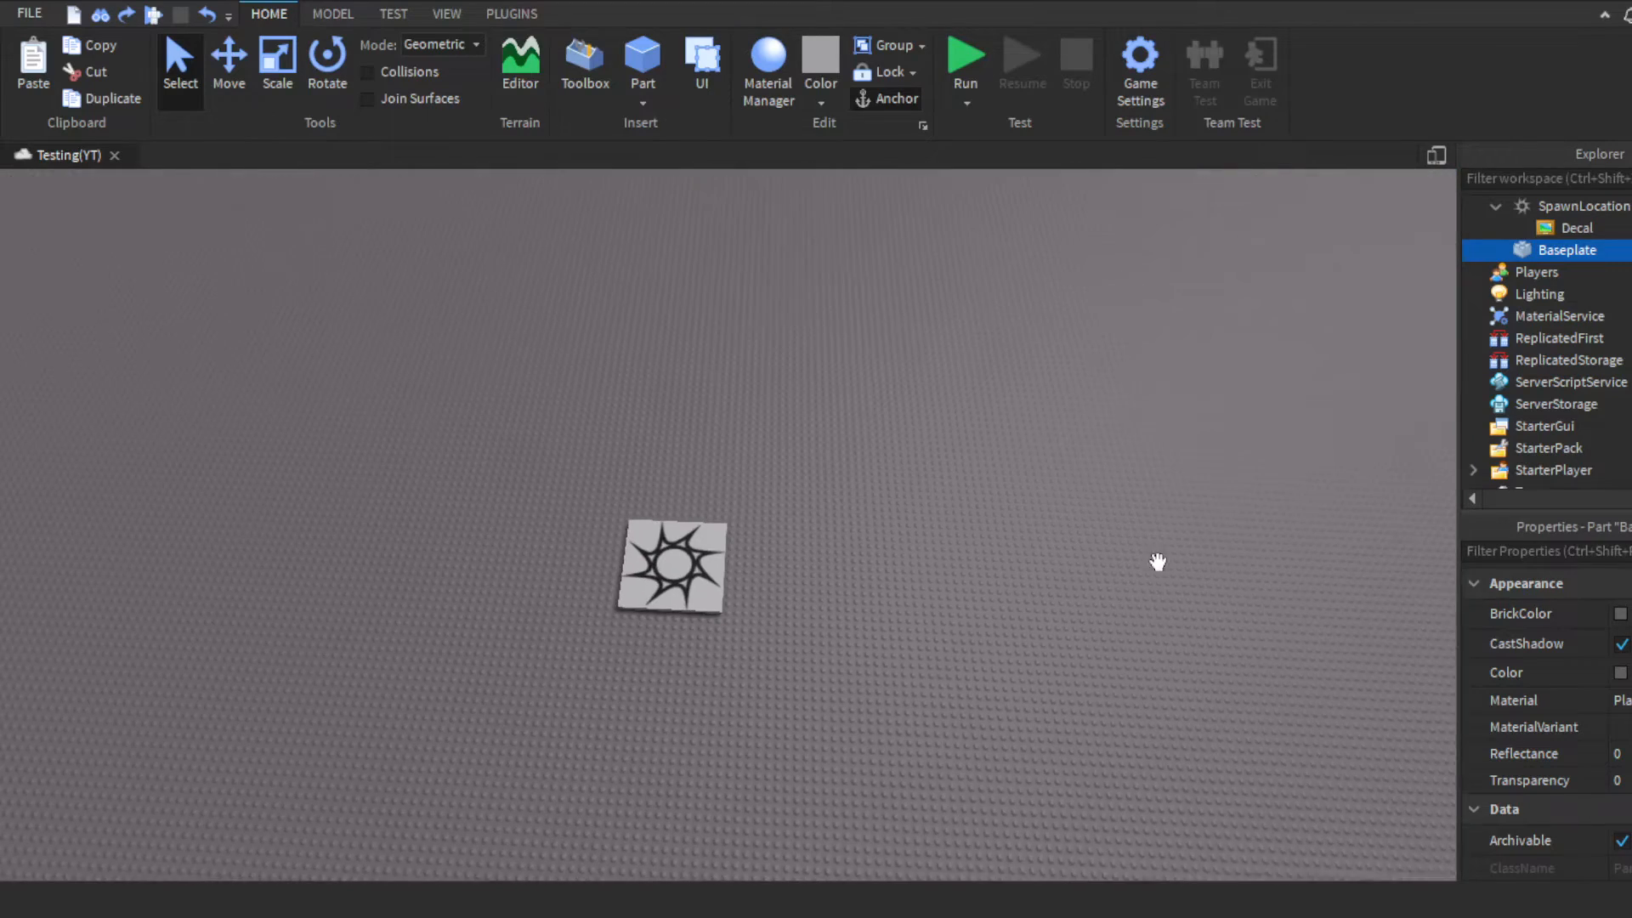
Step: Lock the Baseplate through its Locked property and try selecting it in the viewport
scroll(1615, 723, down, 10)
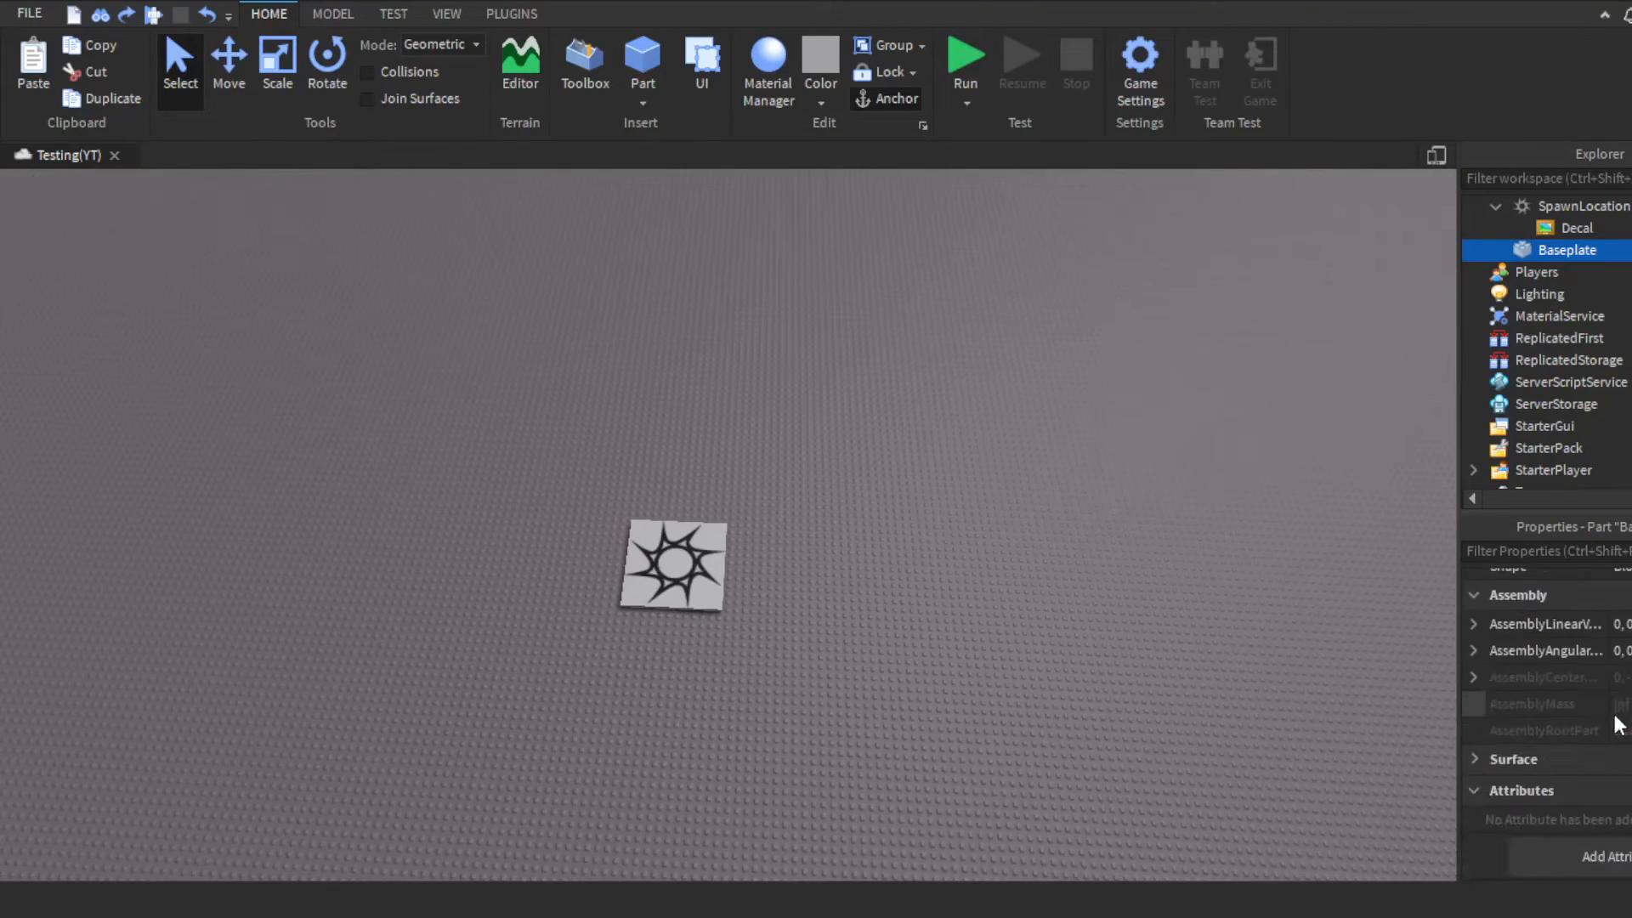
scroll(1615, 731, up, 10)
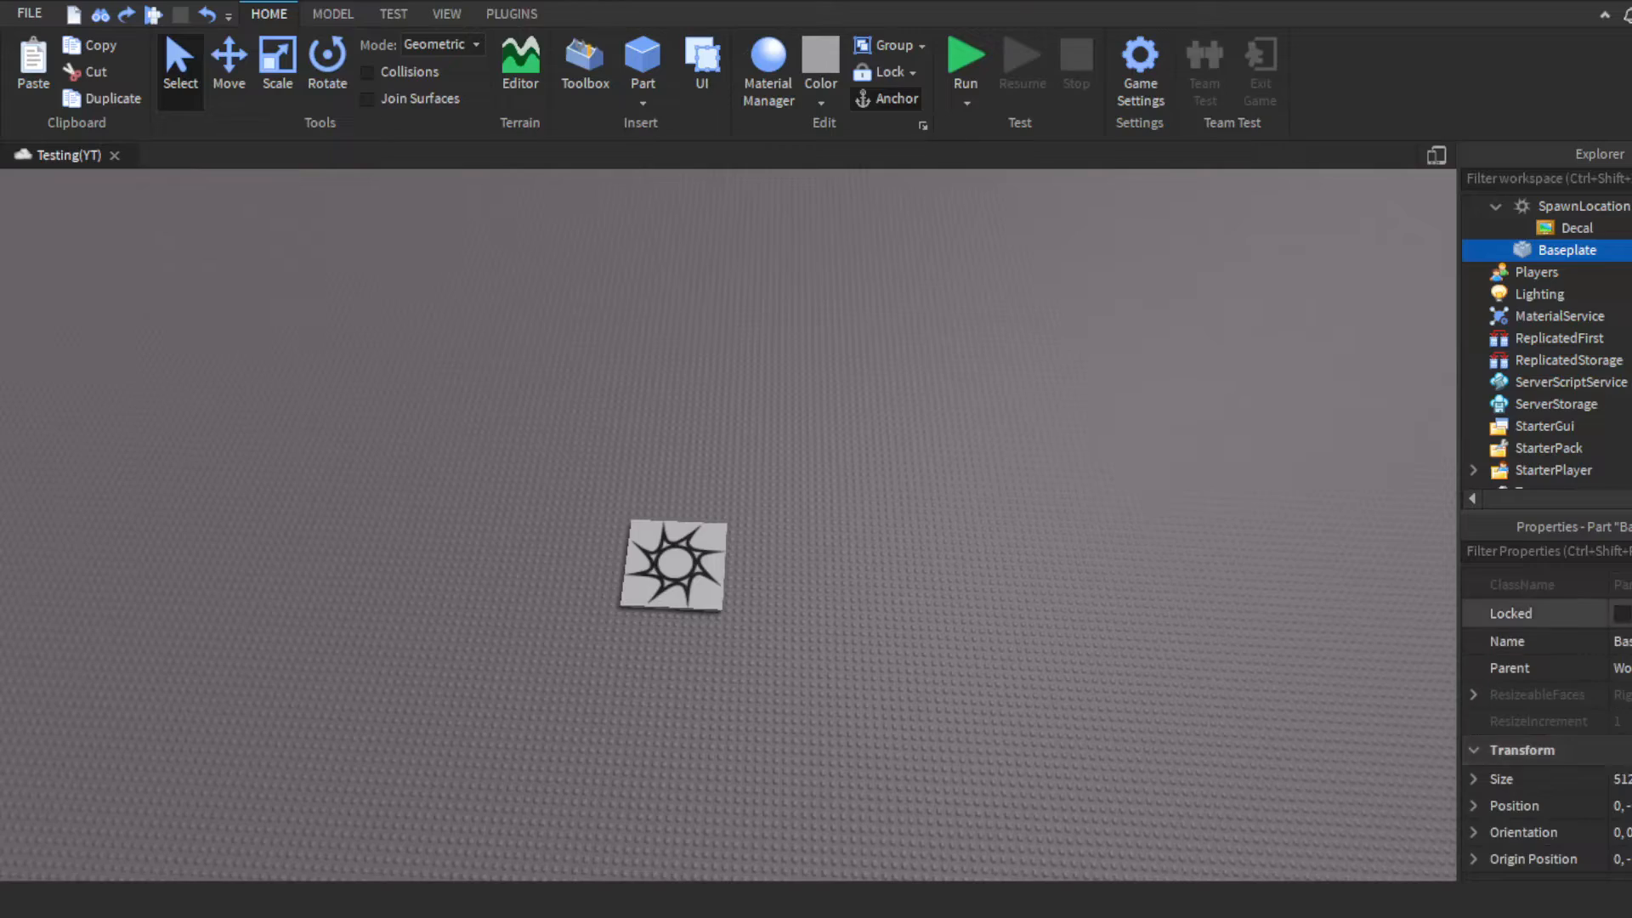
click(1622, 613)
click(981, 456)
Step: Shift the spawn location a short distance across the locked baseplate using the Select tool
scroll(950, 529, up, 5)
right_drag(950, 529, 940, 442)
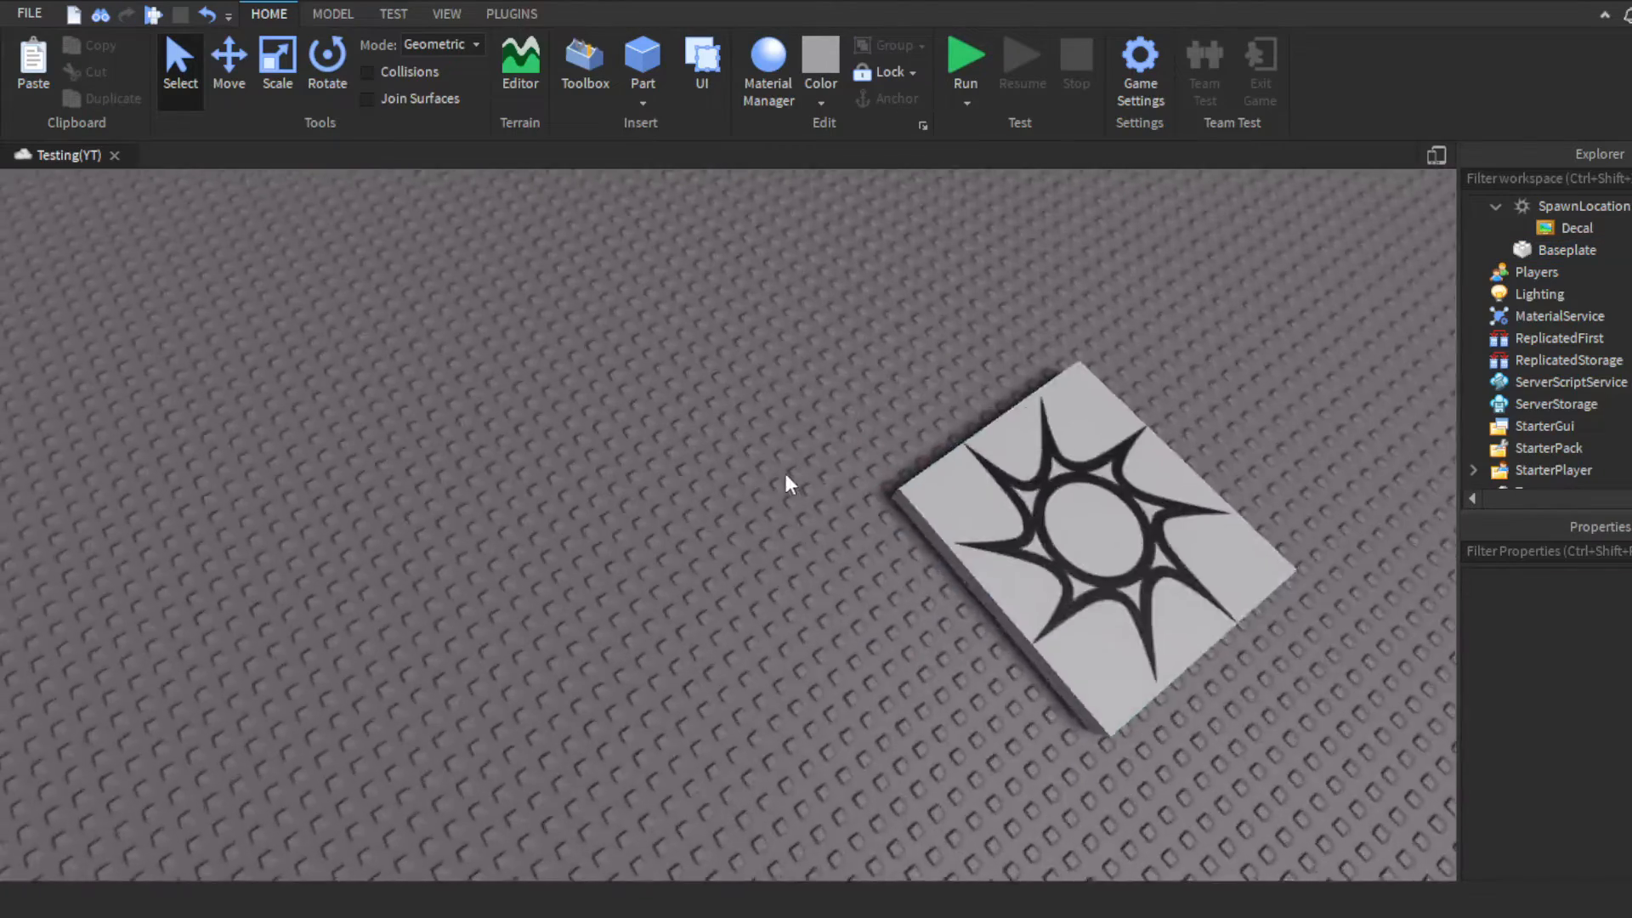
right_drag(770, 575, 532, 554)
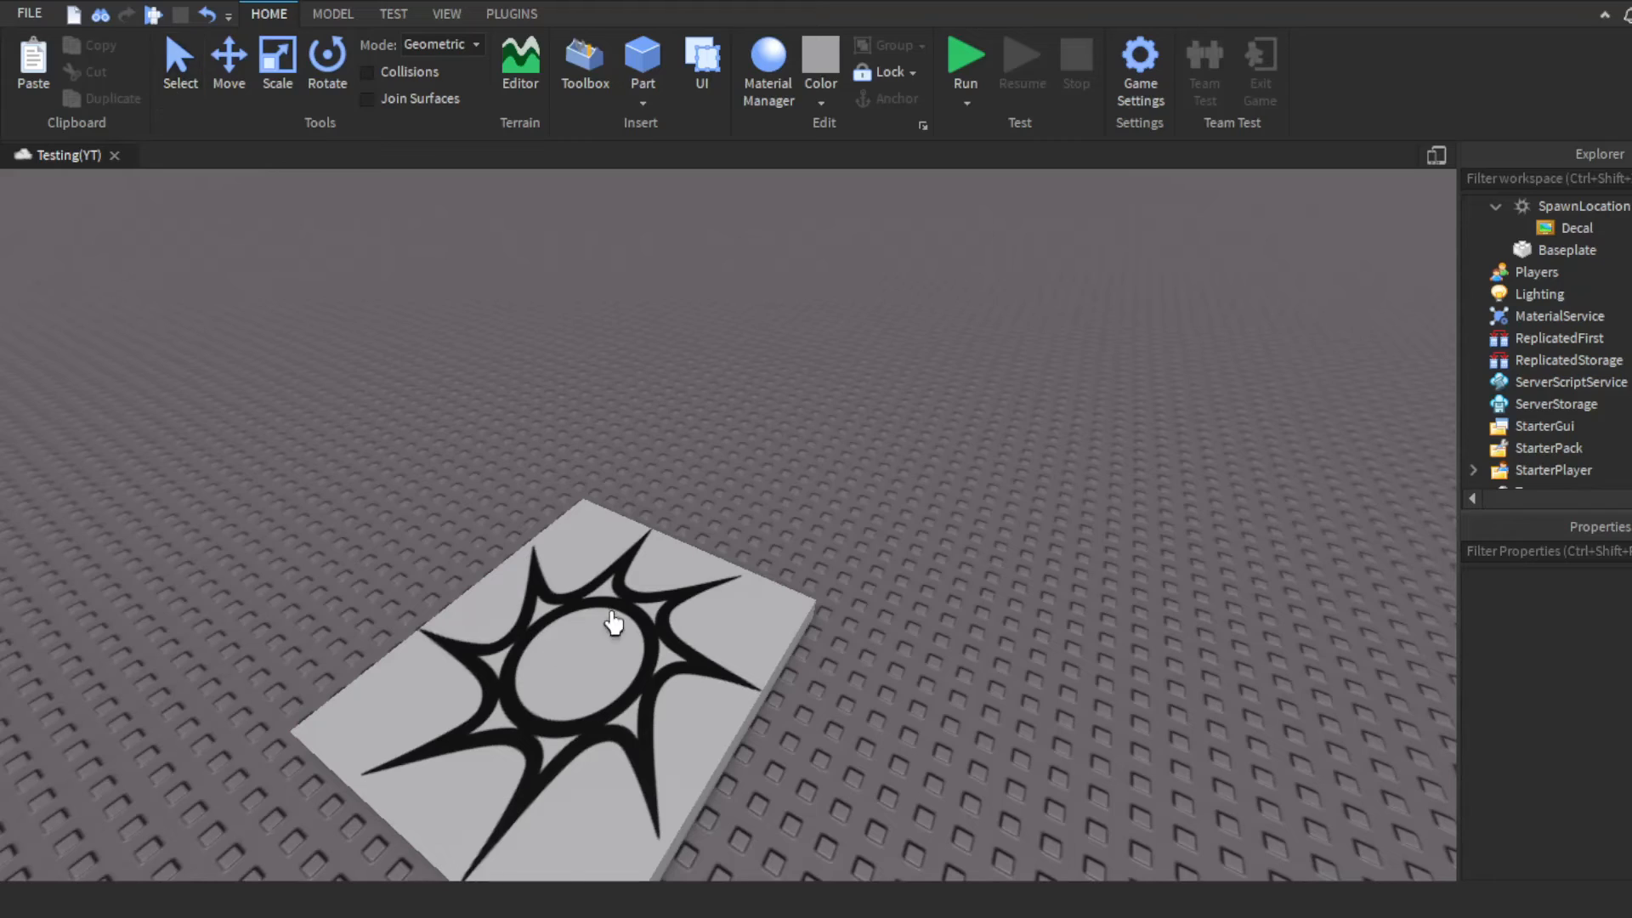
right_drag(614, 622, 725, 539)
right_drag(710, 349, 655, 390)
scroll(656, 390, down, 3)
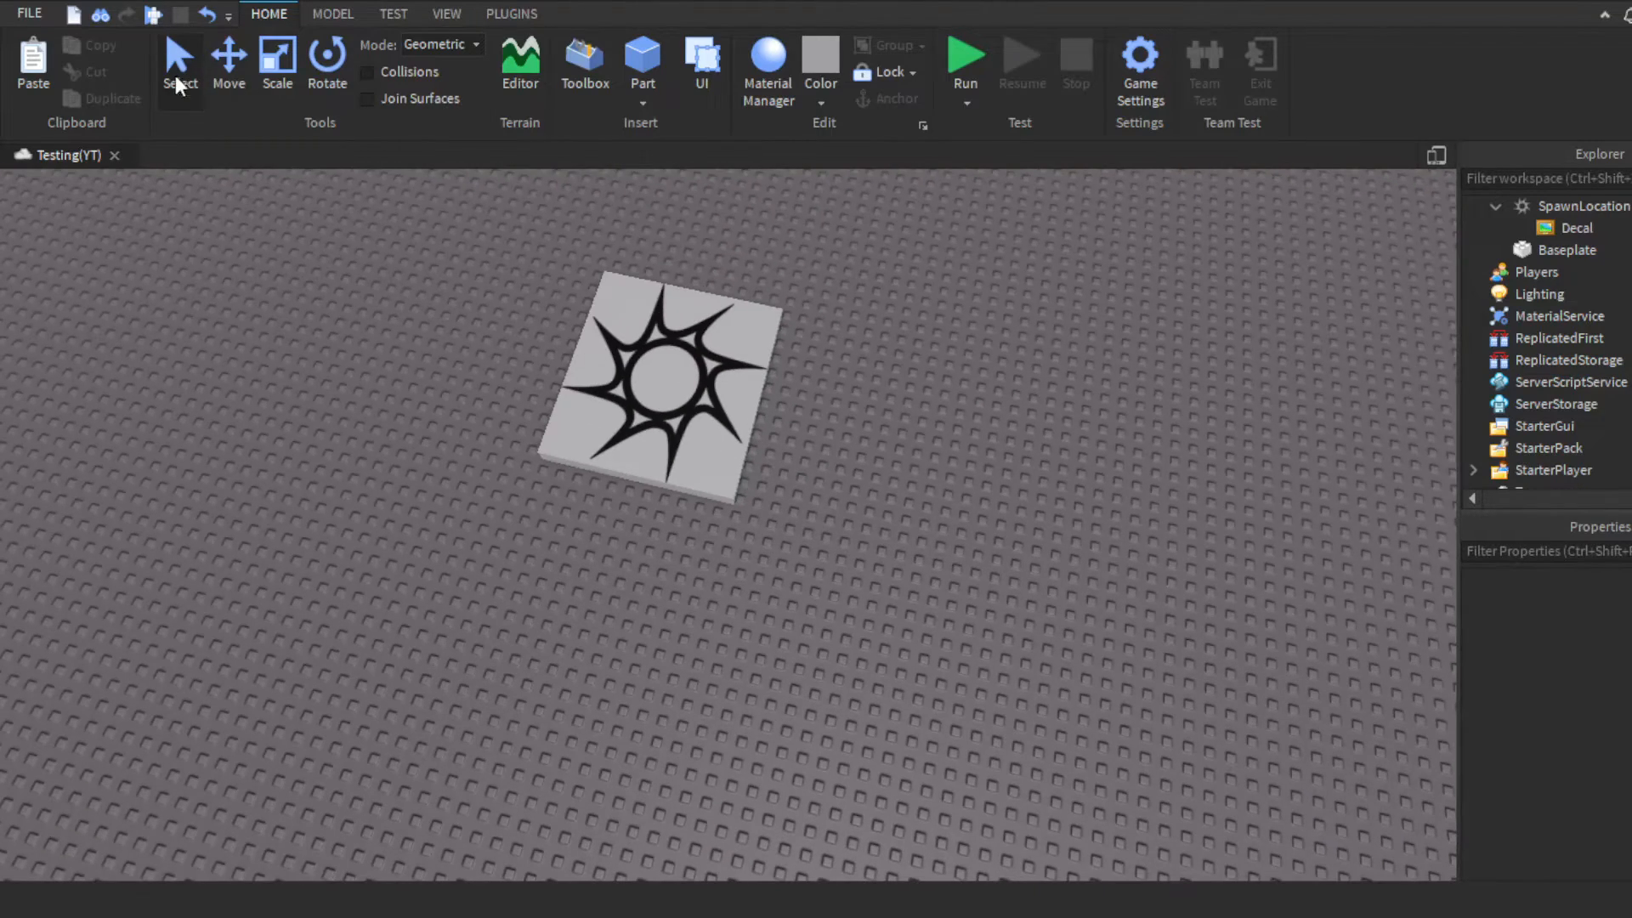
click(176, 85)
drag(695, 416, 627, 419)
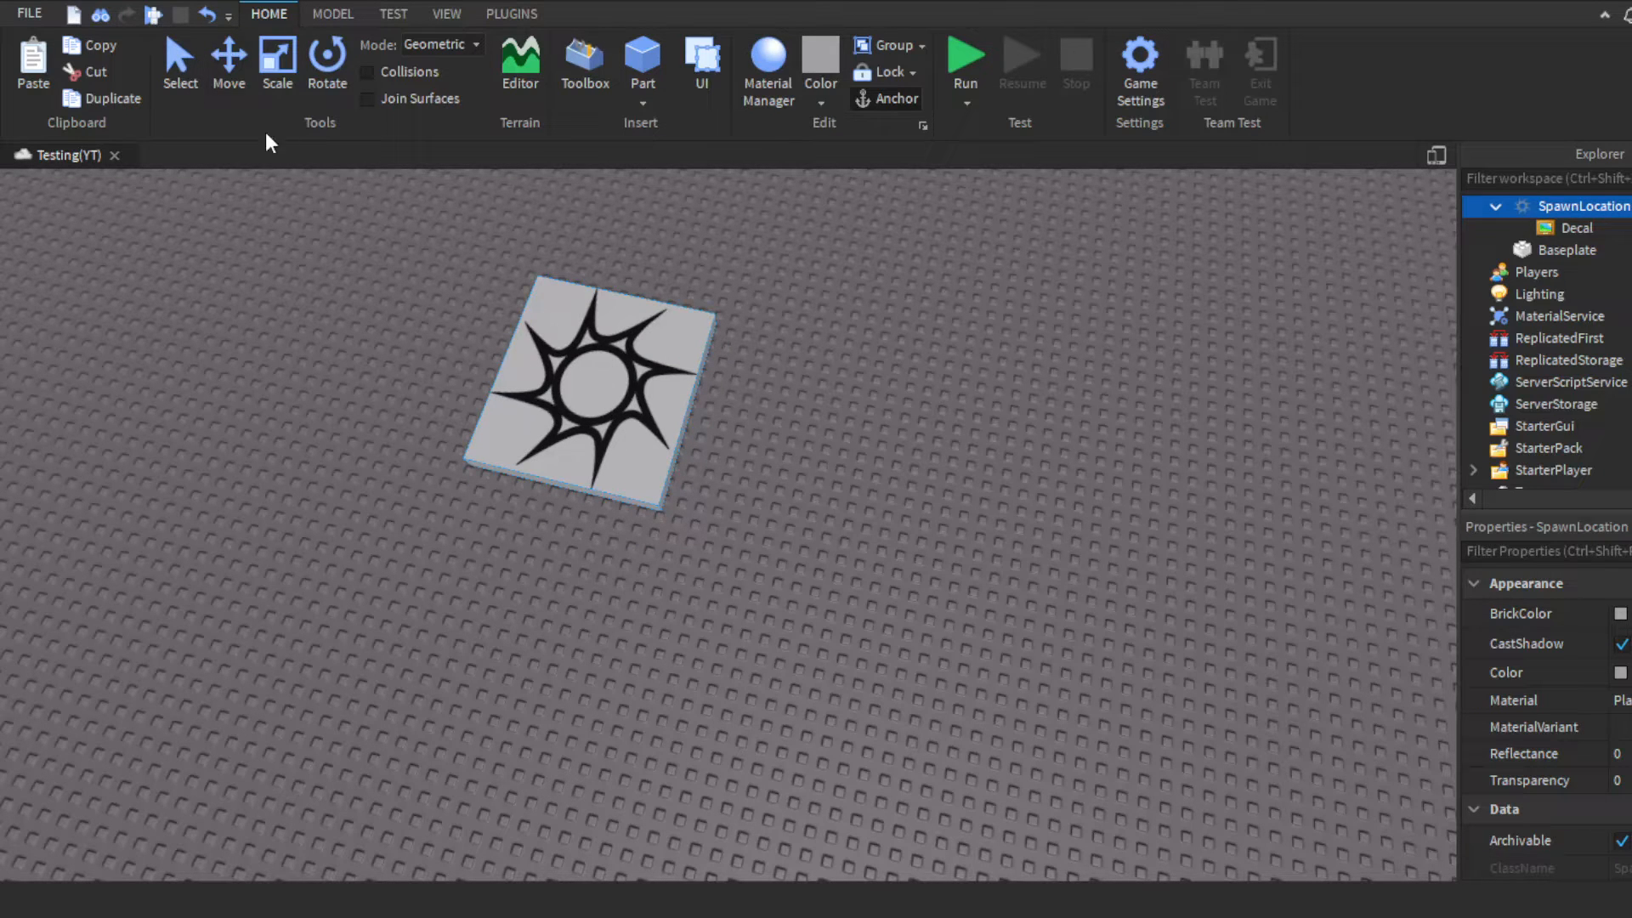
Step: Clear the selection, reselect the spawn location with the Select tool, and reposition it freely on the baseplate
click(879, 465)
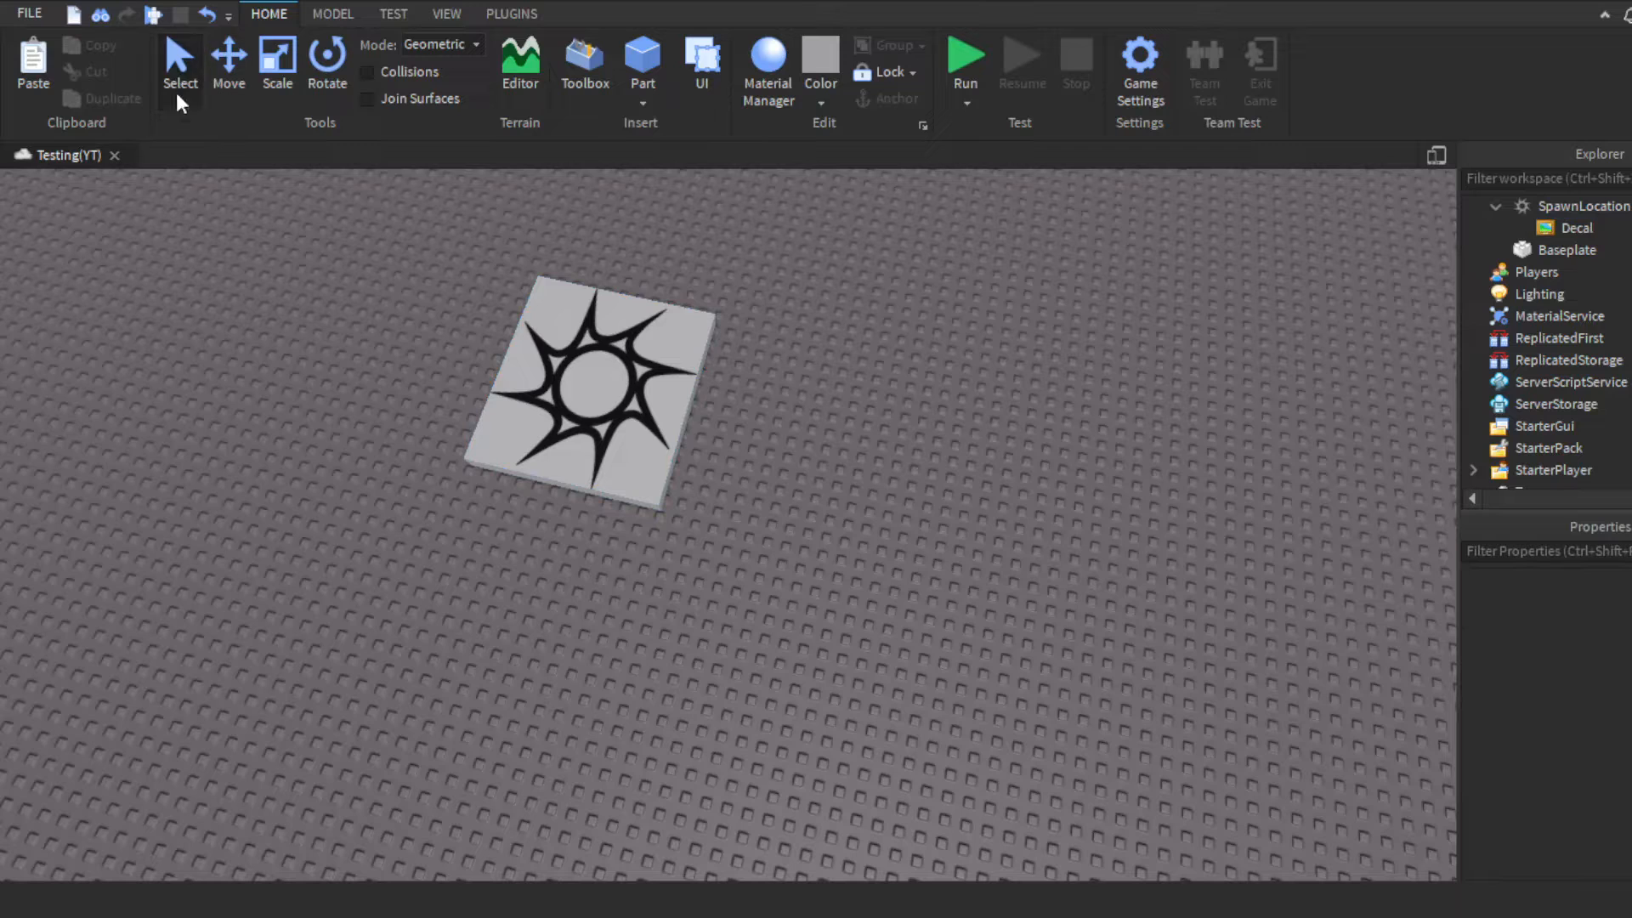
right_drag(995, 478, 859, 423)
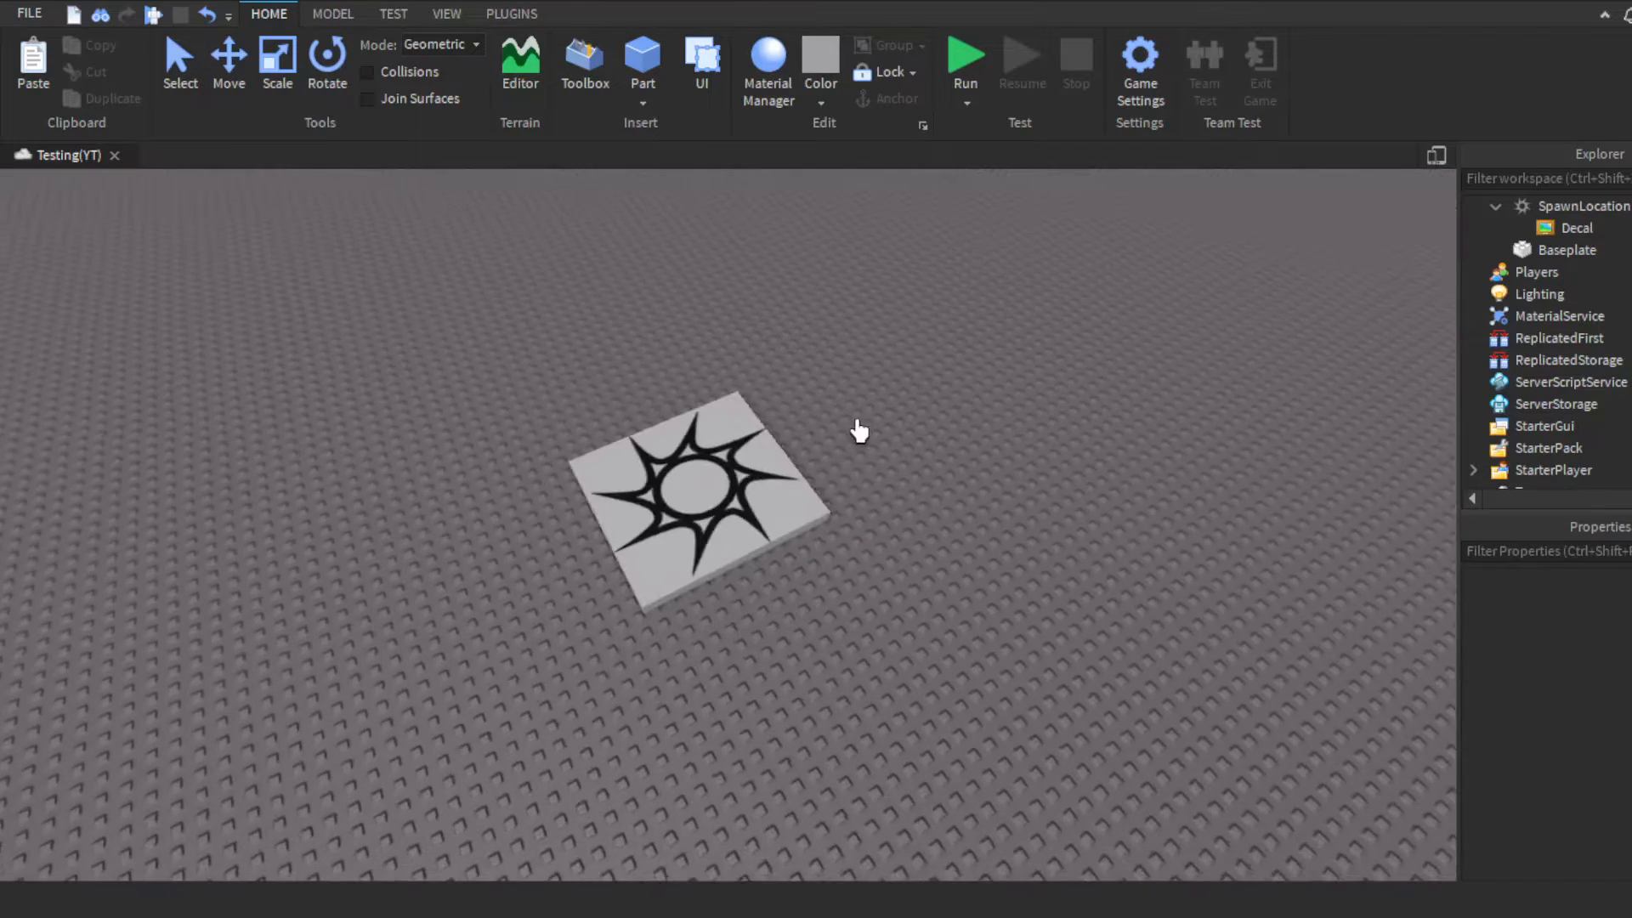
scroll(859, 423, down, 5)
right_drag(685, 448, 627, 515)
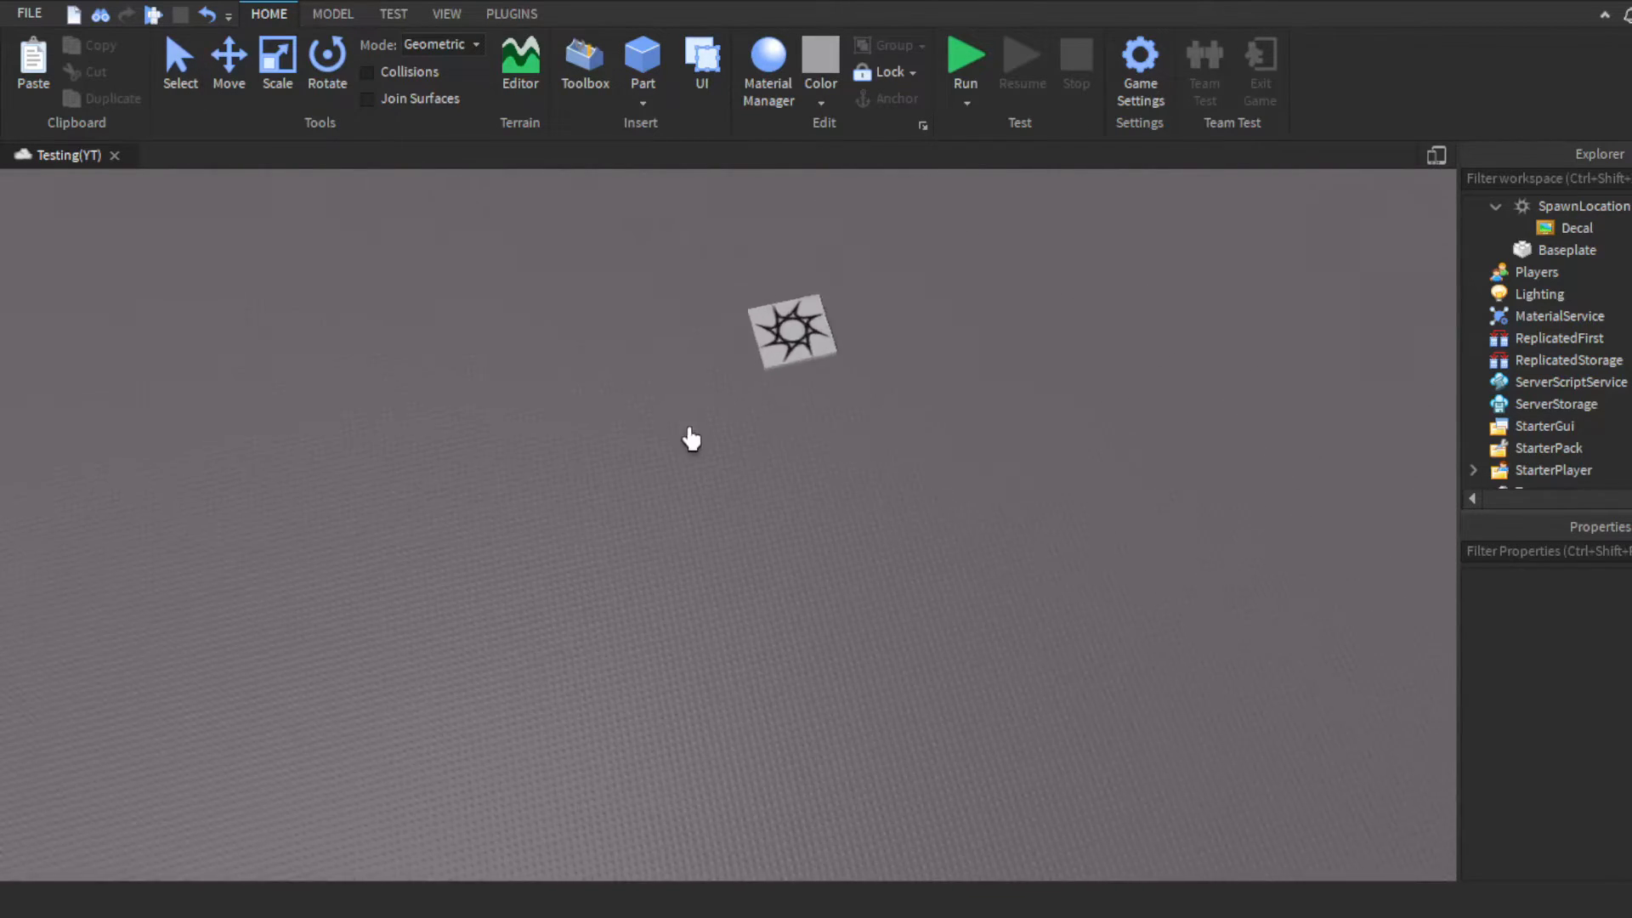
scroll(624, 506, up, 3)
click(181, 66)
click(822, 435)
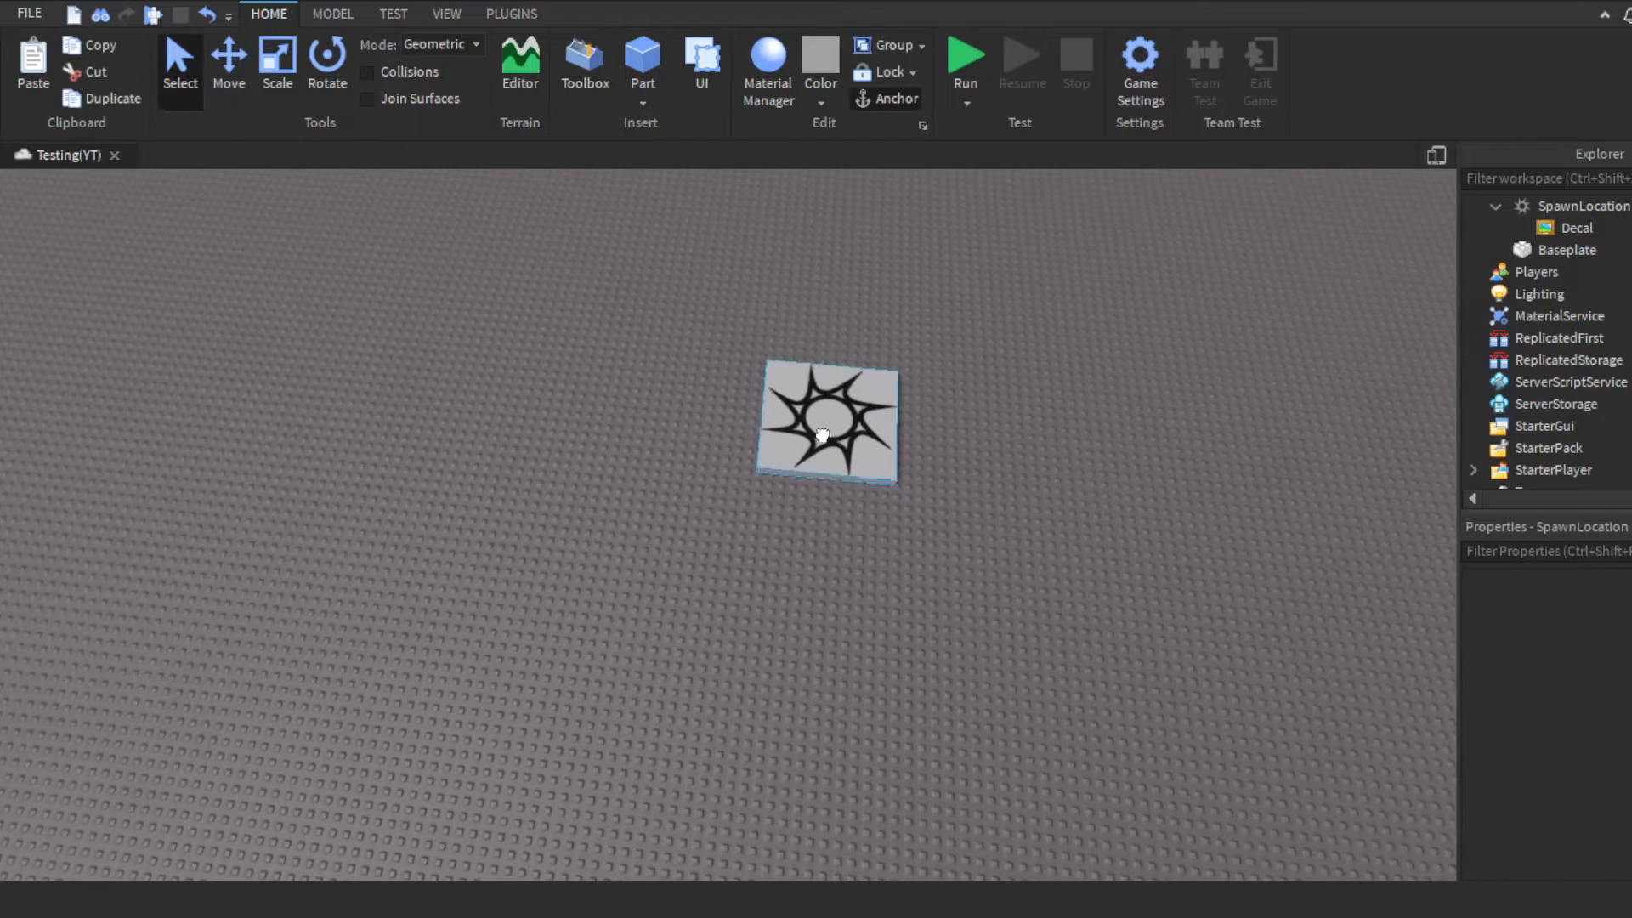
drag(822, 435, 802, 508)
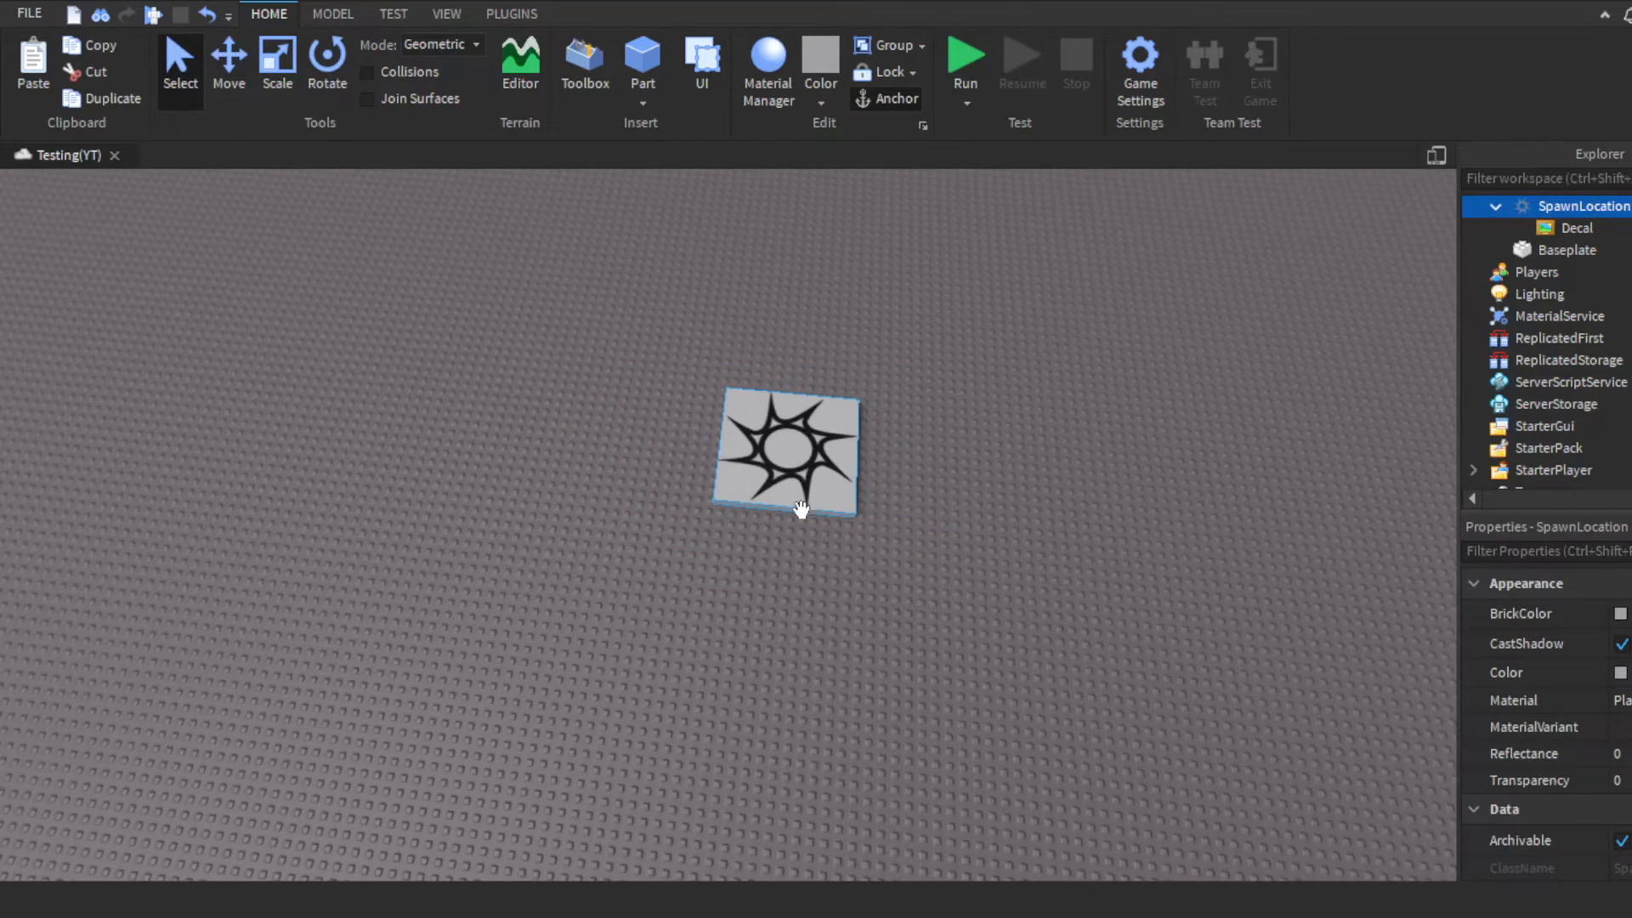
Step: Activate the Move tool for the selected spawn location so its axis handles are available
scroll(801, 508, up, 4)
right_drag(877, 727, 521, 397)
scroll(521, 397, up, 3)
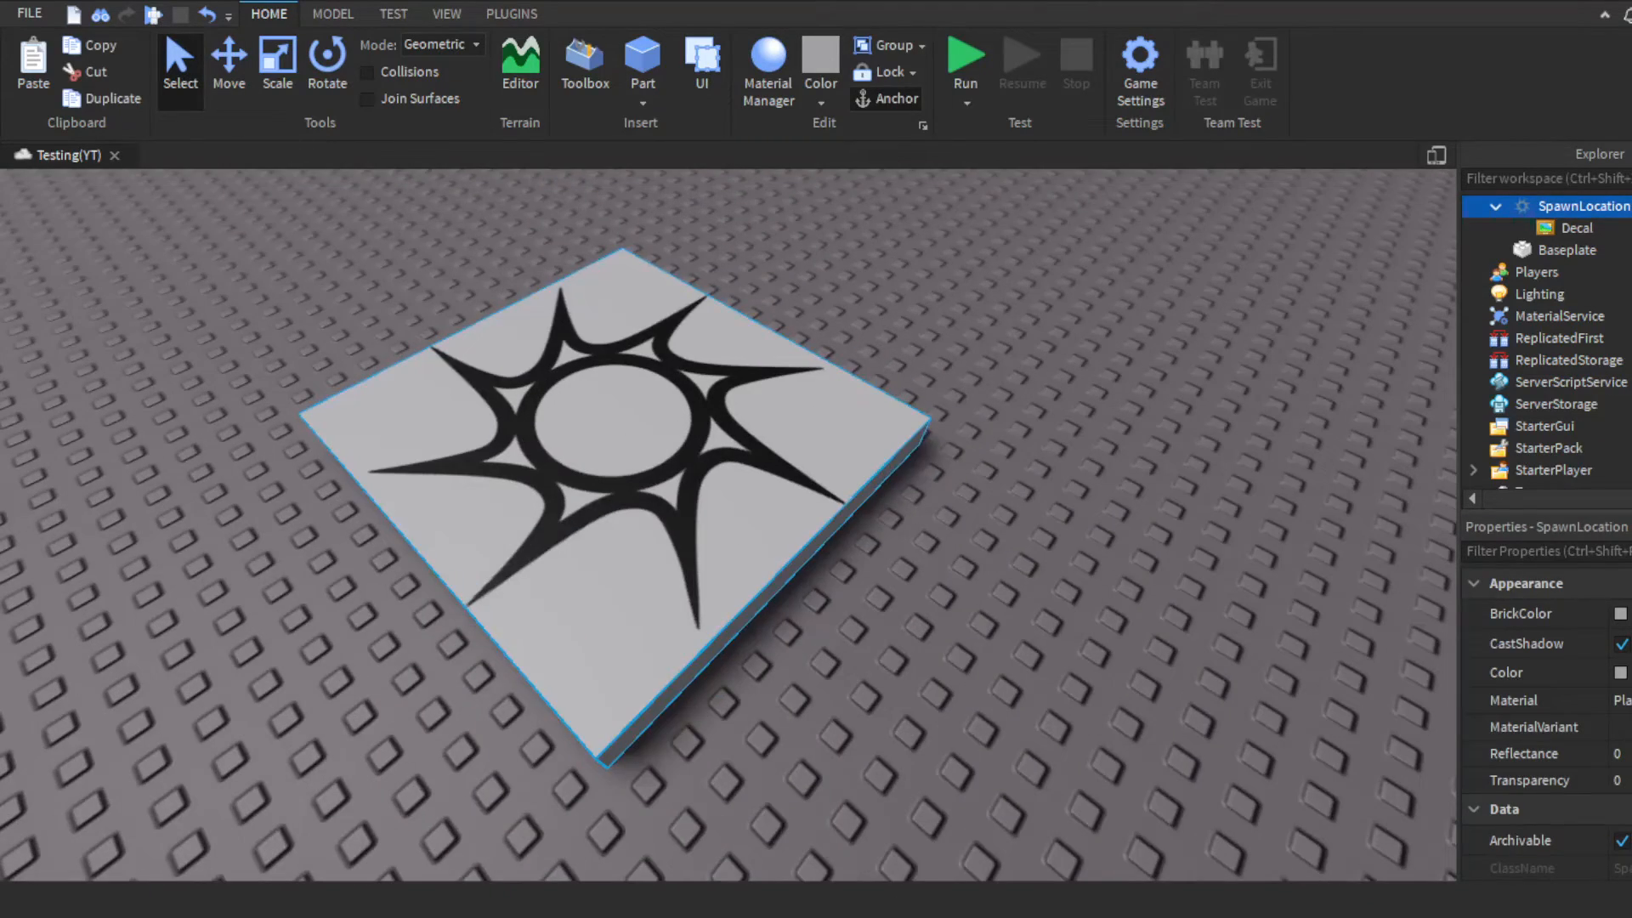
click(569, 205)
click(221, 56)
click(571, 476)
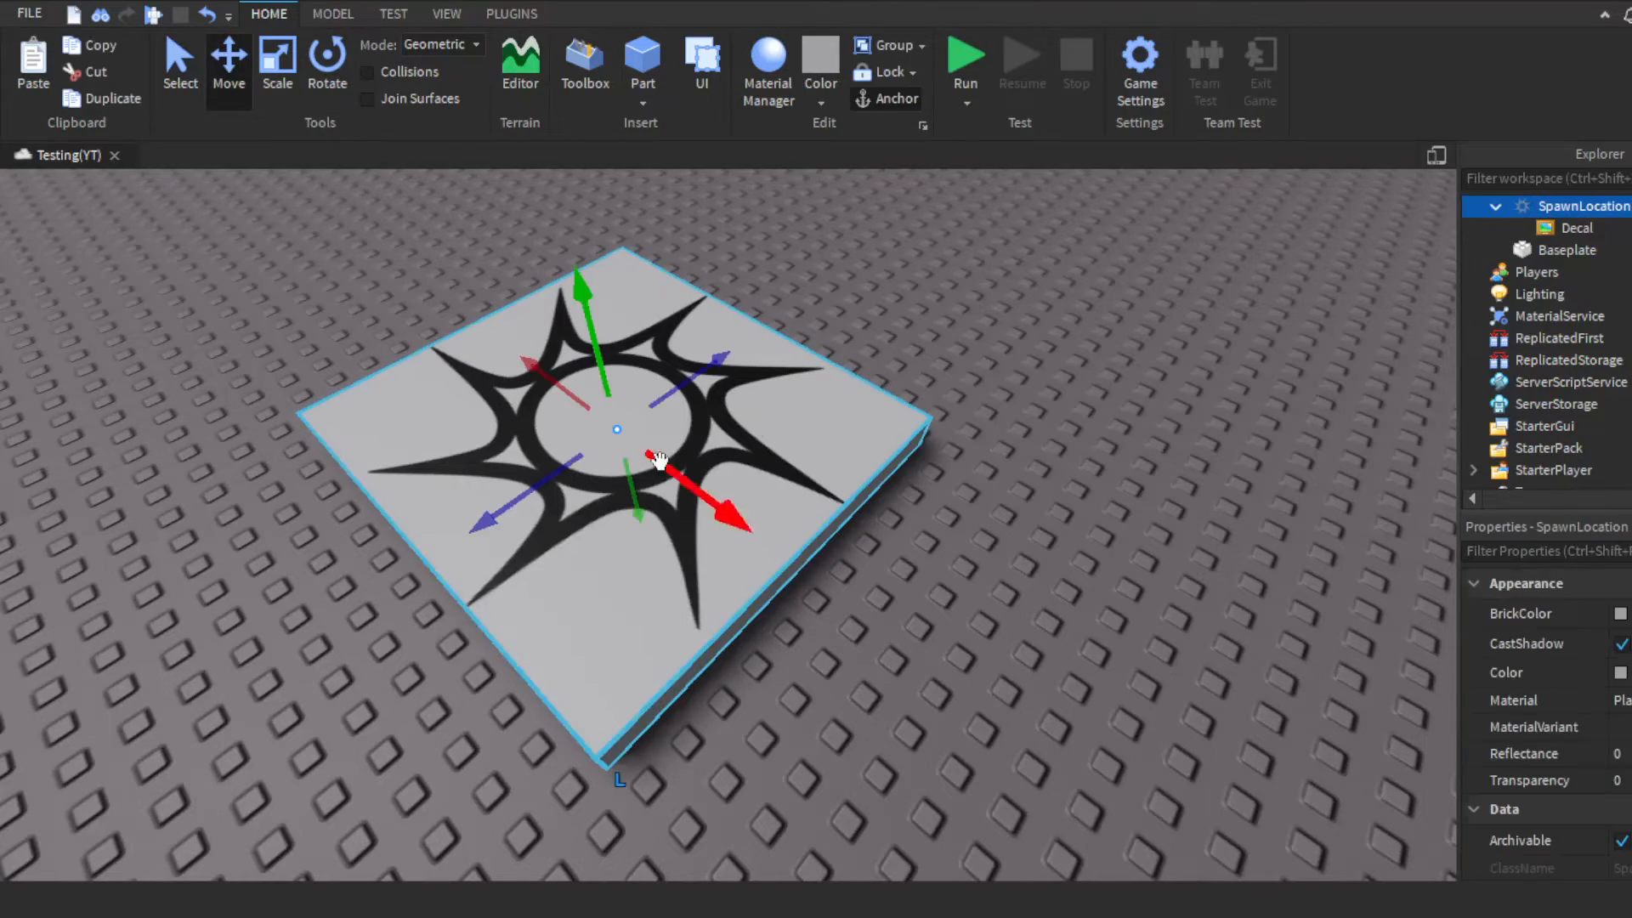
Step: Move the spawn location a short way over the baseplate with the Move tool's horizontal axis handles
right_drag(778, 428, 786, 421)
scroll(786, 421, down, 3)
right_drag(856, 366, 844, 399)
scroll(850, 389, up, 3)
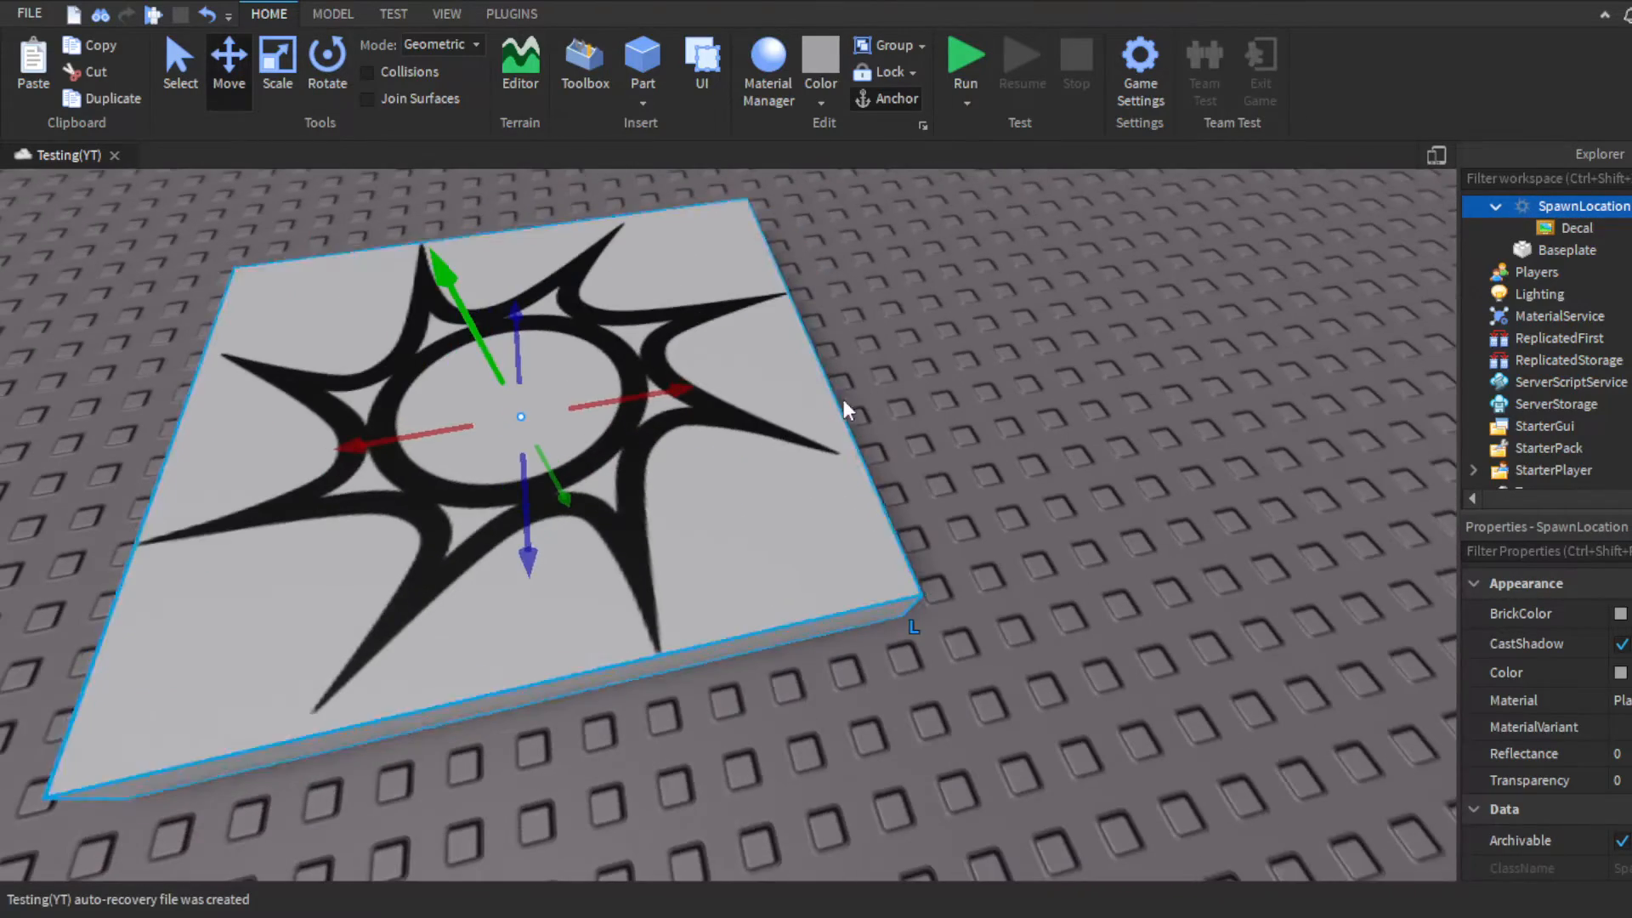
scroll(843, 399, down, 6)
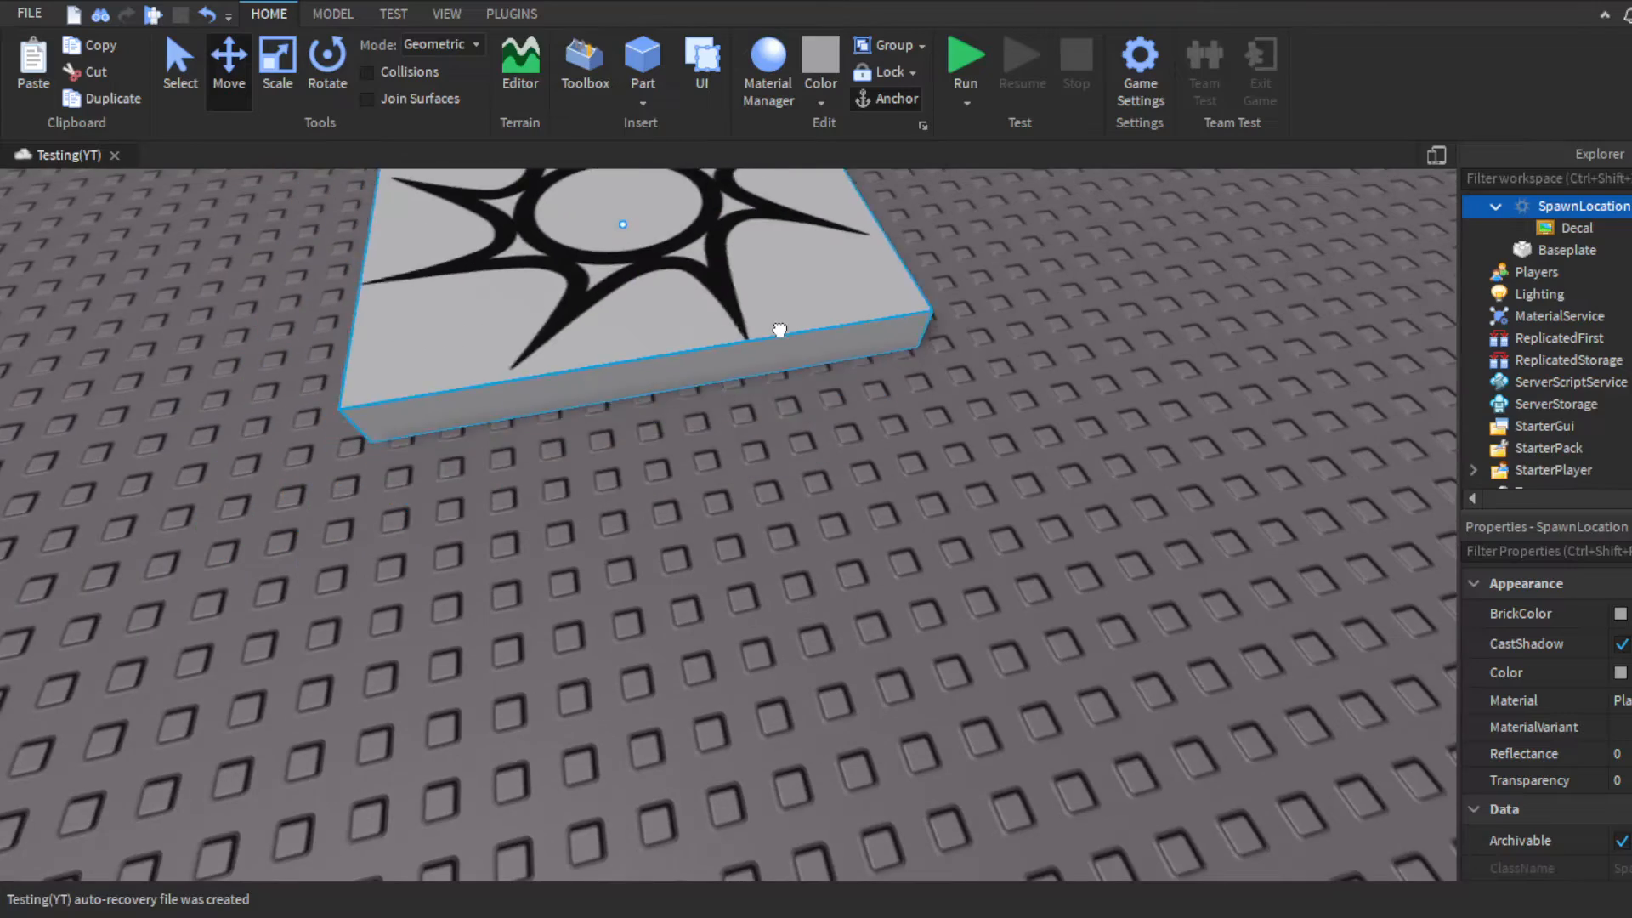
drag(674, 328, 458, 318)
scroll(459, 322, down, 4)
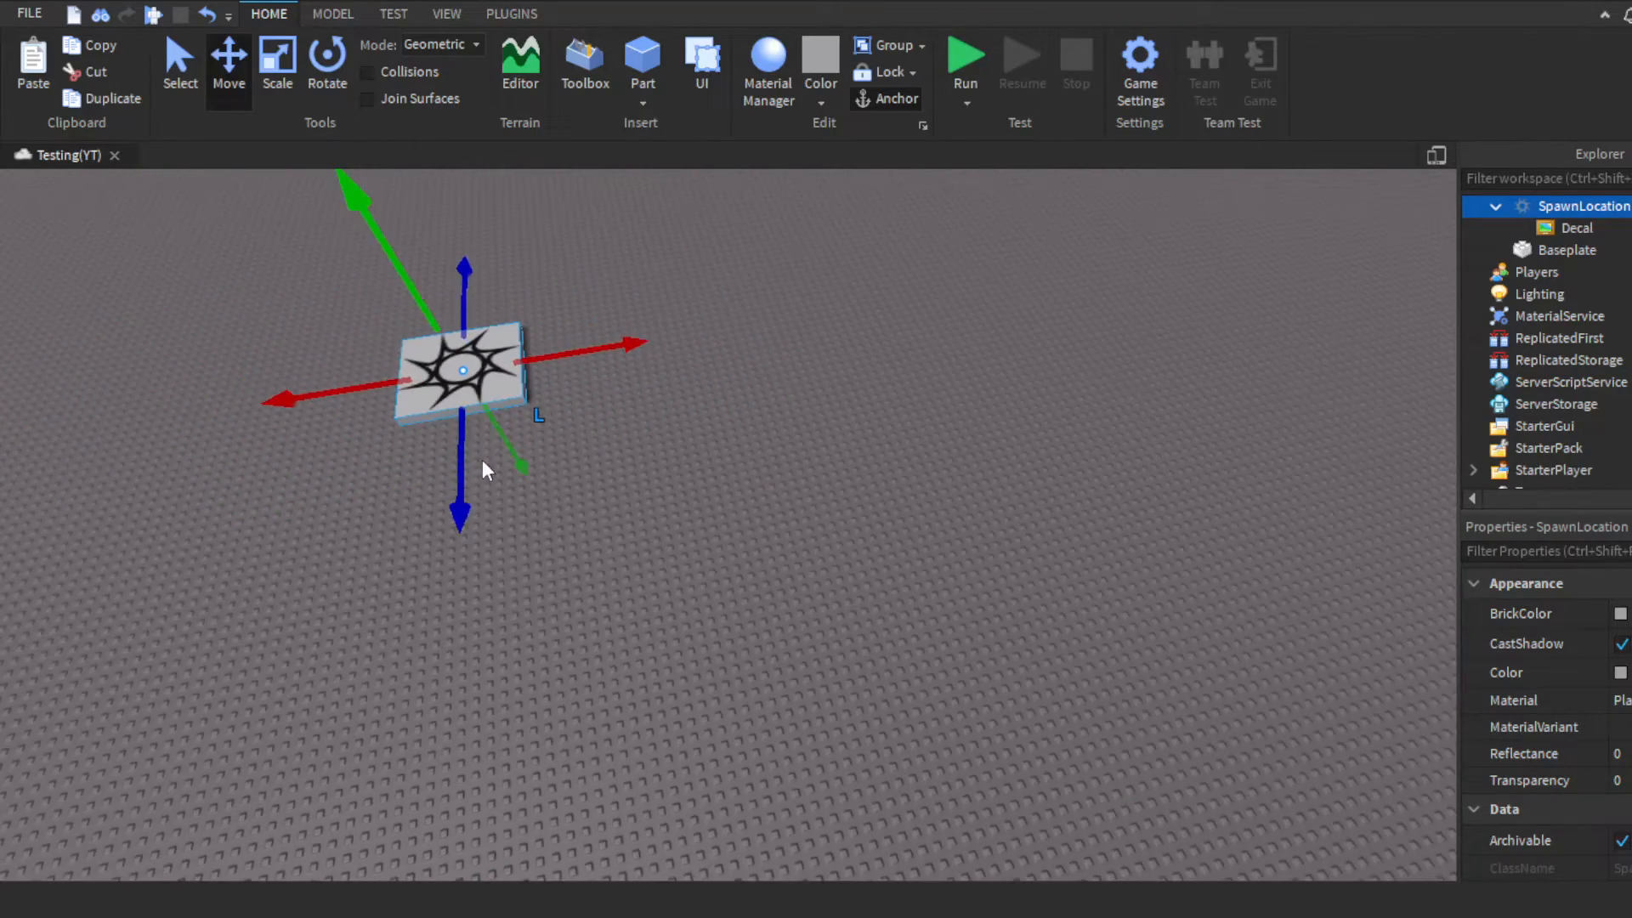
mouse_move(461, 473)
mouse_down()
mouse_move(470, 565)
mouse_move(493, 469)
mouse_up()
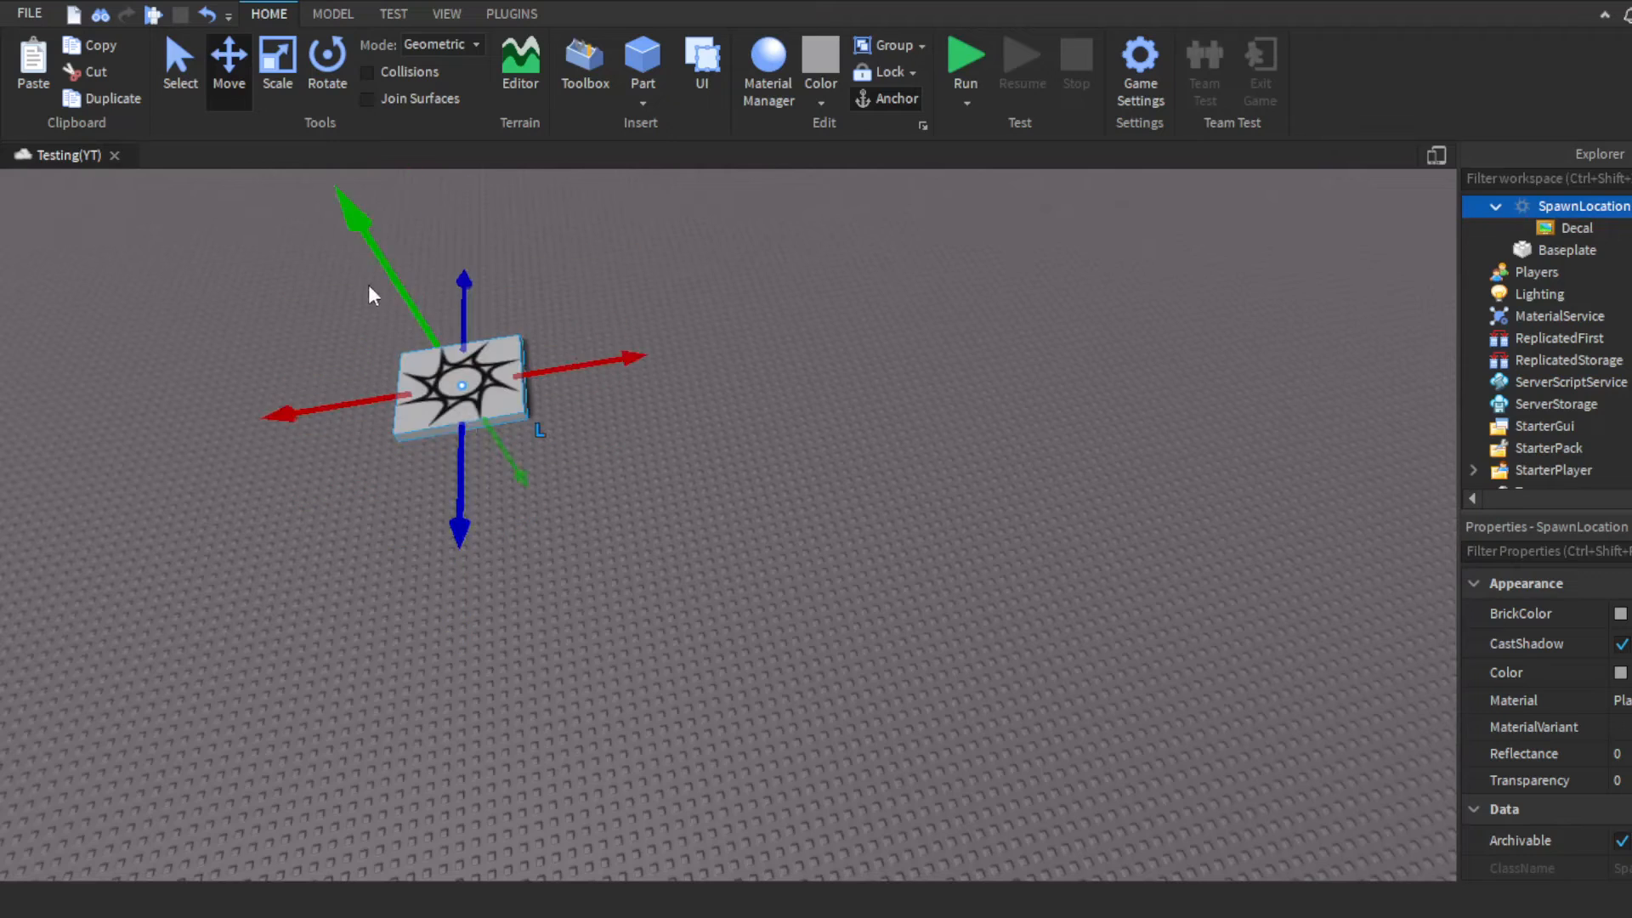
Step: Lift the spawn location above the baseplate along its vertical axis and undo the lift
drag(412, 303, 364, 204)
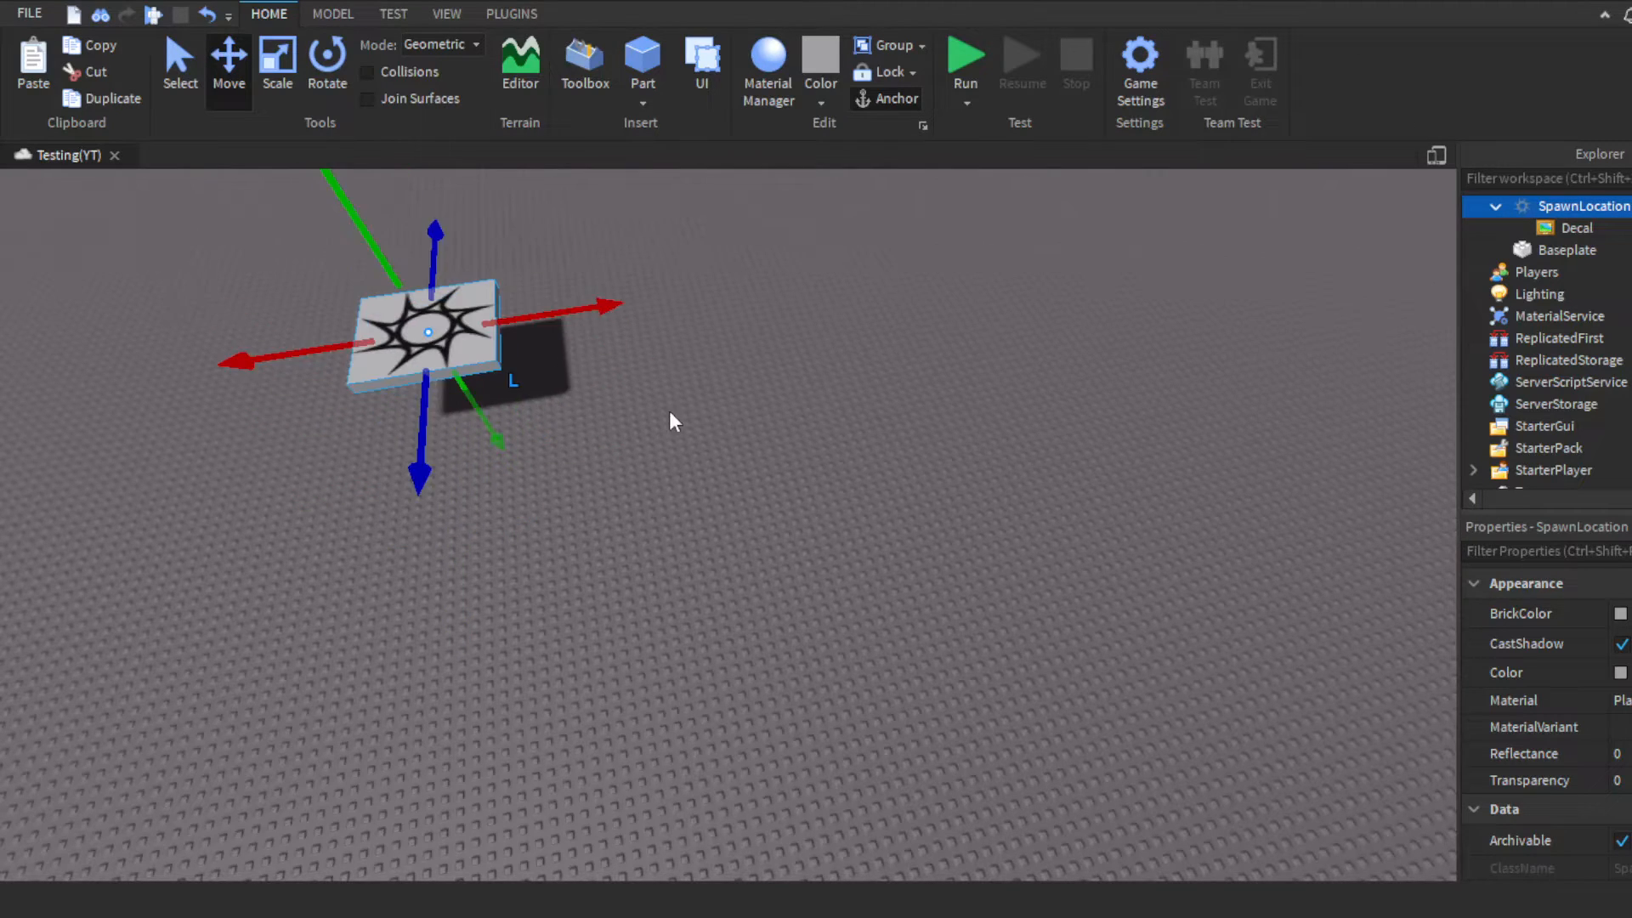
key(ctrl+z)
Step: Examine the Move tool's axis arrows on the spawn location up close and from several angles
right_drag(691, 420, 727, 406)
scroll(706, 415, up, 5)
scroll(756, 450, down, 5)
click(771, 473)
scroll(722, 552, up, 5)
click(717, 669)
right_drag(828, 573, 828, 573)
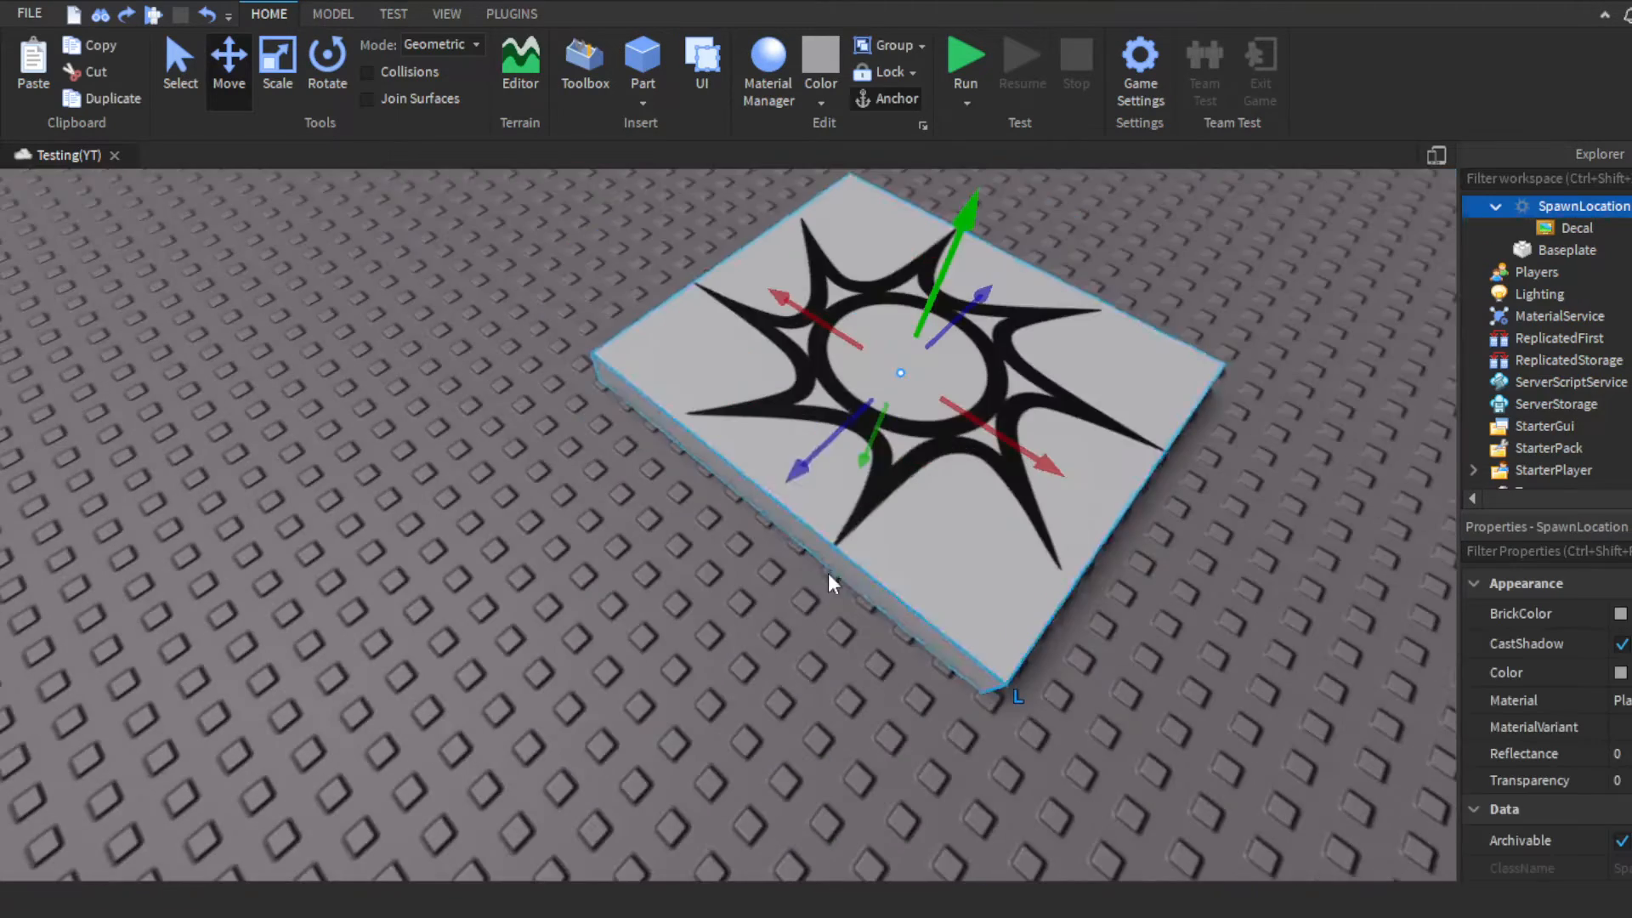
right_drag(794, 347, 794, 346)
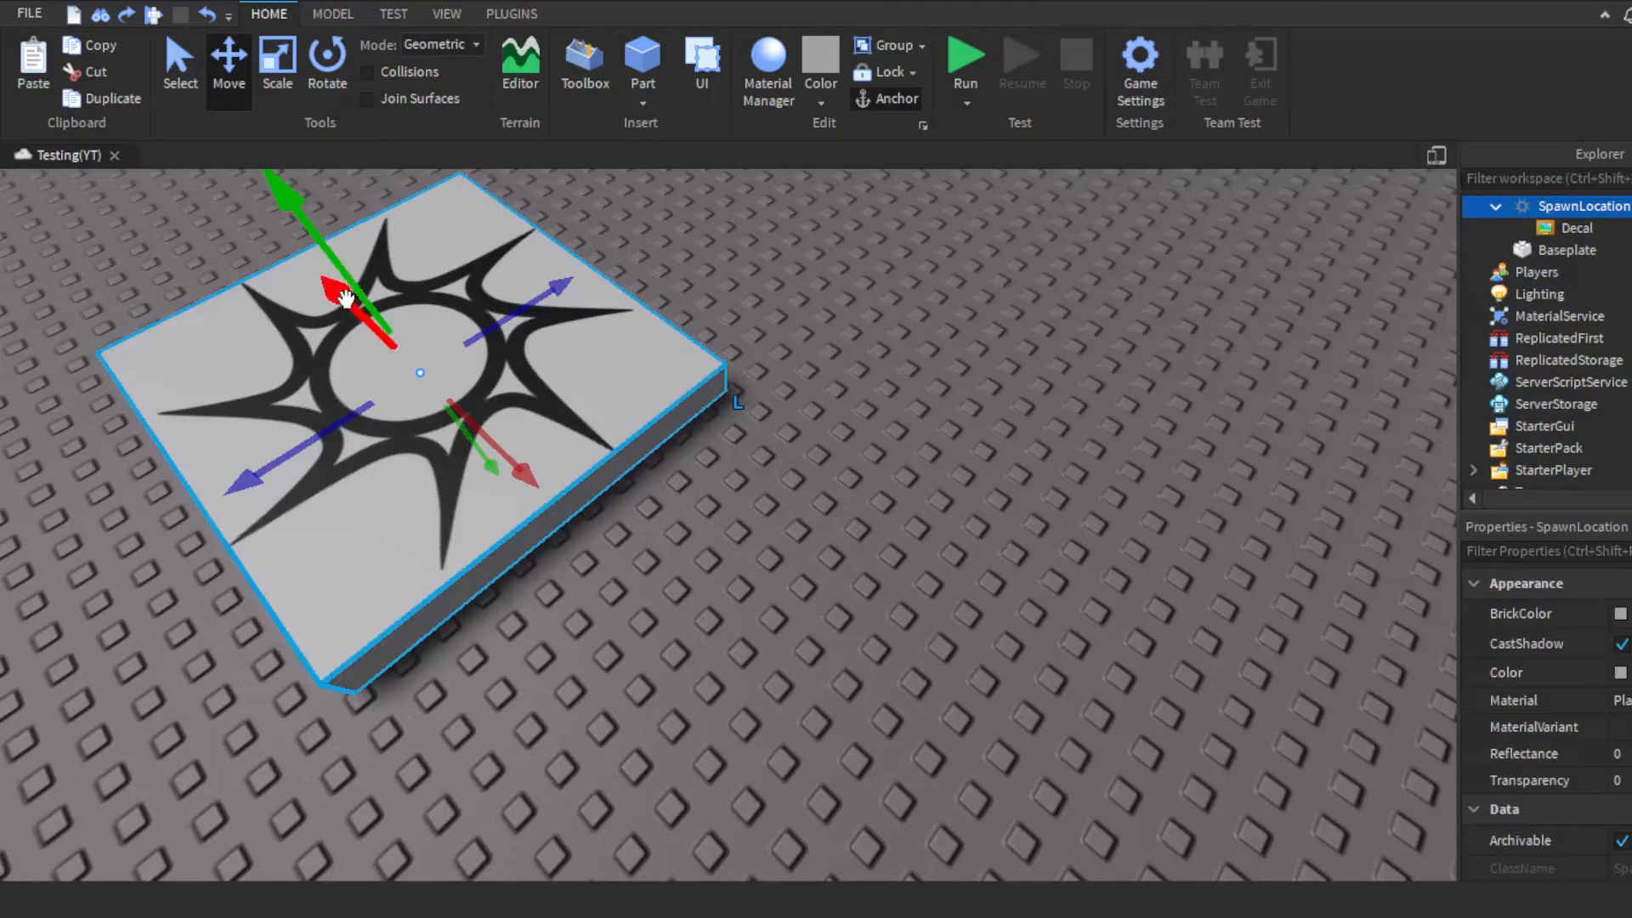
right_drag(632, 270, 633, 270)
scroll(632, 270, down, 4)
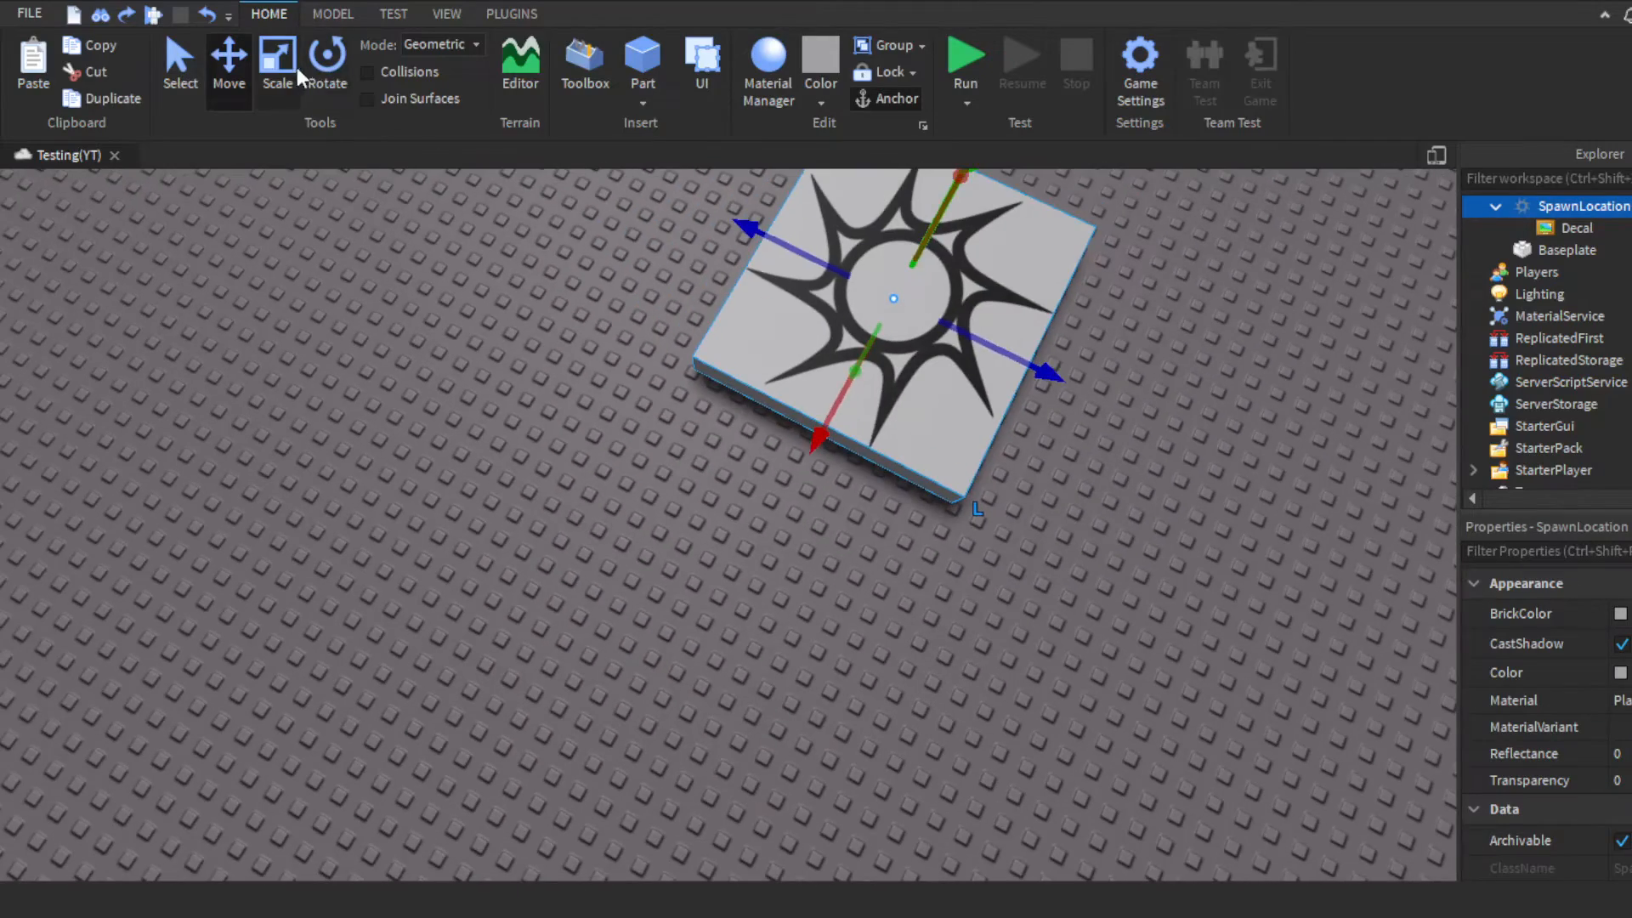
Step: Stretch the spawn location lengthwise along its blue axis with the Scale tool
click(295, 70)
right_drag(1093, 406, 1093, 407)
scroll(1094, 406, up, 4)
drag(850, 524, 688, 576)
scroll(1139, 578, down, 5)
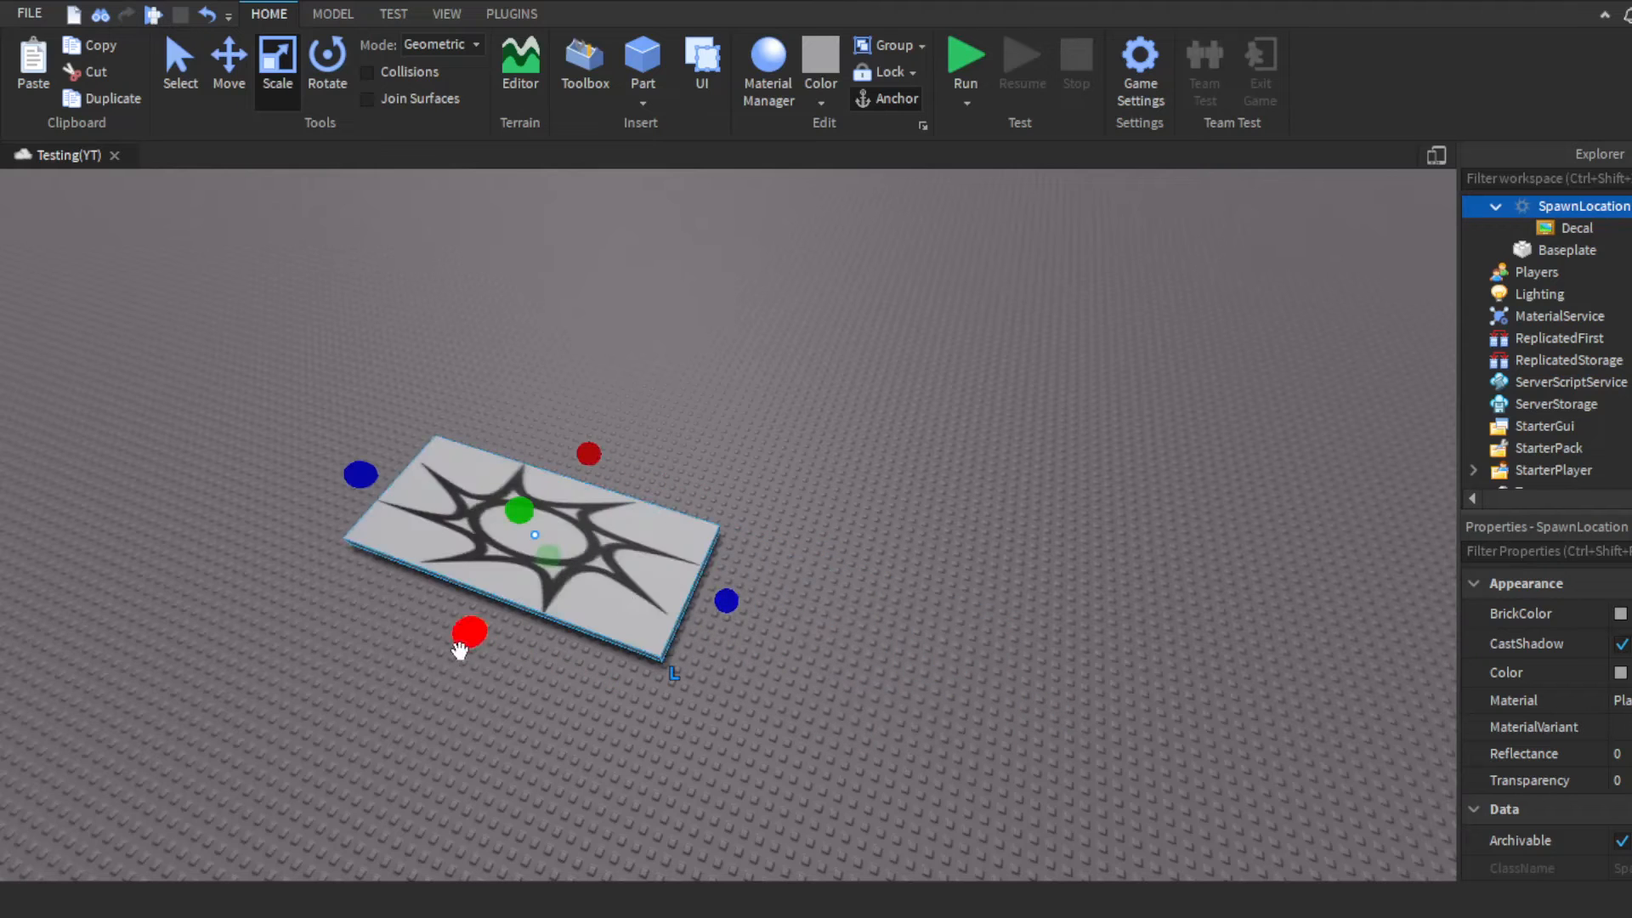
Step: Try resizing the spawn location further along its other axes using the green and red Scale handles
drag(517, 508, 302, 279)
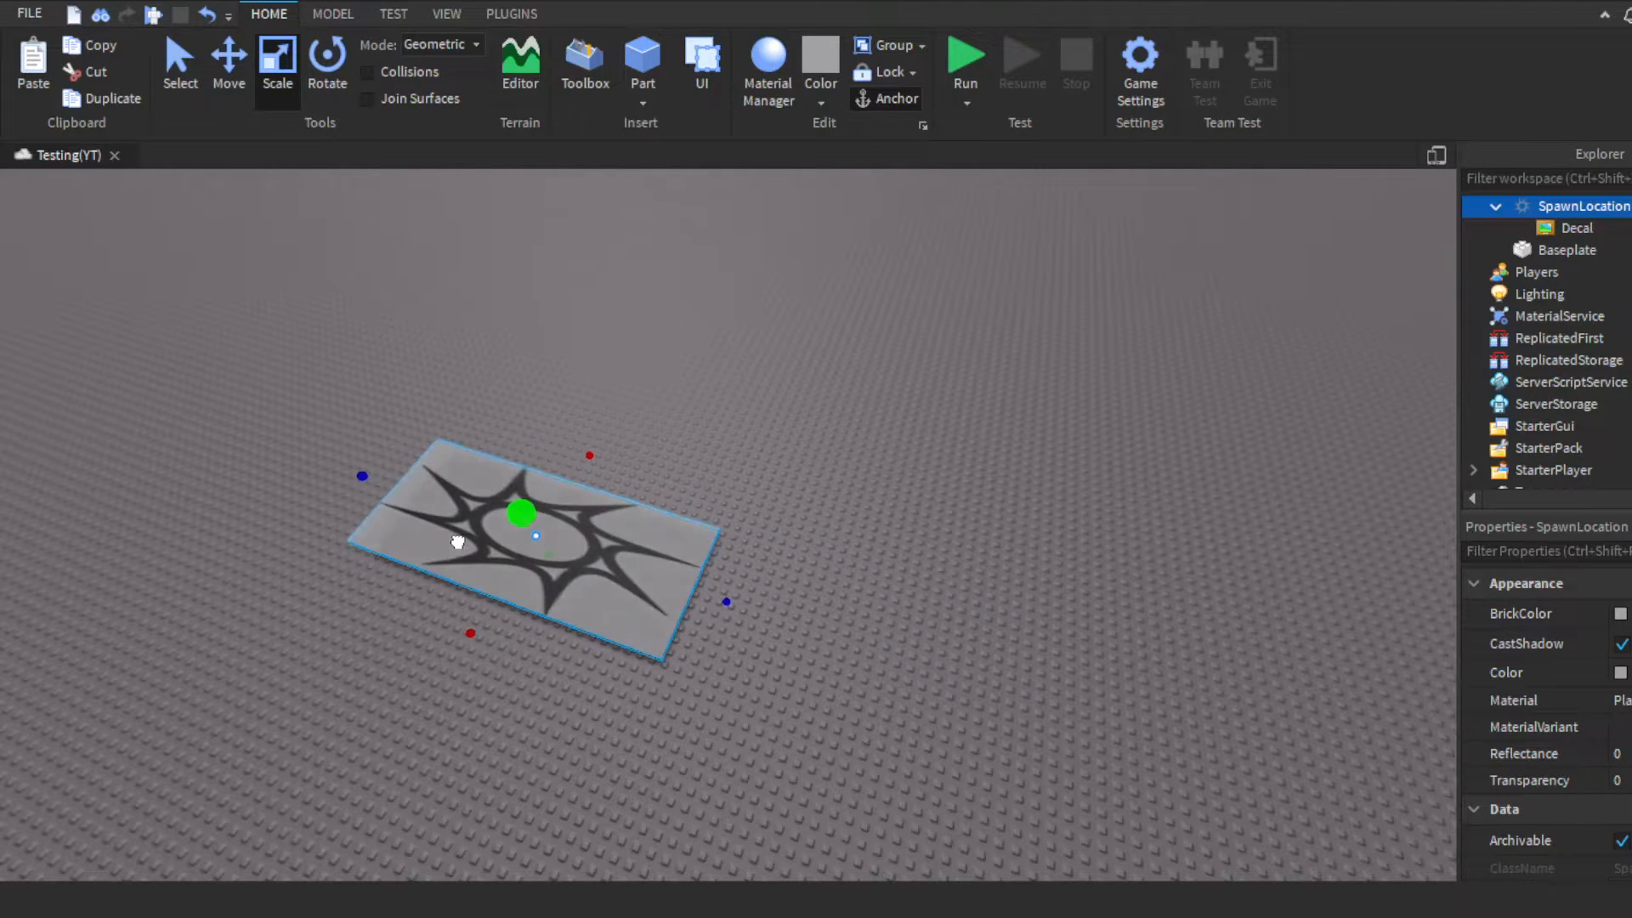
mouse_move(470, 634)
mouse_down()
mouse_move(502, 655)
mouse_move(483, 607)
mouse_up()
key(w)
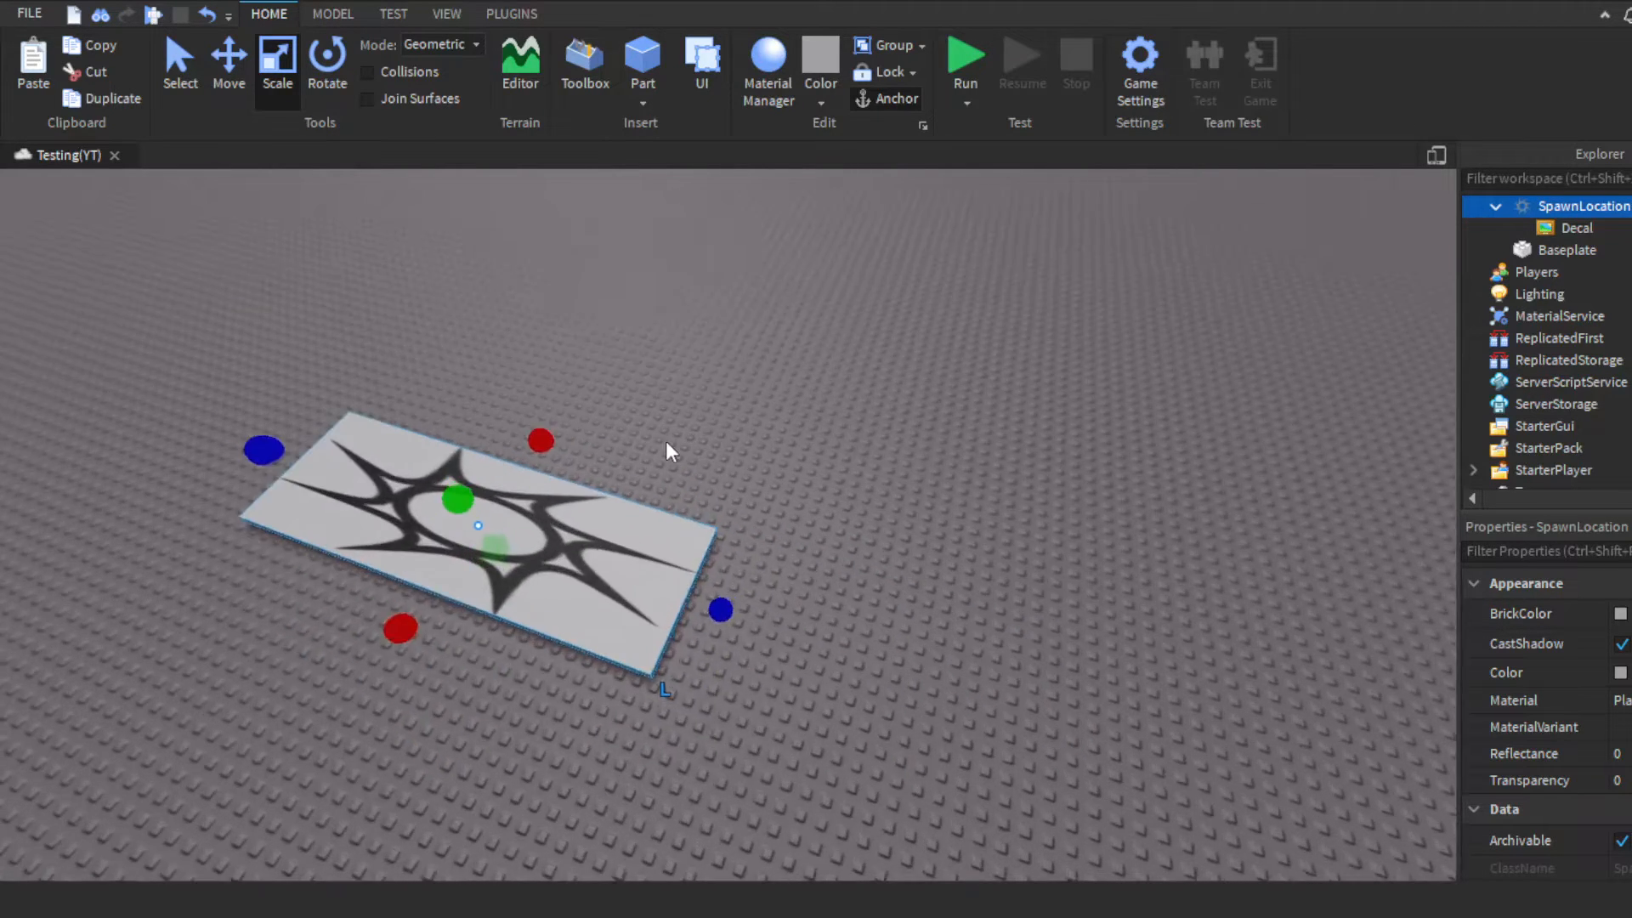
right_drag(665, 440, 789, 362)
Step: Undo the scaling changes made to the spawn location
key(ctrl+z)
key(s)
key(s)
key(w)
key(s)
drag(784, 446, 571, 470)
key(s)
Step: Return to the Move tool, and reposition the spawn location slightly on the baseplate with the Select tool
click(228, 68)
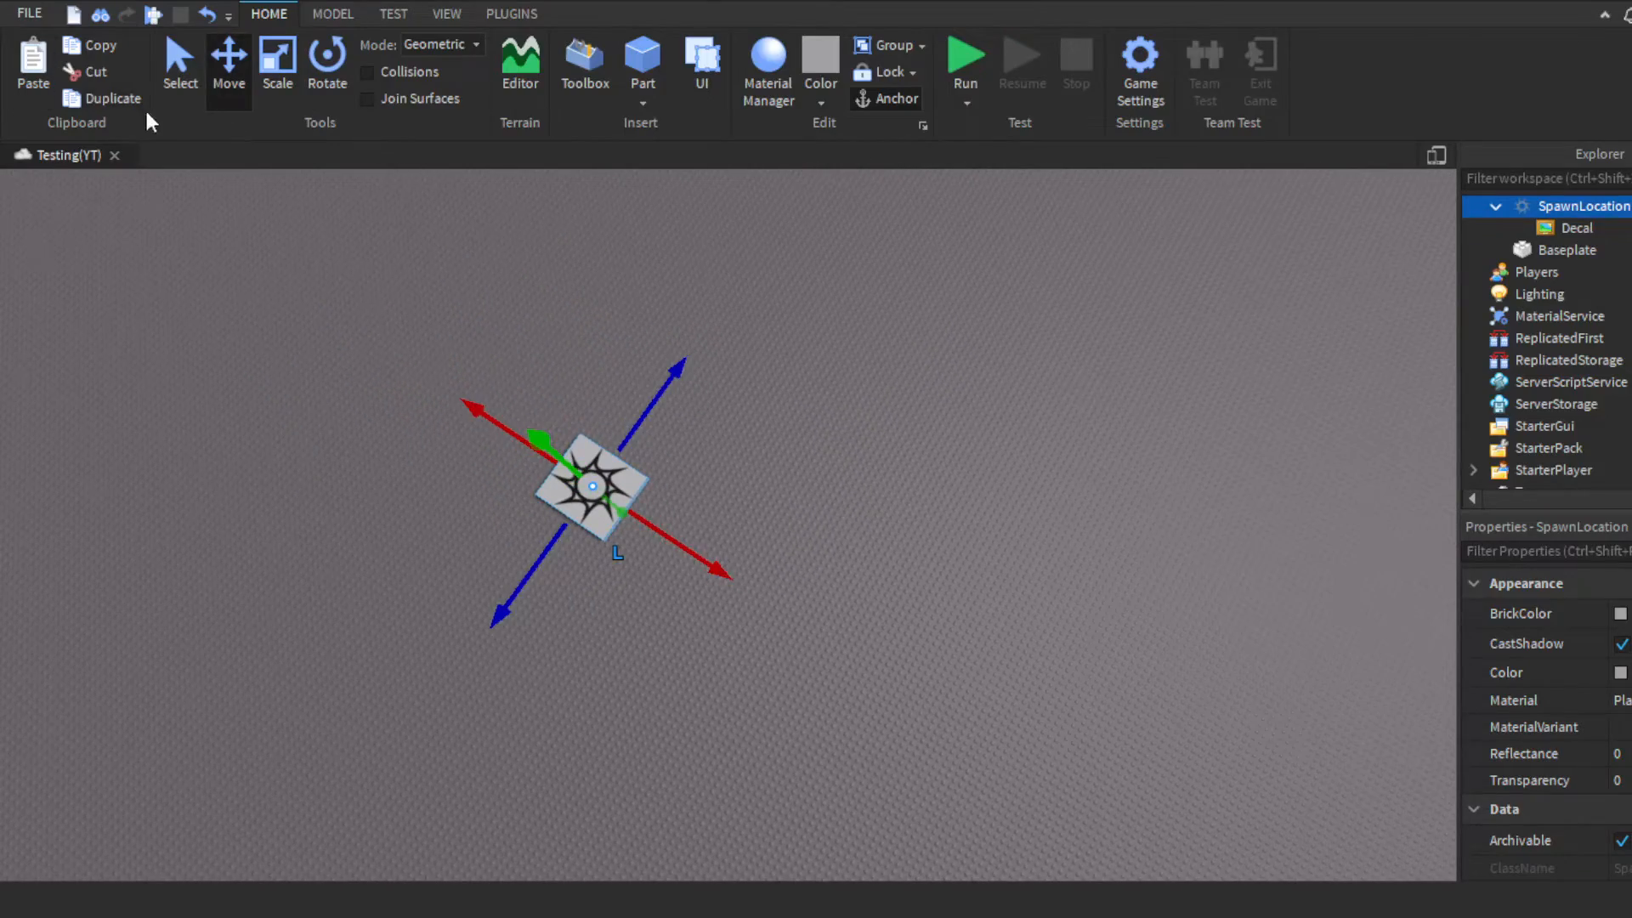
key(w)
key(a)
key(w)
key(a)
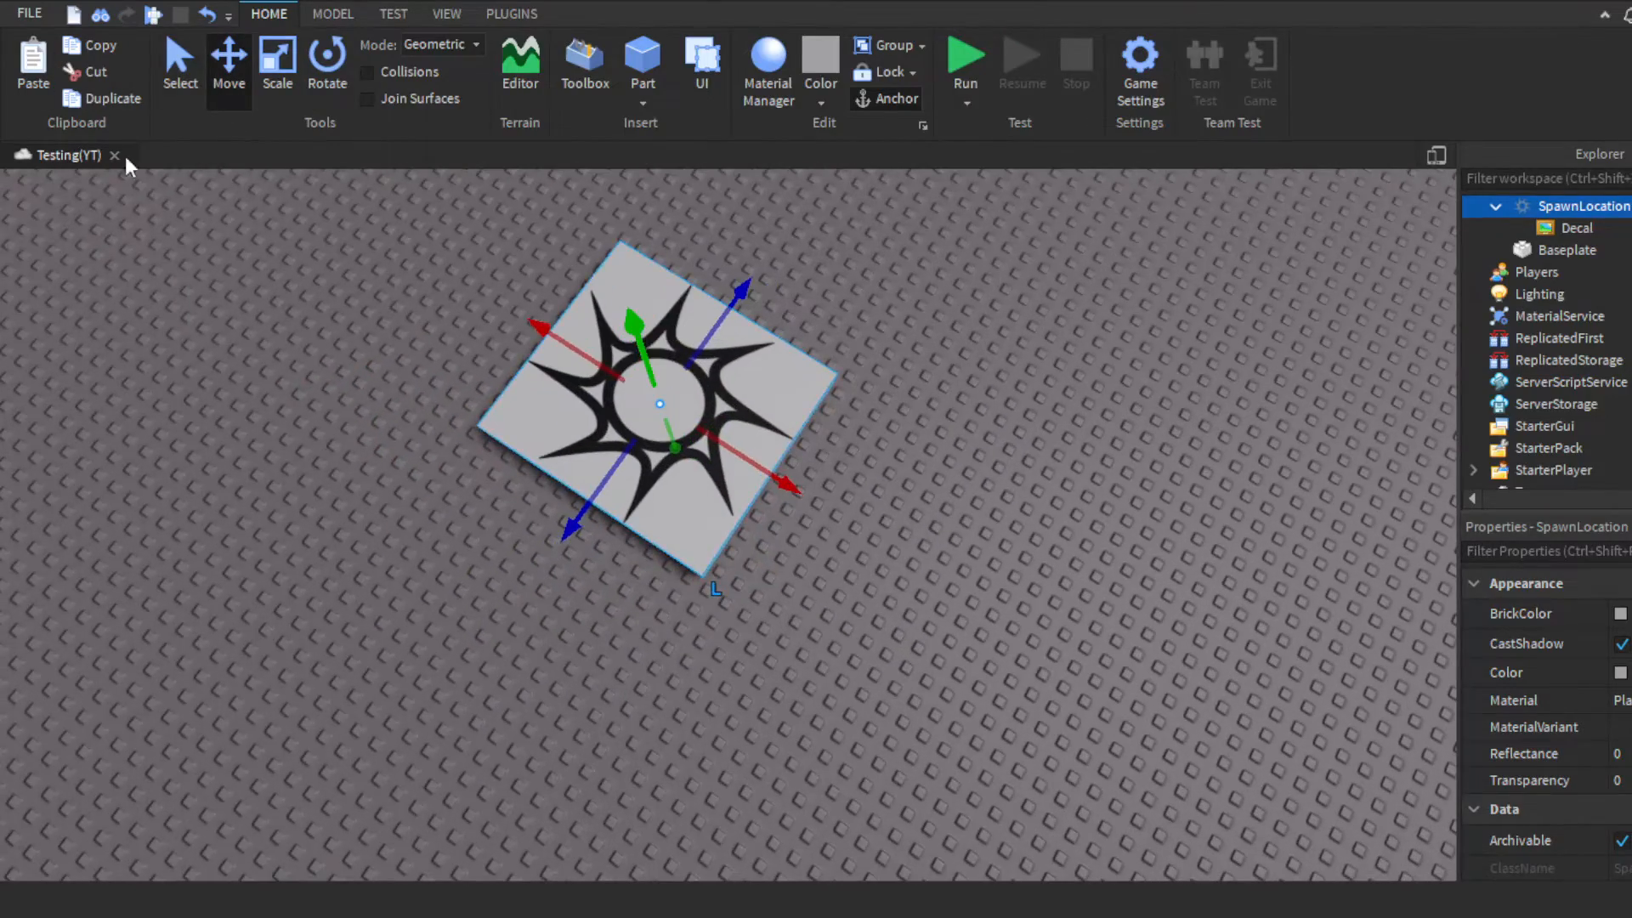
click(177, 66)
drag(590, 364, 360, 323)
key(a)
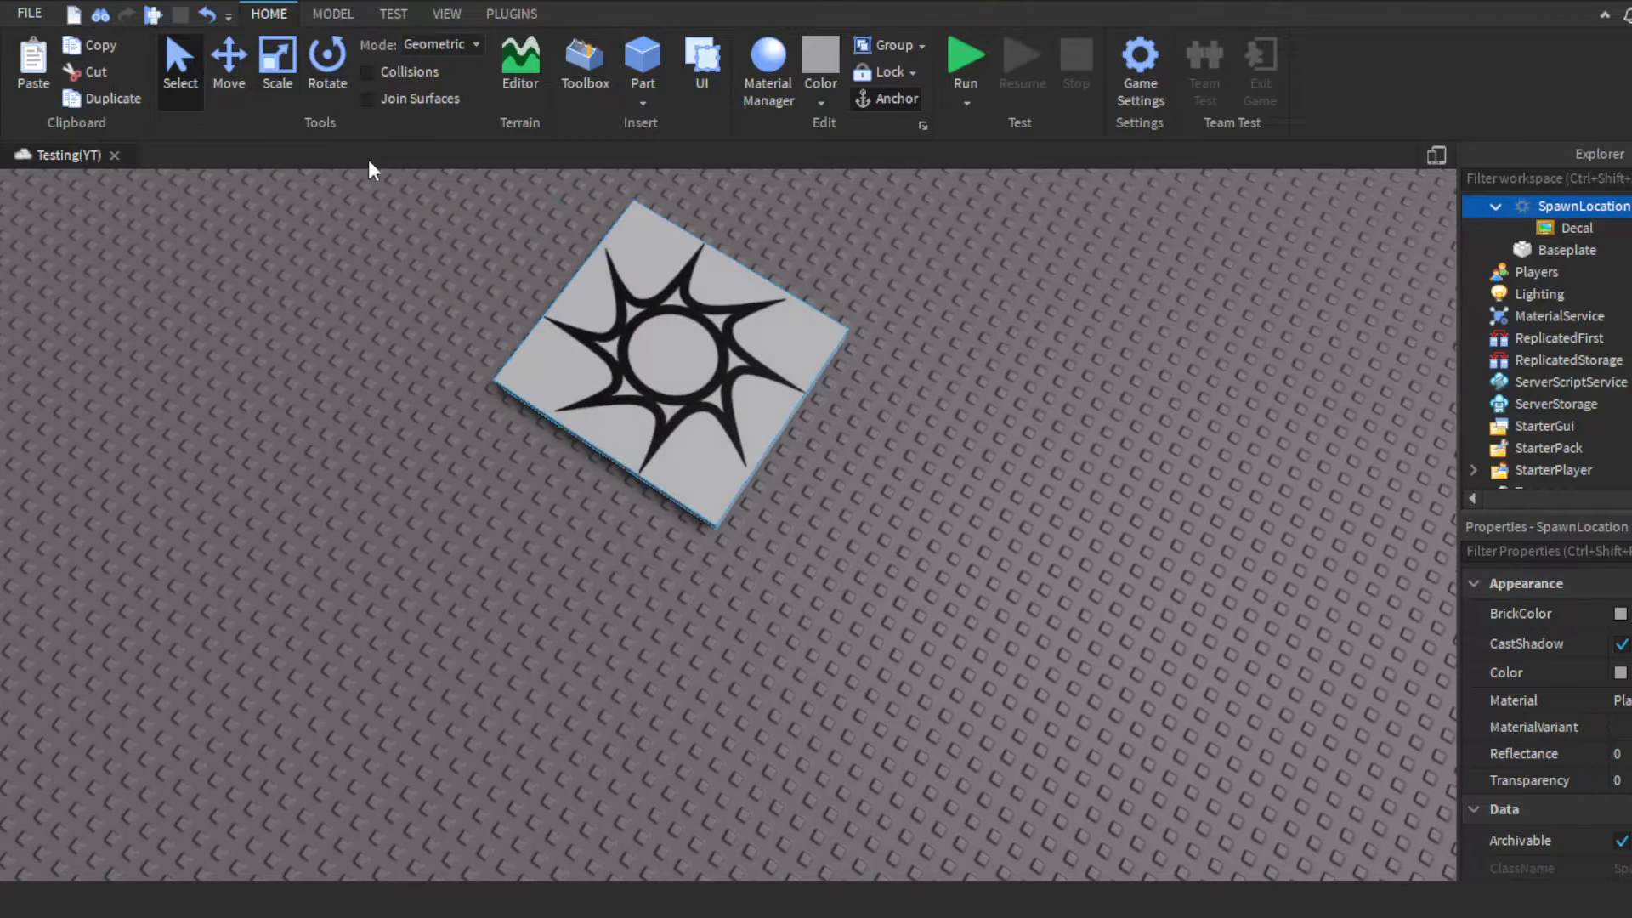
Step: Try turning the spawn location flat on the baseplate with the Rotate tool, and undo the last rotation
click(328, 79)
drag(786, 389, 717, 456)
drag(717, 368, 644, 355)
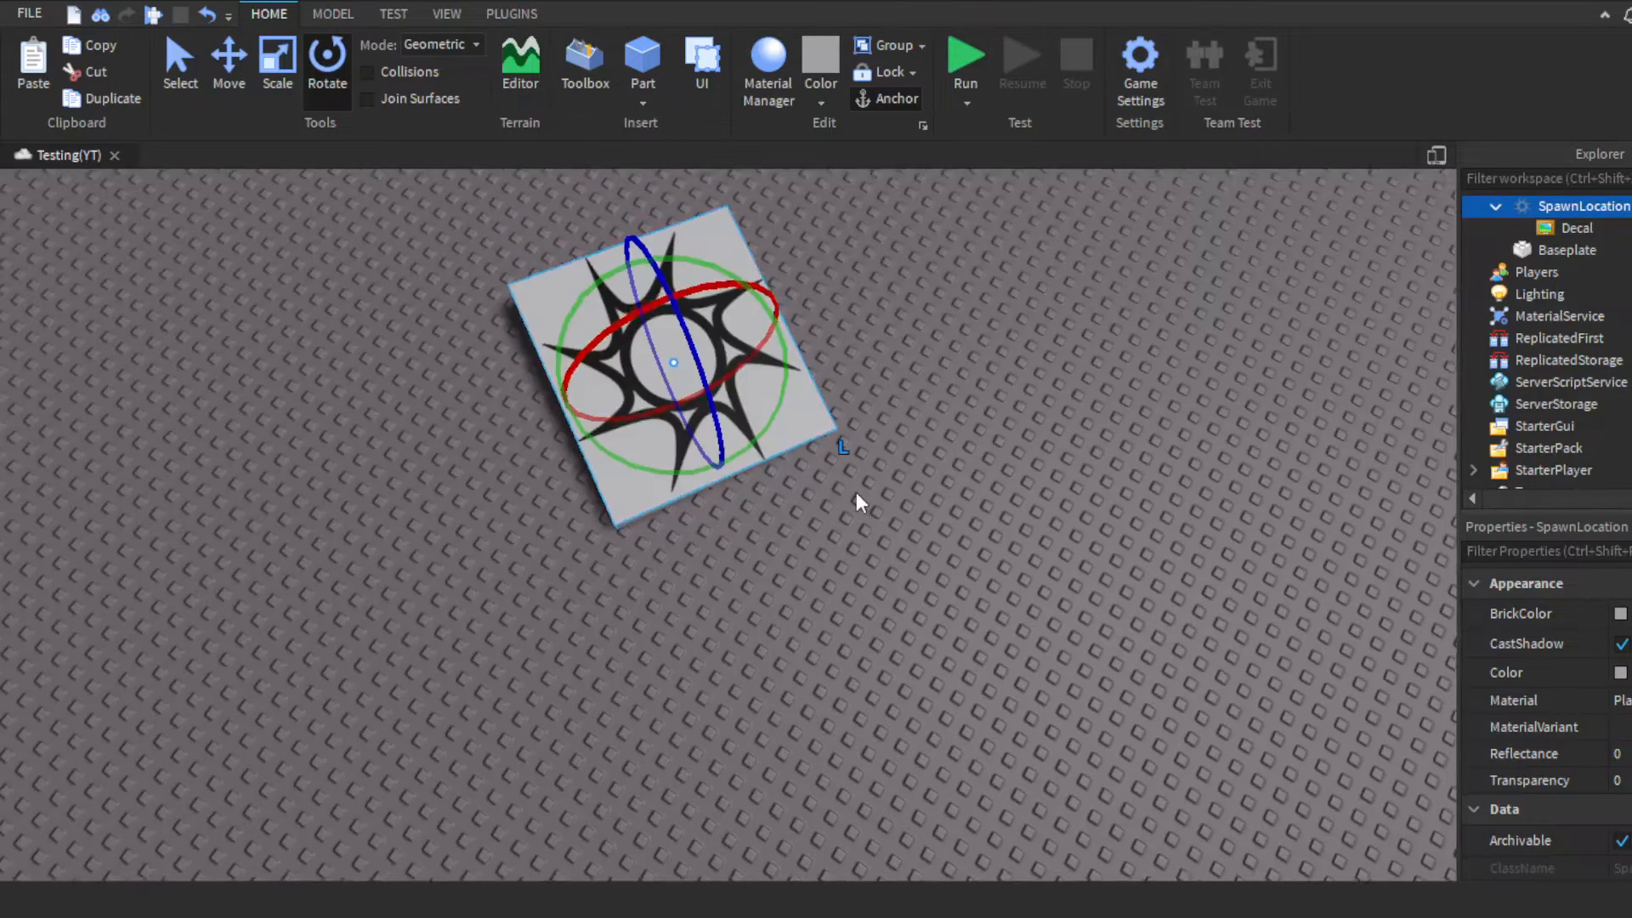
right_drag(855, 492, 855, 491)
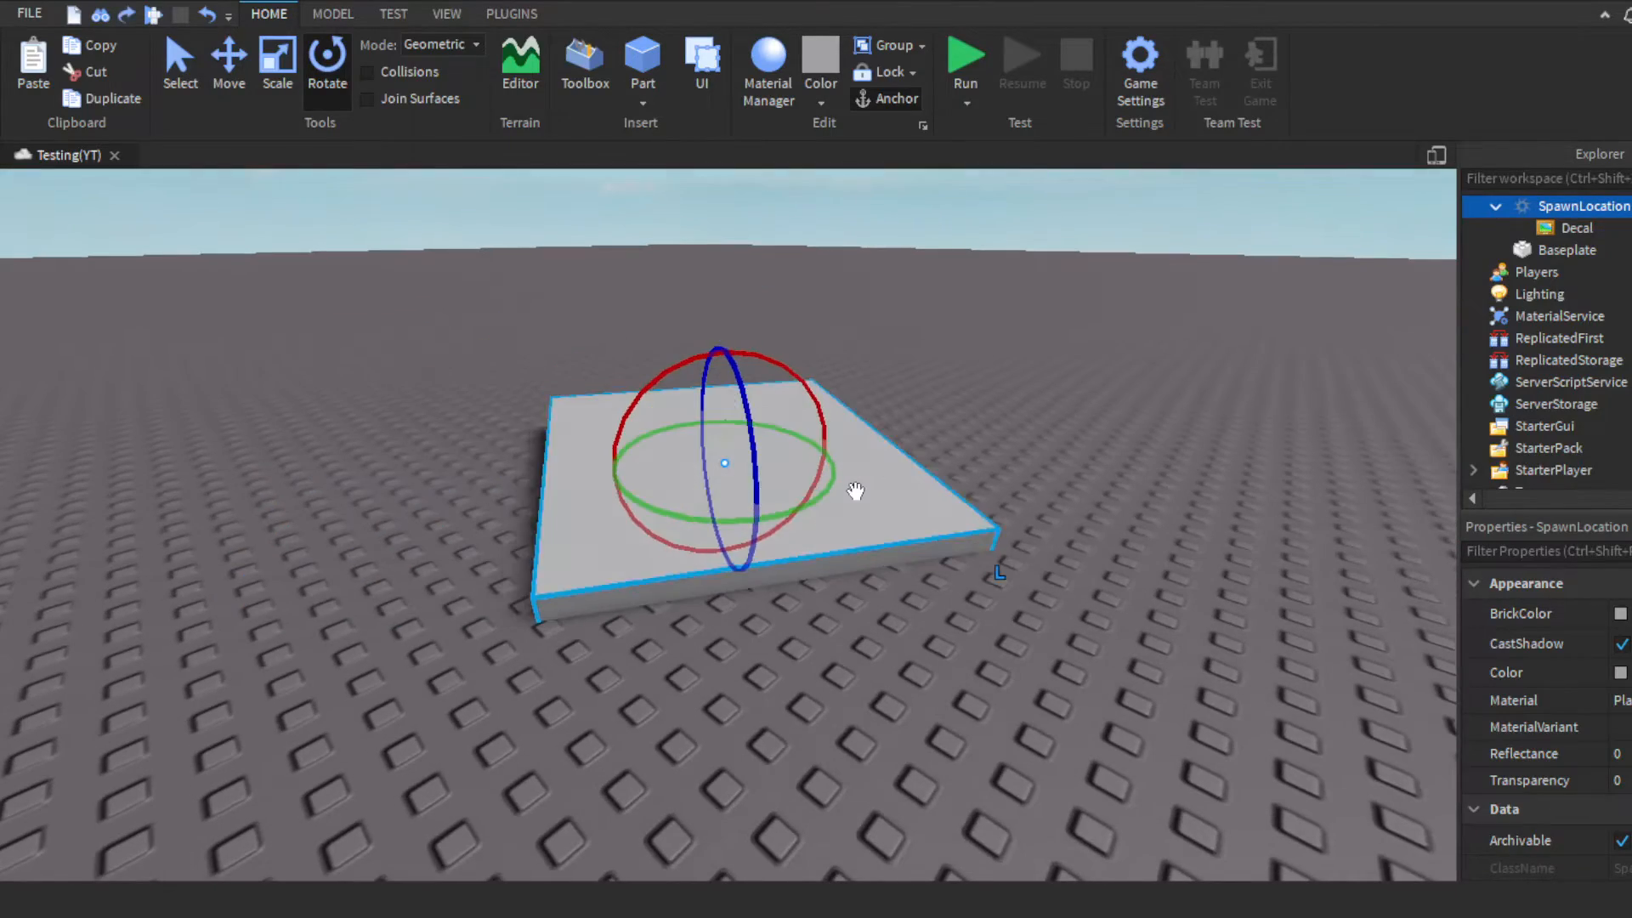
key(ctrl+z)
Step: Clear the selection so that the spawn location is no longer selected
right_drag(1118, 507, 1118, 527)
key(w)
key(d)
key(w)
click(1118, 527)
key(s)
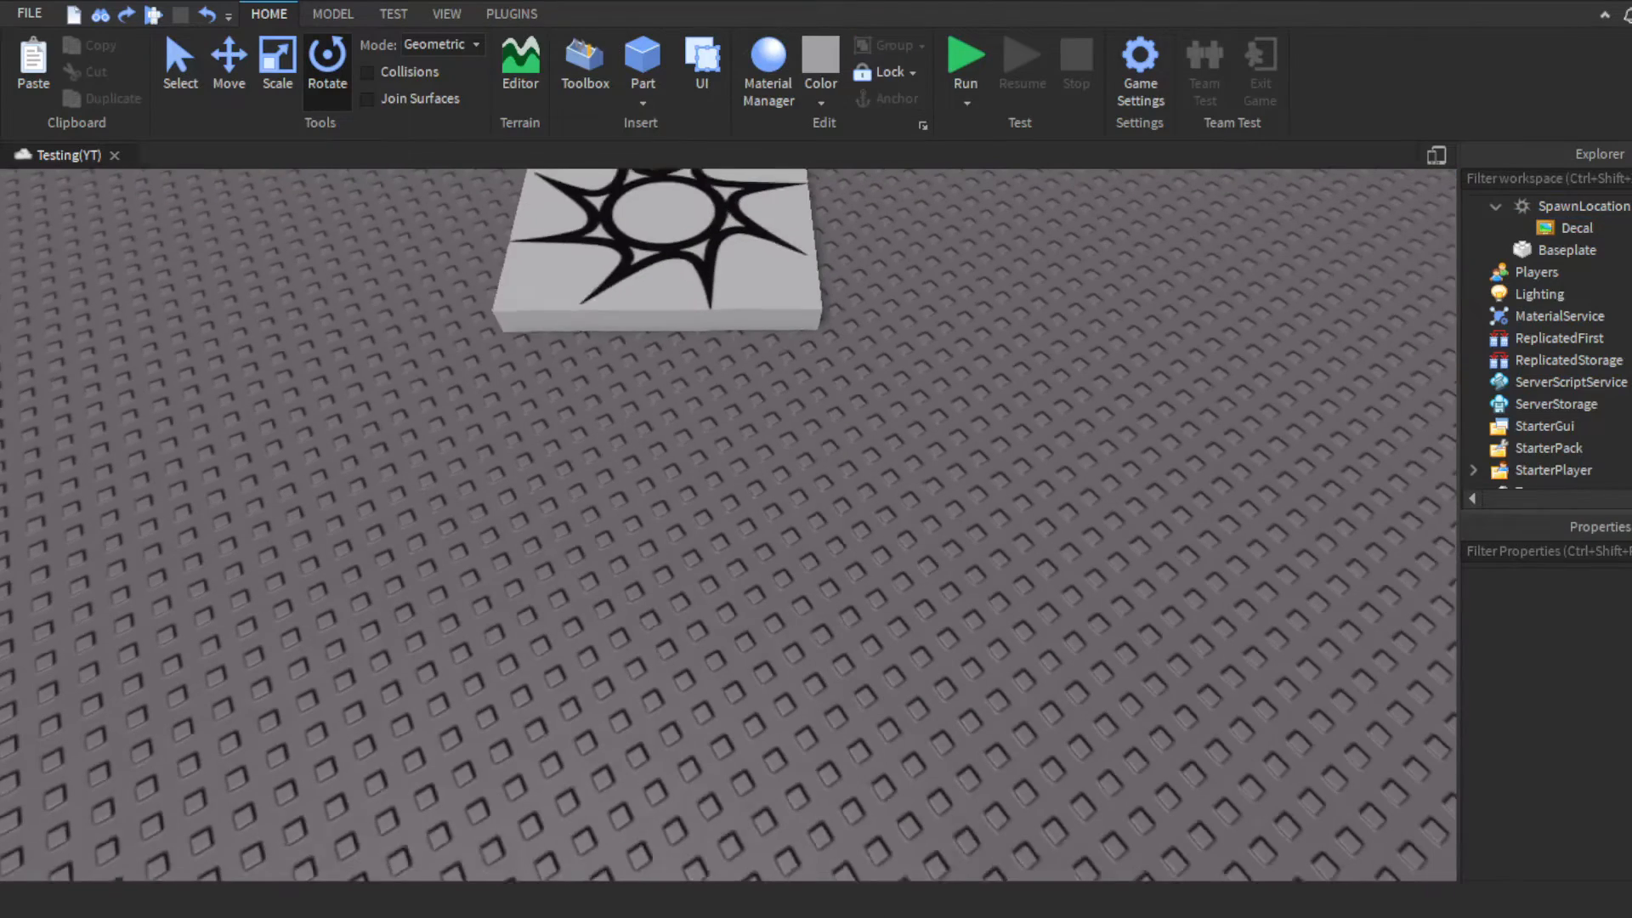
key(s)
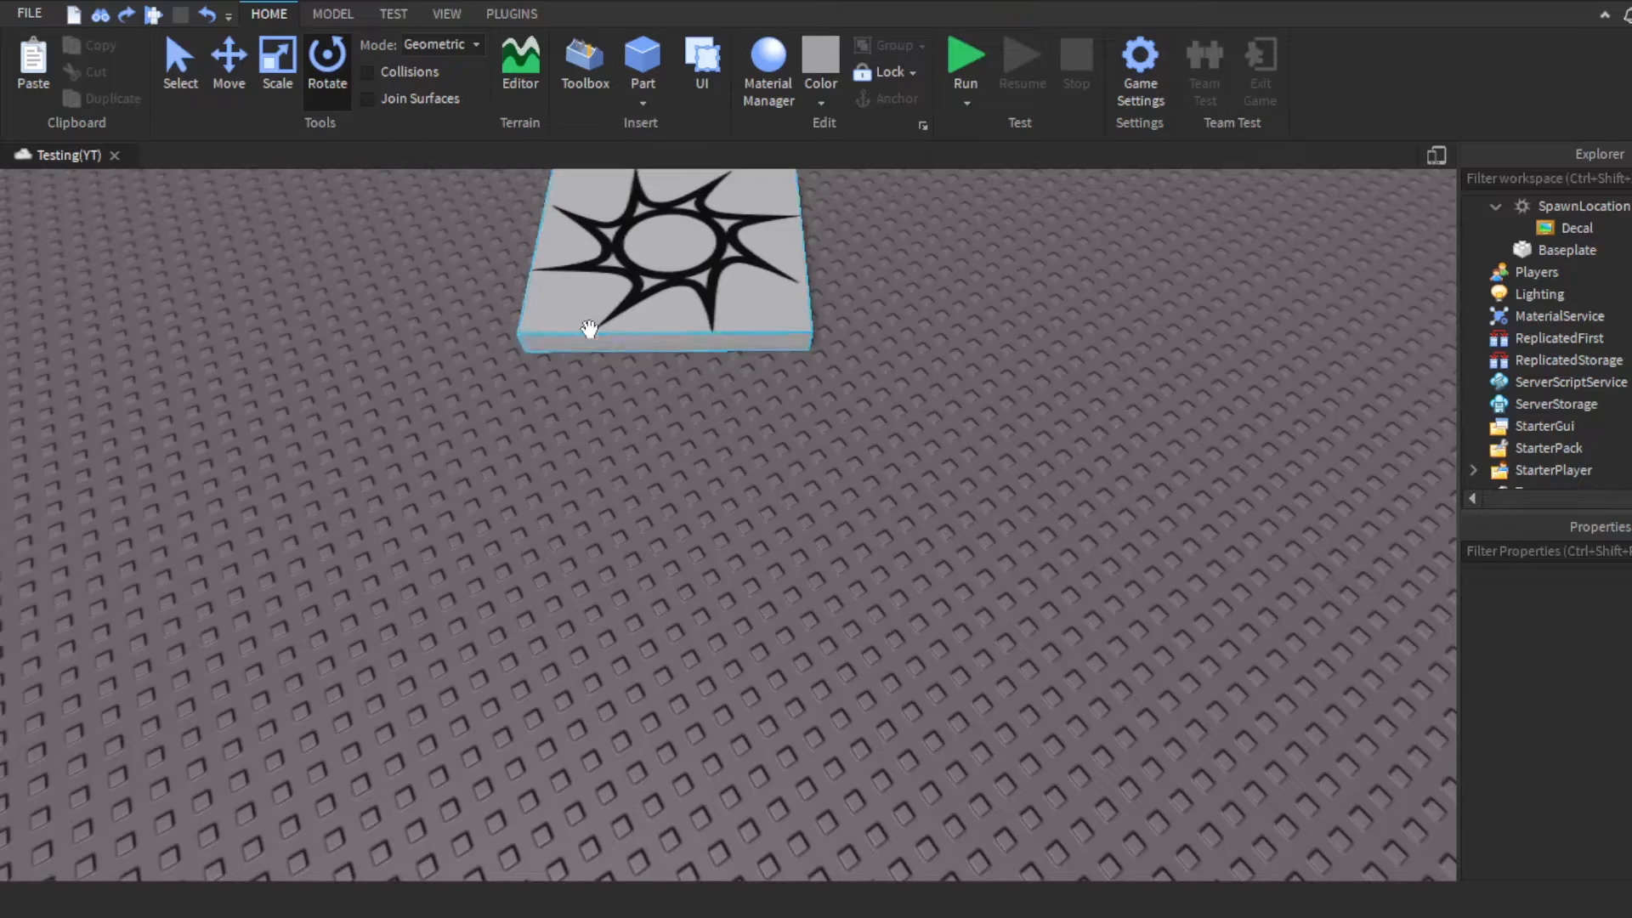
Step: Set the transform tools' mode to Physical
right_drag(590, 329, 488, 344)
key(s)
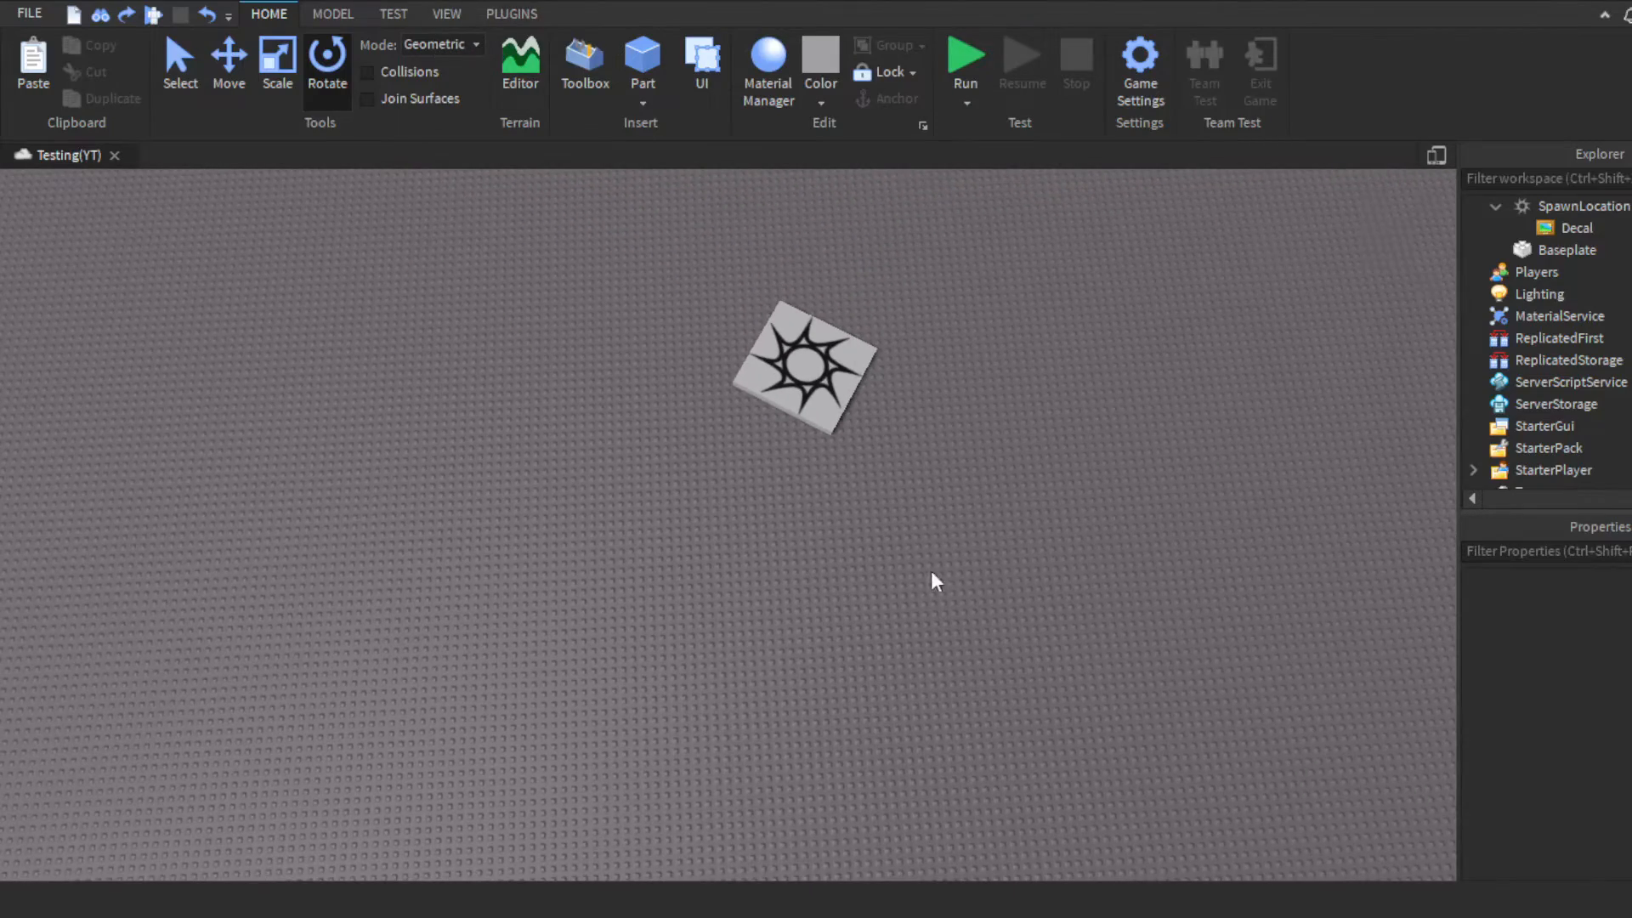
key(w)
right_drag(267, 249, 459, 279)
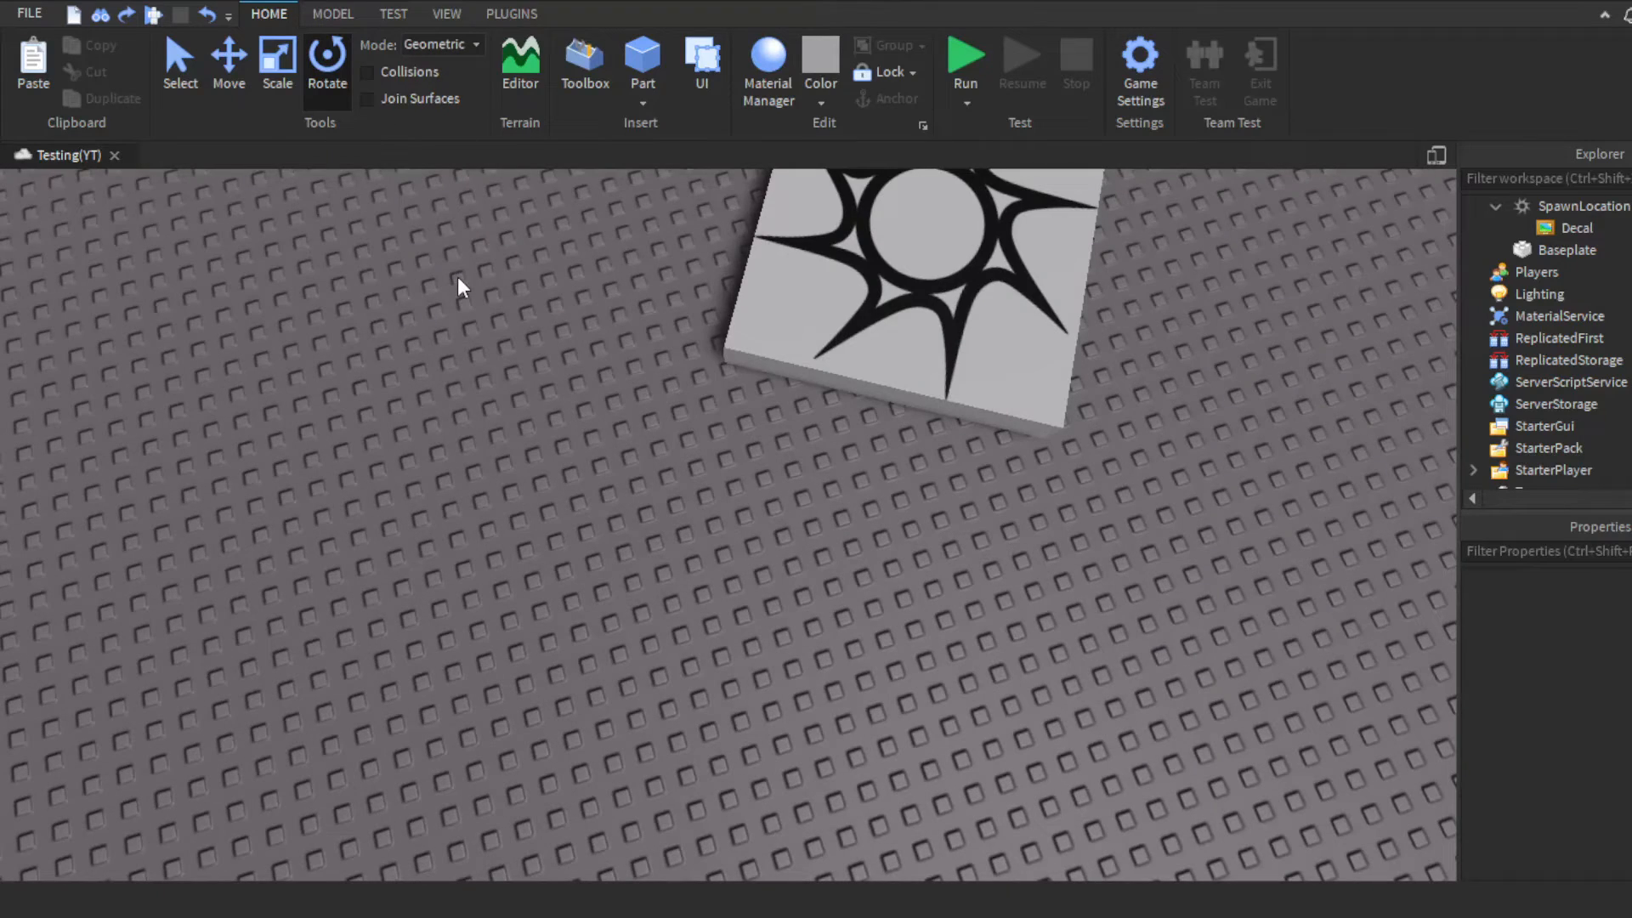
right_drag(873, 493, 752, 436)
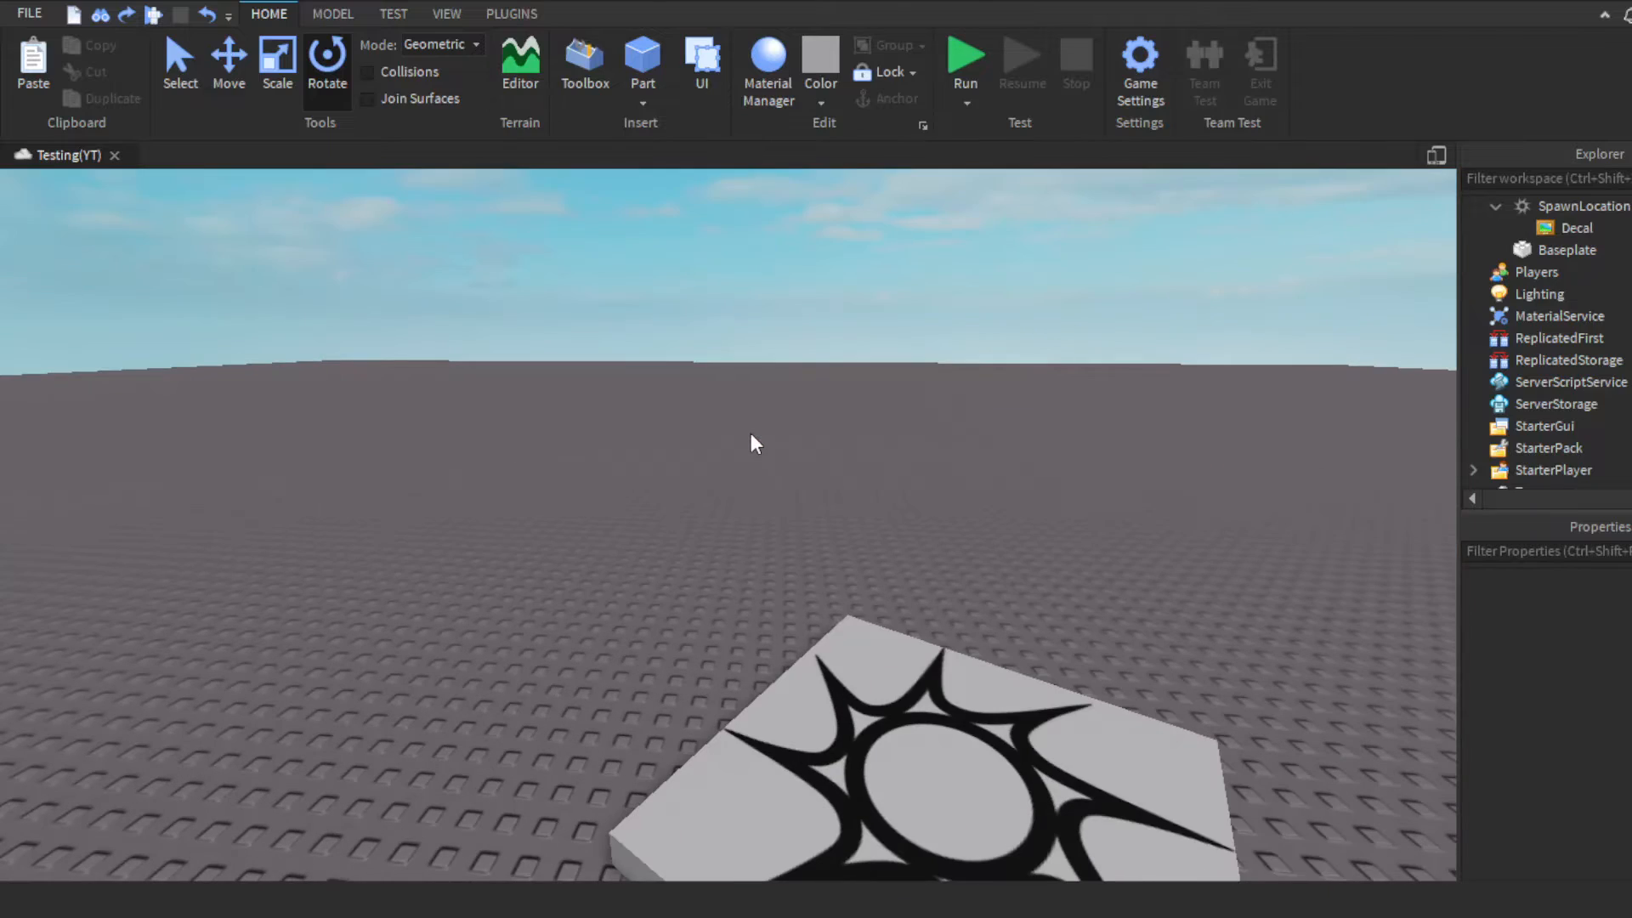
click(441, 51)
click(442, 71)
Step: Select the spawn location and activate the Move tool in Physical mode
right_drag(799, 404, 833, 430)
click(835, 433)
right_drag(719, 350, 726, 383)
click(502, 413)
key(s)
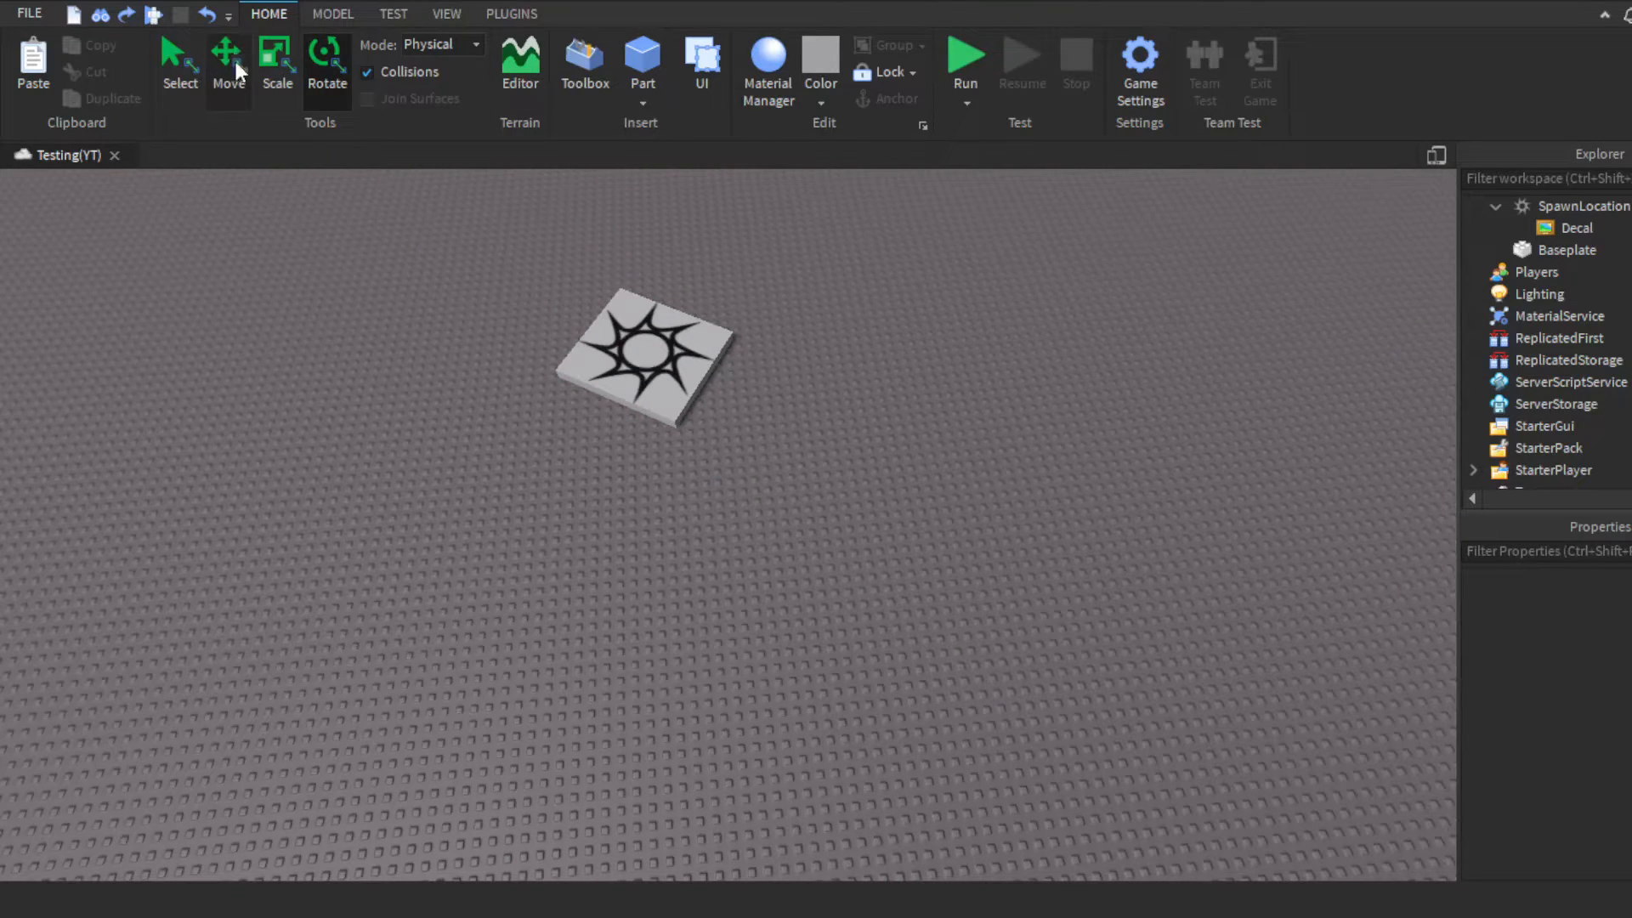
click(671, 393)
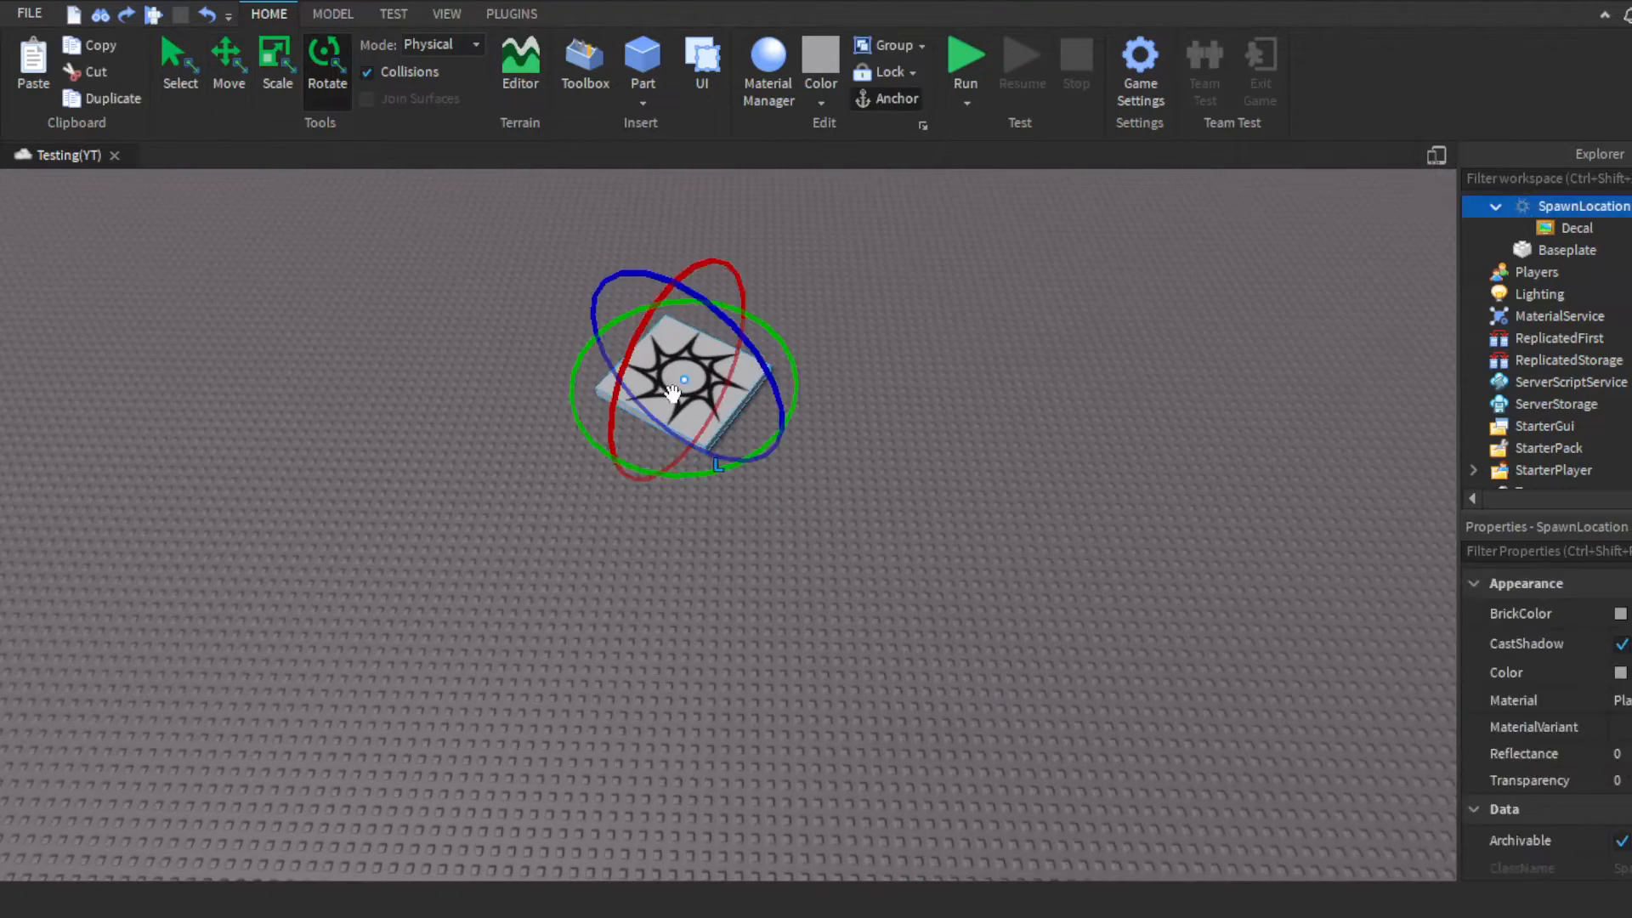
right_drag(849, 454, 853, 437)
key(w)
click(237, 81)
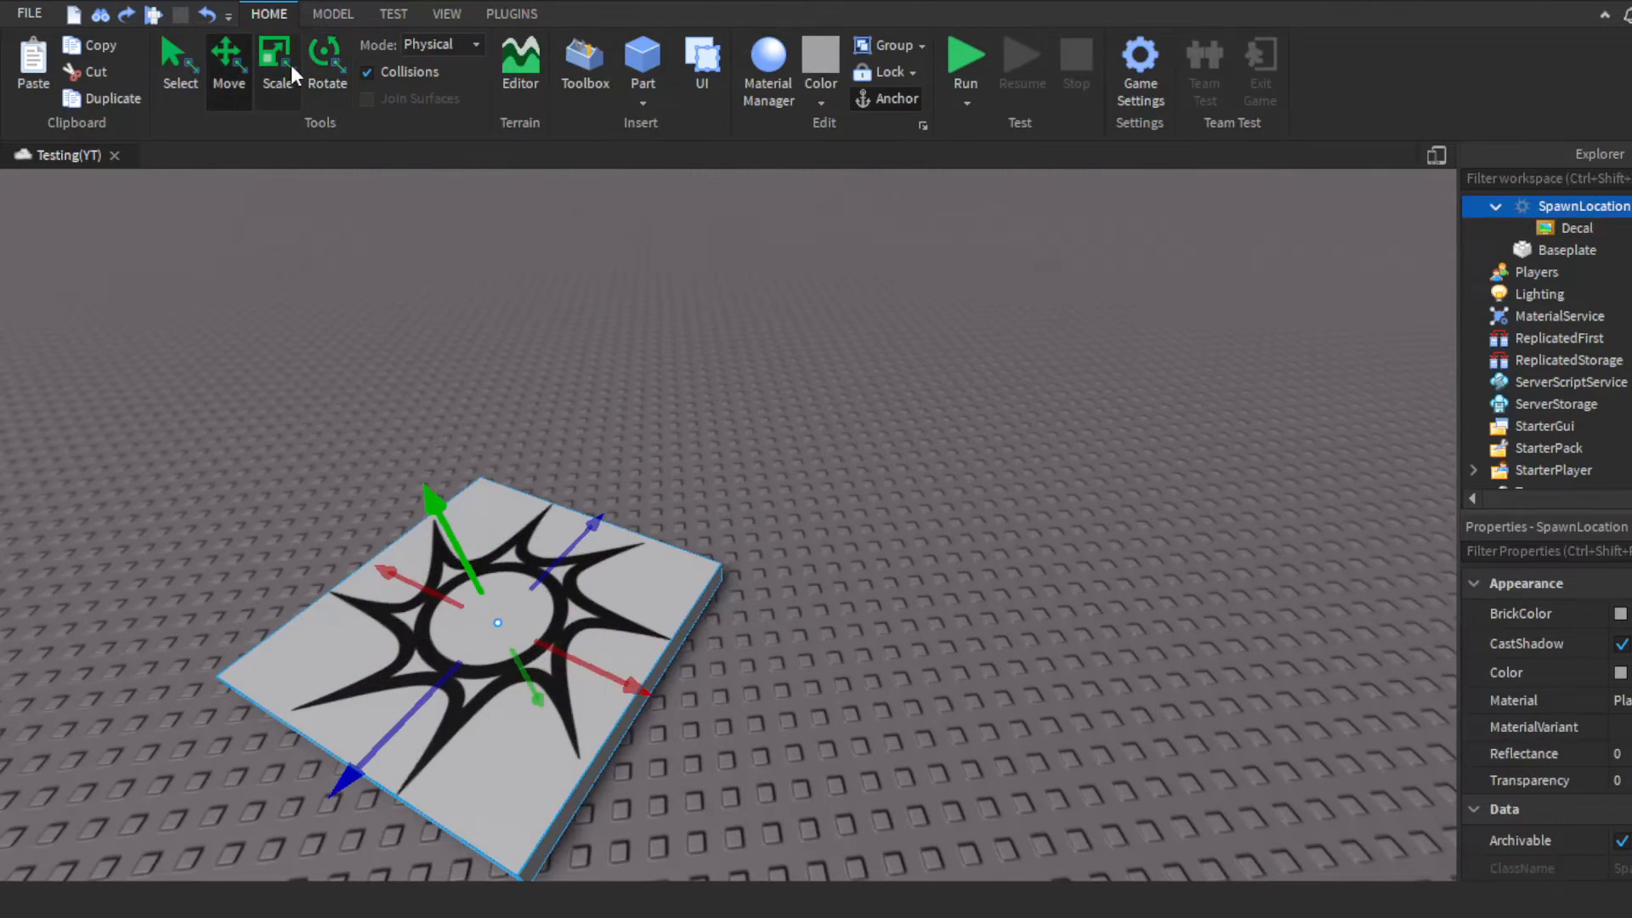
Step: Scale the spawn location slightly along its red axis in Physical mode
click(291, 68)
right_drag(765, 393, 738, 426)
drag(734, 648, 695, 640)
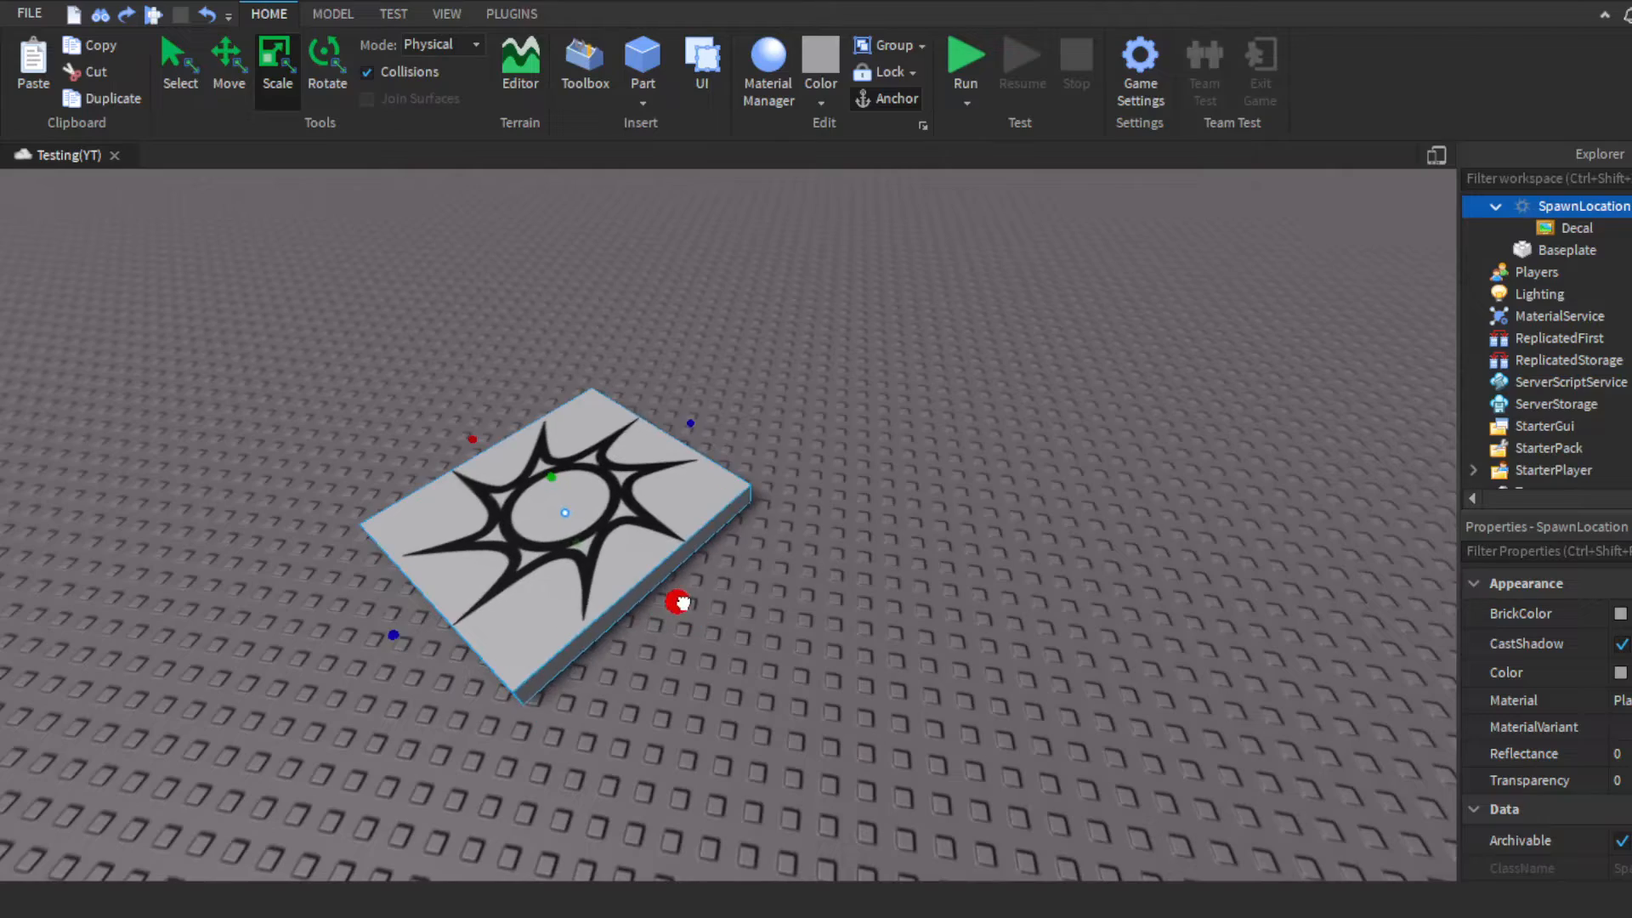
Step: Examine the selected spawn location and its Scale handles in Physical mode from several angles
key(a)
right_drag(340, 276, 762, 328)
key(w)
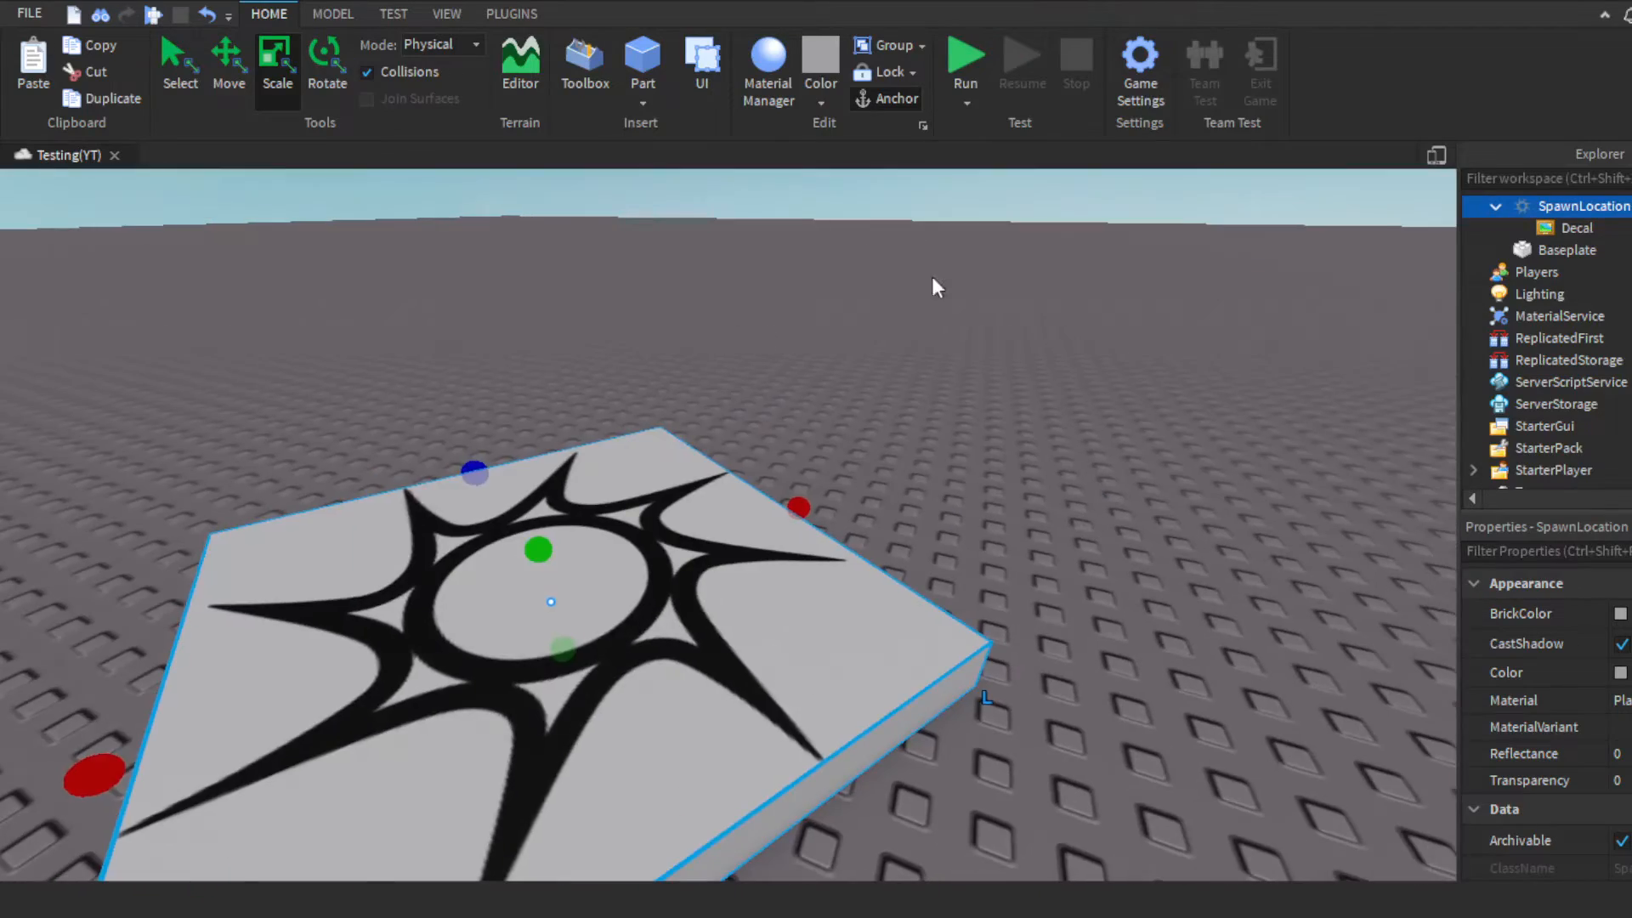
key(a)
right_drag(931, 277, 355, 99)
key(s)
key(w)
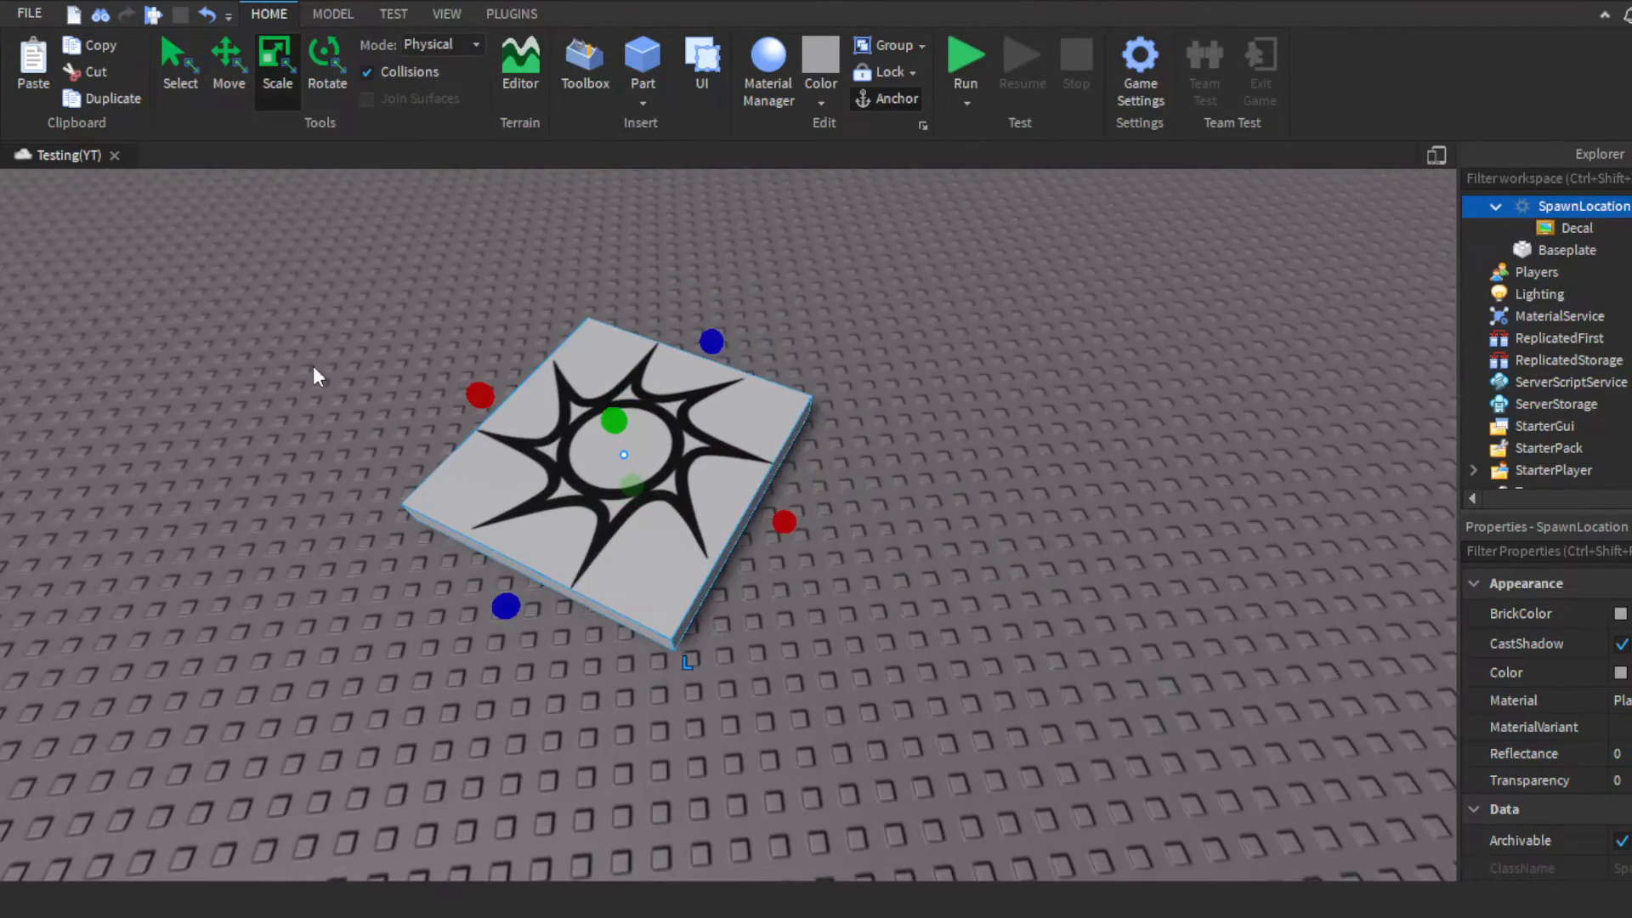
key(w)
right_drag(784, 666, 687, 449)
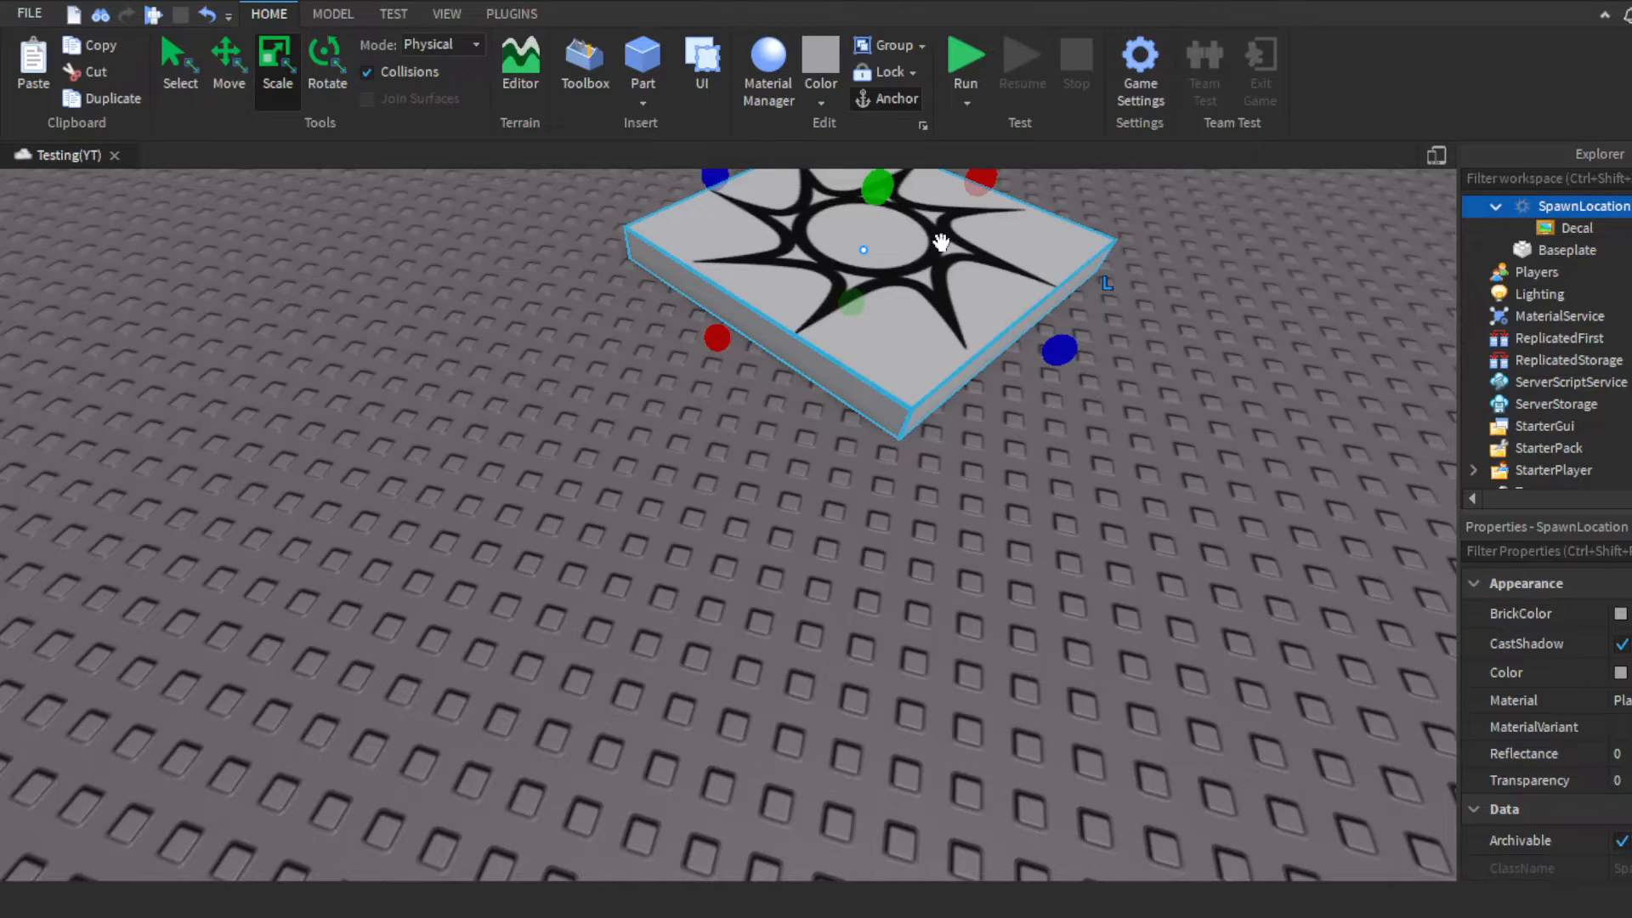
right_drag(963, 517, 963, 515)
key(w)
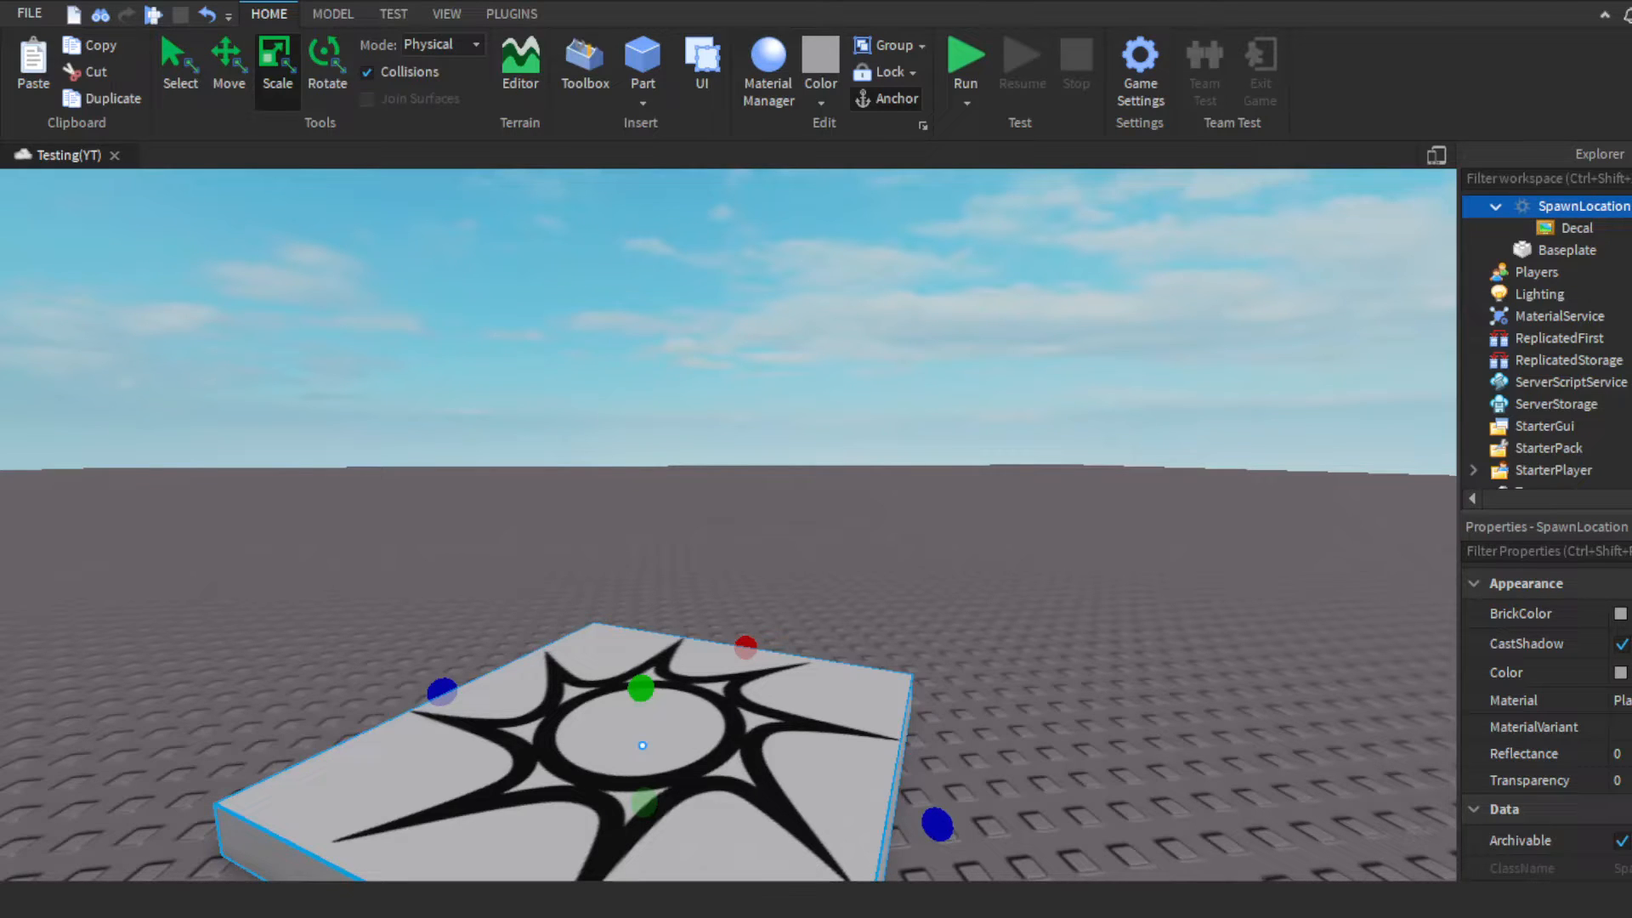
Step: Deselect the spawn location and set the transform tools' mode back to Geometric
click(1256, 437)
right_drag(738, 337, 735, 340)
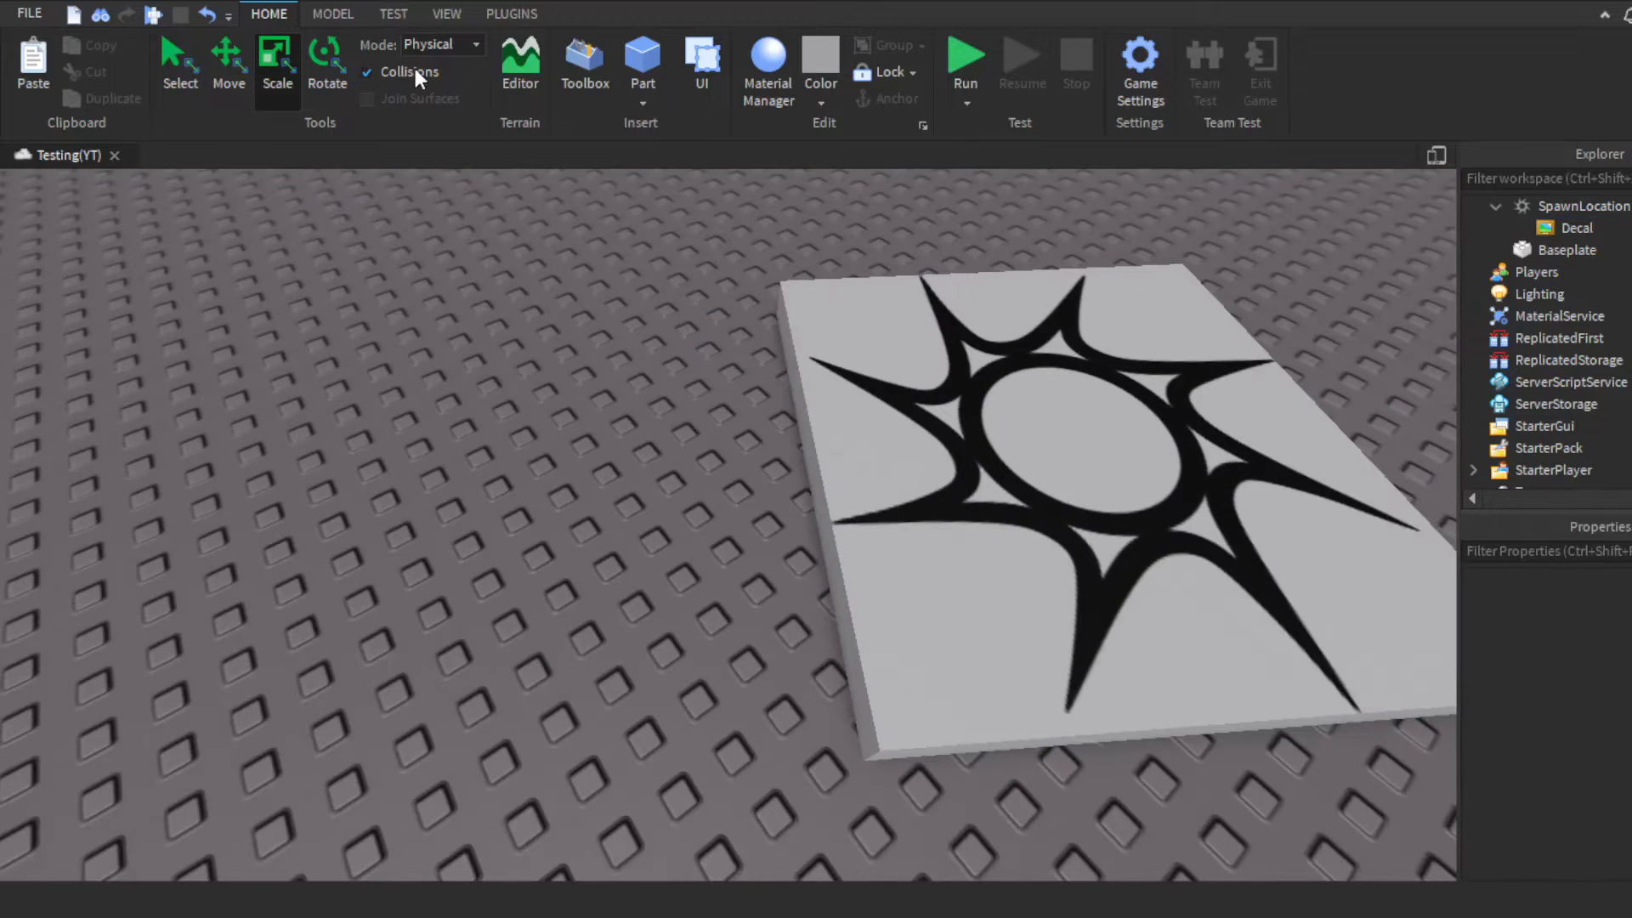
click(418, 42)
click(422, 64)
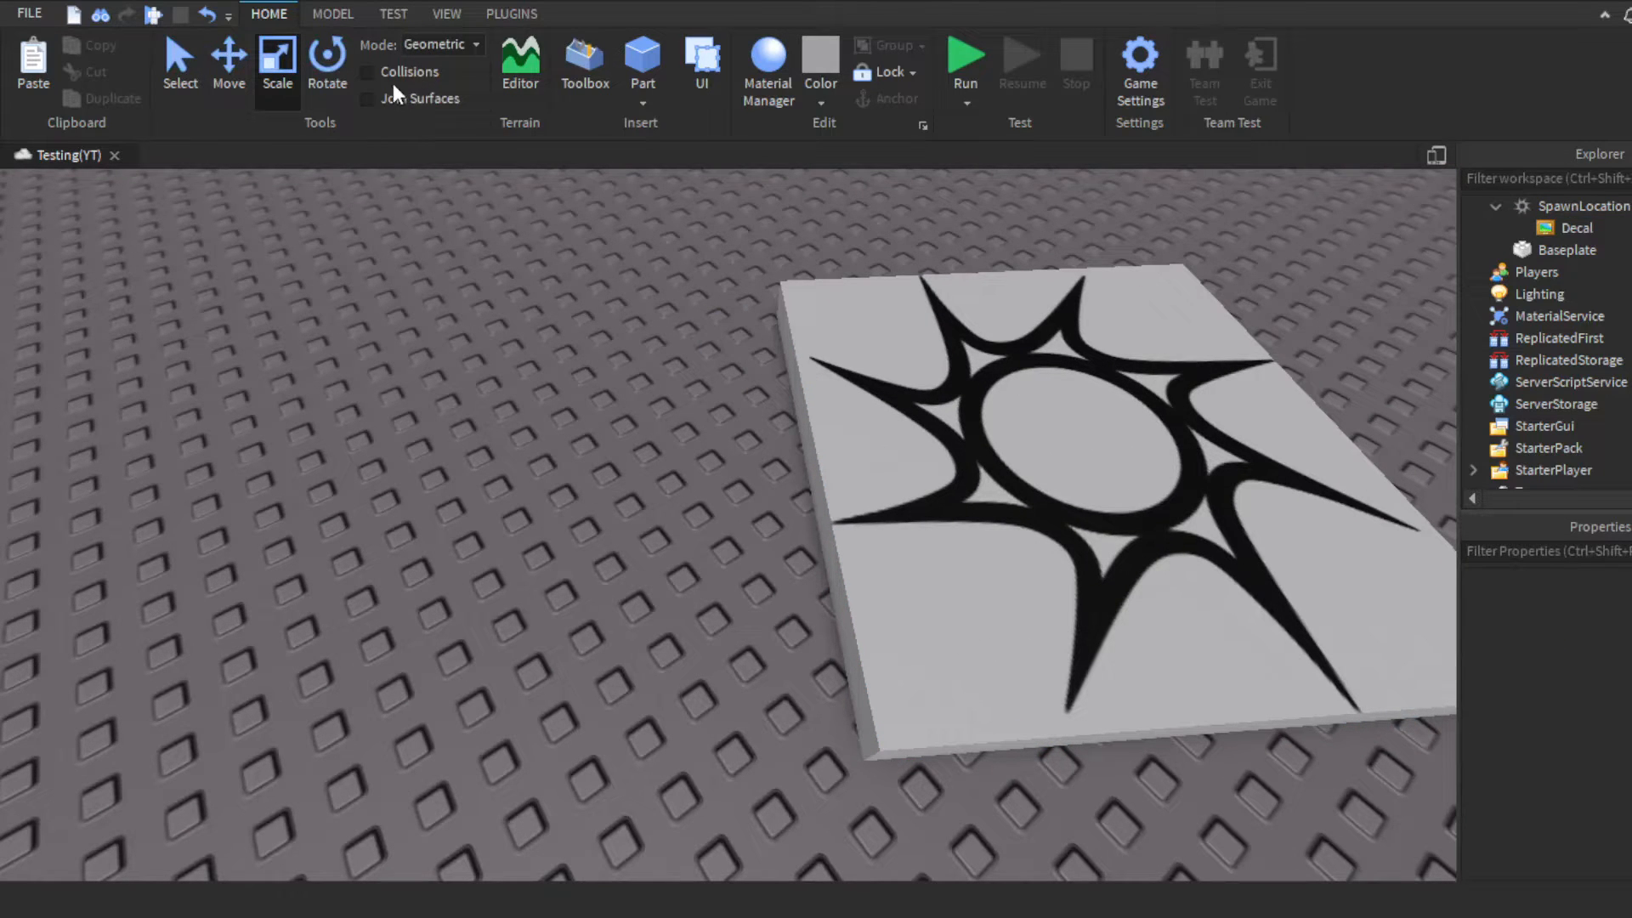
Step: Inspect the spawn location on the baseplate from close up and from farther away in Geometric mode
right_drag(441, 193, 441, 193)
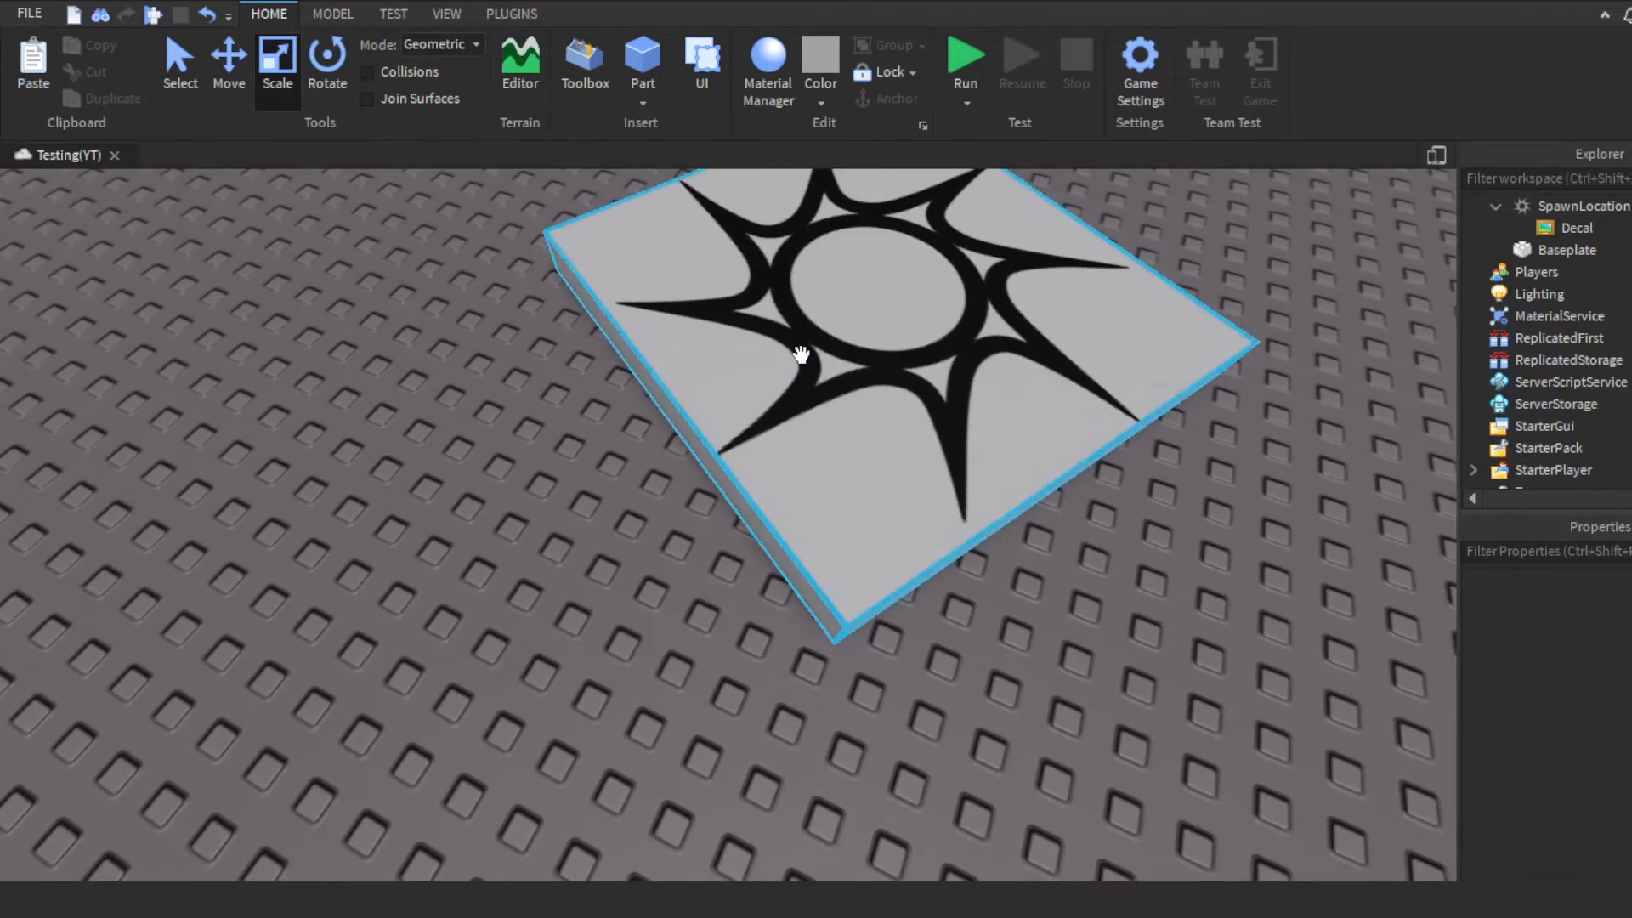
click(800, 352)
right_drag(397, 359, 397, 358)
click(431, 359)
key(s)
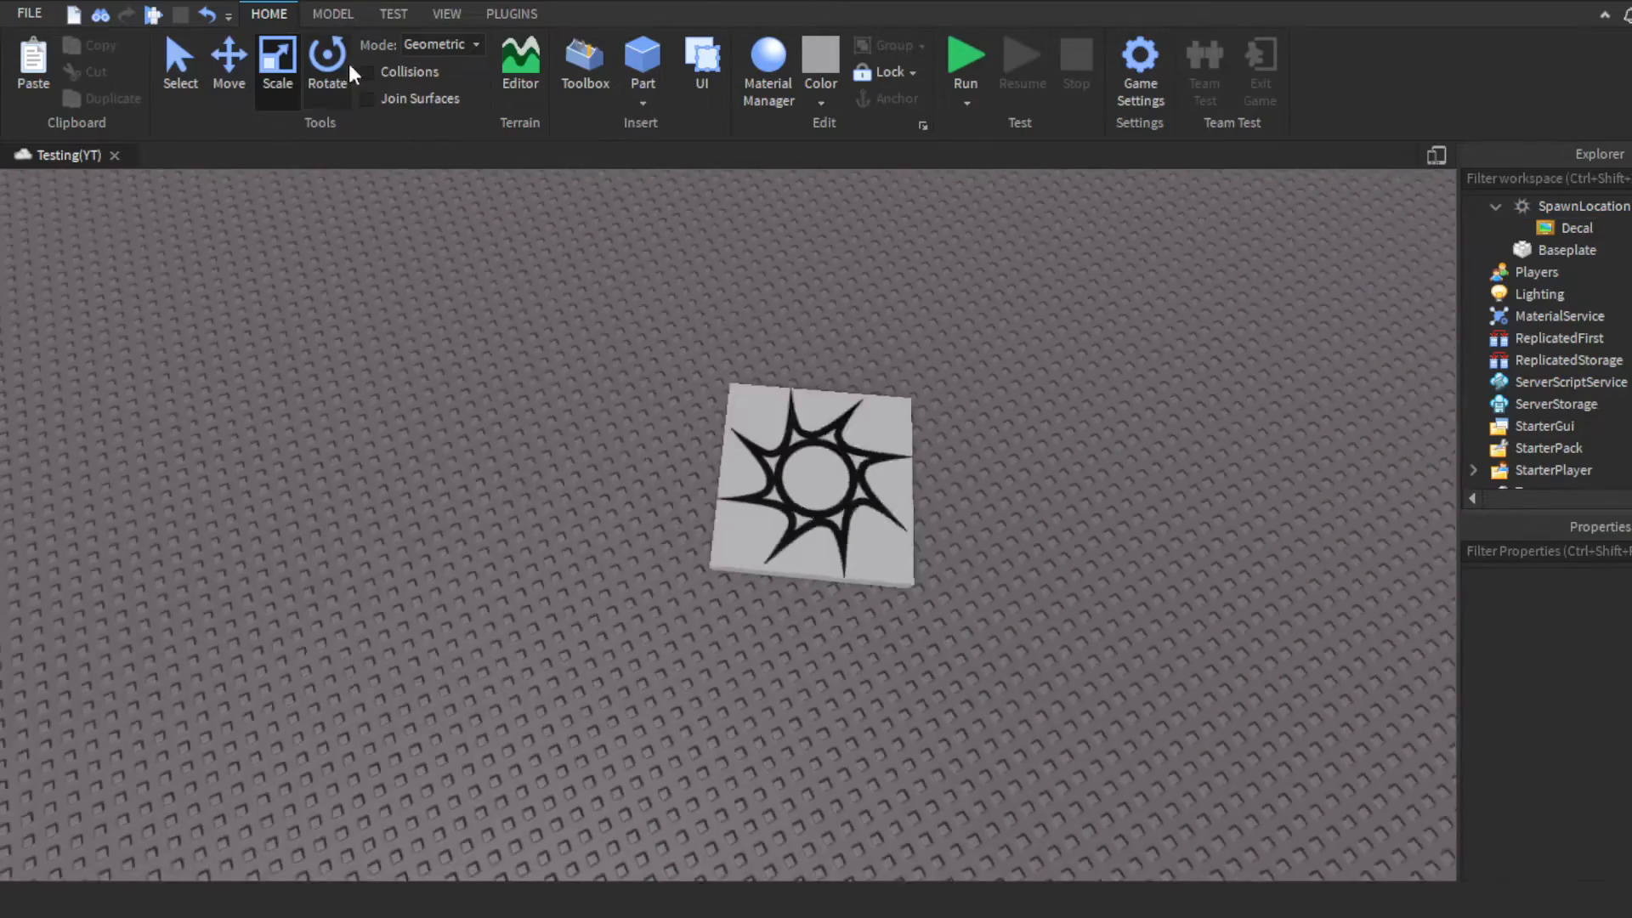
key(d)
key(w)
key(w)
key(d)
right_drag(857, 288, 857, 288)
key(d)
key(s)
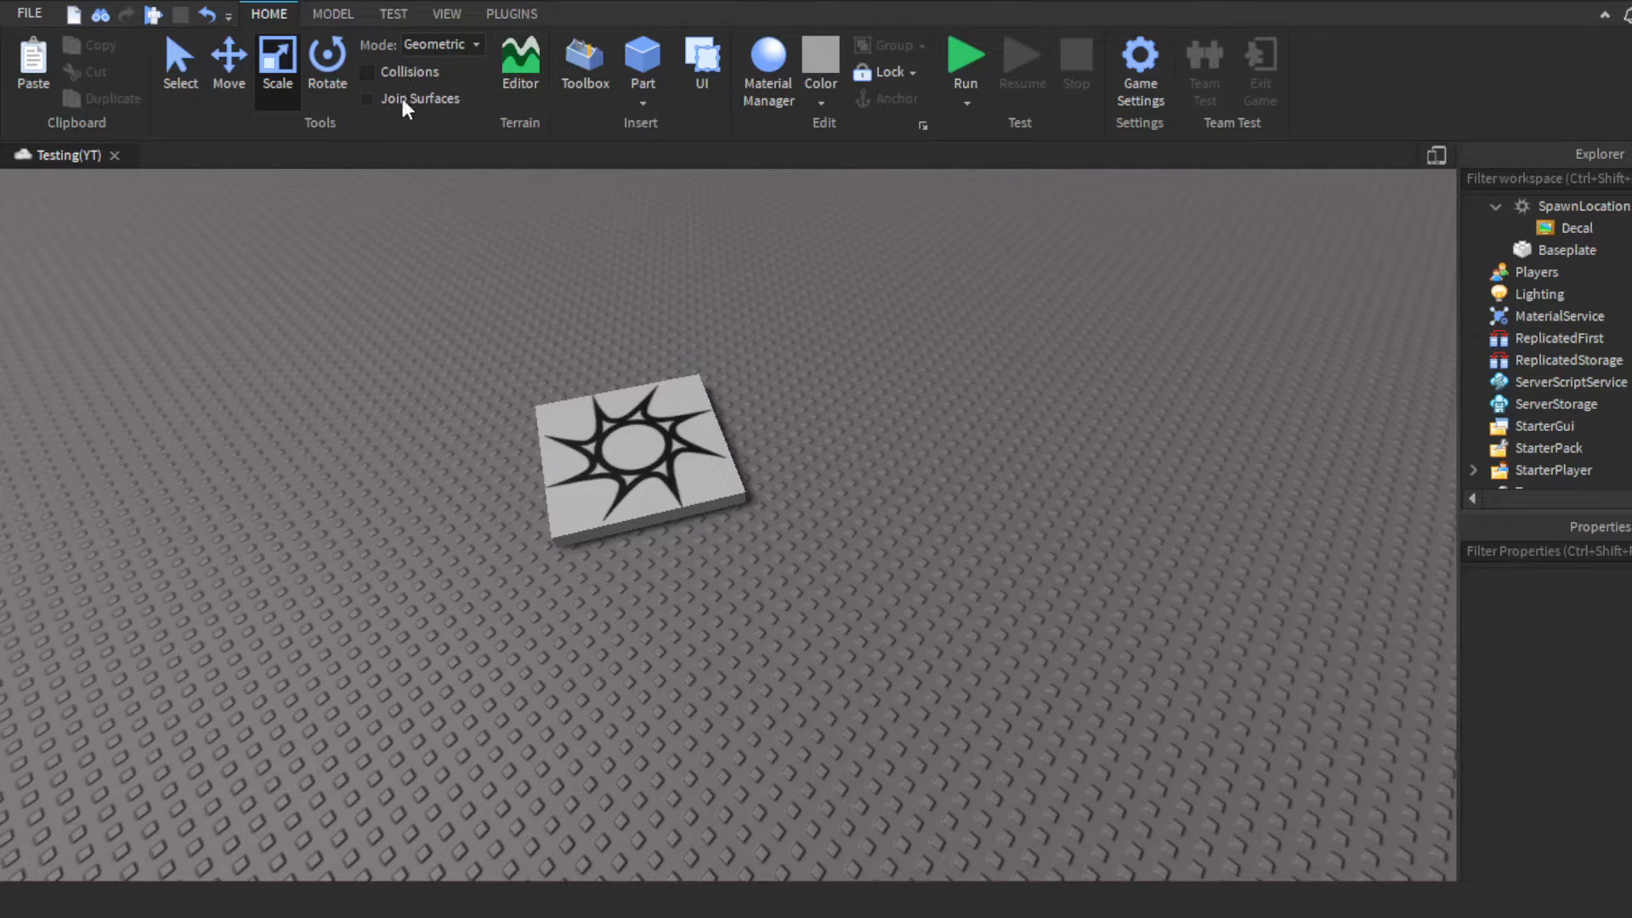
Step: Duplicate the spawn location and place the copy on the baseplate beside the original
right_drag(681, 403, 681, 403)
scroll(681, 403, up, 3)
click(711, 548)
right_drag(732, 513, 819, 515)
scroll(820, 514, up, 2)
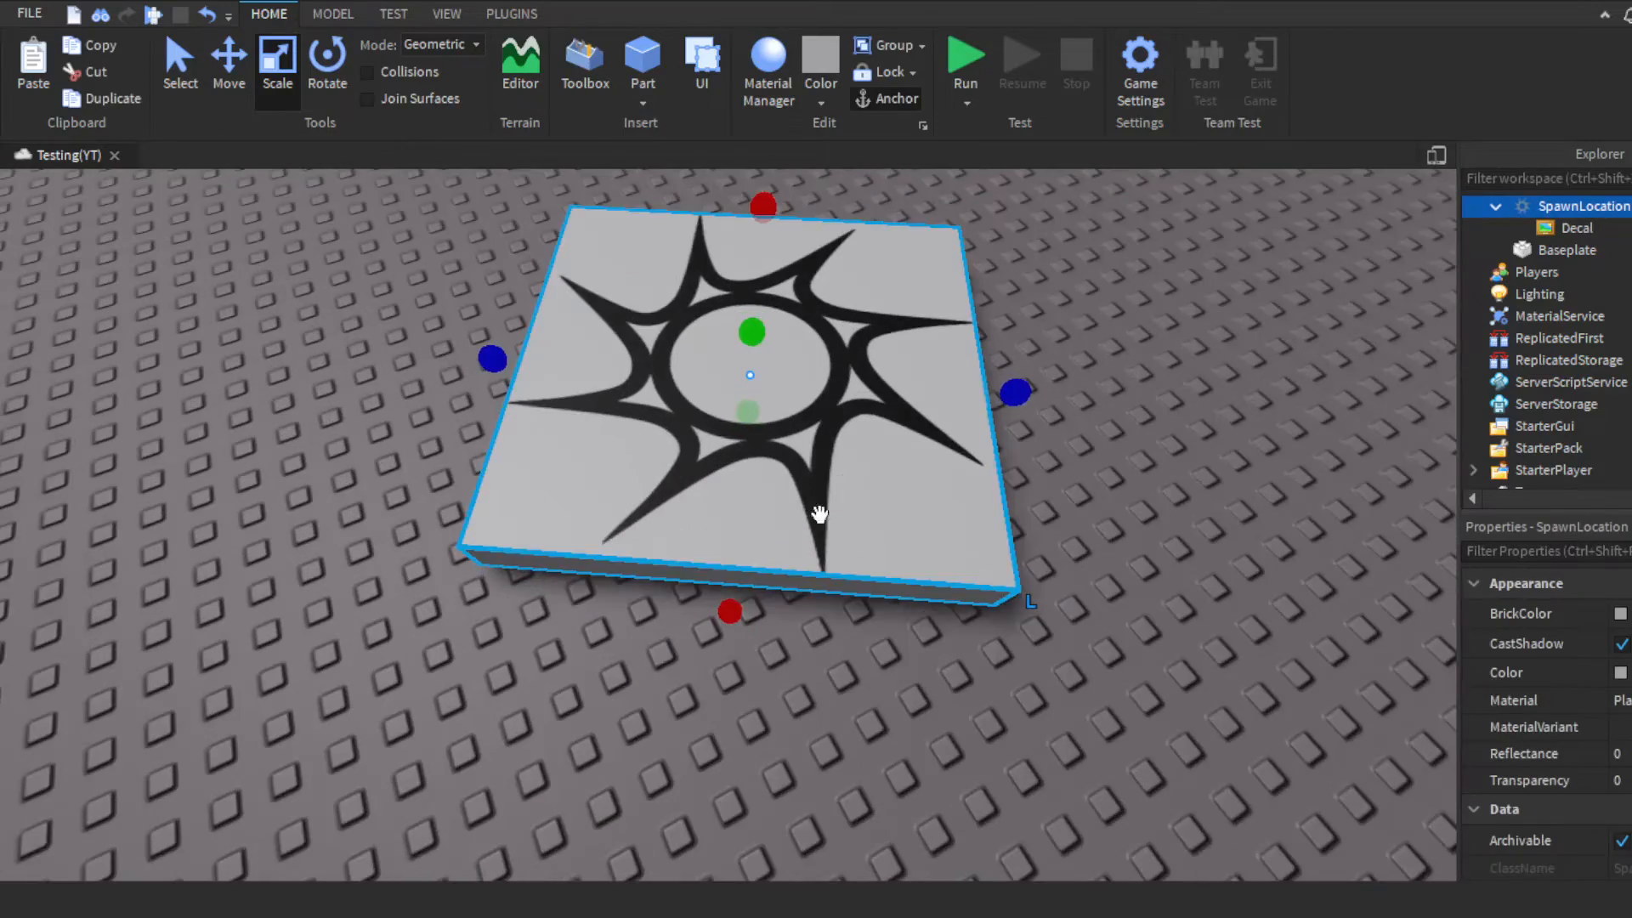
key(d)
key(s)
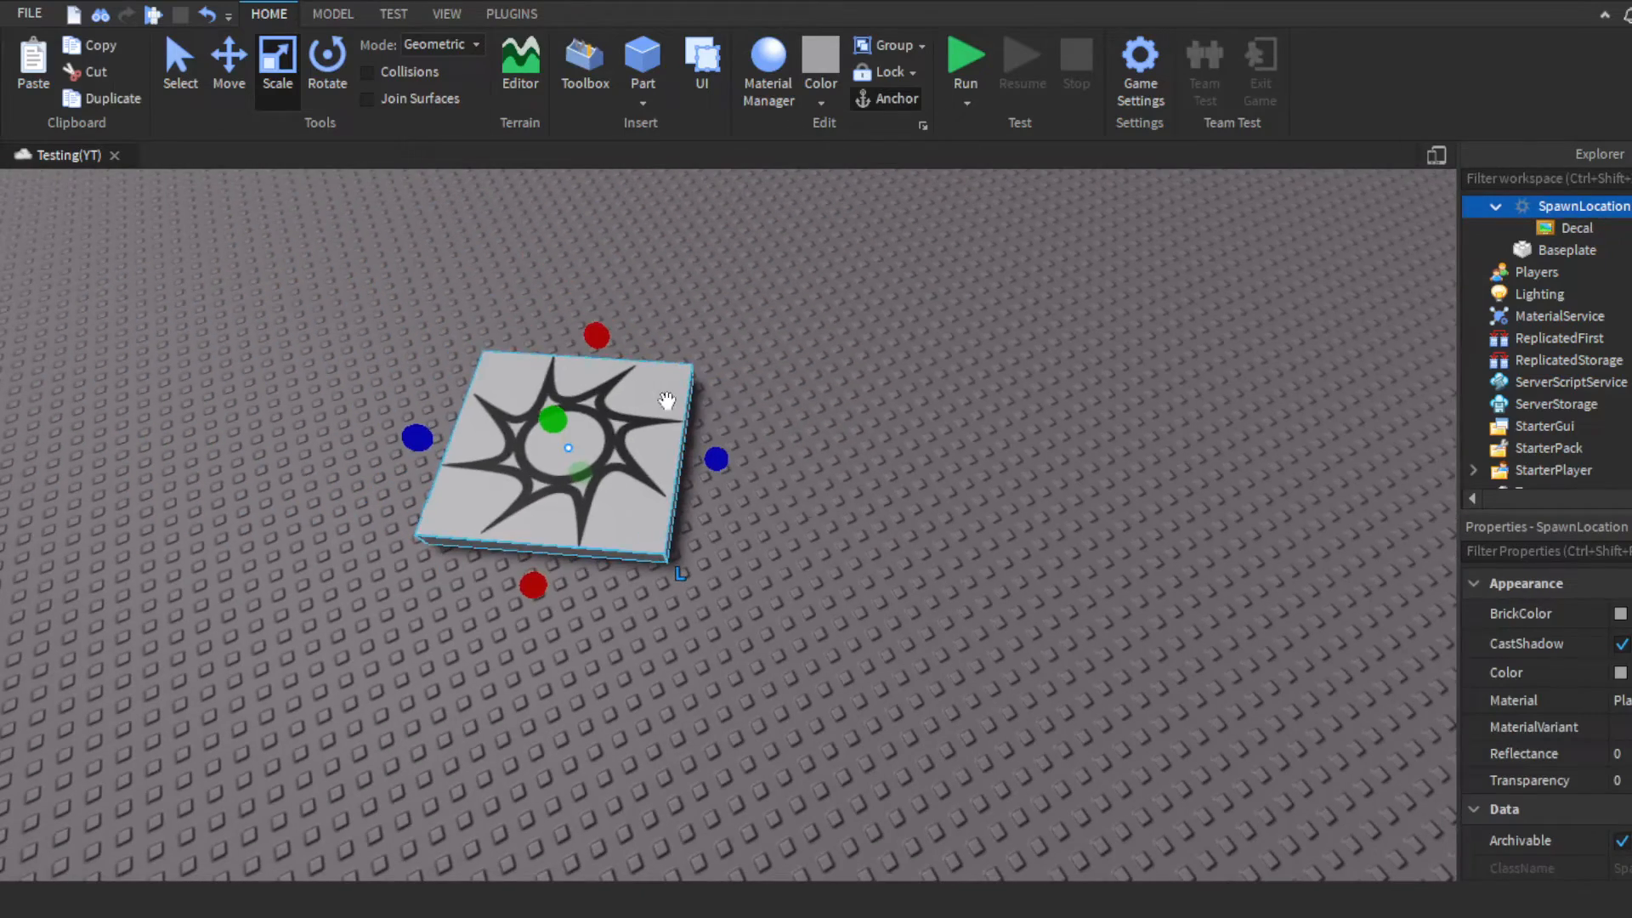
key(ctrl+d)
drag(587, 535, 982, 447)
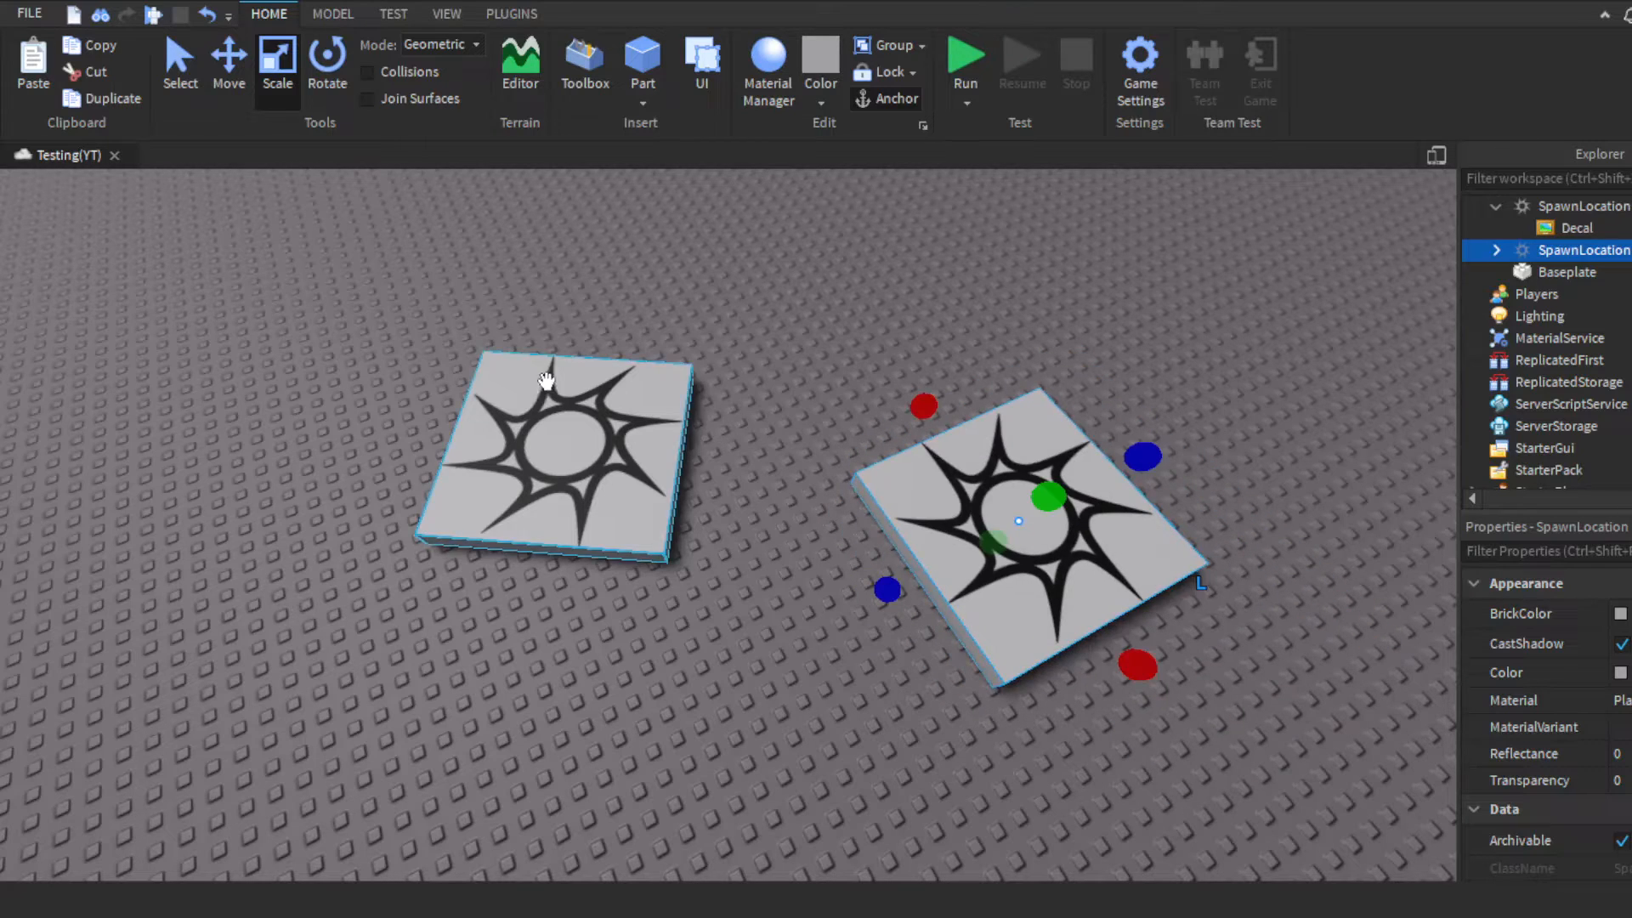
Step: Compare the Transform properties of the copied spawn location with those of the original
key(d)
right_drag(1046, 457, 1003, 419)
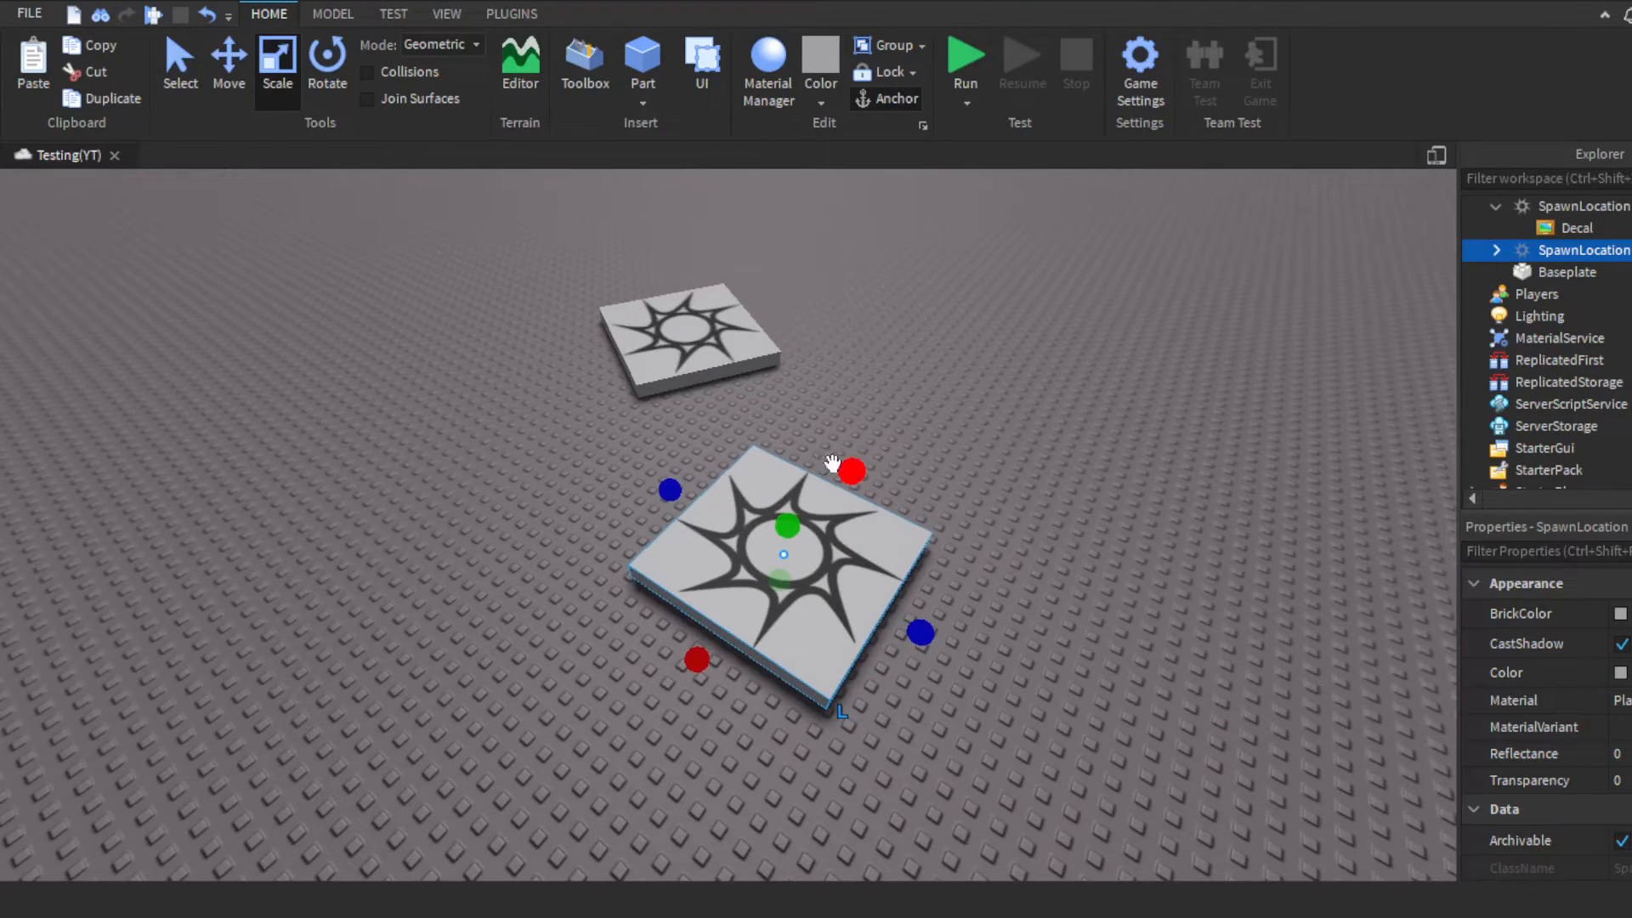
scroll(1468, 659, down, 5)
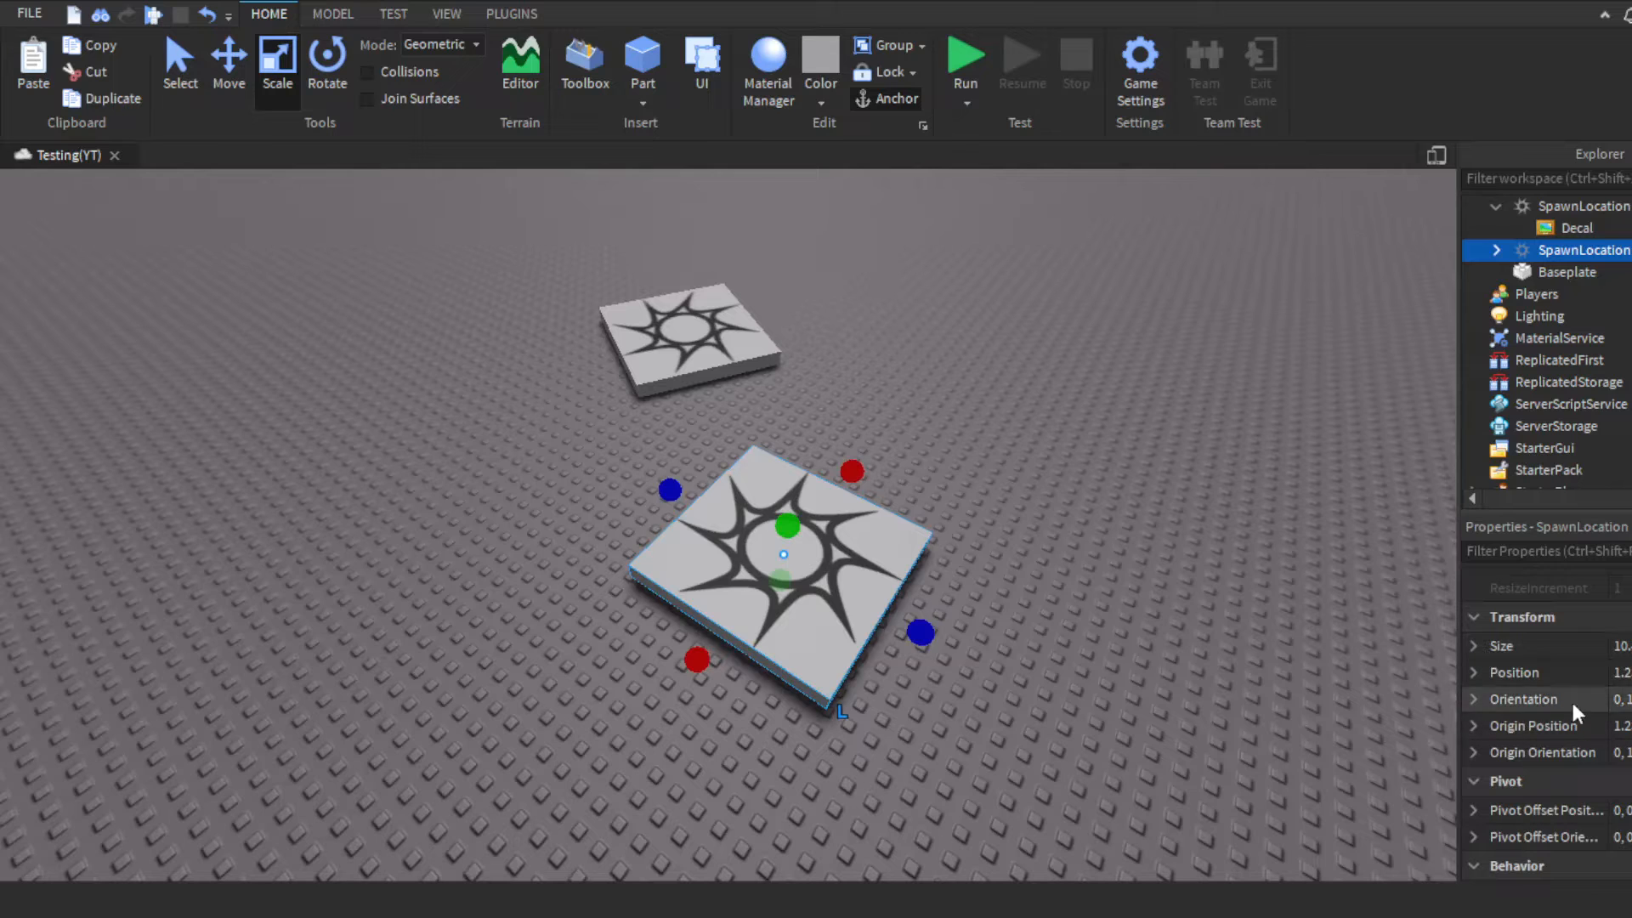
click(707, 366)
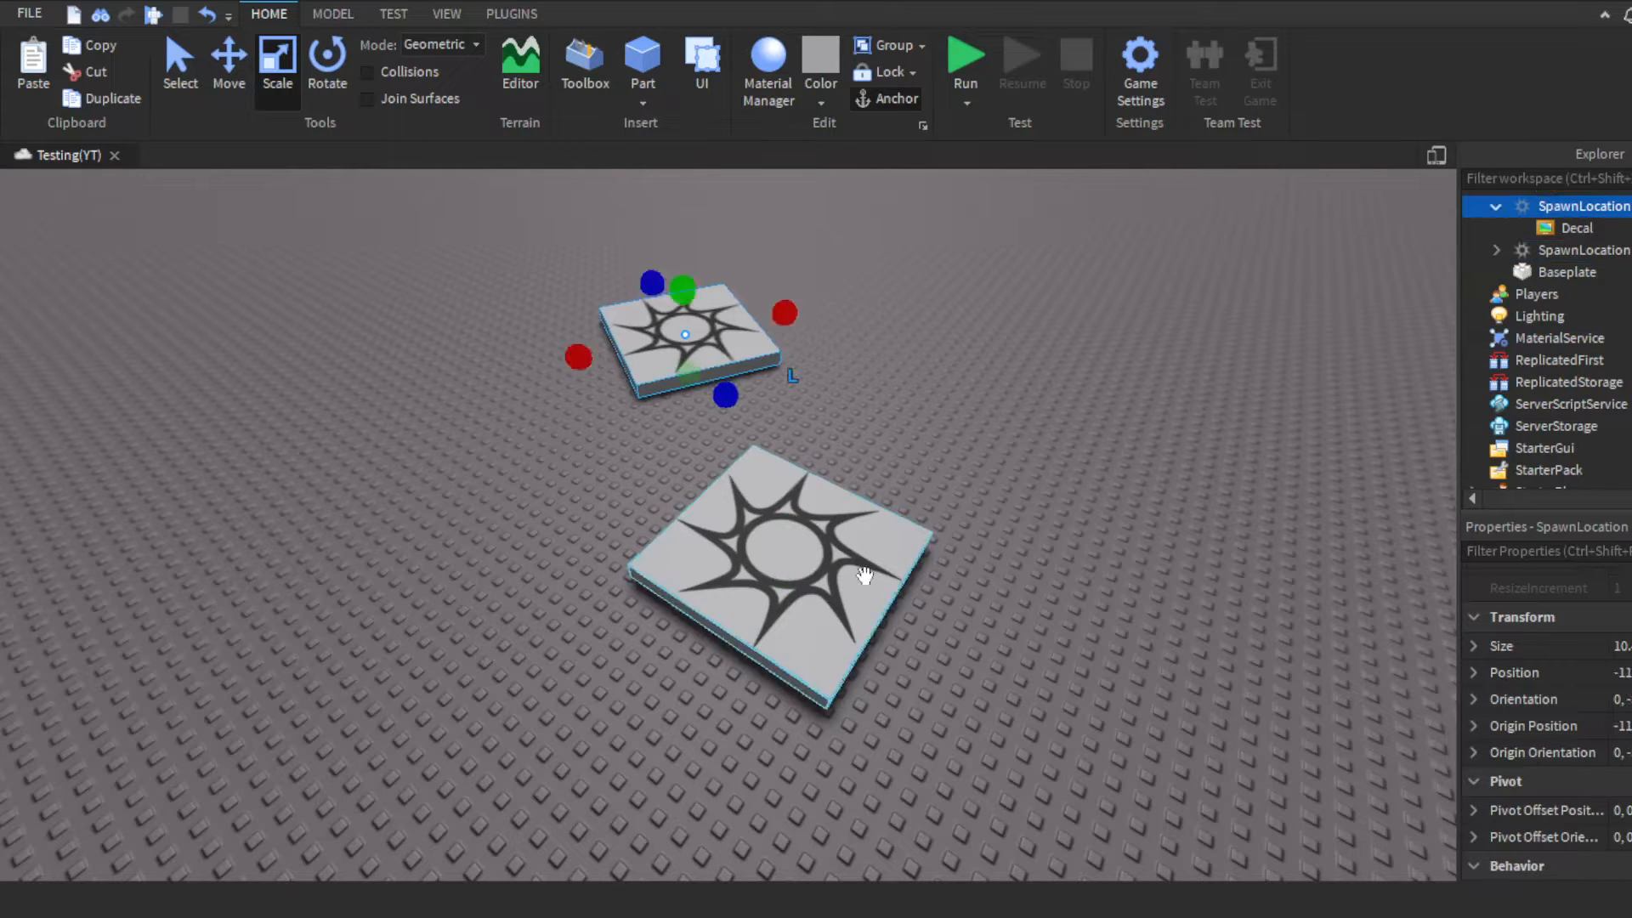
Step: Delete the copied spawn location from the baseplate
click(885, 628)
click(782, 489)
key(Delete)
Step: Move the remaining spawn location across the baseplate and deselect it
click(718, 374)
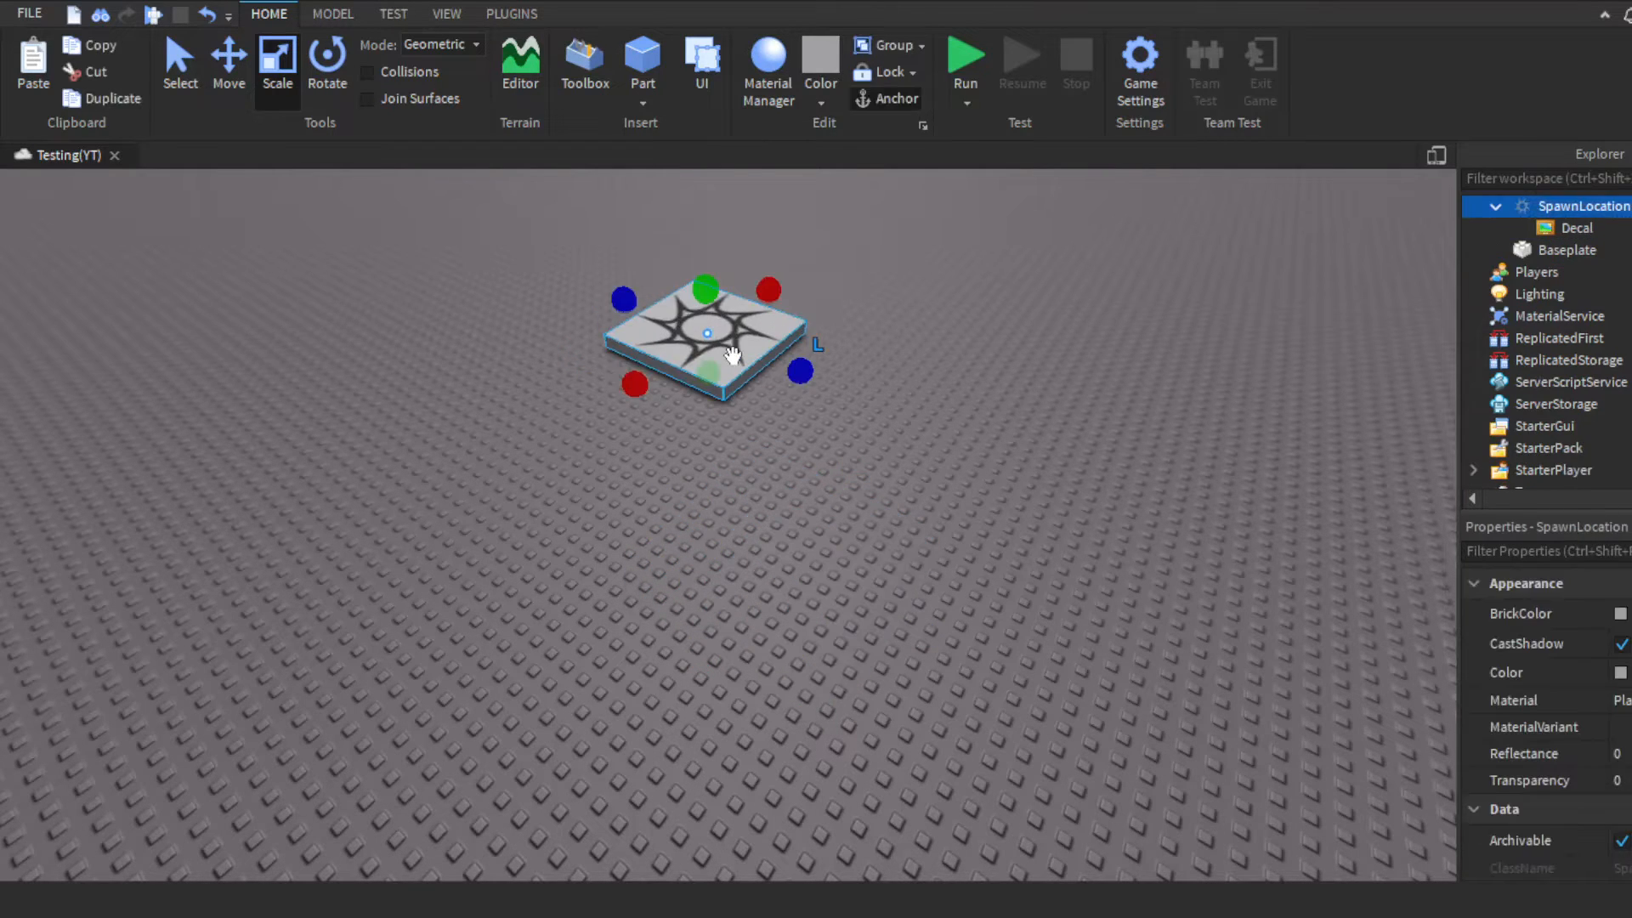
drag(718, 374, 499, 480)
click(773, 509)
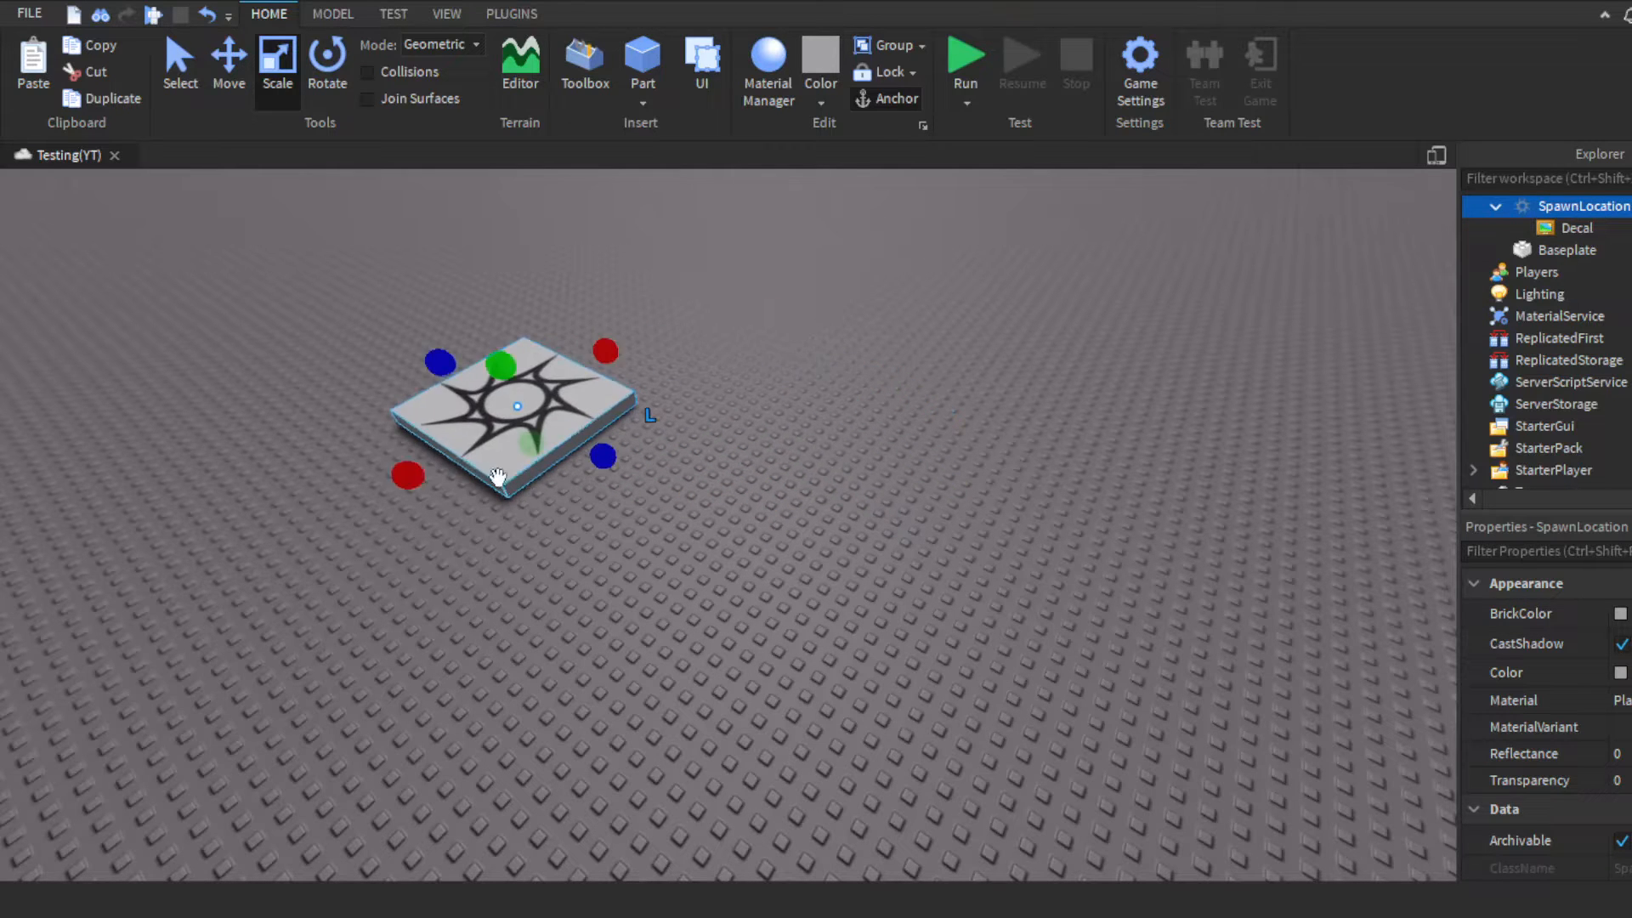
click(793, 454)
Step: Duplicate the spawn location and rest the copy partly on top of the original's edge
key(w)
right_drag(794, 454, 794, 454)
key(w)
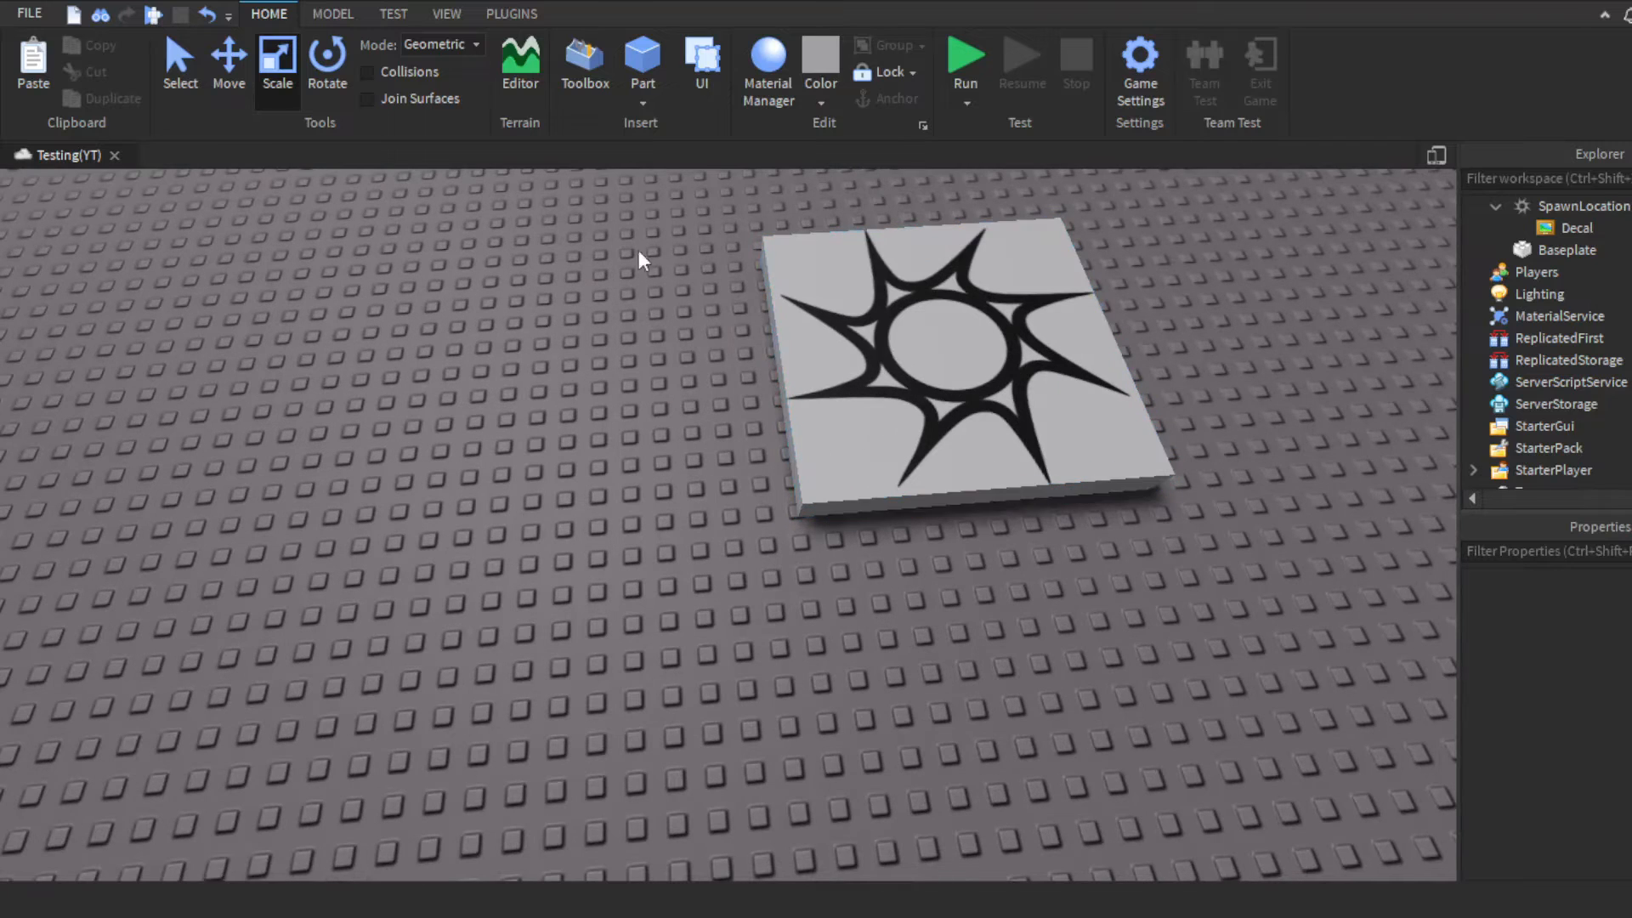
drag(1003, 385, 1083, 347)
scroll(886, 390, down, 3)
key(ctrl+d)
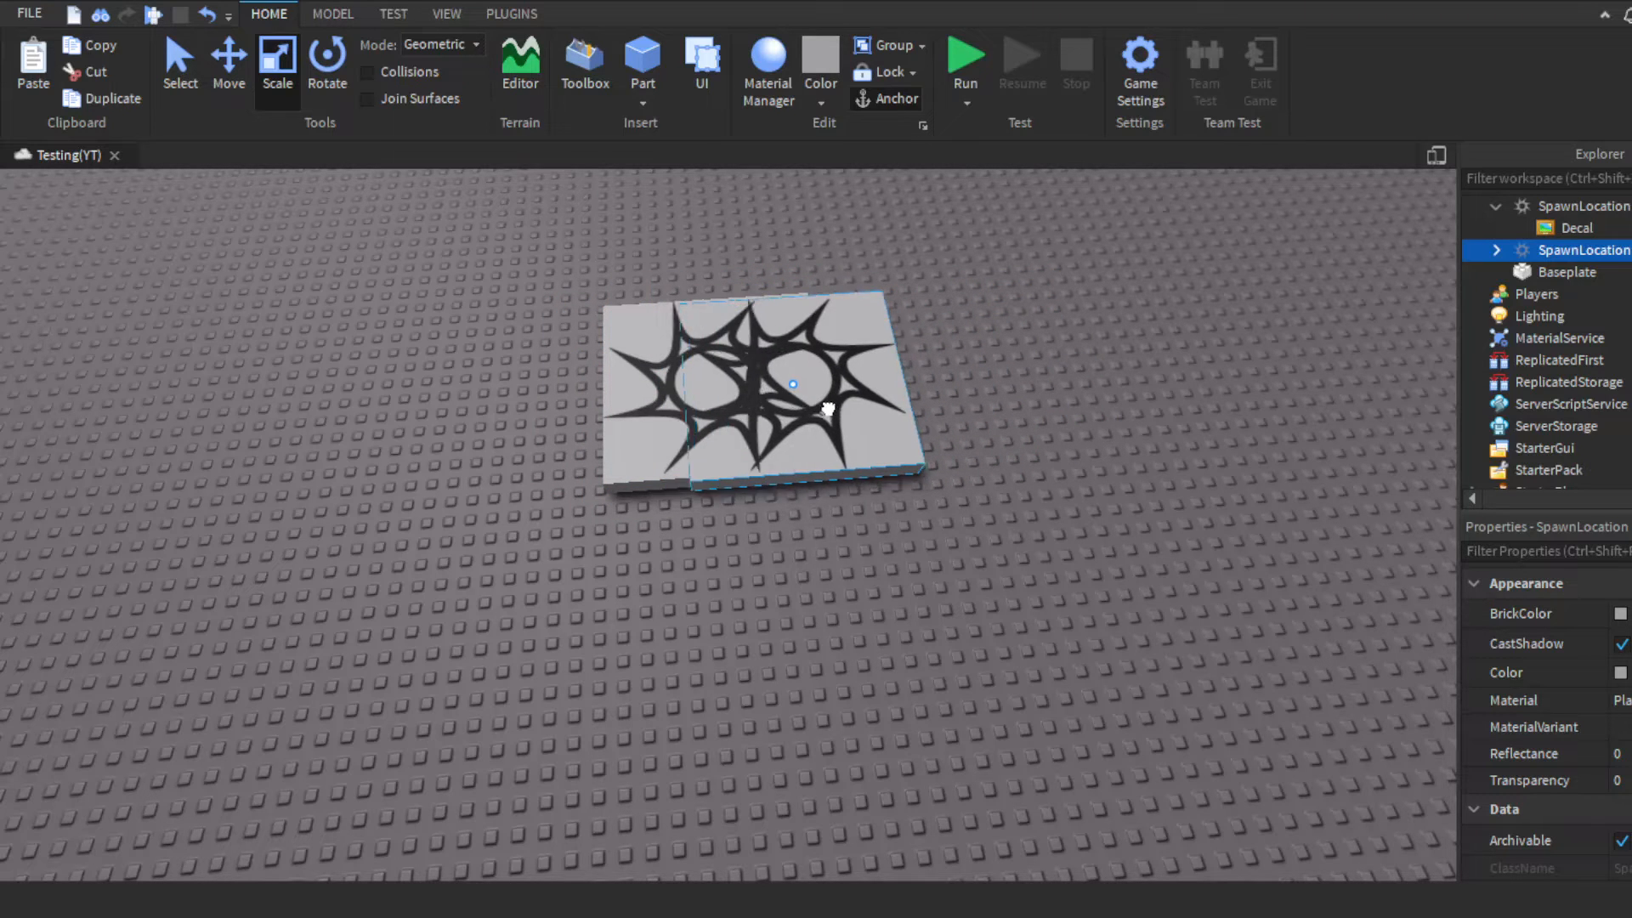
scroll(819, 412, up, 5)
scroll(1071, 350, down, 2)
right_drag(927, 590, 961, 570)
drag(856, 547, 680, 552)
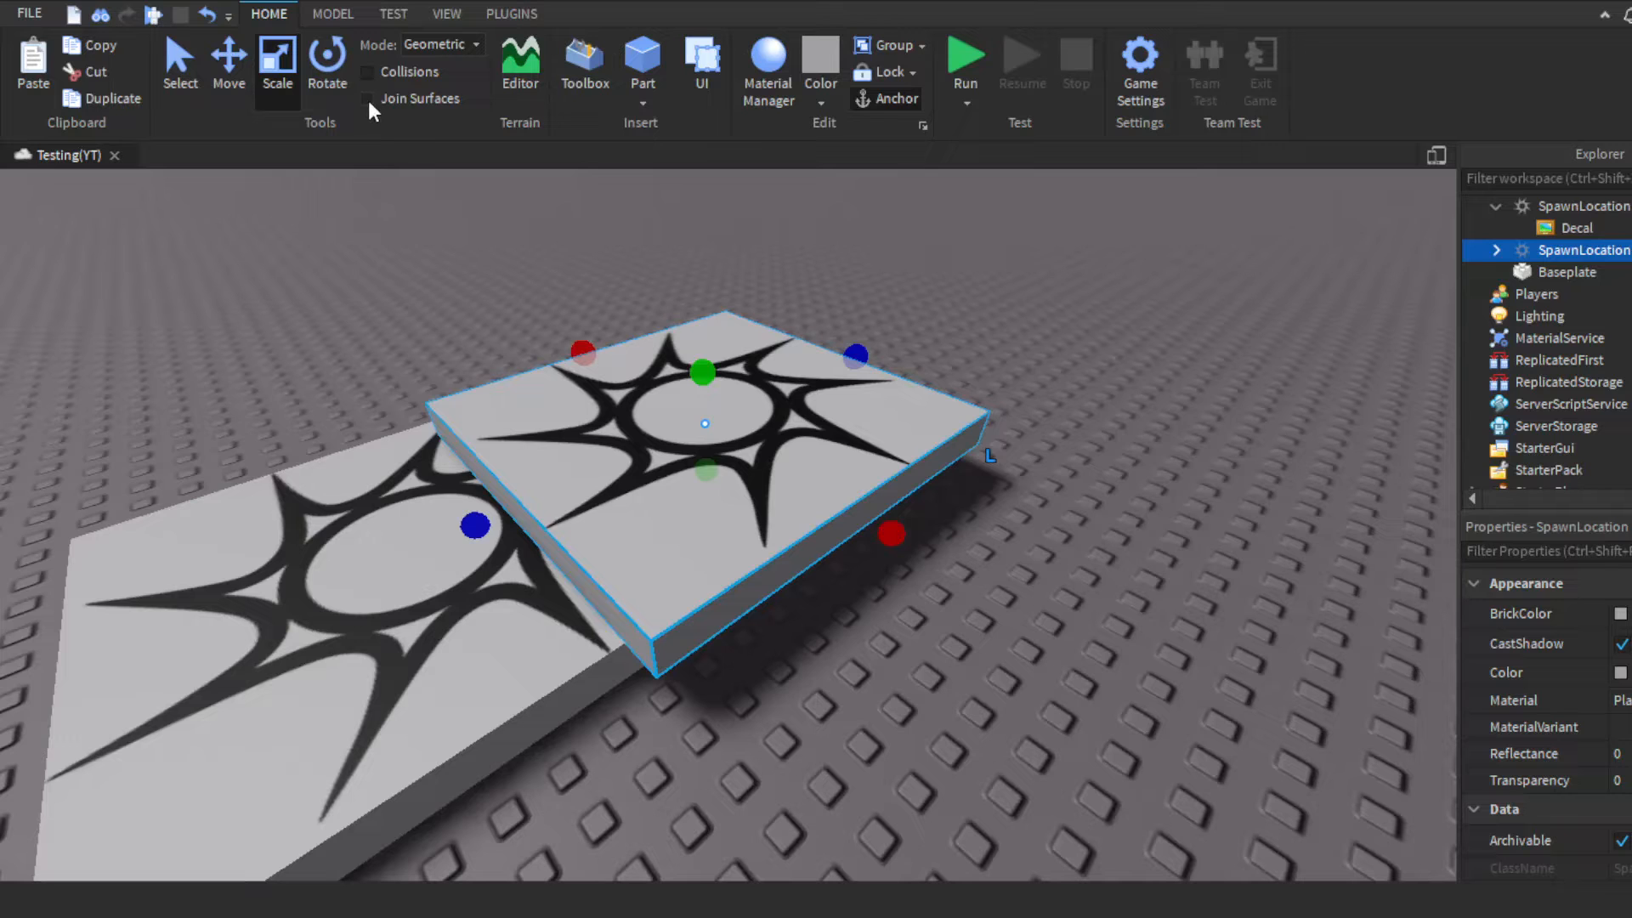
Step: Delete the overlapping copy and turn on Join Surfaces
key(Delete)
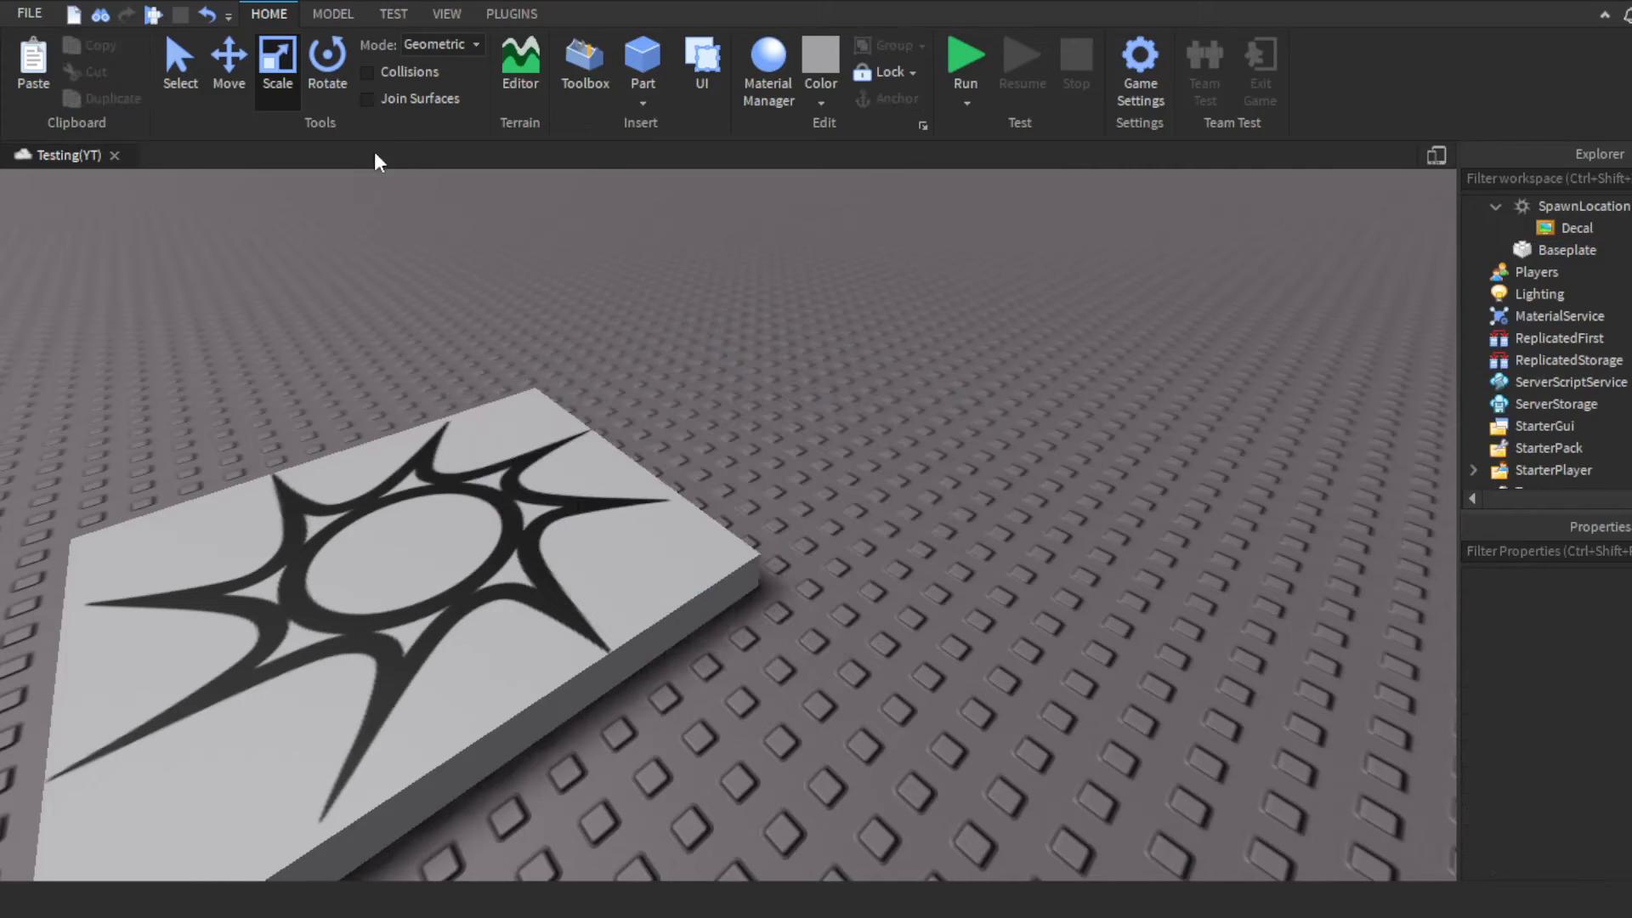
click(367, 102)
Step: Duplicate the spawn location with Join Surfaces on and place the copy beside the original
click(457, 435)
right_drag(840, 468, 840, 467)
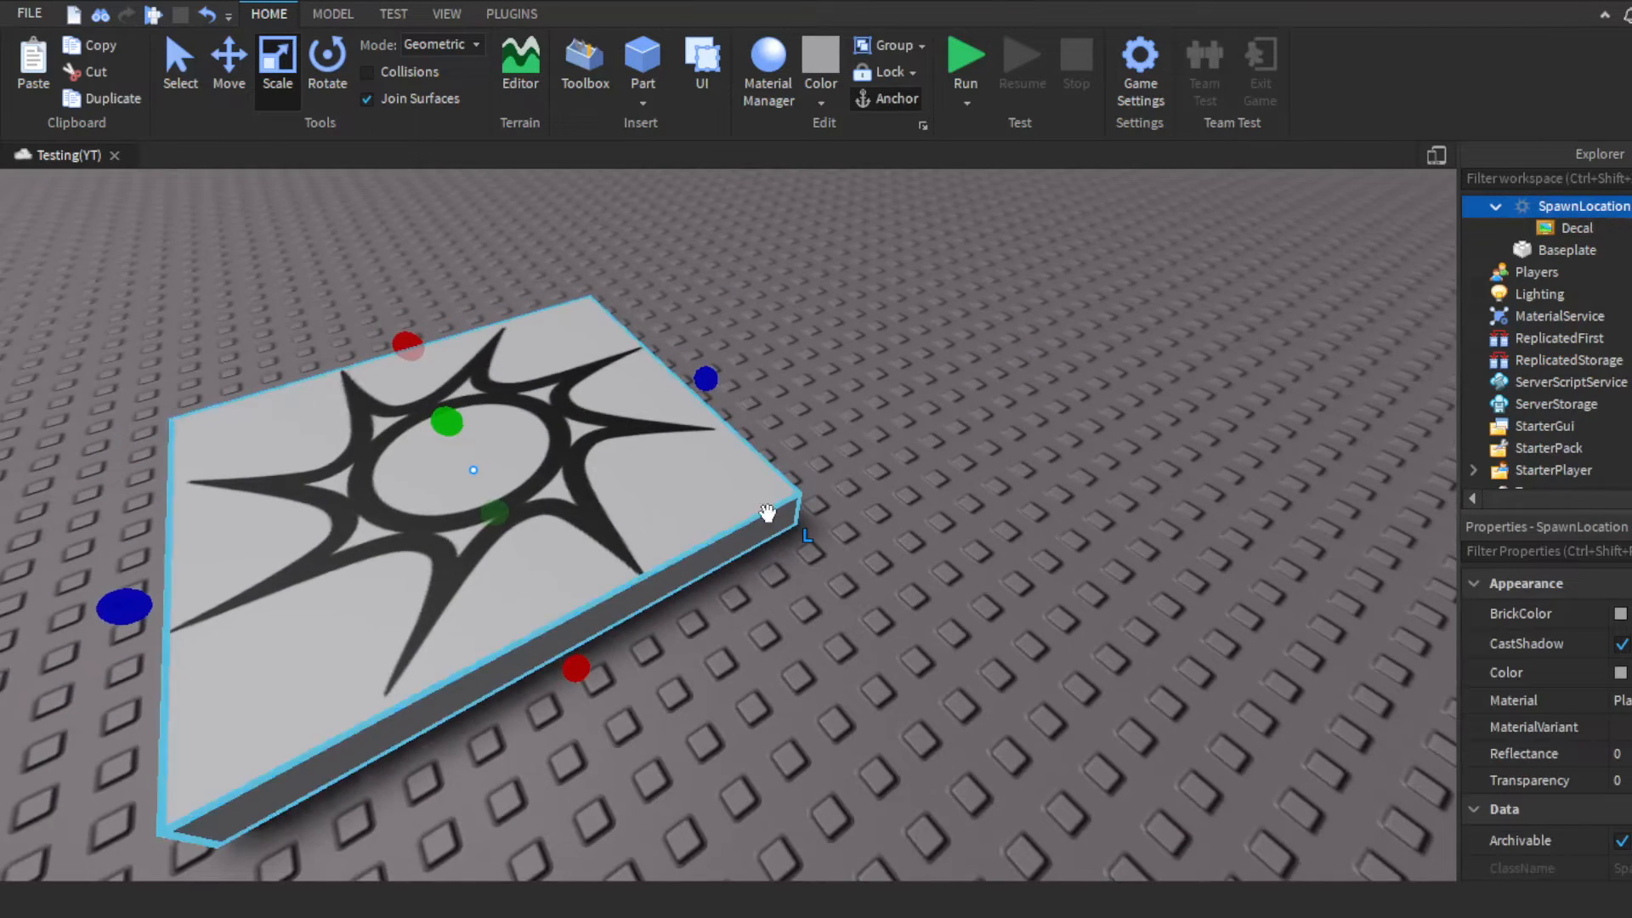
key(ctrl+d)
drag(593, 509, 933, 460)
scroll(710, 422, up, 3)
right_drag(933, 460, 932, 460)
scroll(932, 459, down, 5)
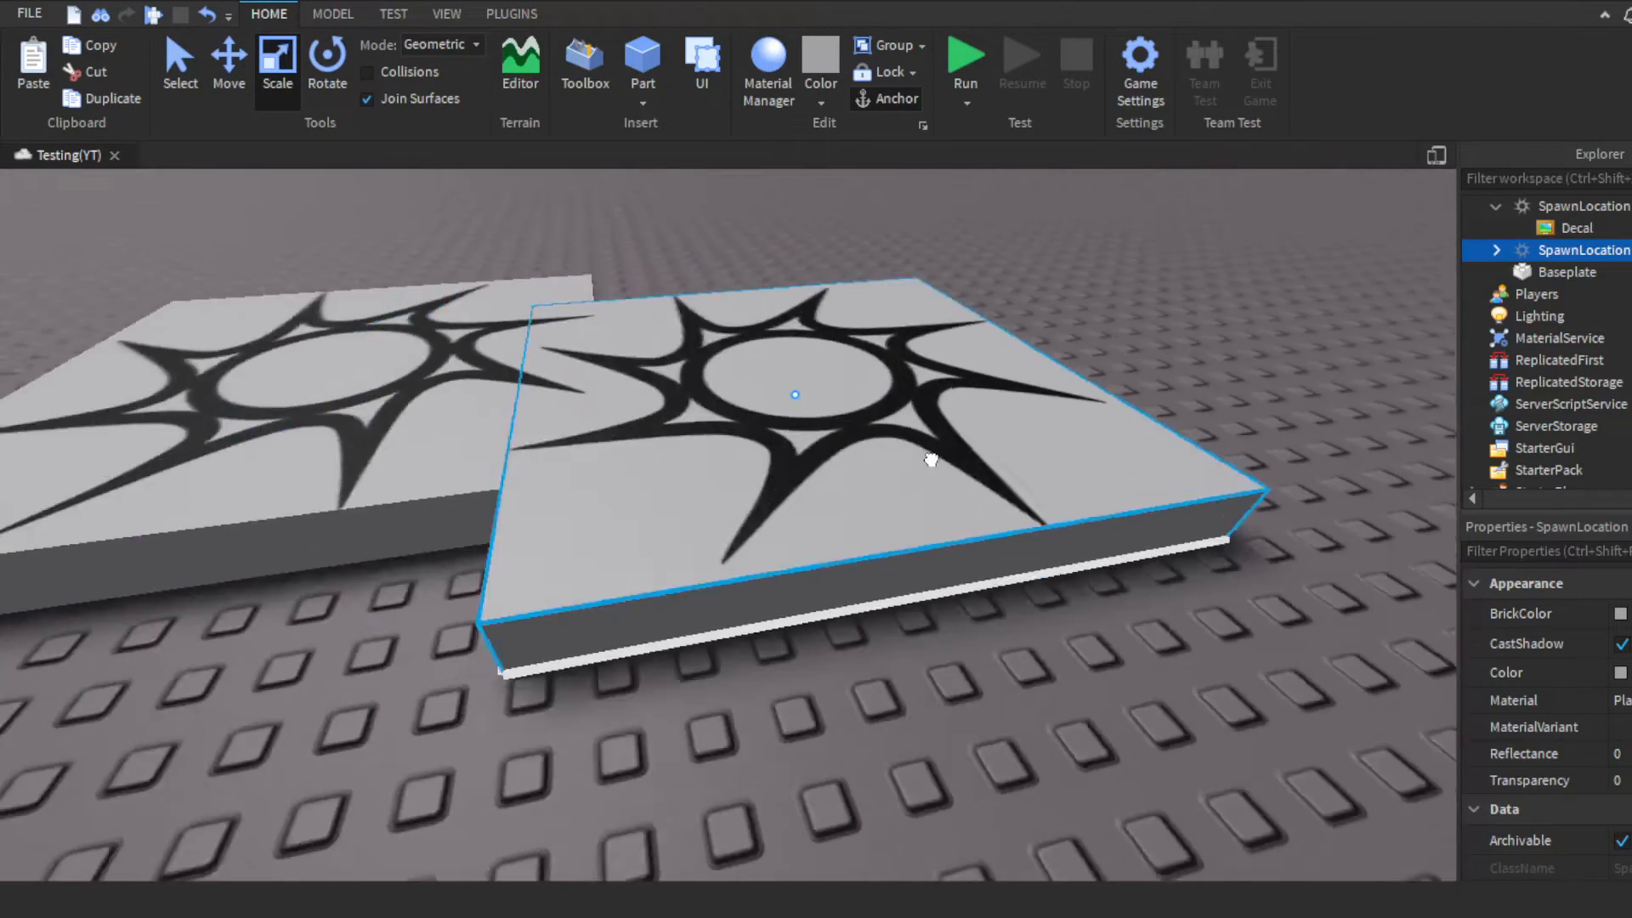
drag(932, 460, 1012, 431)
Step: Select the copied spawn location on the baseplate and delete it
click(597, 472)
right_drag(814, 484, 879, 433)
scroll(817, 470, down, 3)
click(816, 470)
scroll(879, 434, up, 2)
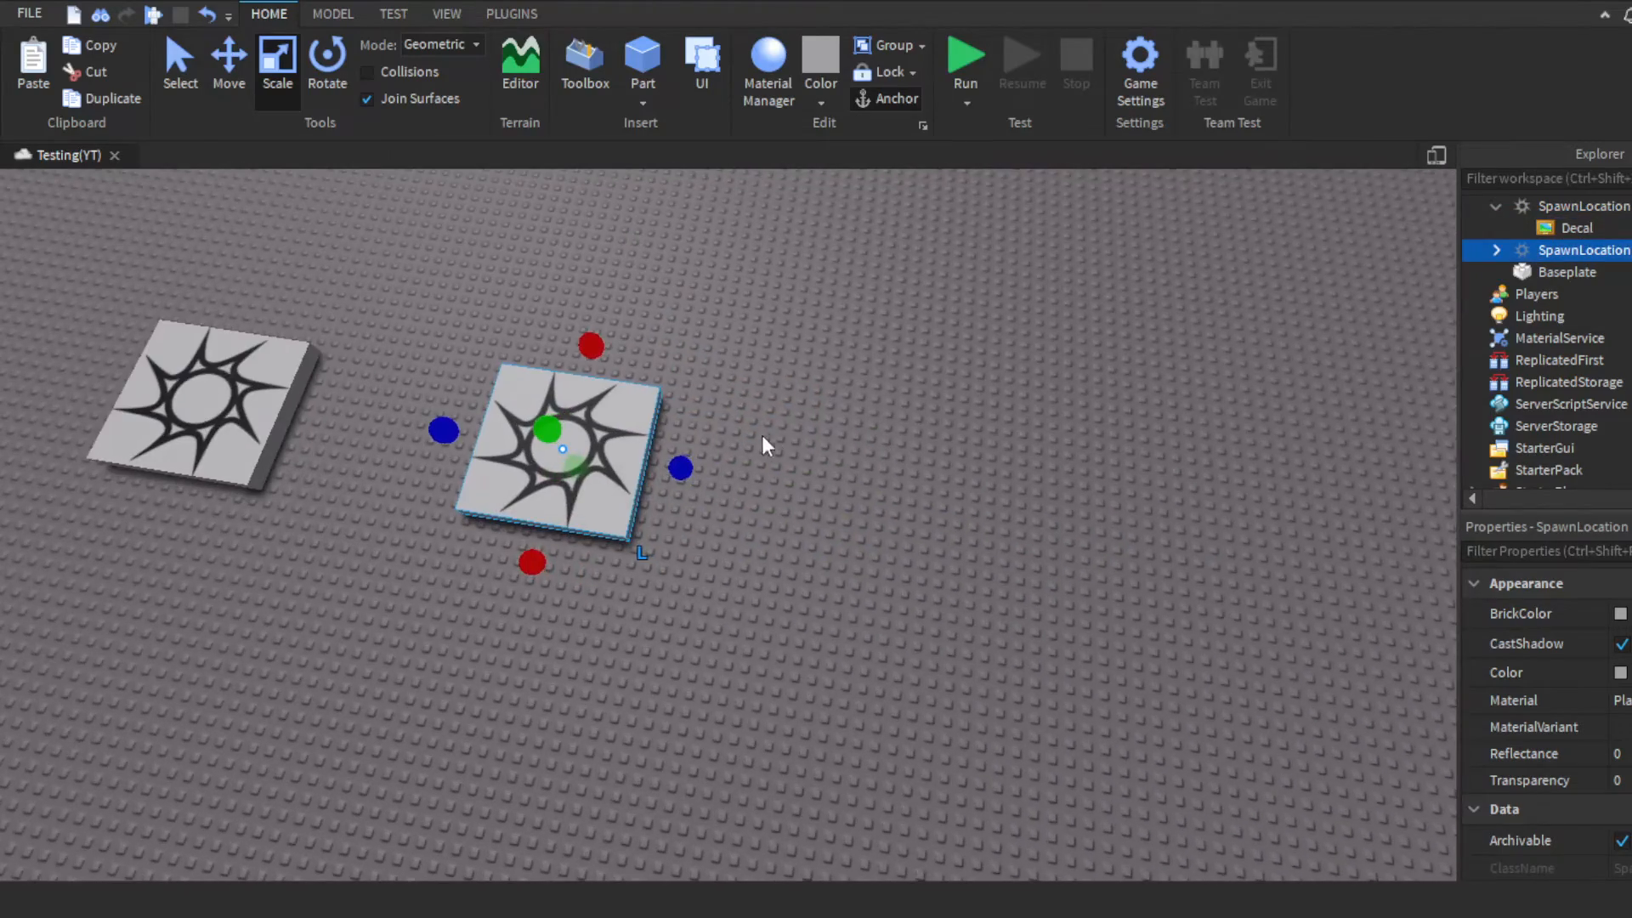
click(761, 326)
key(w)
key(d)
click(372, 426)
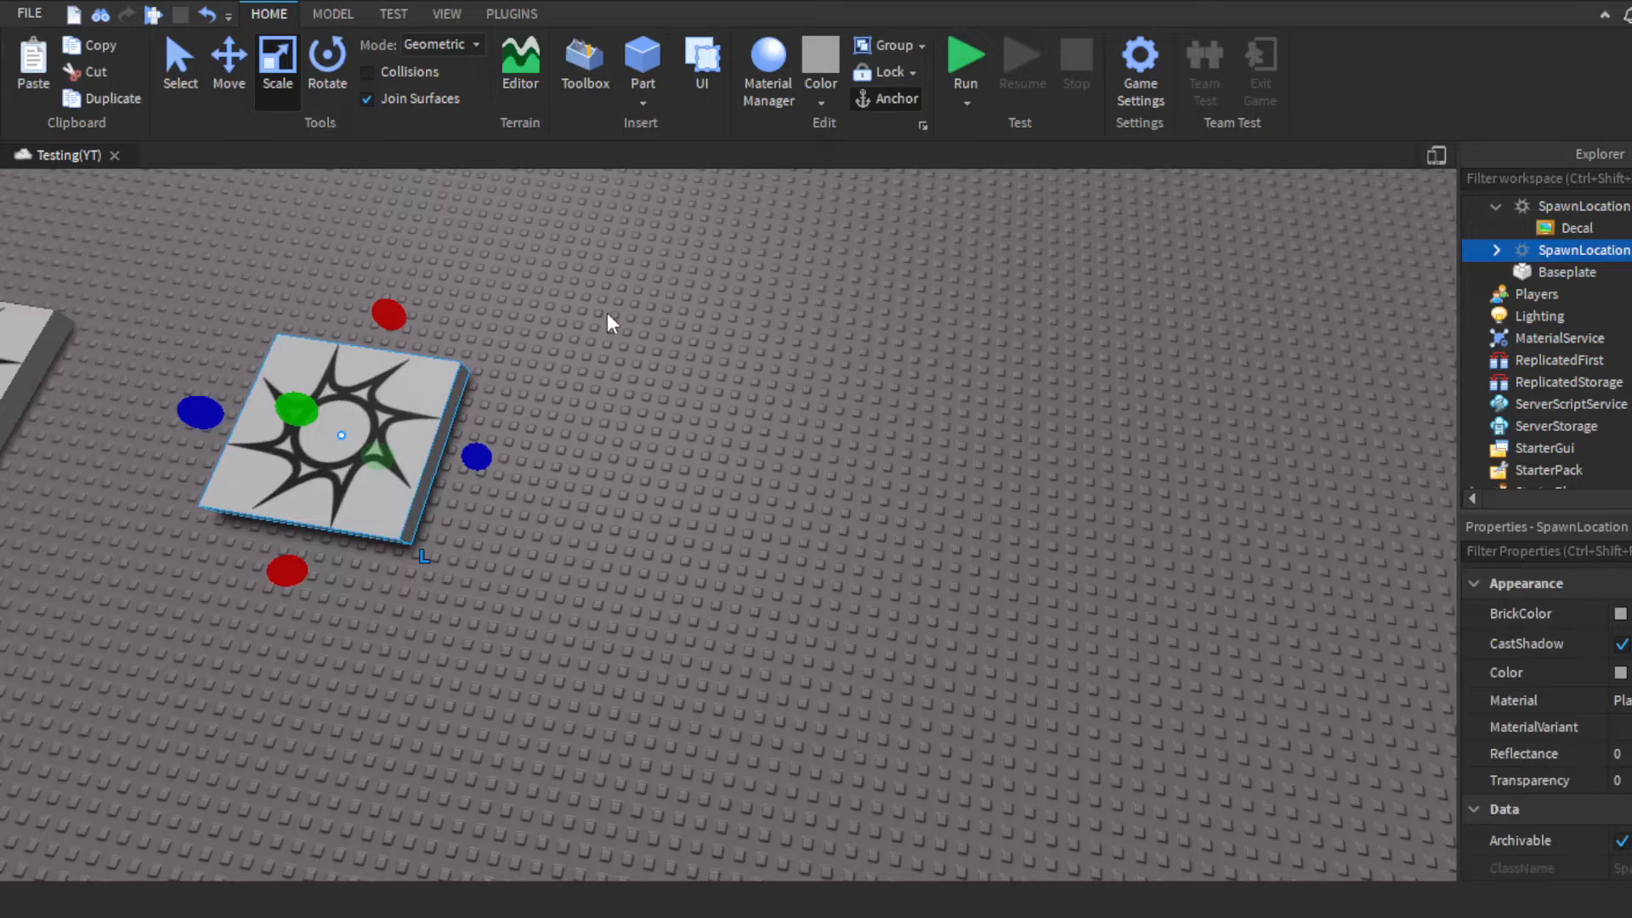
key(Delete)
Step: Insert a block part and scale it wider and longer into a flat slab
click(646, 95)
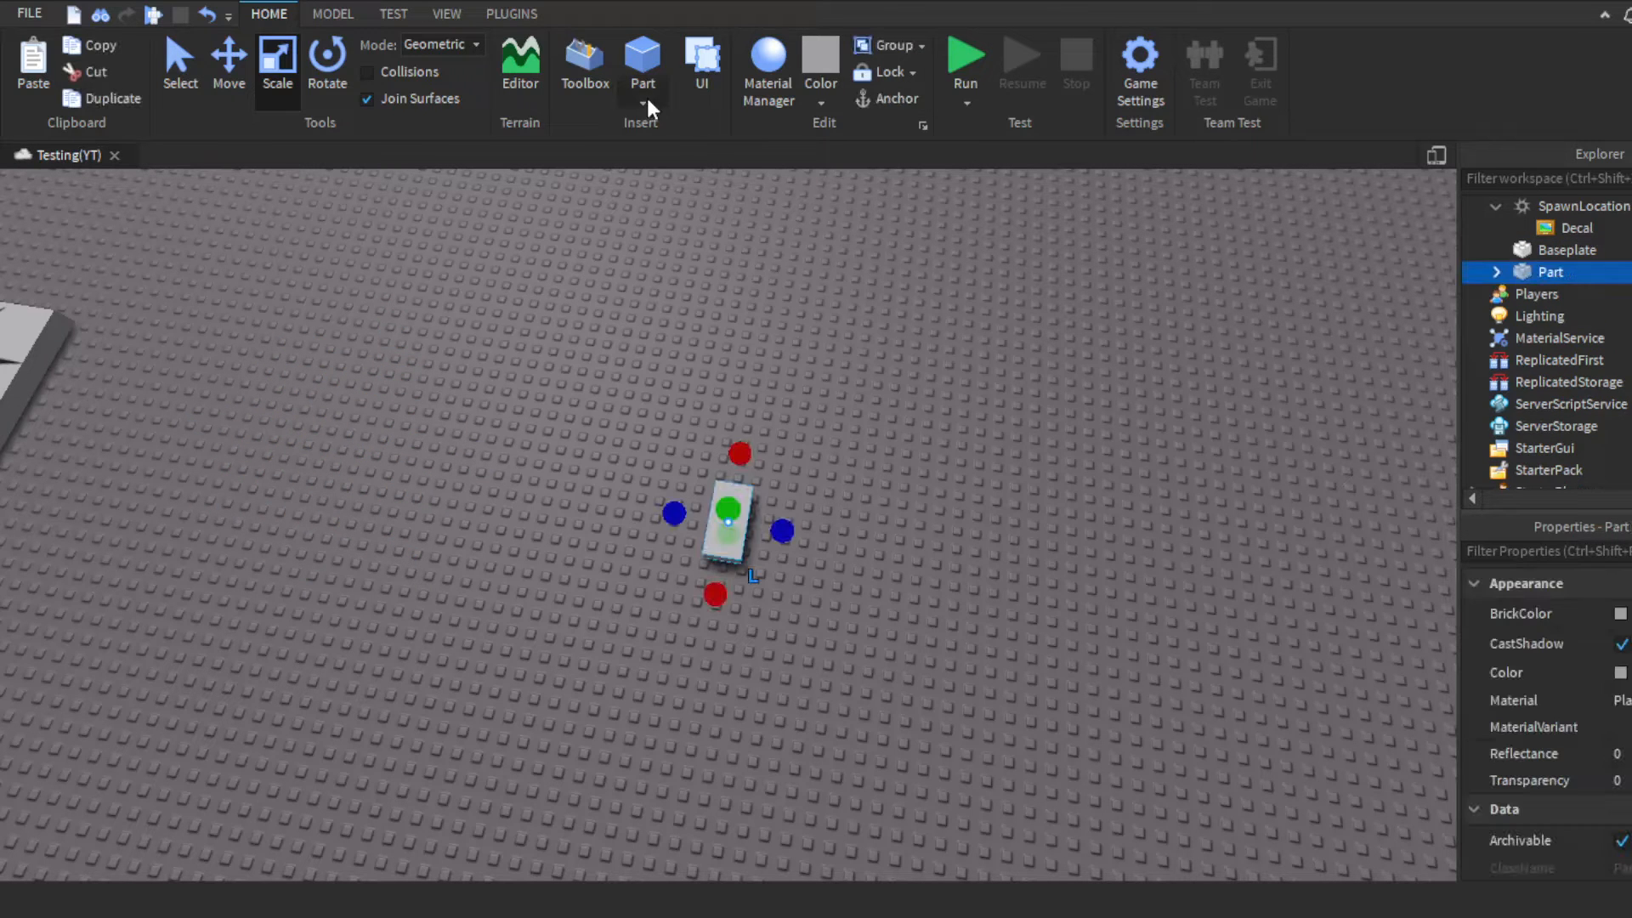
drag(784, 533, 864, 553)
drag(754, 603, 742, 674)
Step: Insert a second block part near the first and scale it wider and longer
key(d)
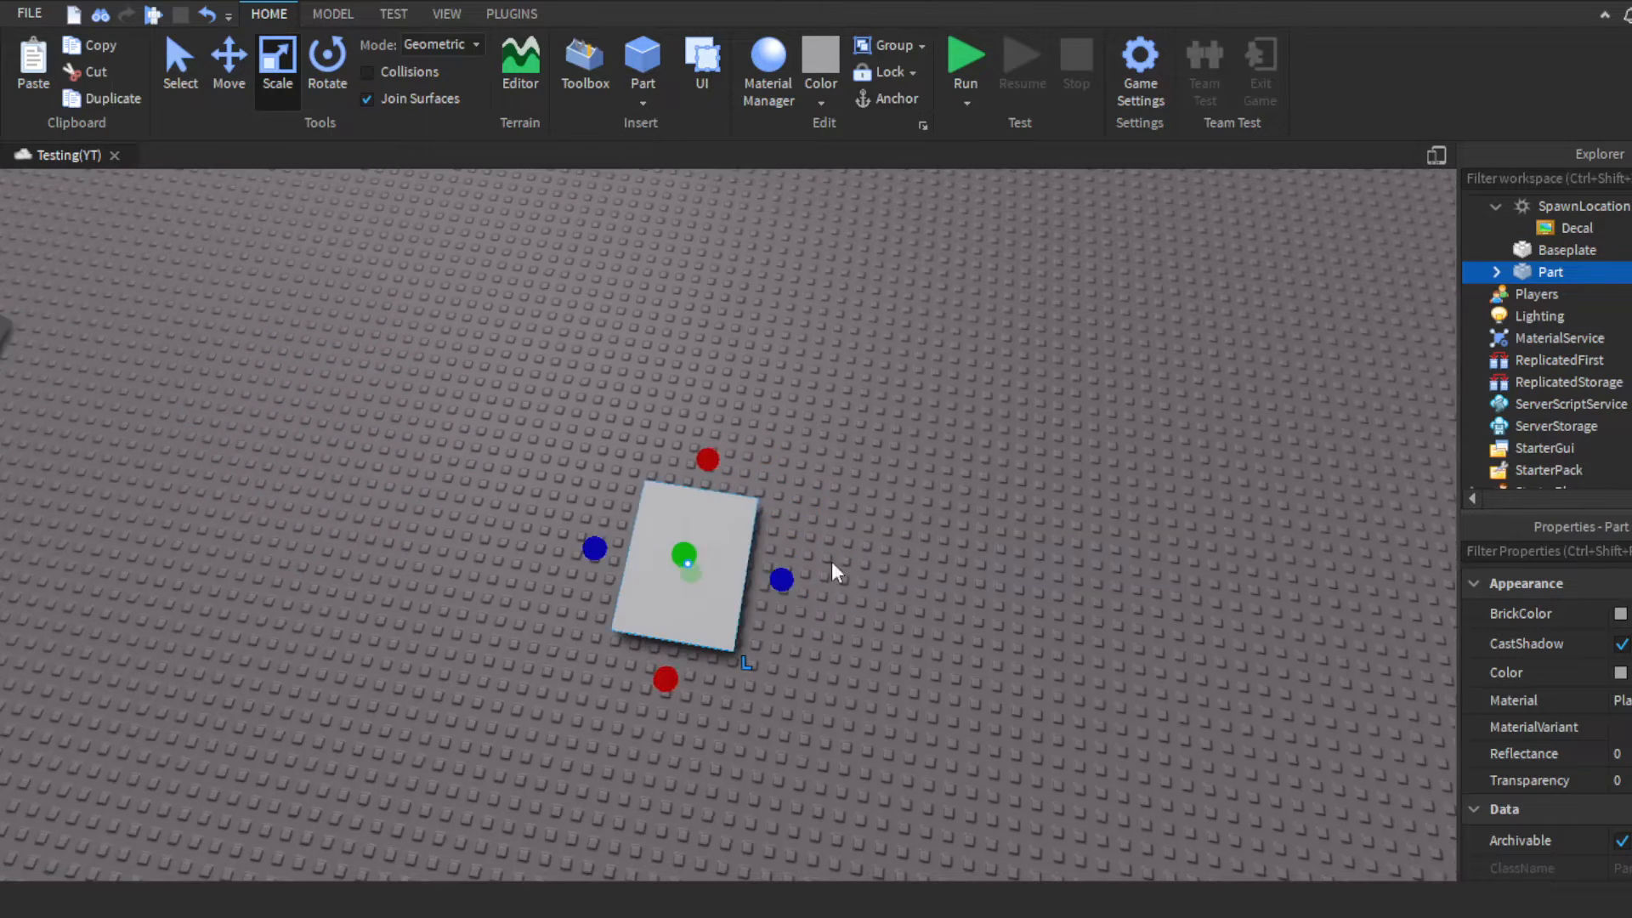
key(w)
click(646, 85)
right_drag(738, 355, 737, 355)
key(d)
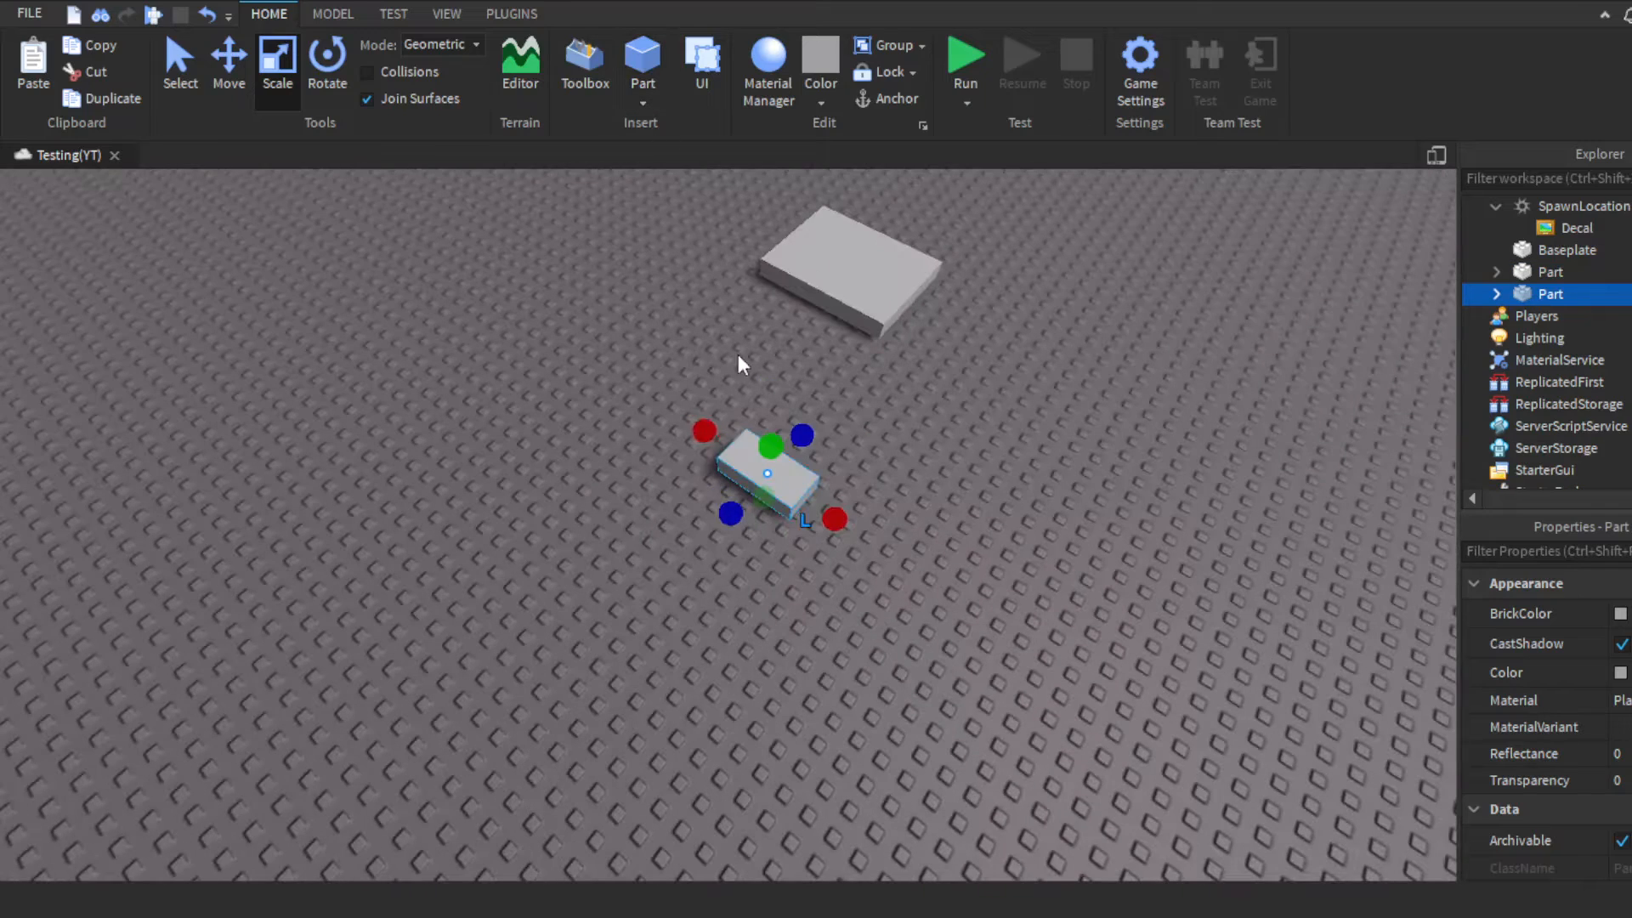
drag(727, 520, 675, 569)
drag(676, 453, 581, 382)
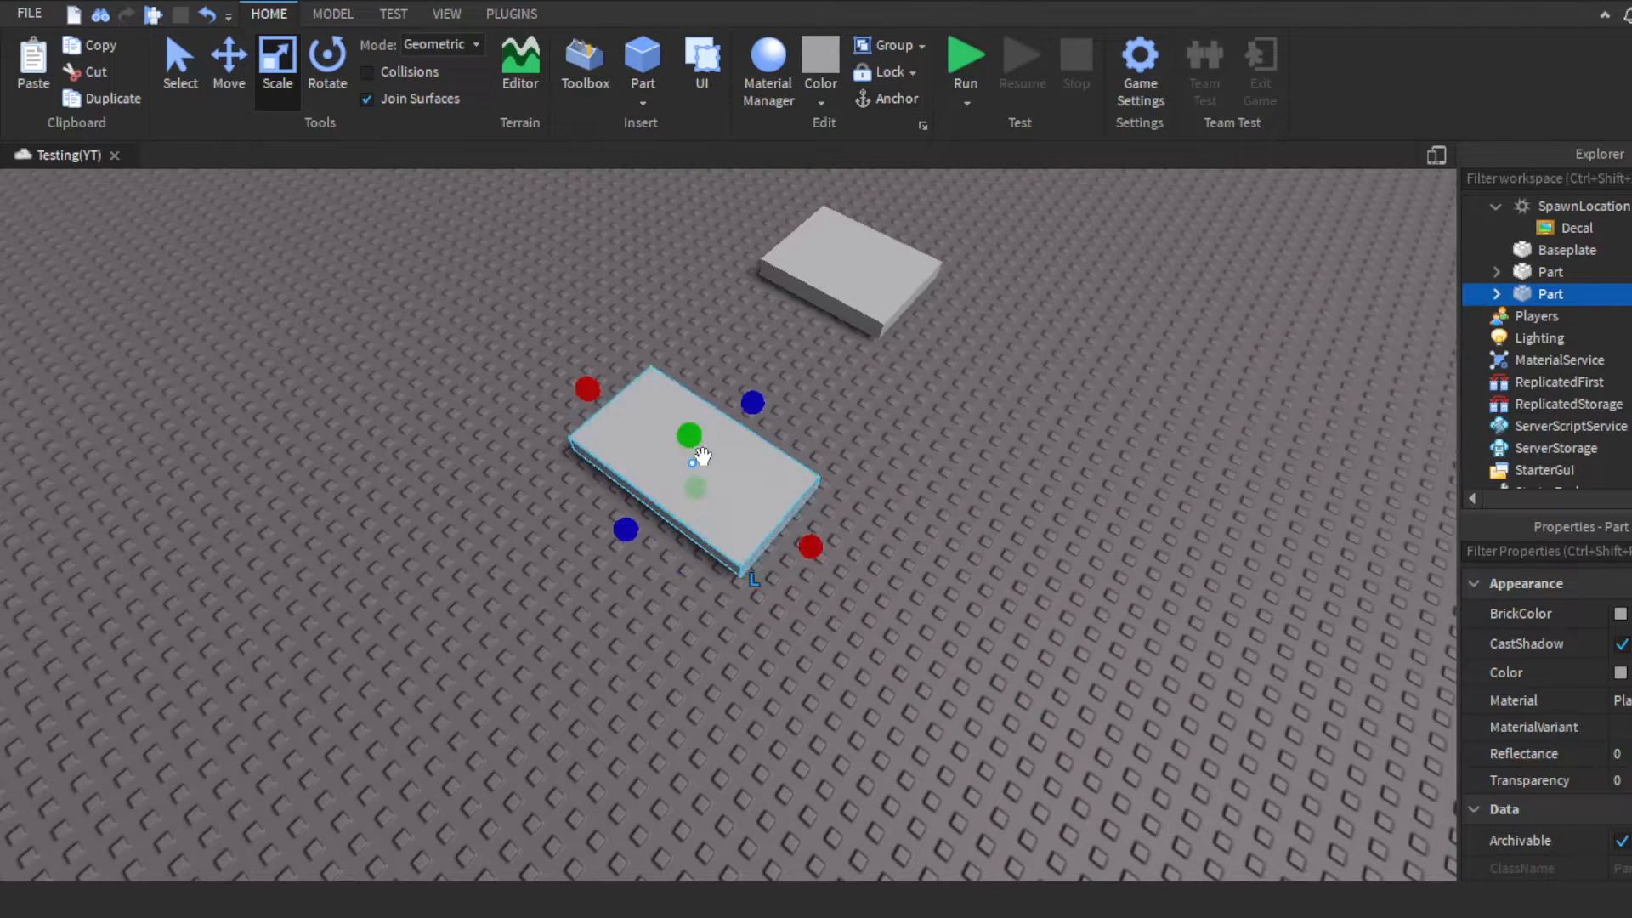
Step: Scale both parts taller so that each slab becomes a thick block
drag(694, 427, 693, 357)
click(899, 278)
drag(866, 223, 871, 180)
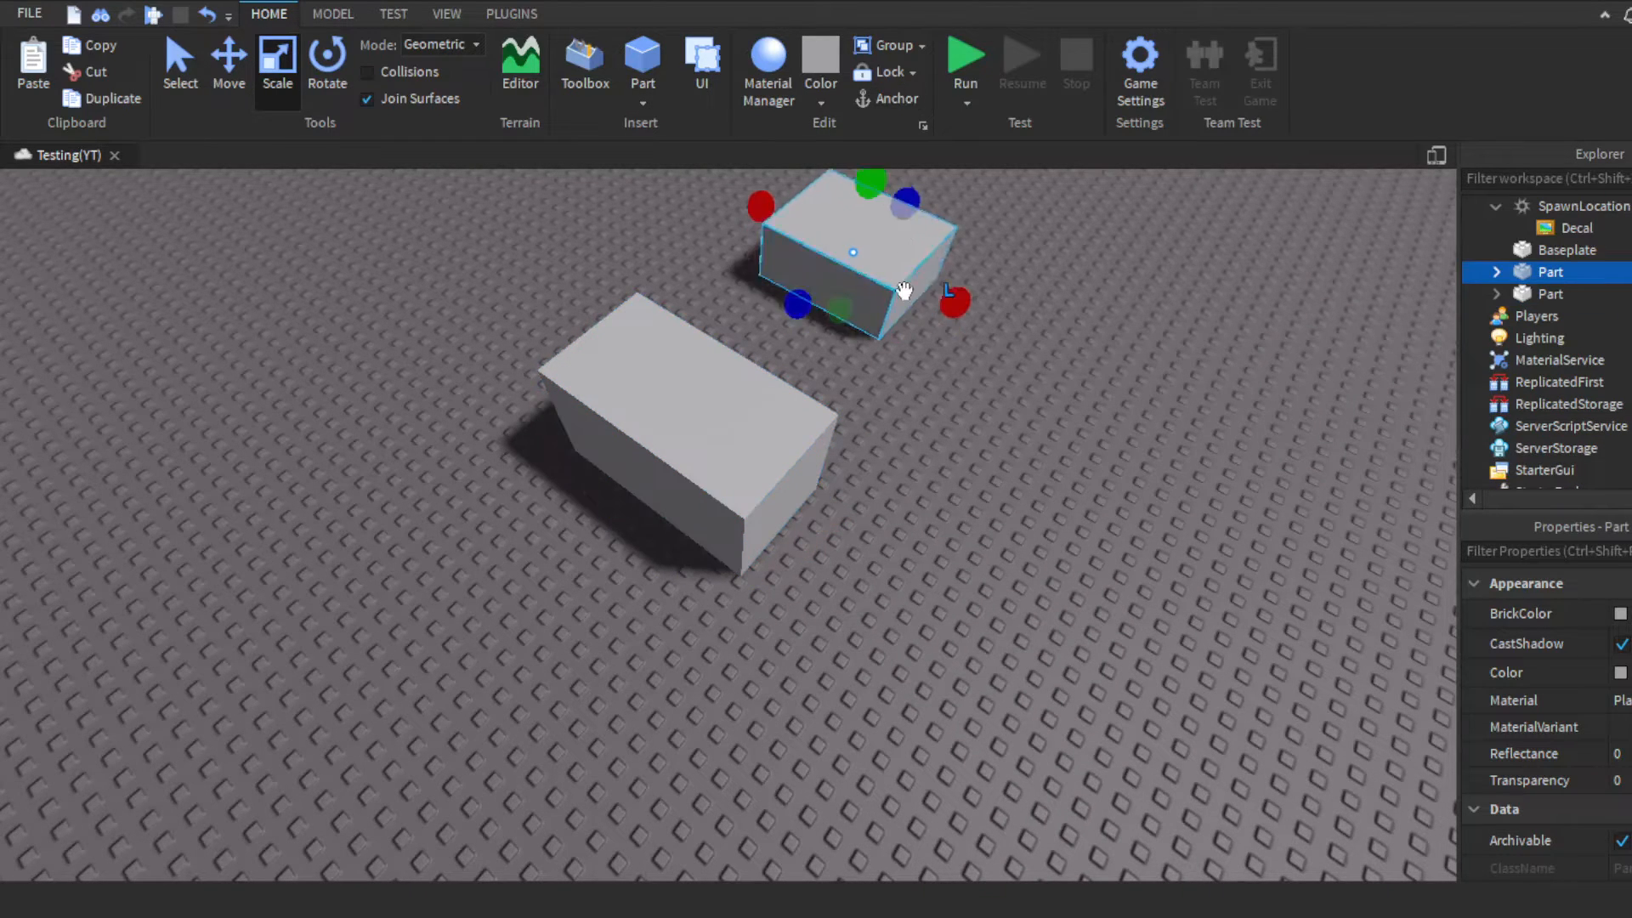
Step: Move the first part on top of the second block
drag(957, 304, 722, 495)
key(d)
right_drag(908, 440, 901, 427)
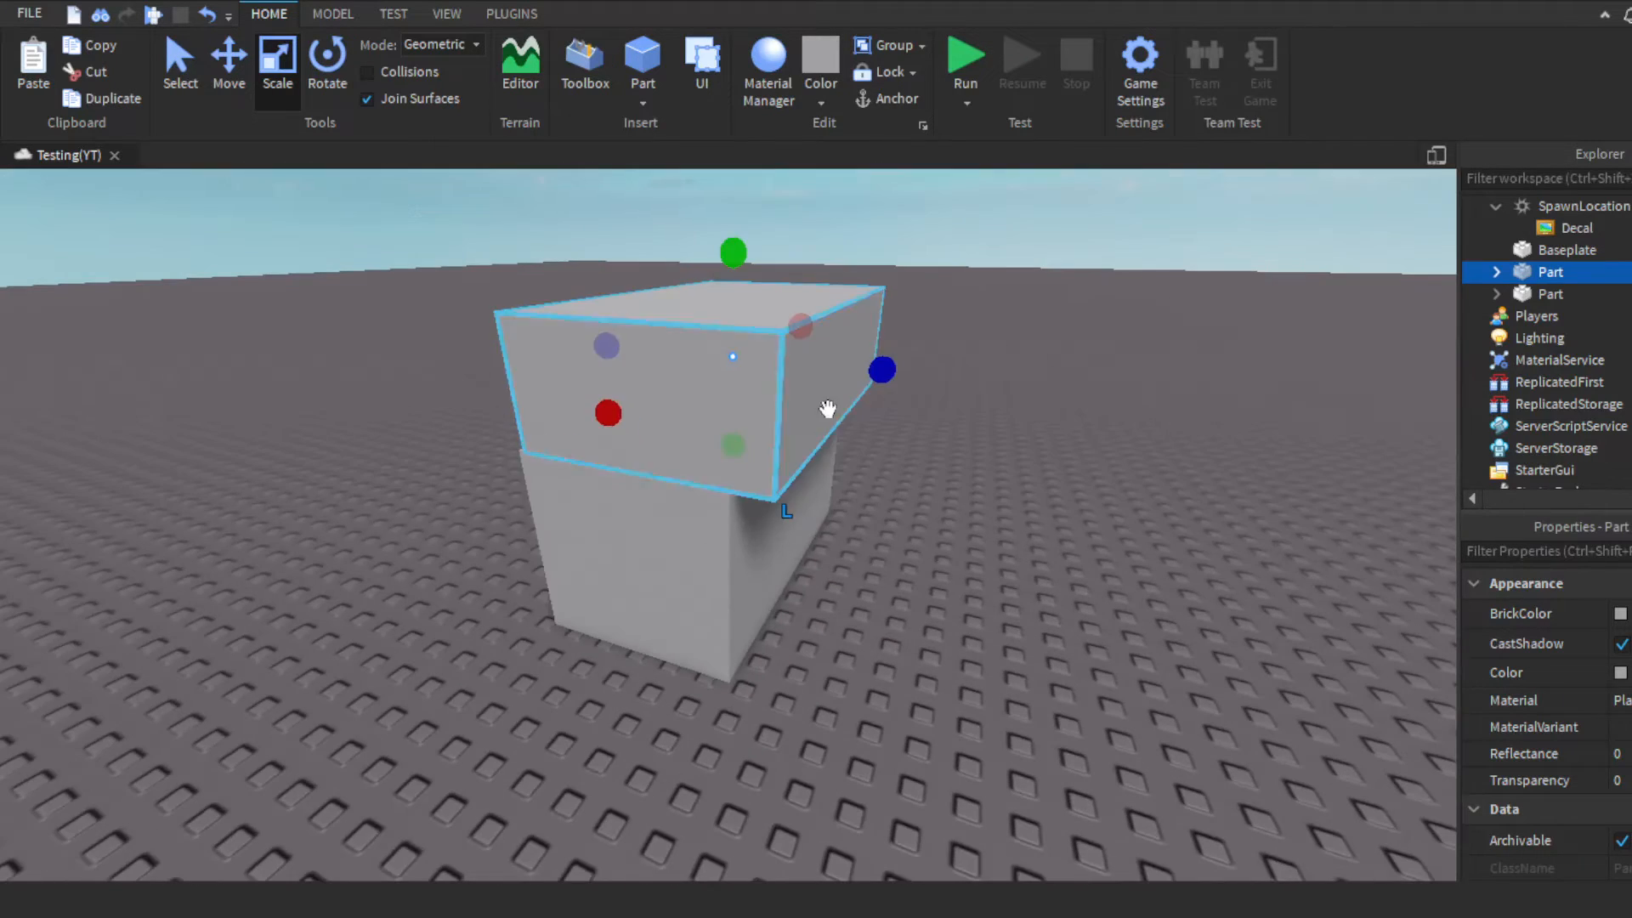
Step: Move the first part off the top and set it flush against the second block's side
drag(829, 409, 682, 551)
drag(710, 551, 738, 534)
scroll(798, 636, up, 5)
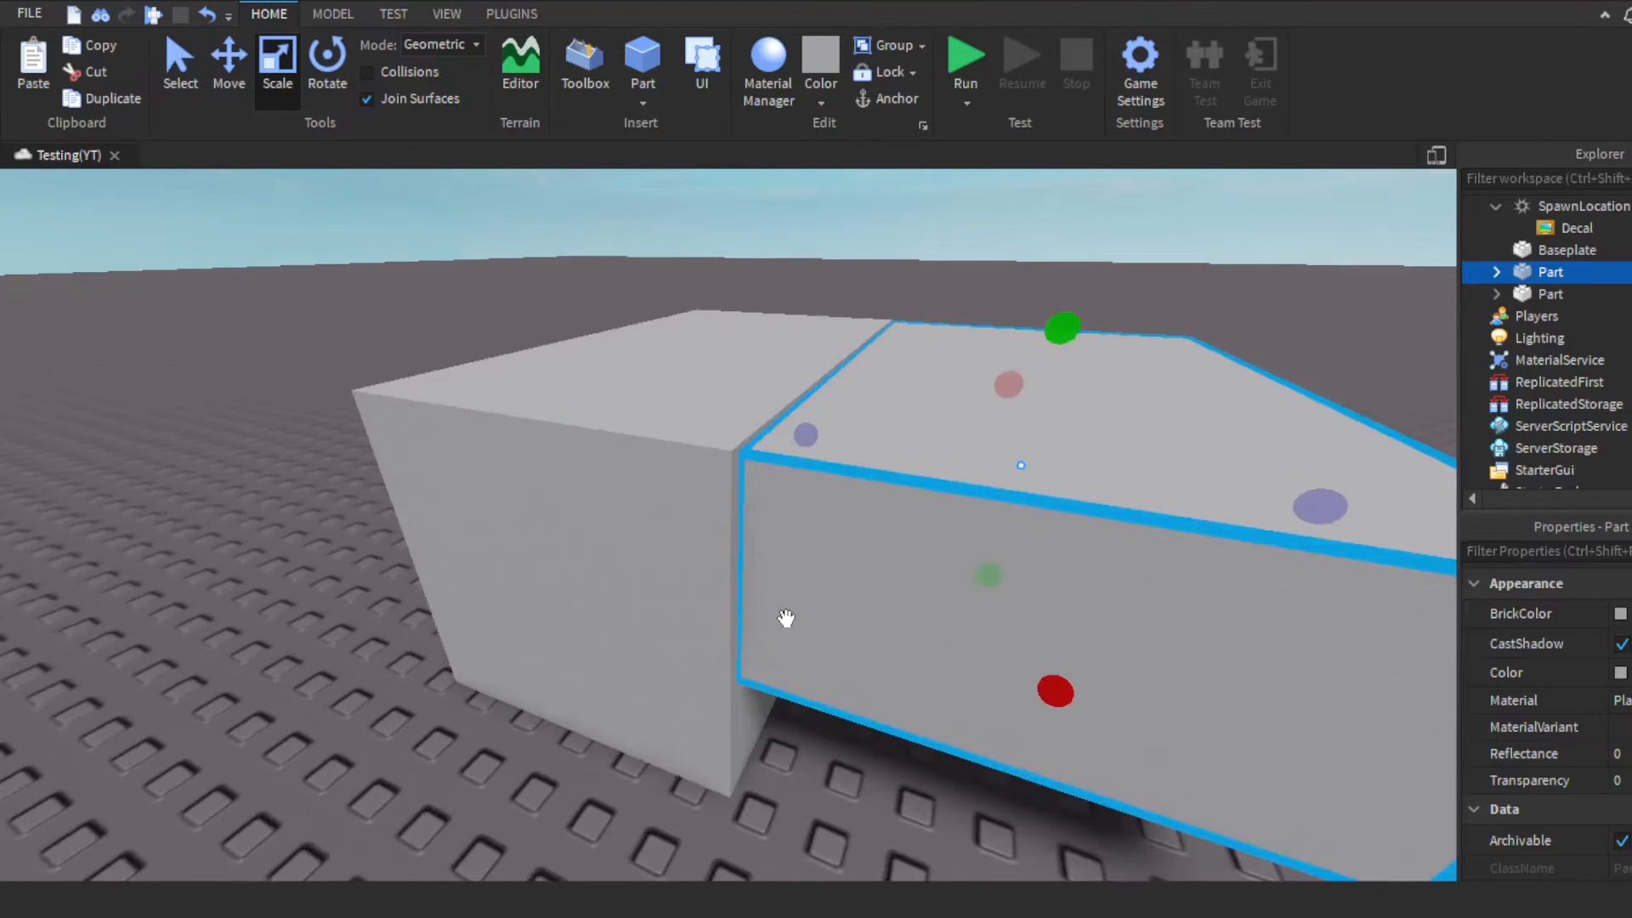
Step: Turn off Join Surfaces, then select both joined parts and delete them
scroll(797, 626, down, 5)
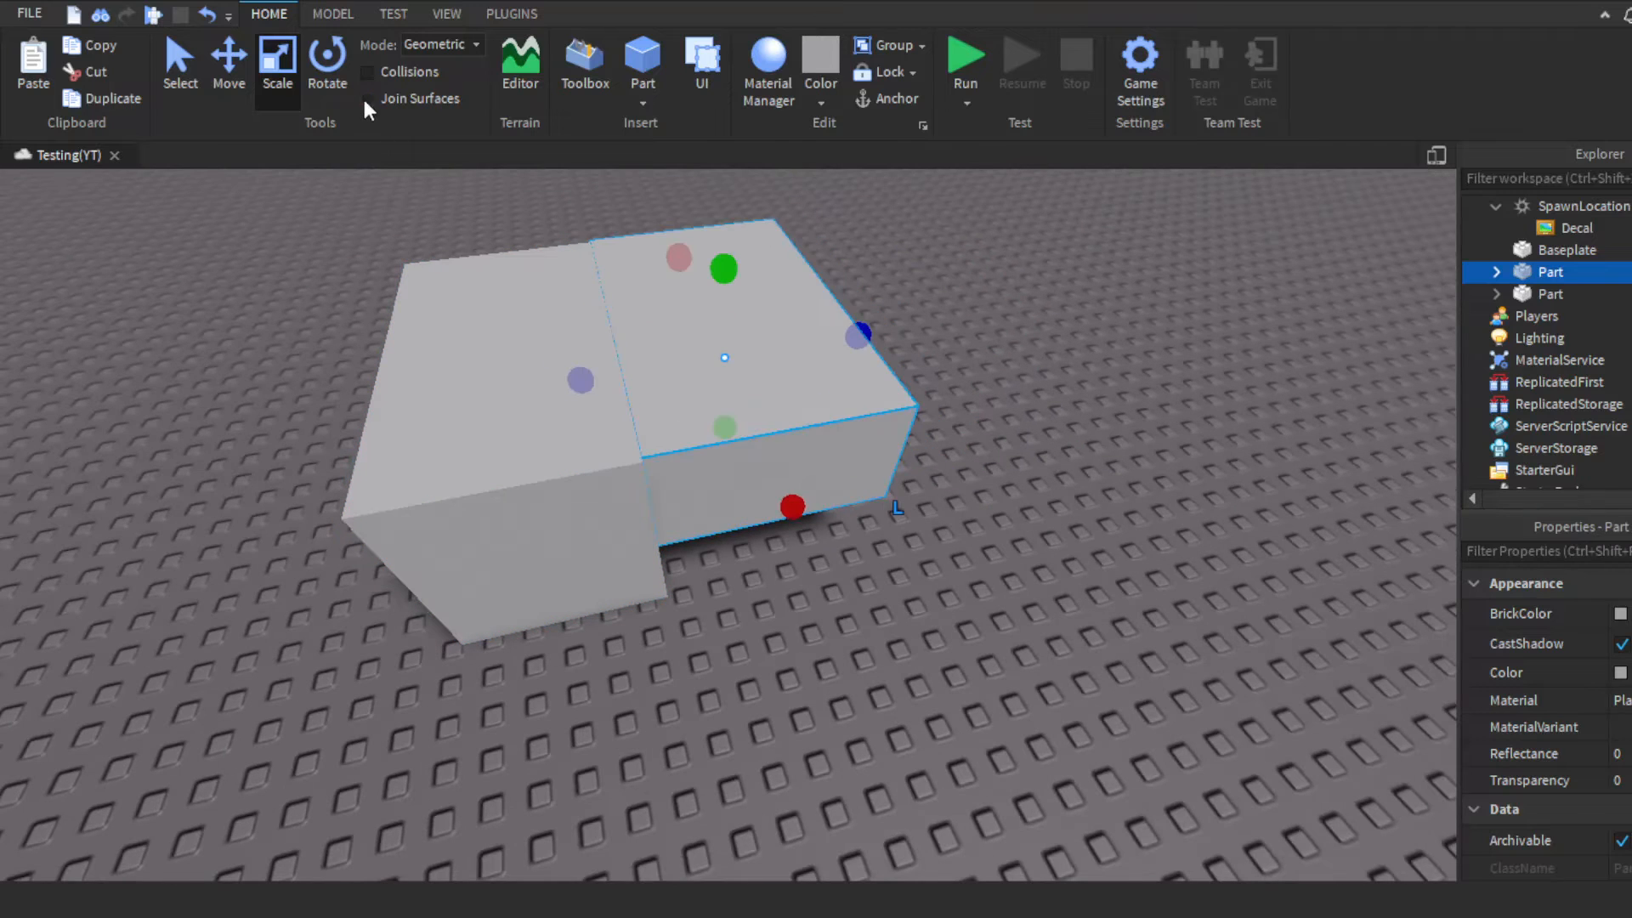
scroll(790, 644, down, 4)
drag(437, 314, 941, 466)
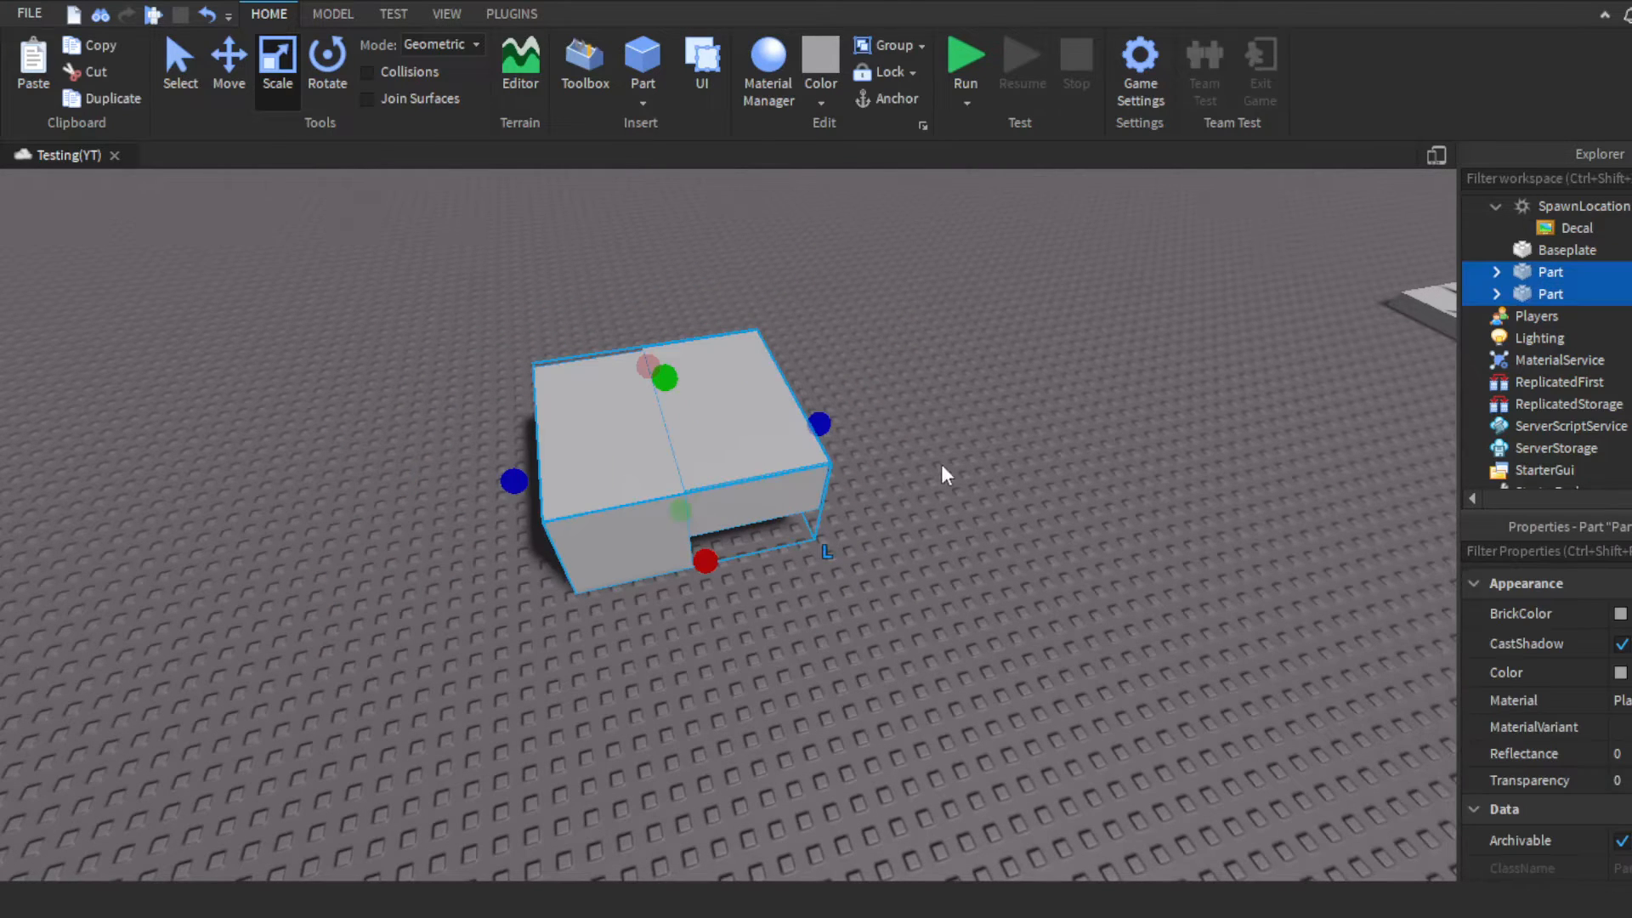
key(Delete)
Step: Insert a block part, scale it wider, longer and taller, and move it aside on the baseplate
click(643, 64)
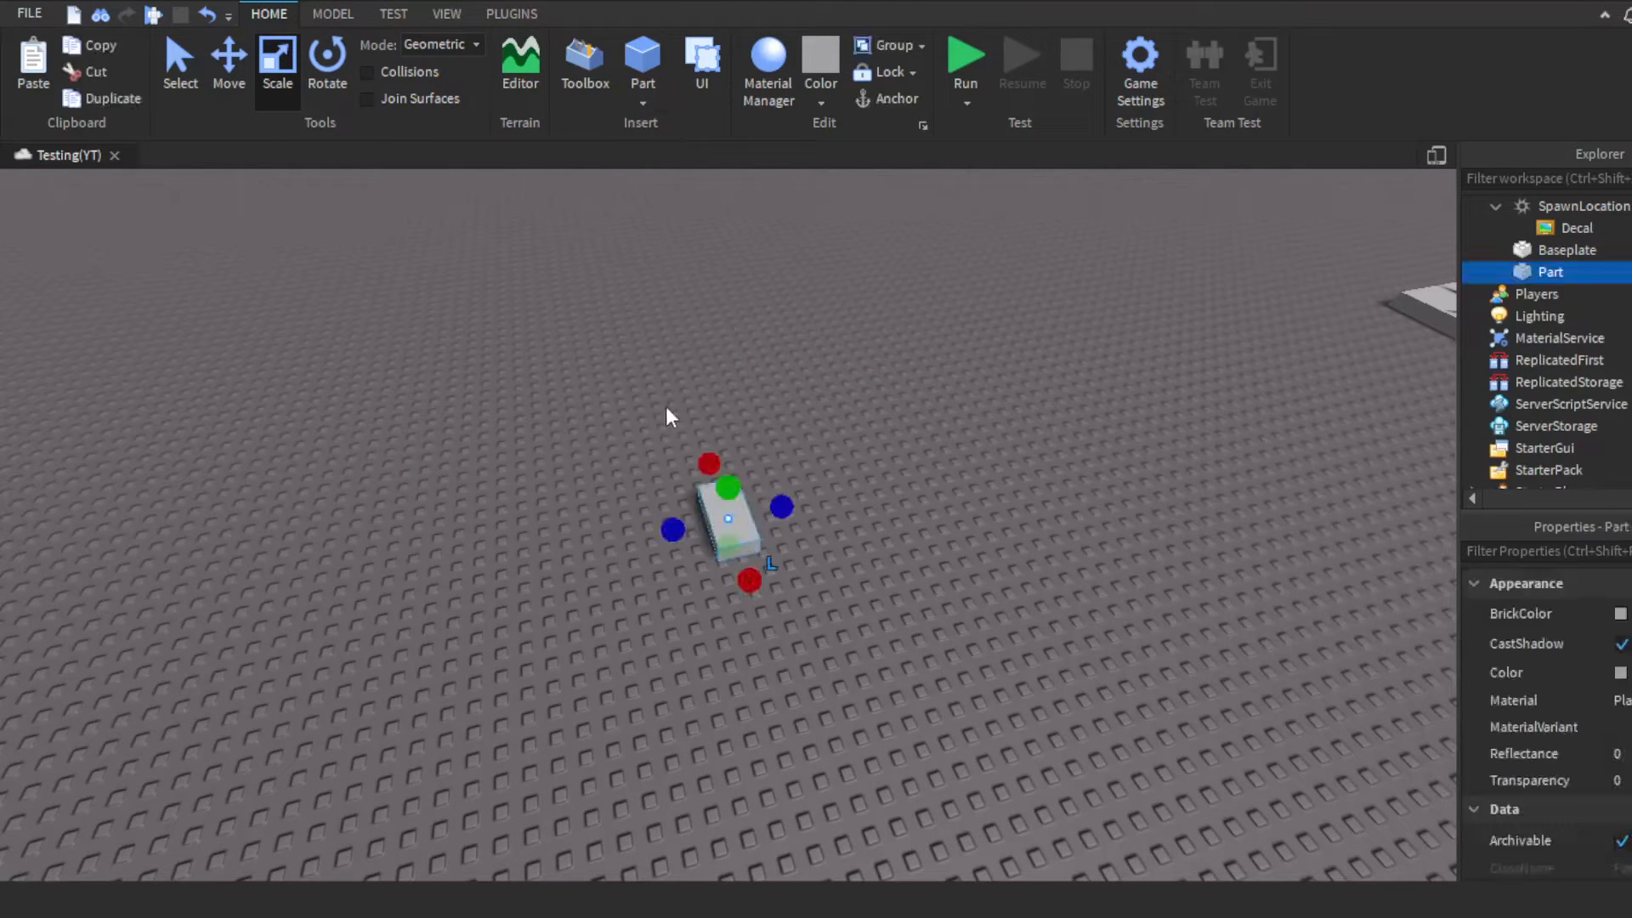
drag(659, 533, 561, 553)
drag(689, 600, 718, 701)
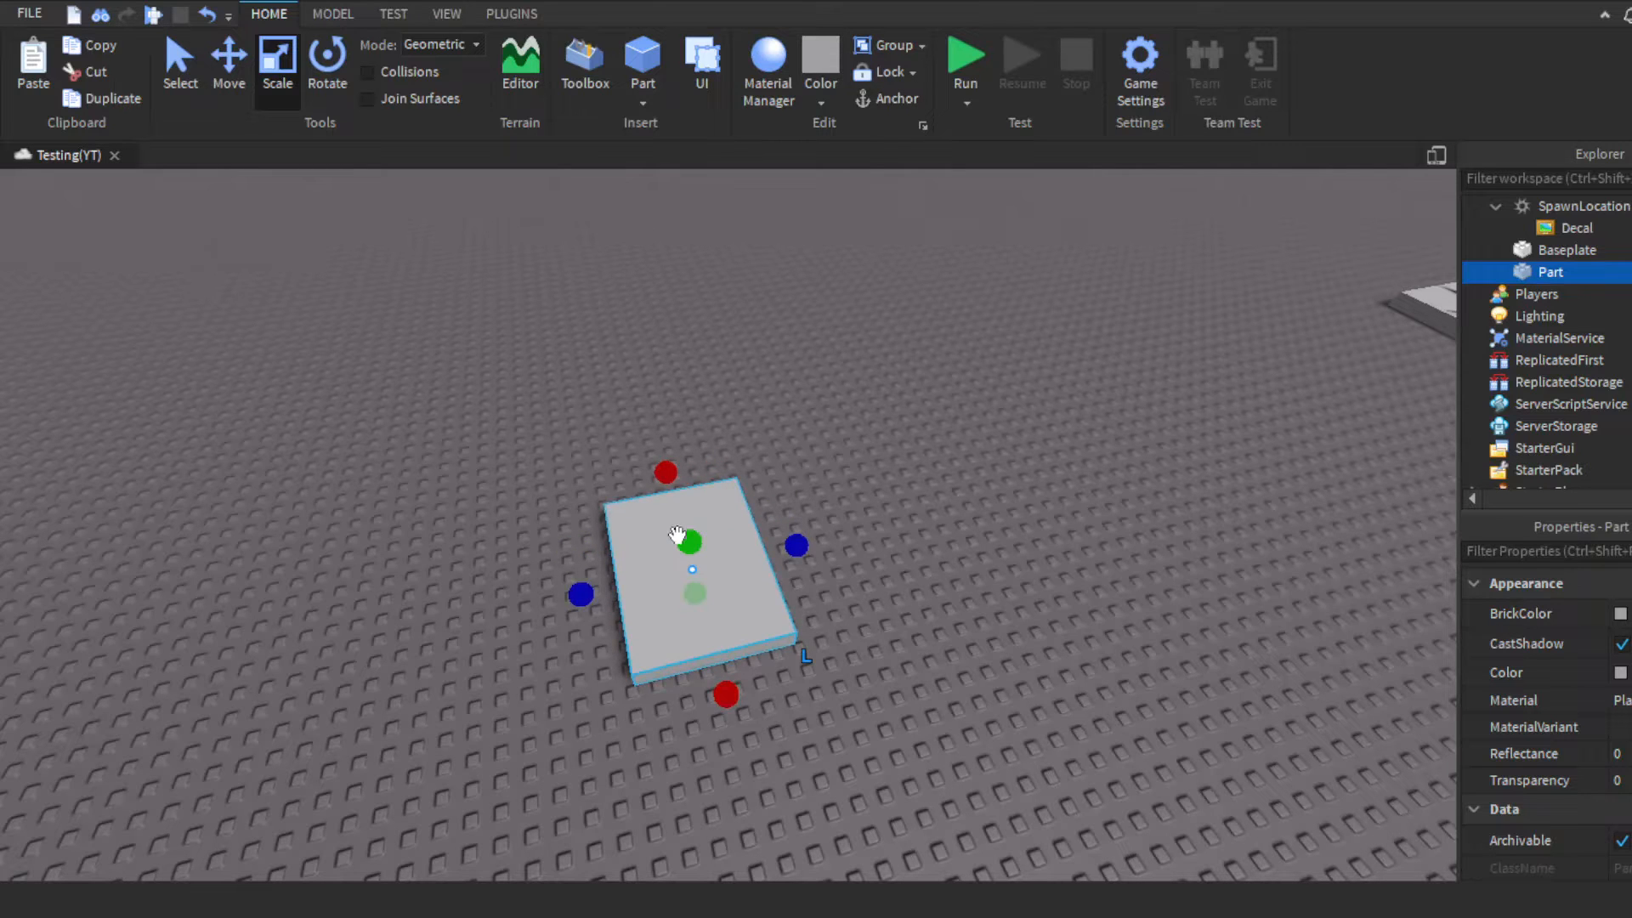
drag(678, 539, 635, 133)
Step: Insert another block part and enlarge it with the Scale handles
click(643, 61)
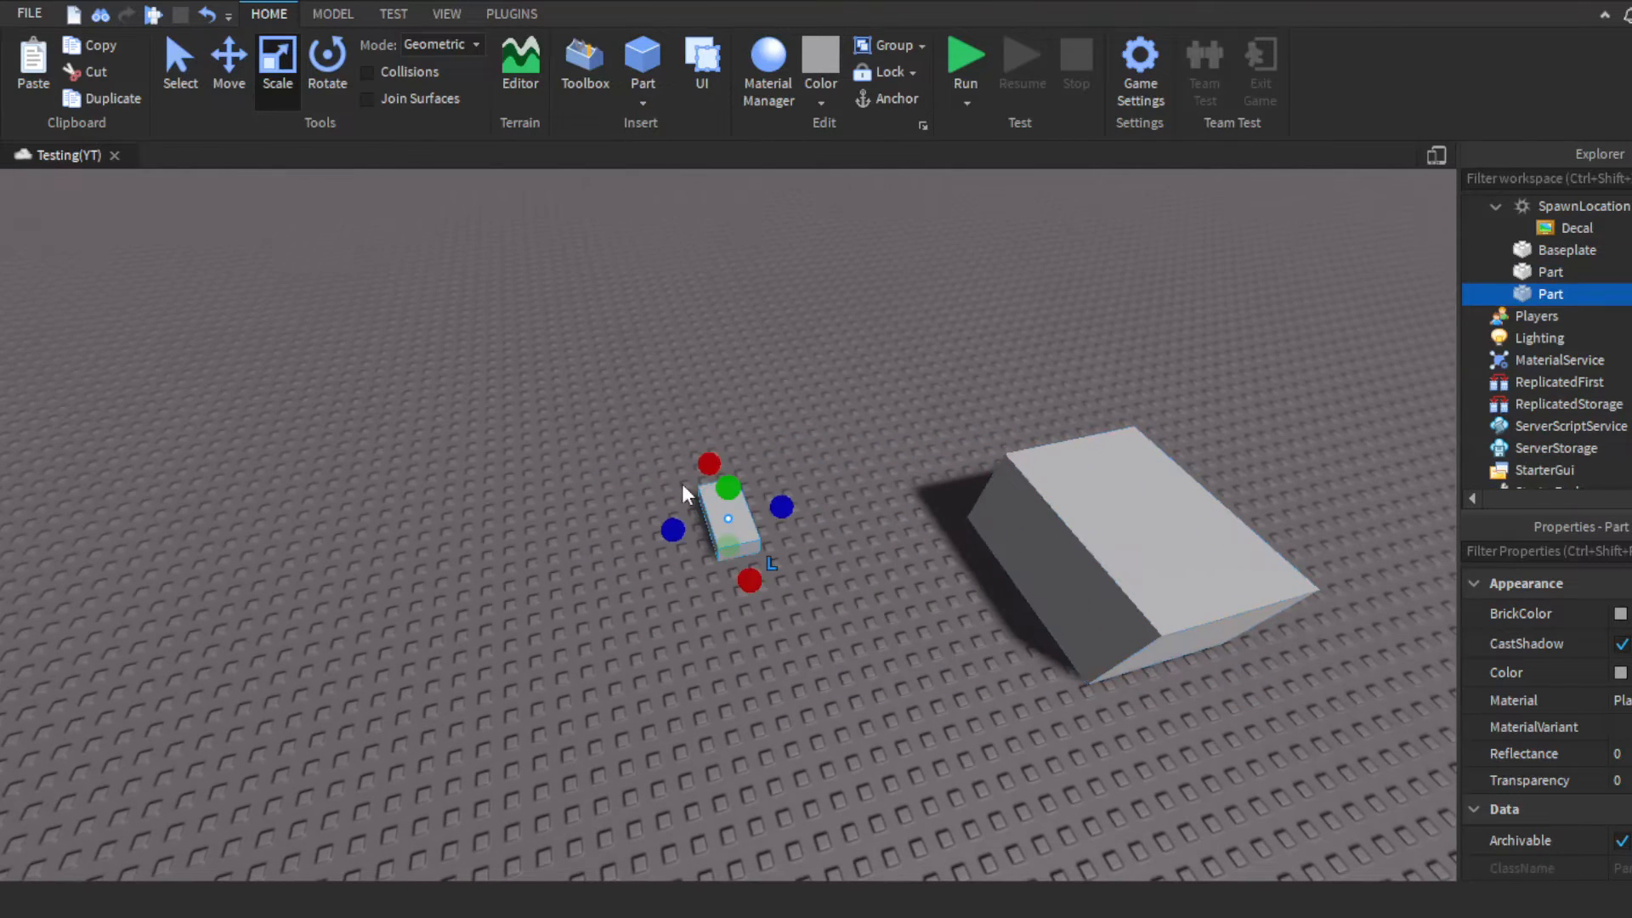
drag(763, 625, 769, 647)
drag(801, 536, 772, 469)
Step: Place the two block parts directly against each other on the baseplate
drag(816, 586, 1153, 545)
right_drag(1153, 546, 1153, 546)
key(w)
key(a)
drag(521, 451, 1075, 627)
right_drag(1075, 627, 1075, 628)
key(s)
Step: Select both adjoining block parts and delete them
drag(612, 597, 517, 505)
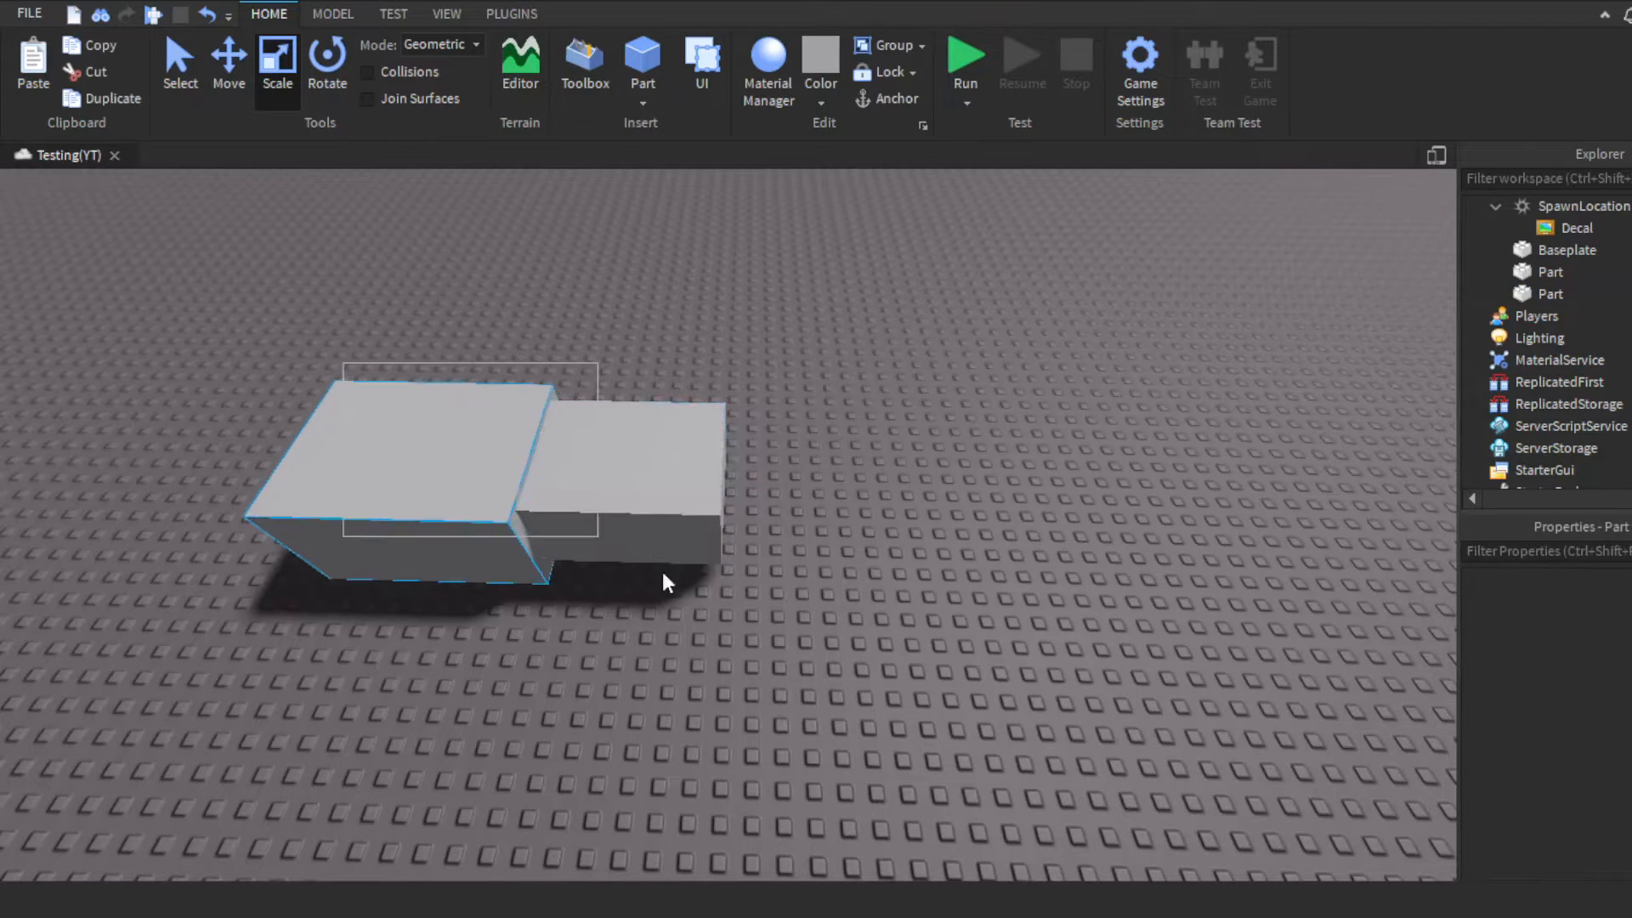
ctrl+click(494, 468)
key(Delete)
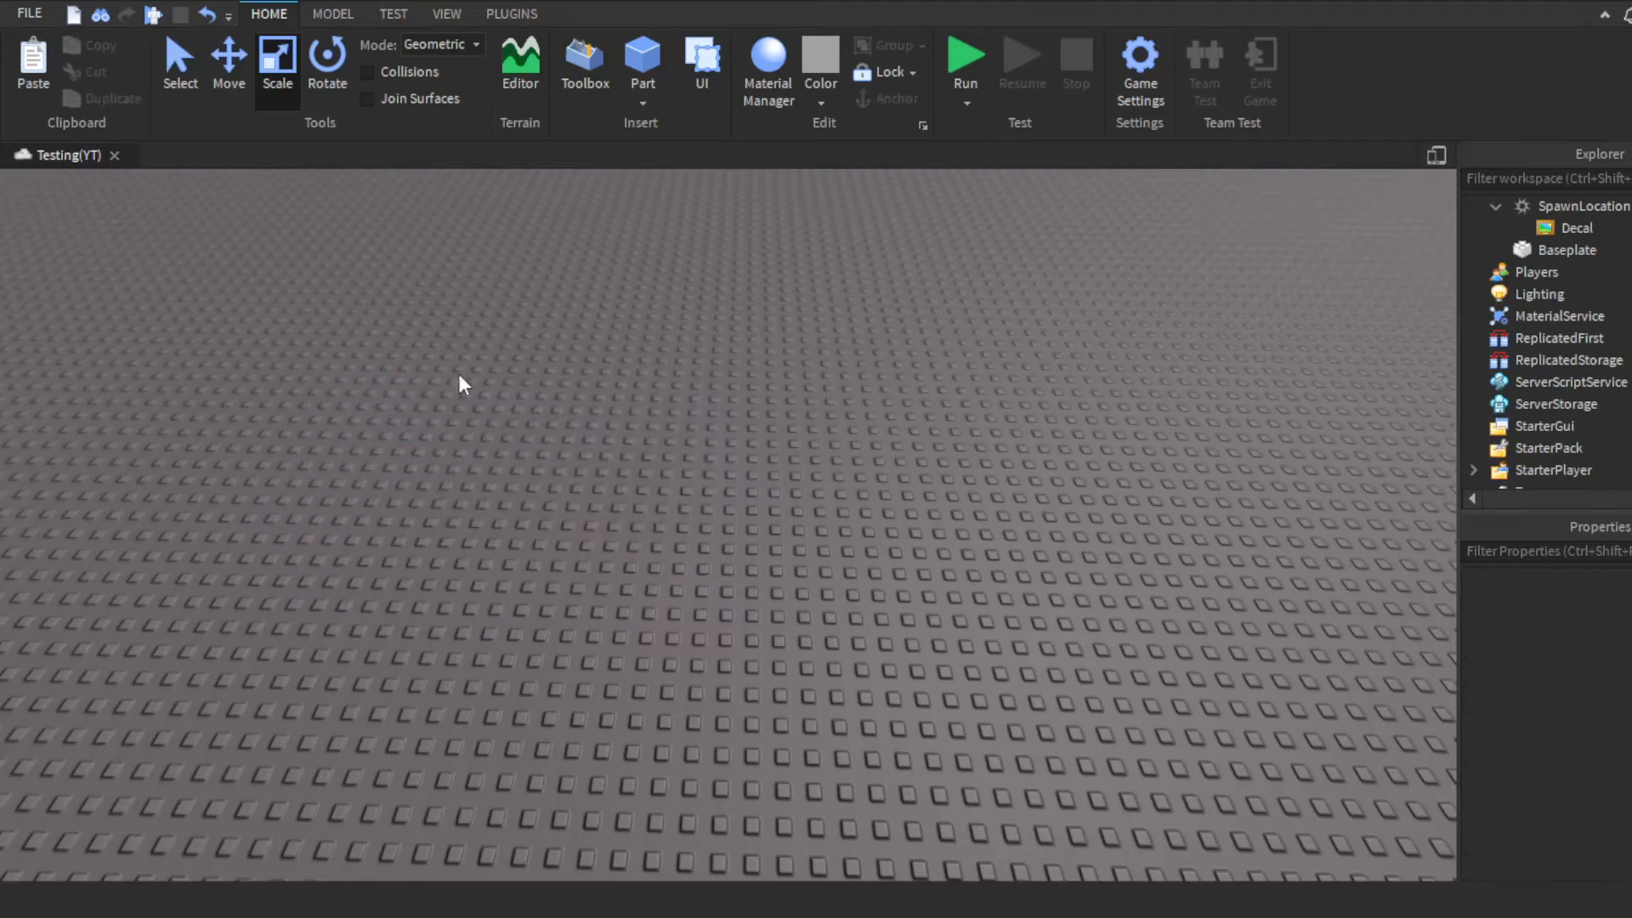
Step: Open the Terrain Editor and choose the water material for the Add brush
click(536, 79)
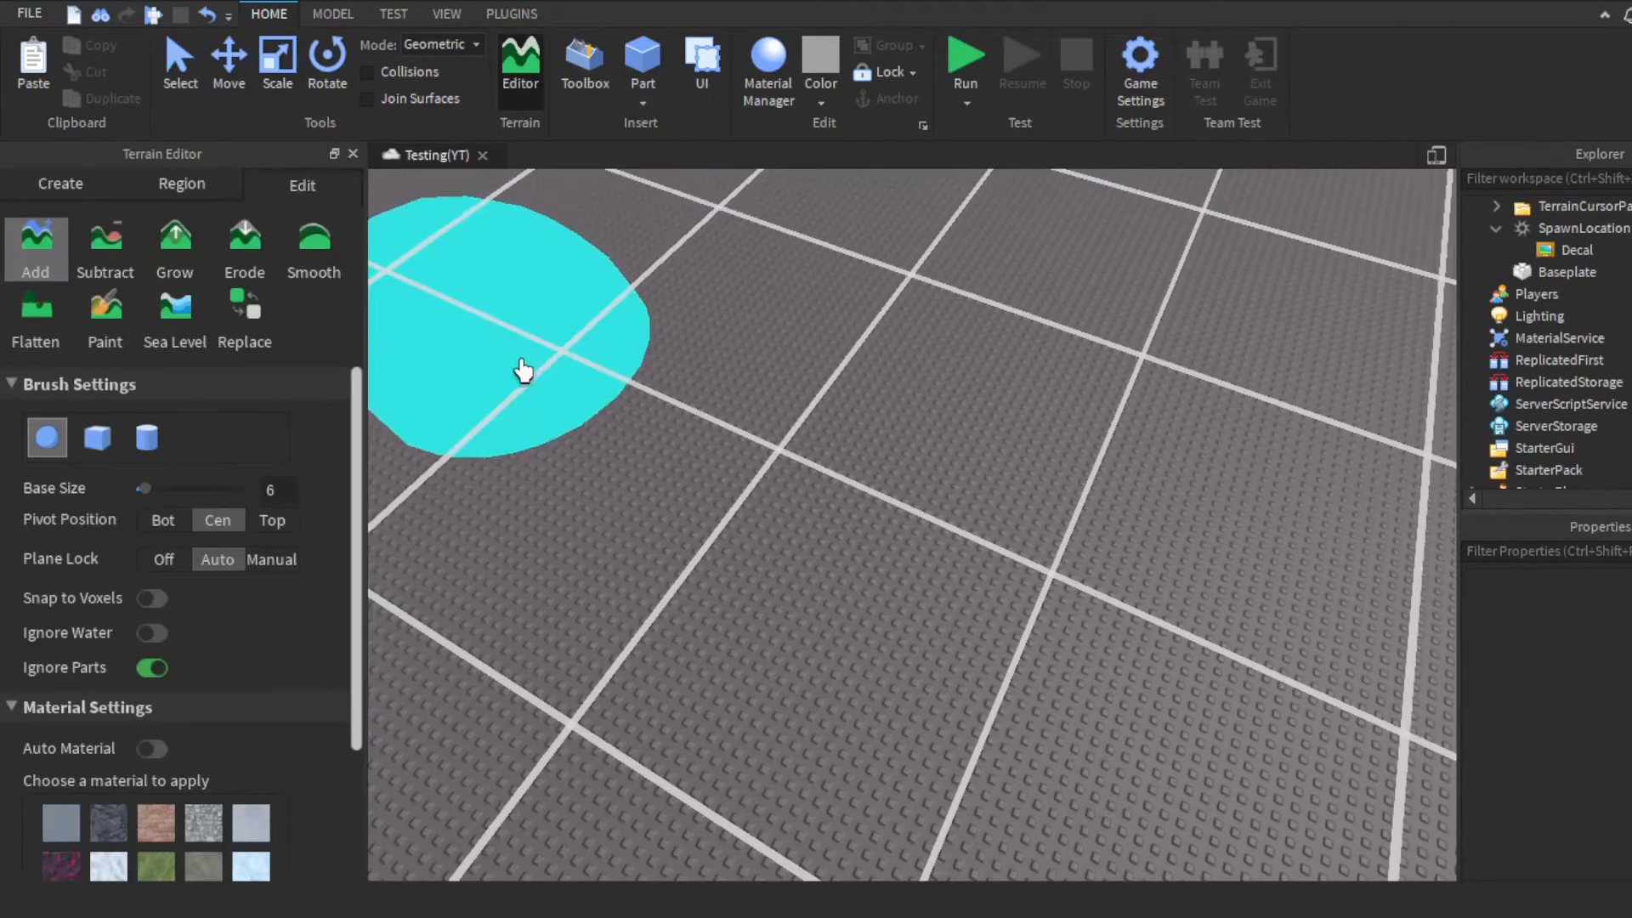
scroll(129, 740, down, 2)
scroll(129, 738, down, 1)
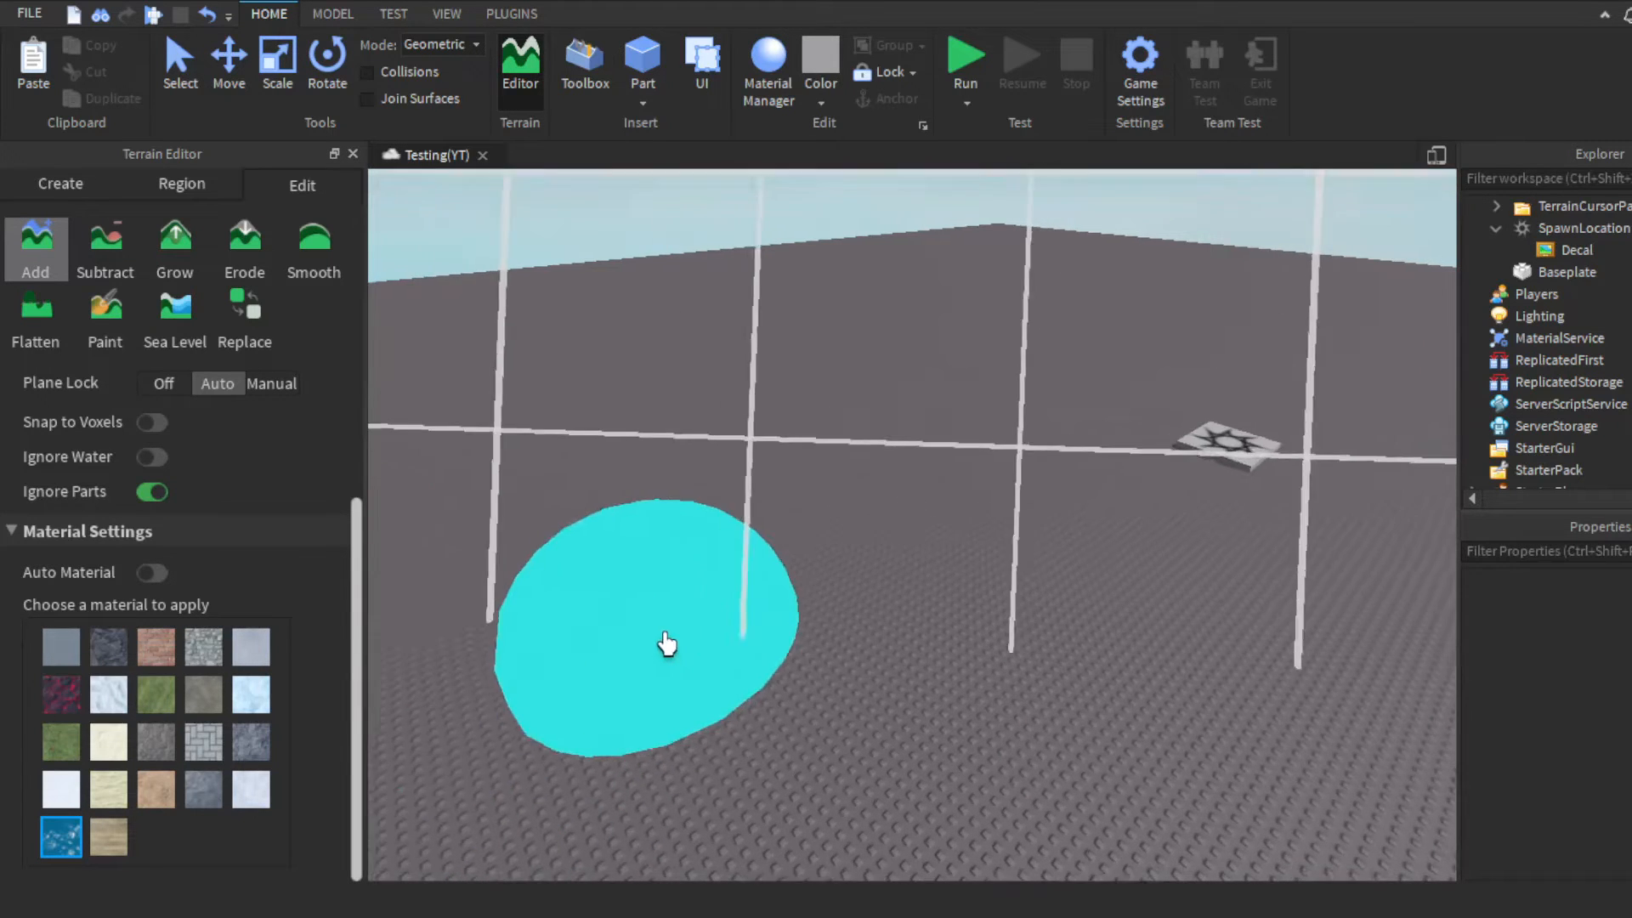
Step: Paint a large mass of water terrain above the baseplate with the Add brush
key(s)
mouse_move(666, 645)
mouse_down()
mouse_move(802, 512)
mouse_move(923, 548)
mouse_up()
mouse_move(634, 684)
mouse_down()
mouse_move(739, 637)
mouse_move(569, 721)
mouse_up()
drag(670, 675, 769, 753)
key(w)
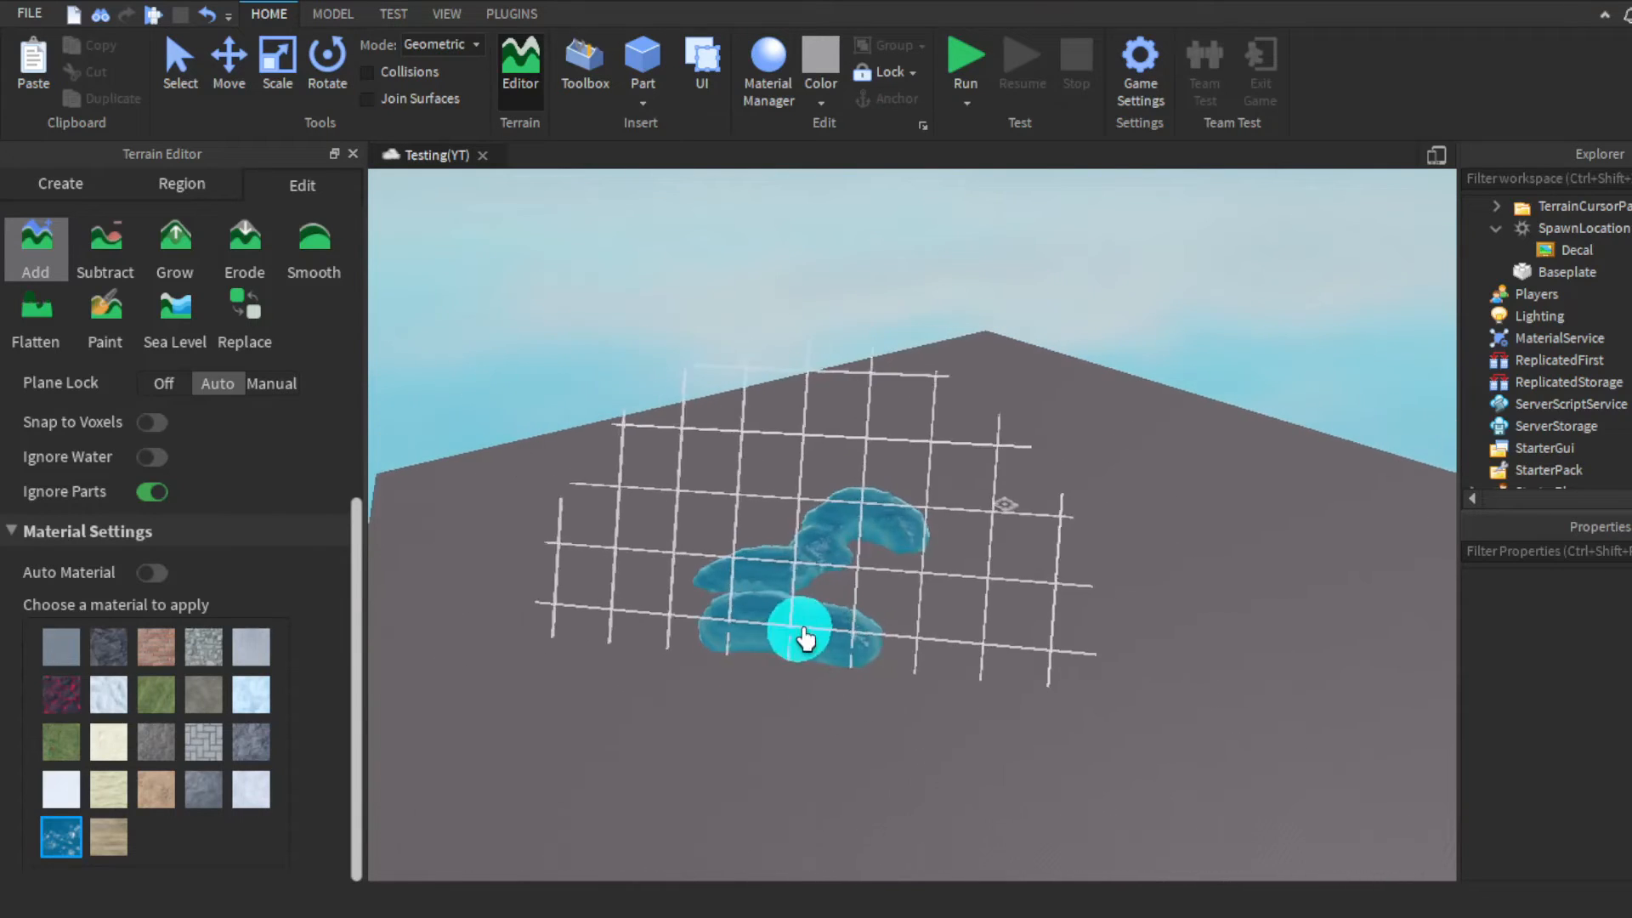
mouse_move(776, 612)
mouse_down()
mouse_move(845, 594)
mouse_move(772, 637)
mouse_move(808, 638)
mouse_move(656, 692)
mouse_move(539, 649)
mouse_move(829, 597)
mouse_move(816, 705)
mouse_move(911, 574)
mouse_move(518, 670)
mouse_move(808, 626)
mouse_move(885, 594)
mouse_move(620, 572)
mouse_move(901, 612)
mouse_move(878, 528)
mouse_move(1068, 497)
mouse_move(645, 412)
mouse_move(196, 497)
mouse_up()
scroll(893, 565, down, 5)
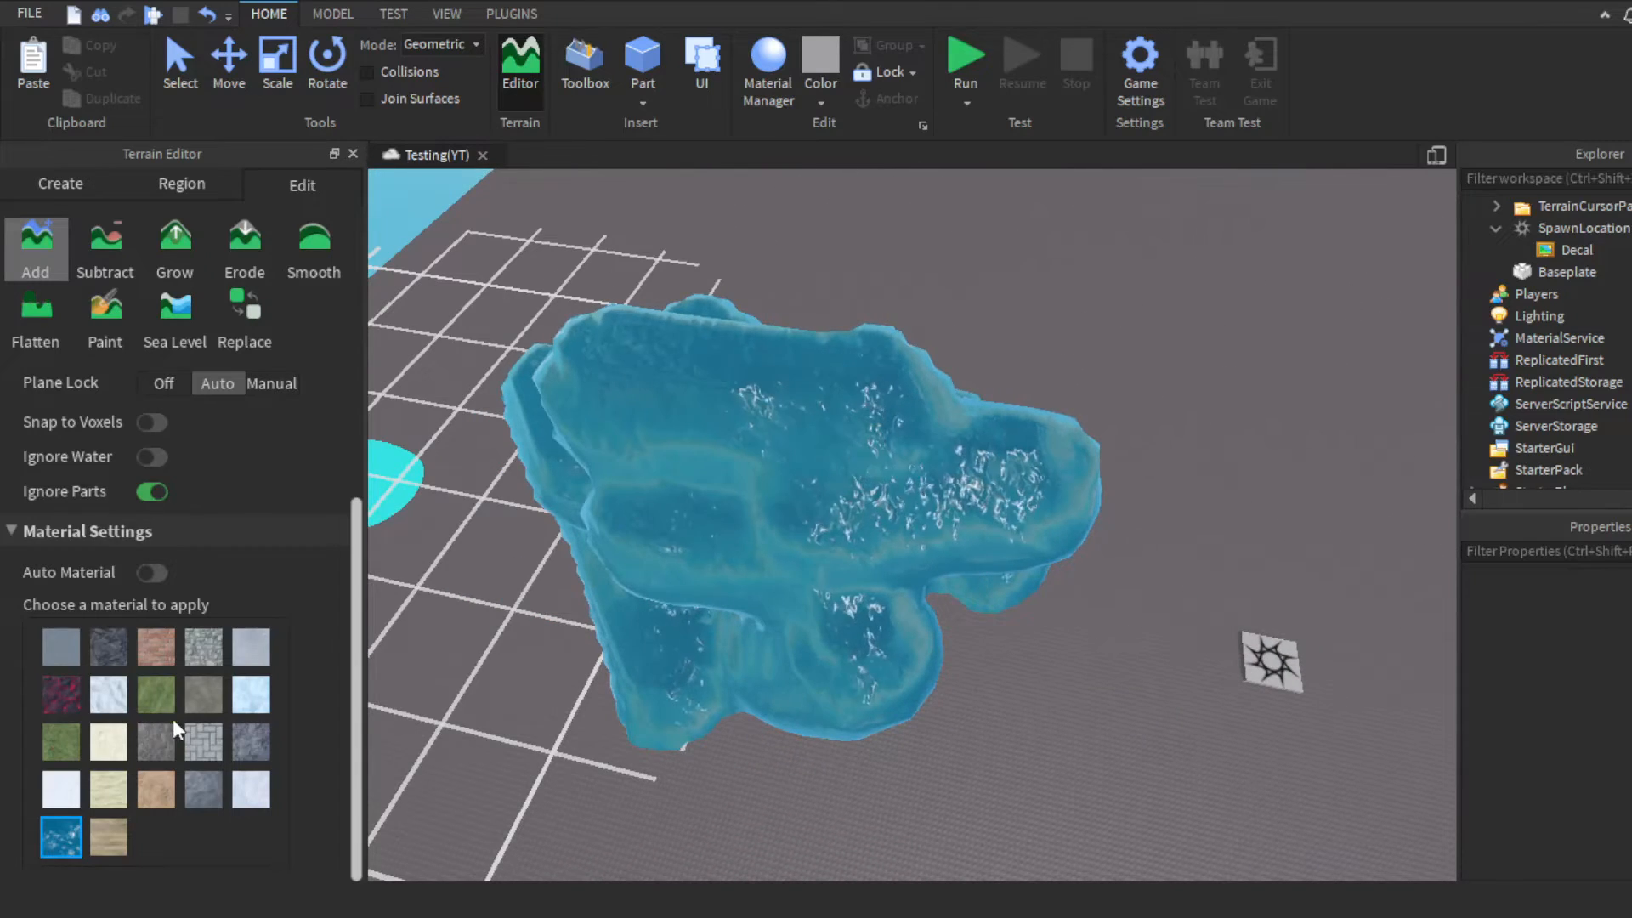
Step: Clear all the painted water terrain and bring up the Terrain Editor's Region tools
scroll(153, 425, up, 3)
click(61, 188)
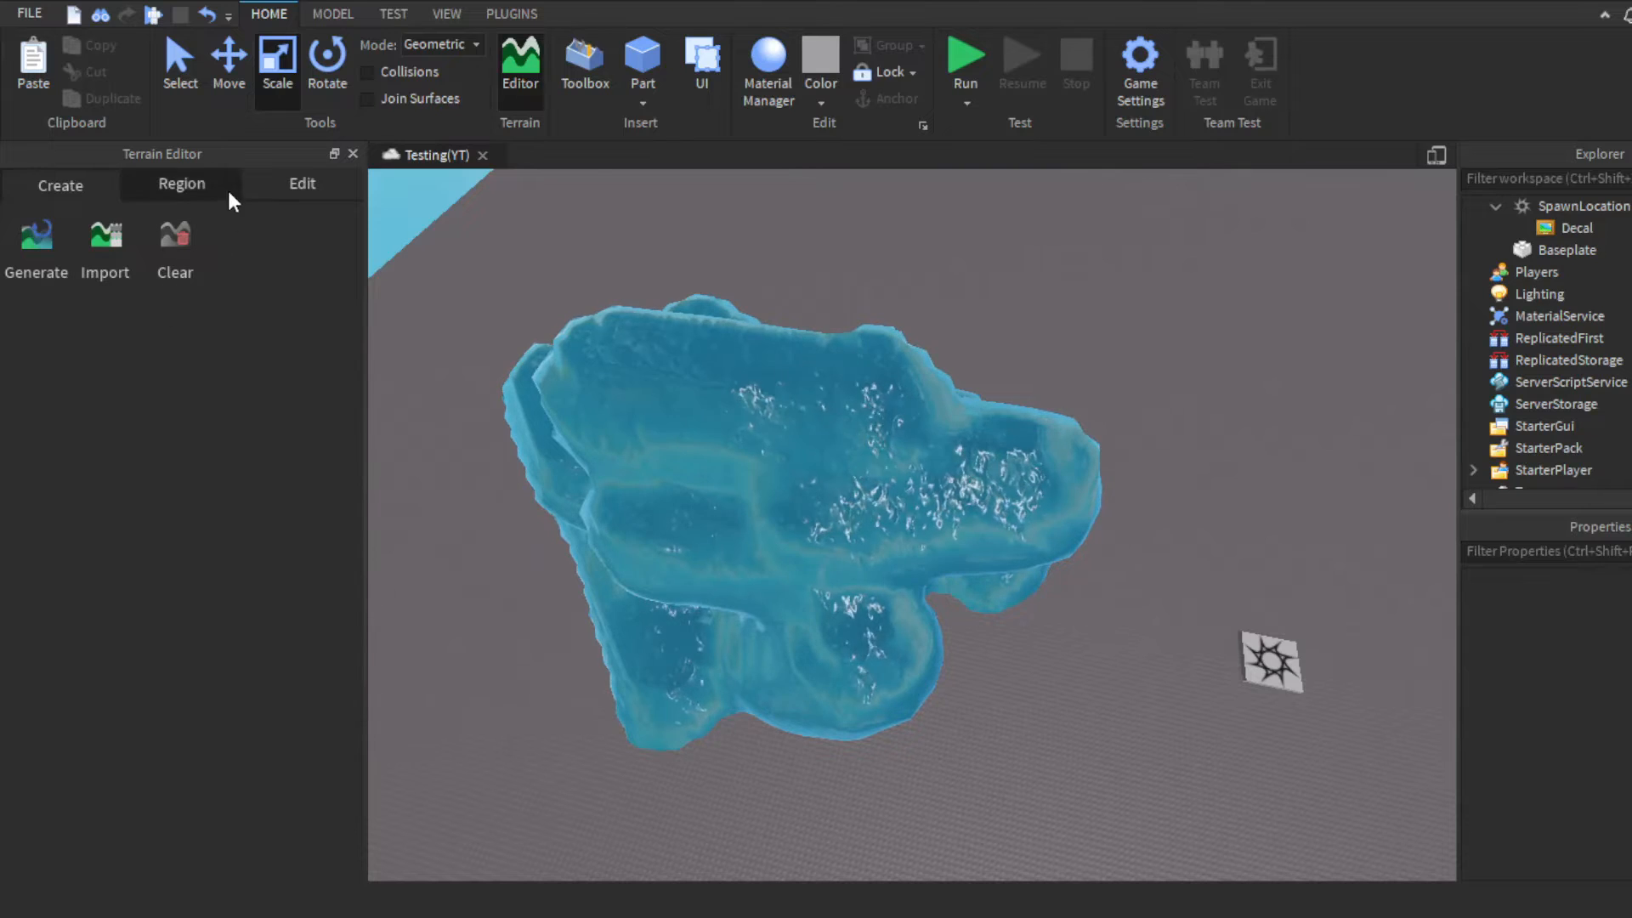
click(277, 184)
click(47, 186)
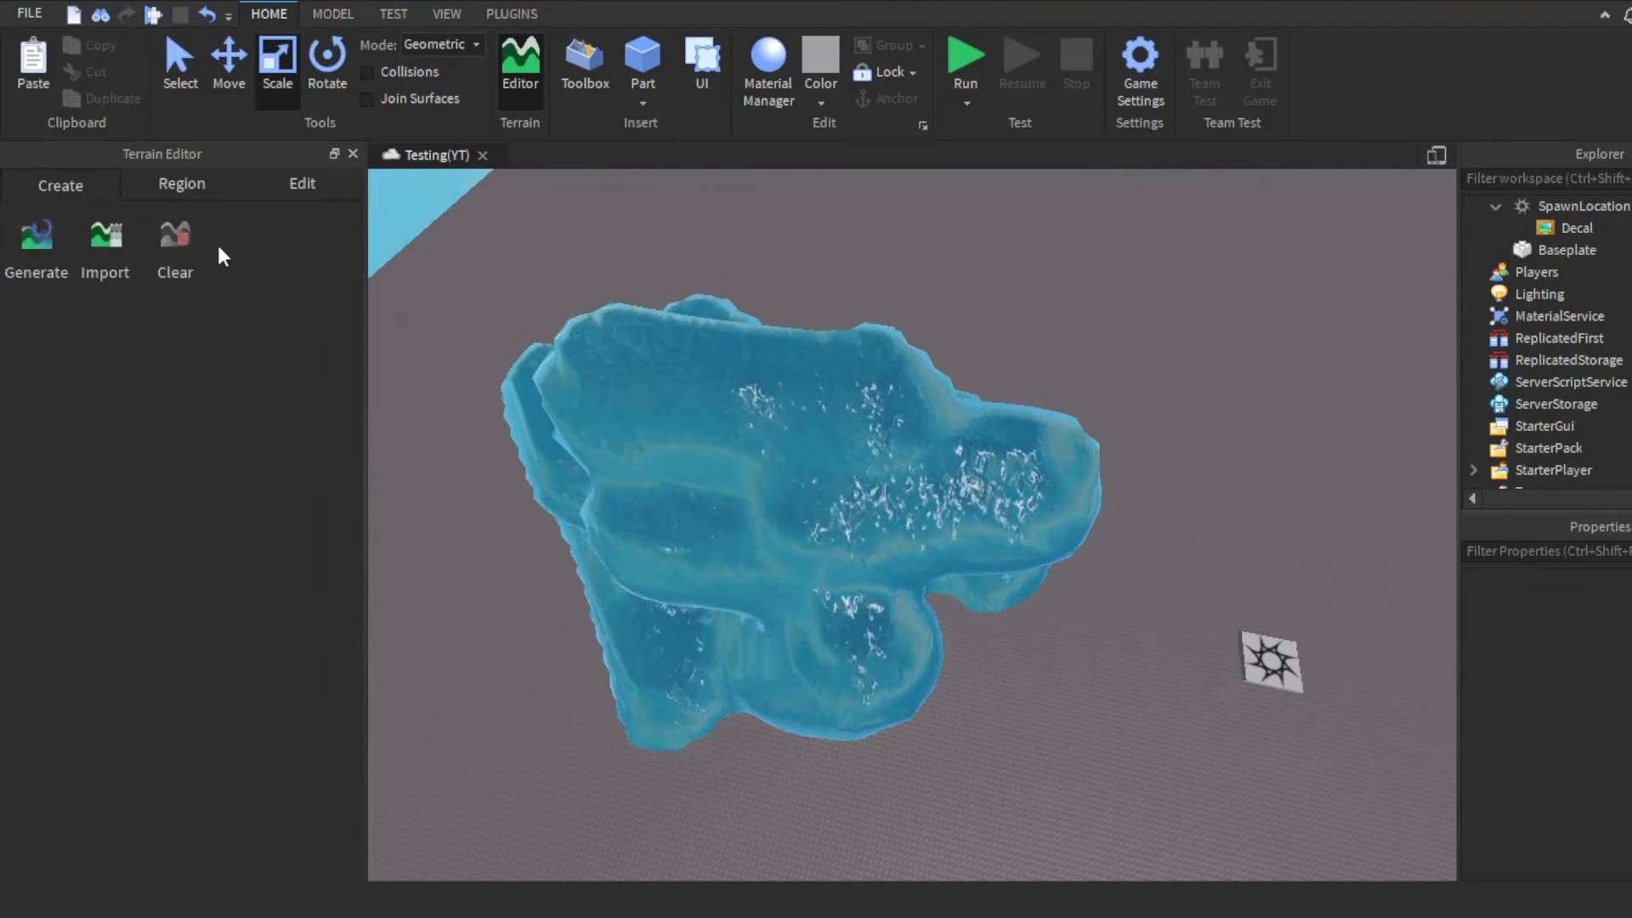
click(179, 251)
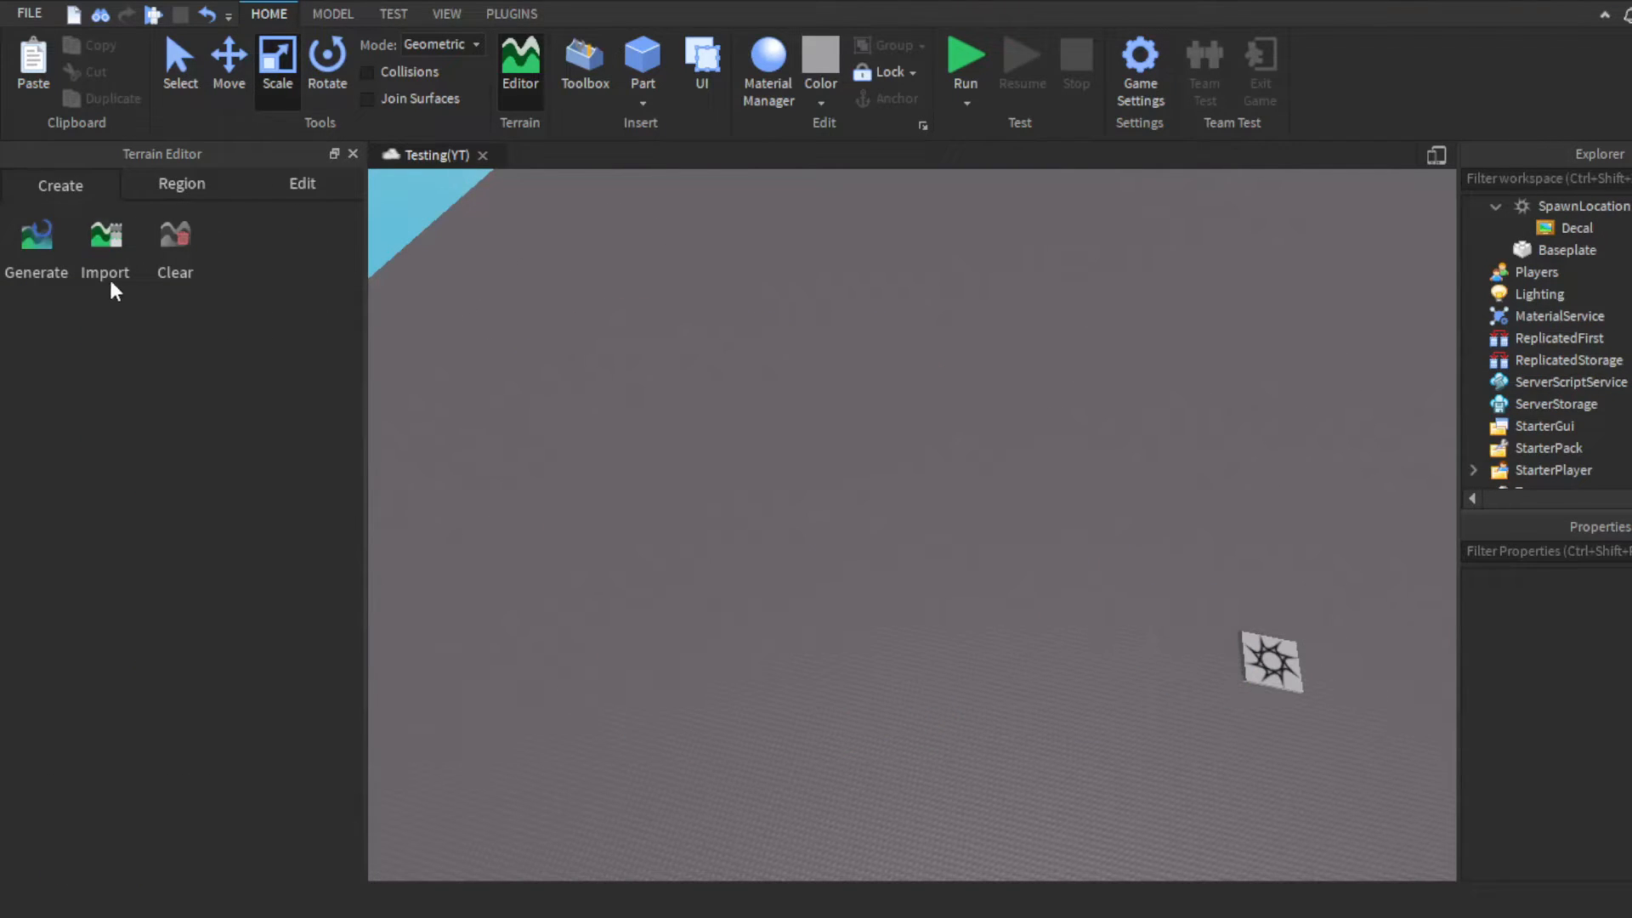
click(161, 186)
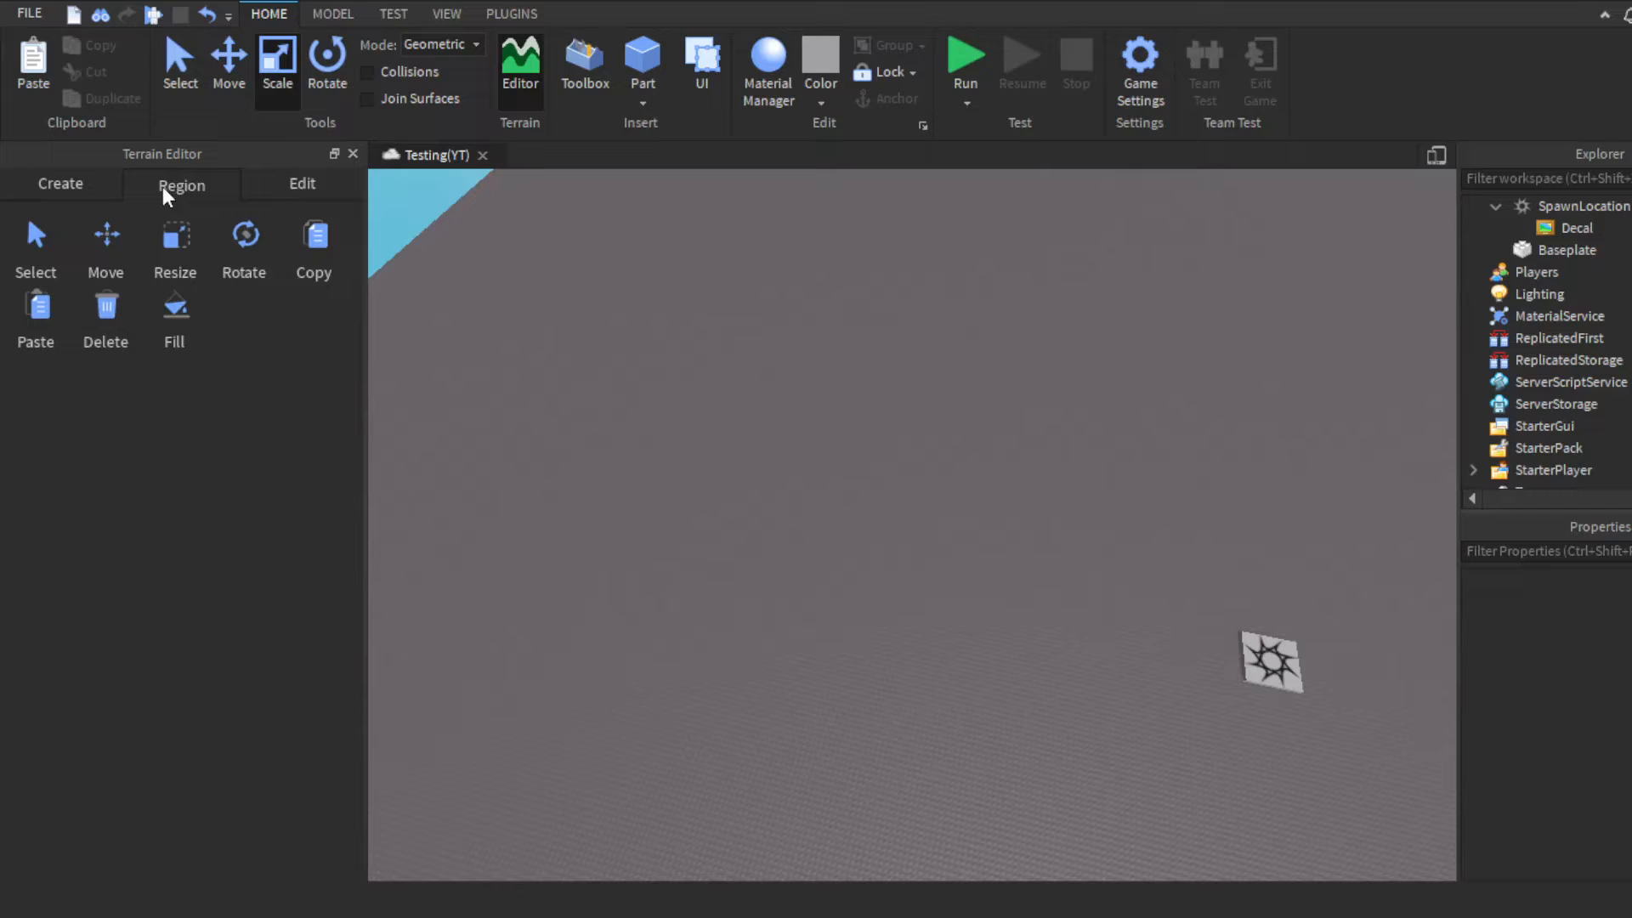
Step: Review the terrain Generate settings, including size, biomes, biome size, caves and seed
click(109, 192)
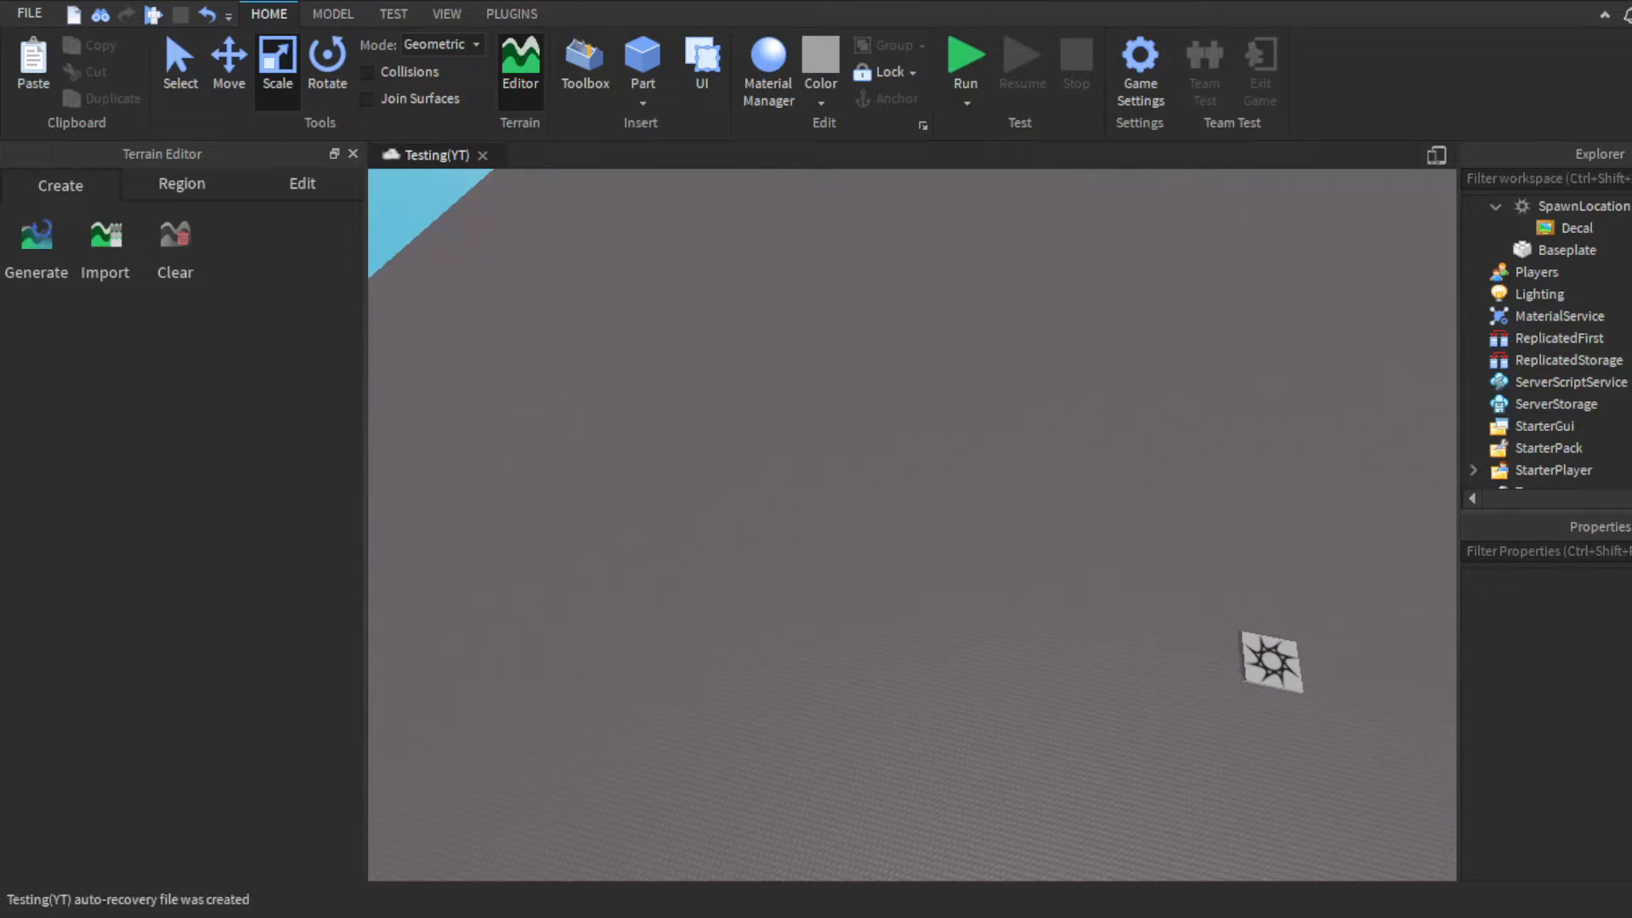
click(27, 246)
scroll(173, 584, down, 3)
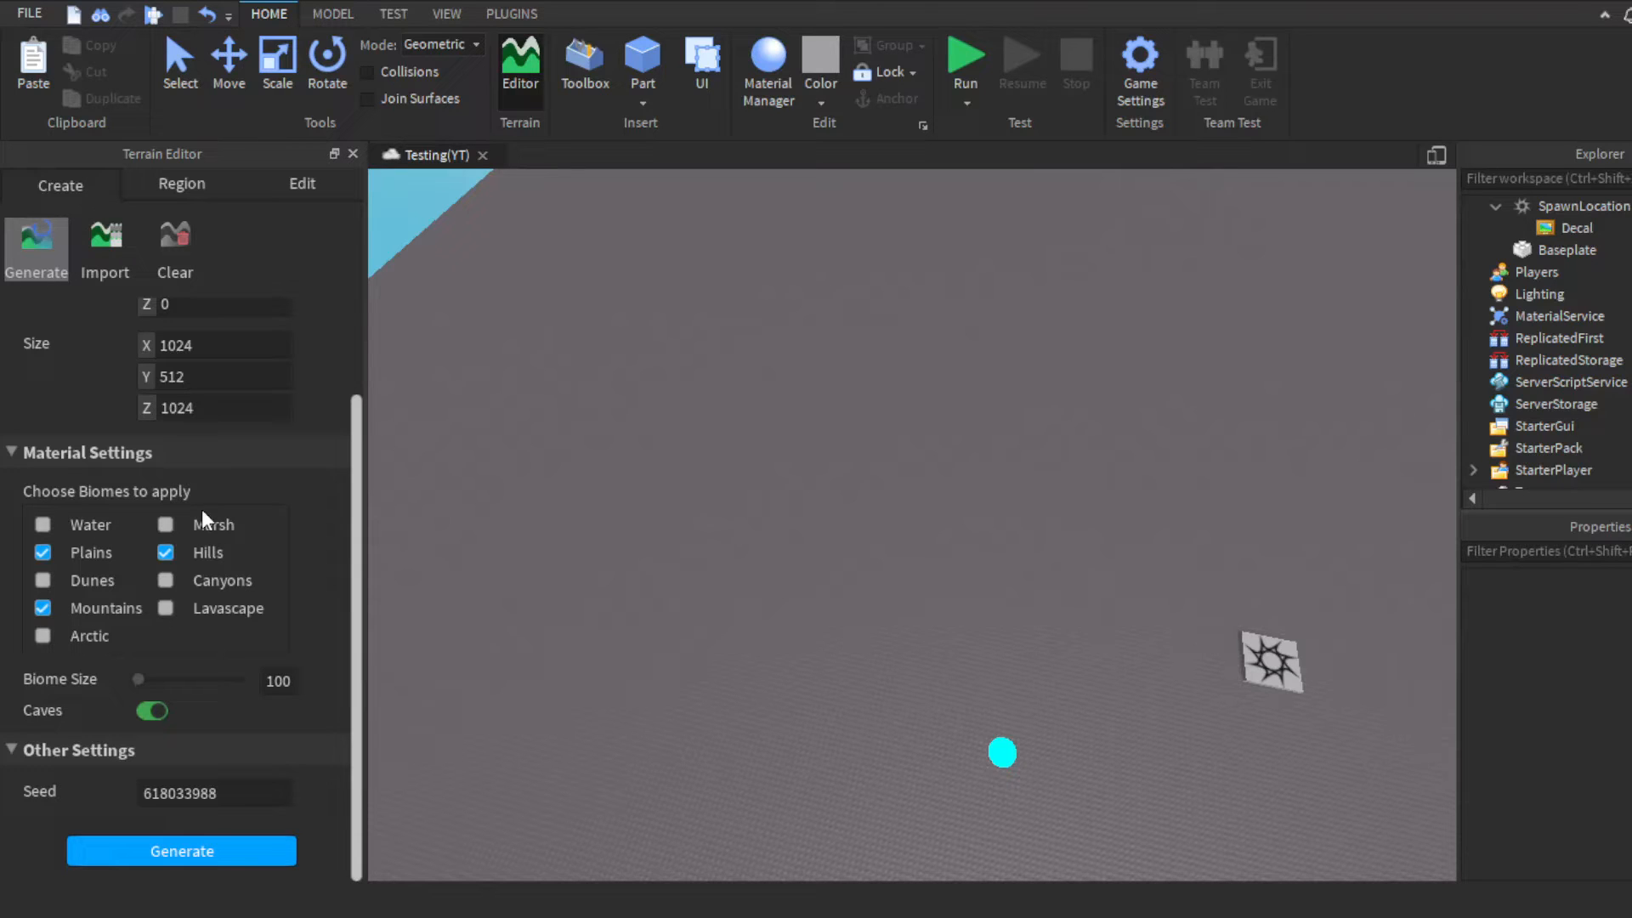
scroll(119, 353, up, 3)
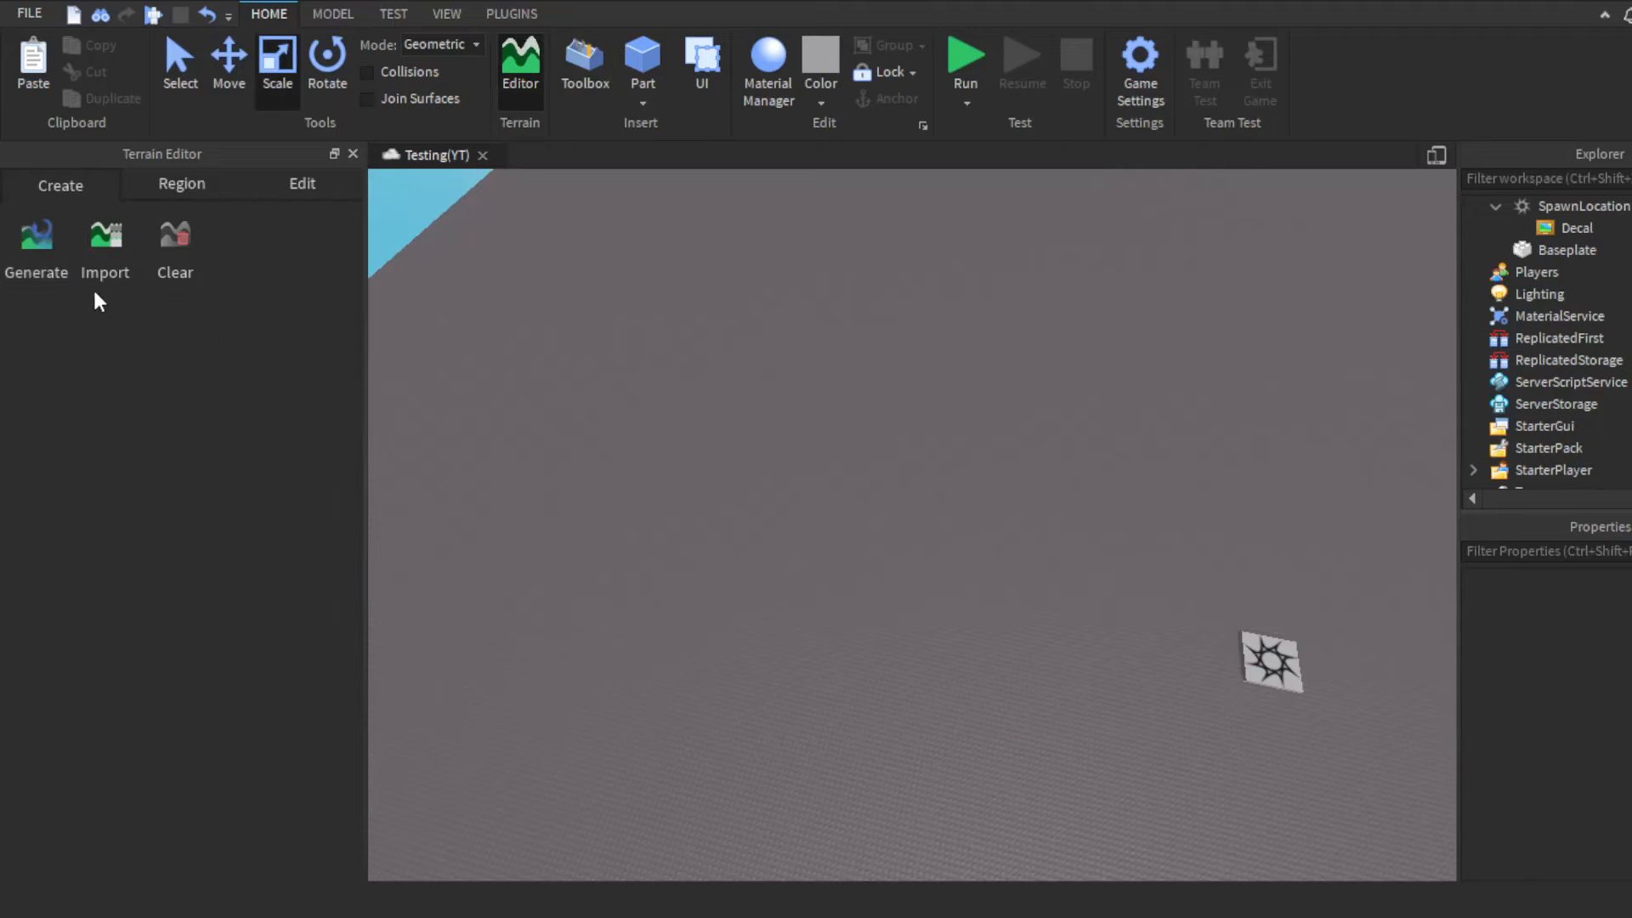
Step: Review the terrain Import settings for heightmap, position, size and default material, then close them
click(107, 249)
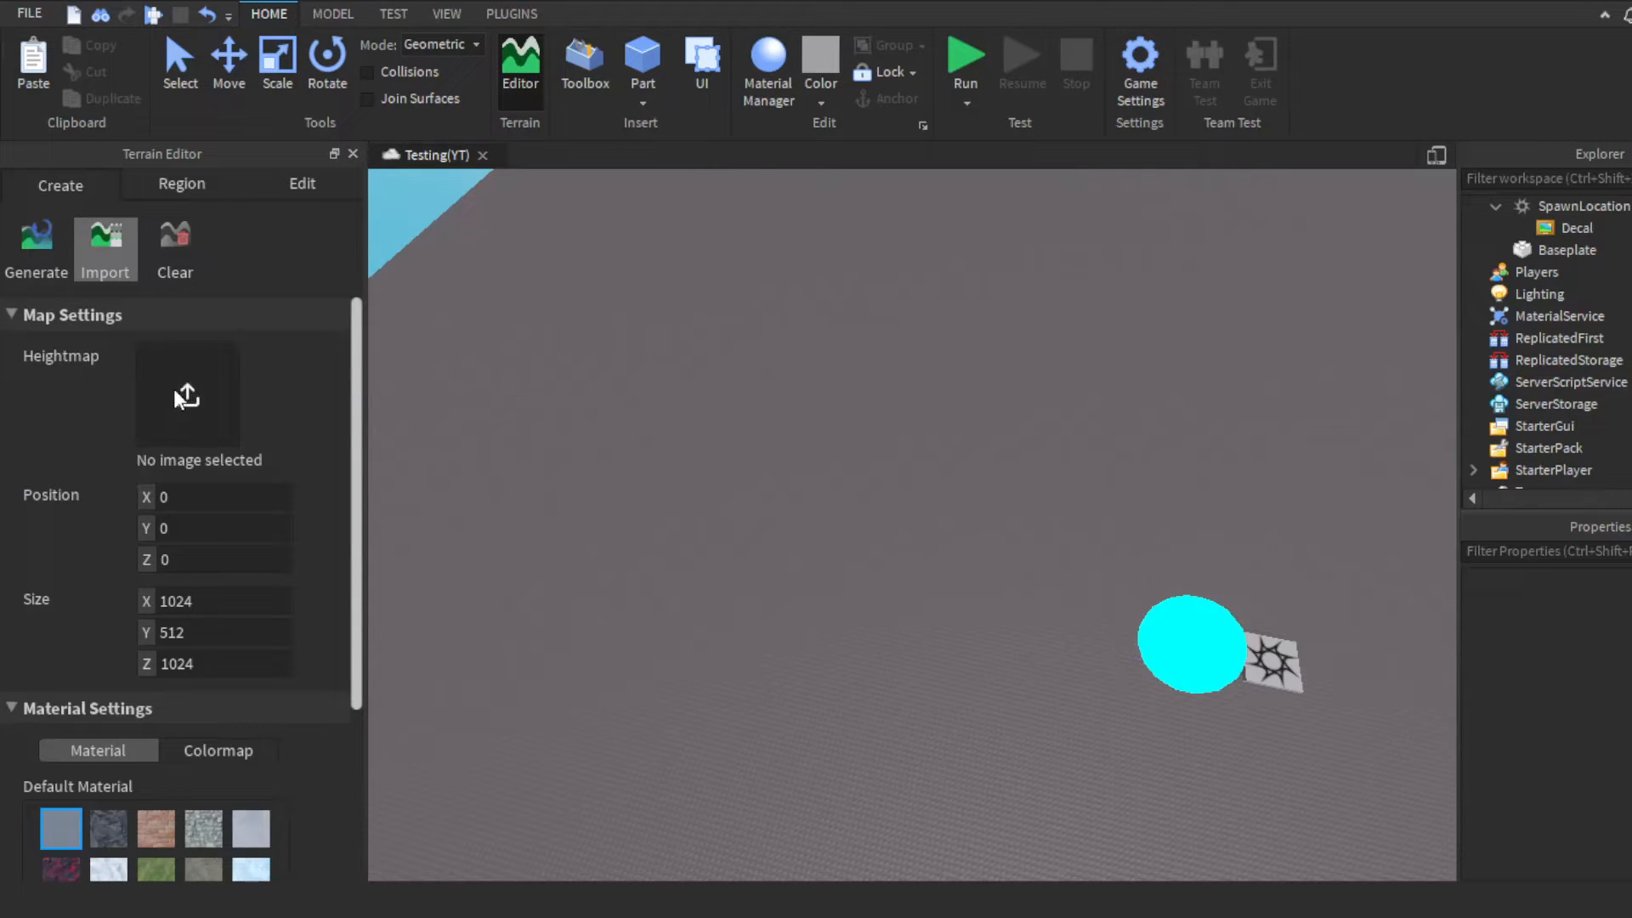
scroll(195, 425, down, 3)
scroll(240, 508, up, 3)
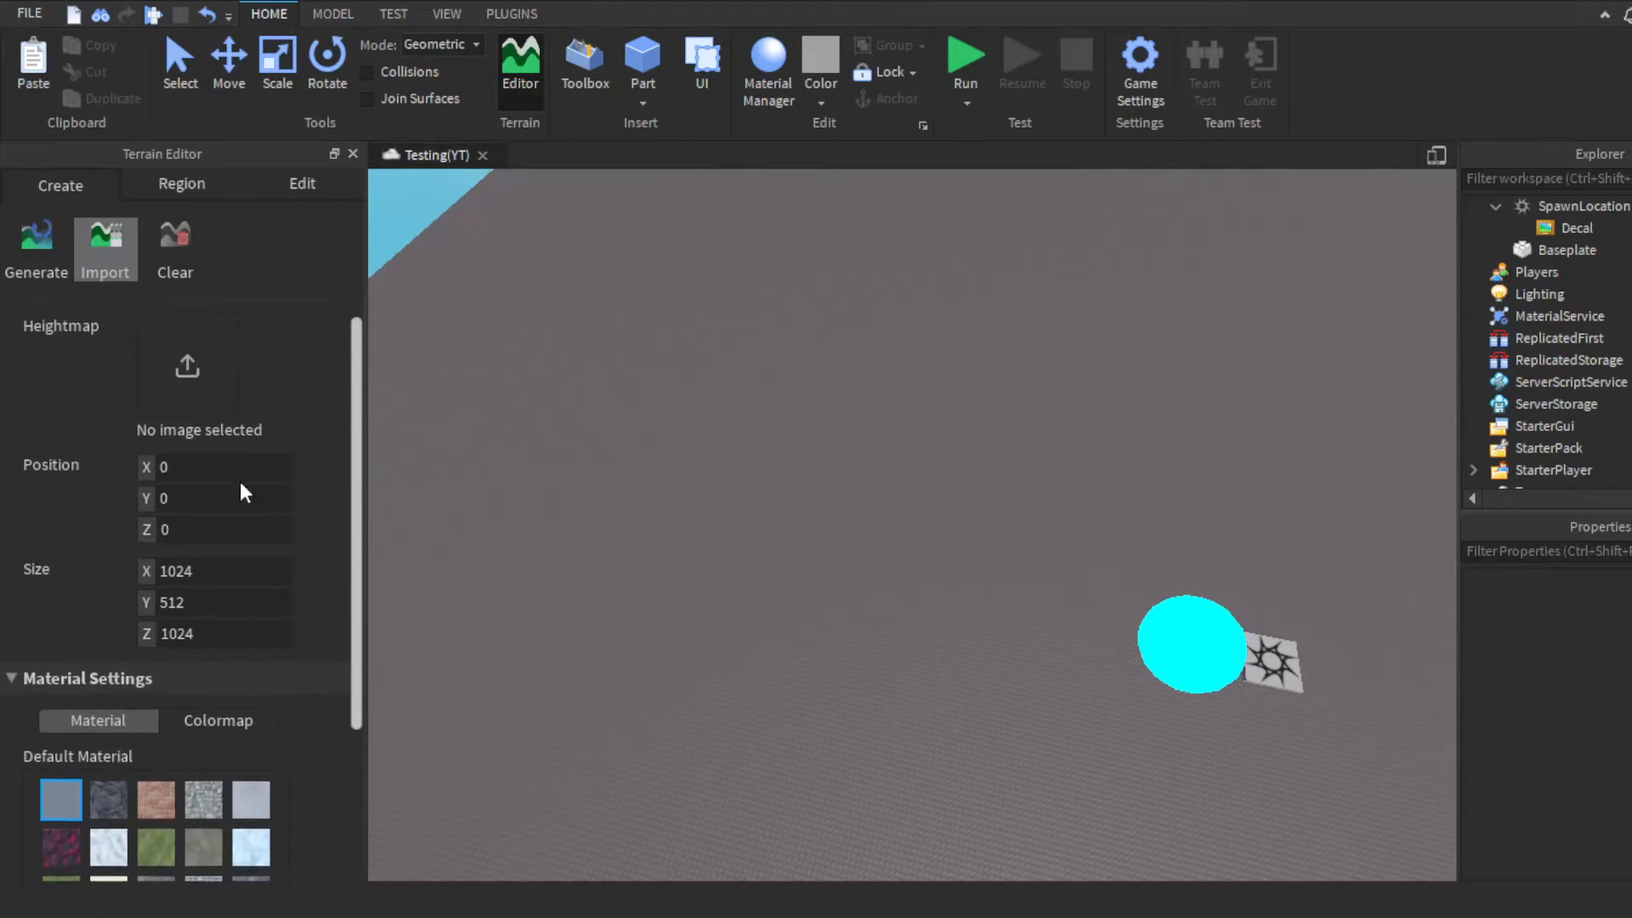
click(119, 262)
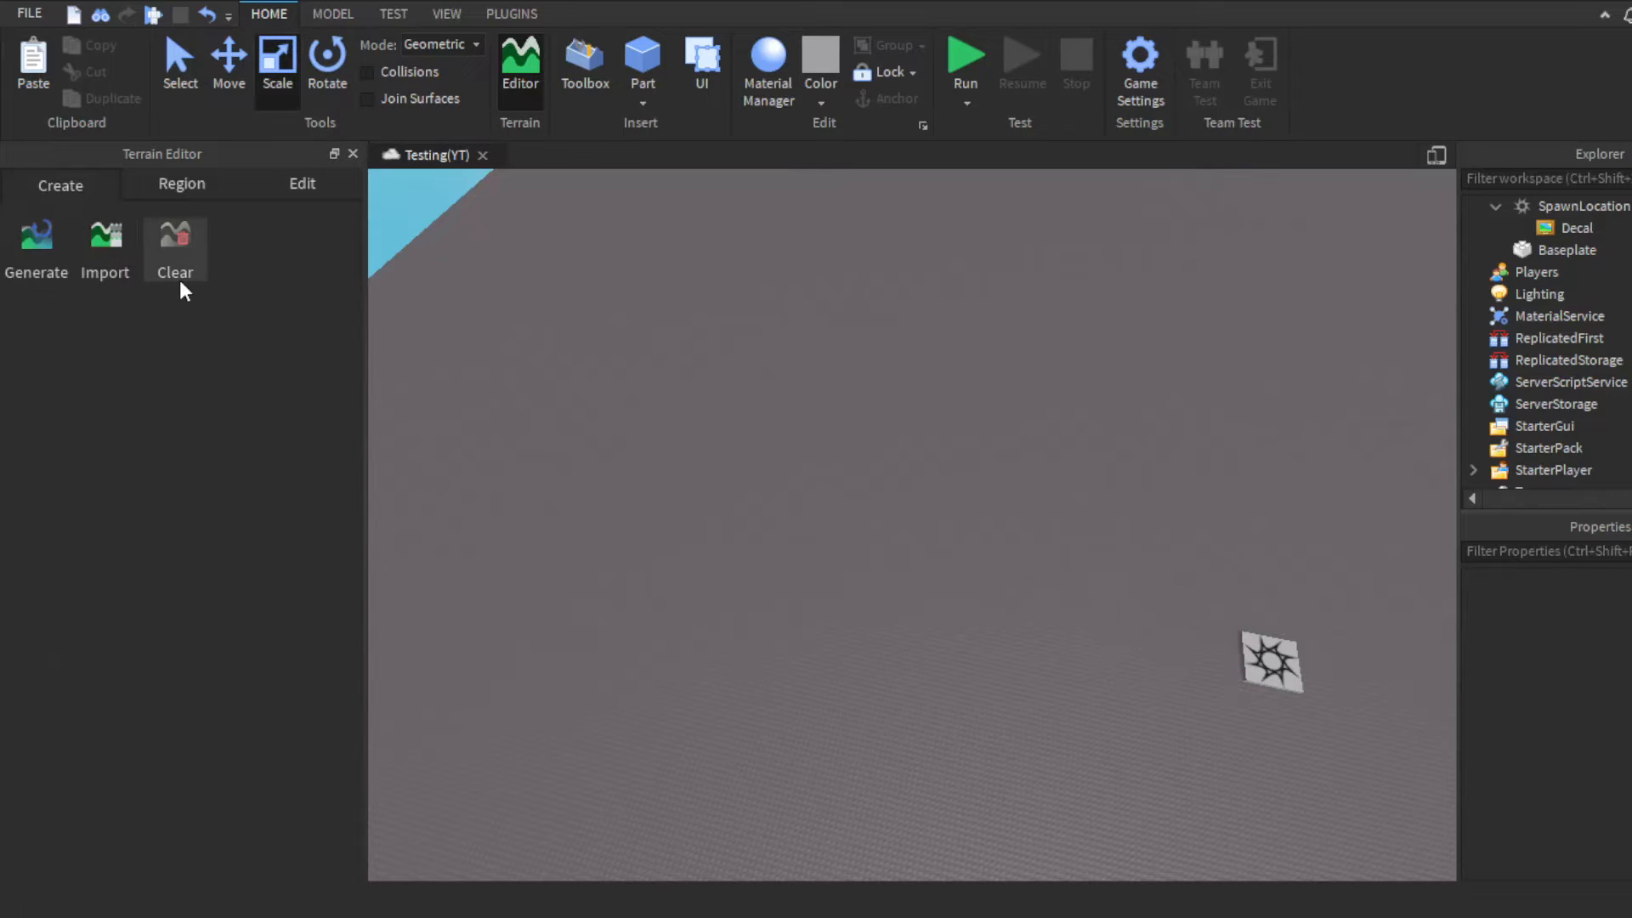
Step: Compare the Terrain Editor's Create and Region tools, and examine the Region Fill tool's merge and material settings
click(182, 184)
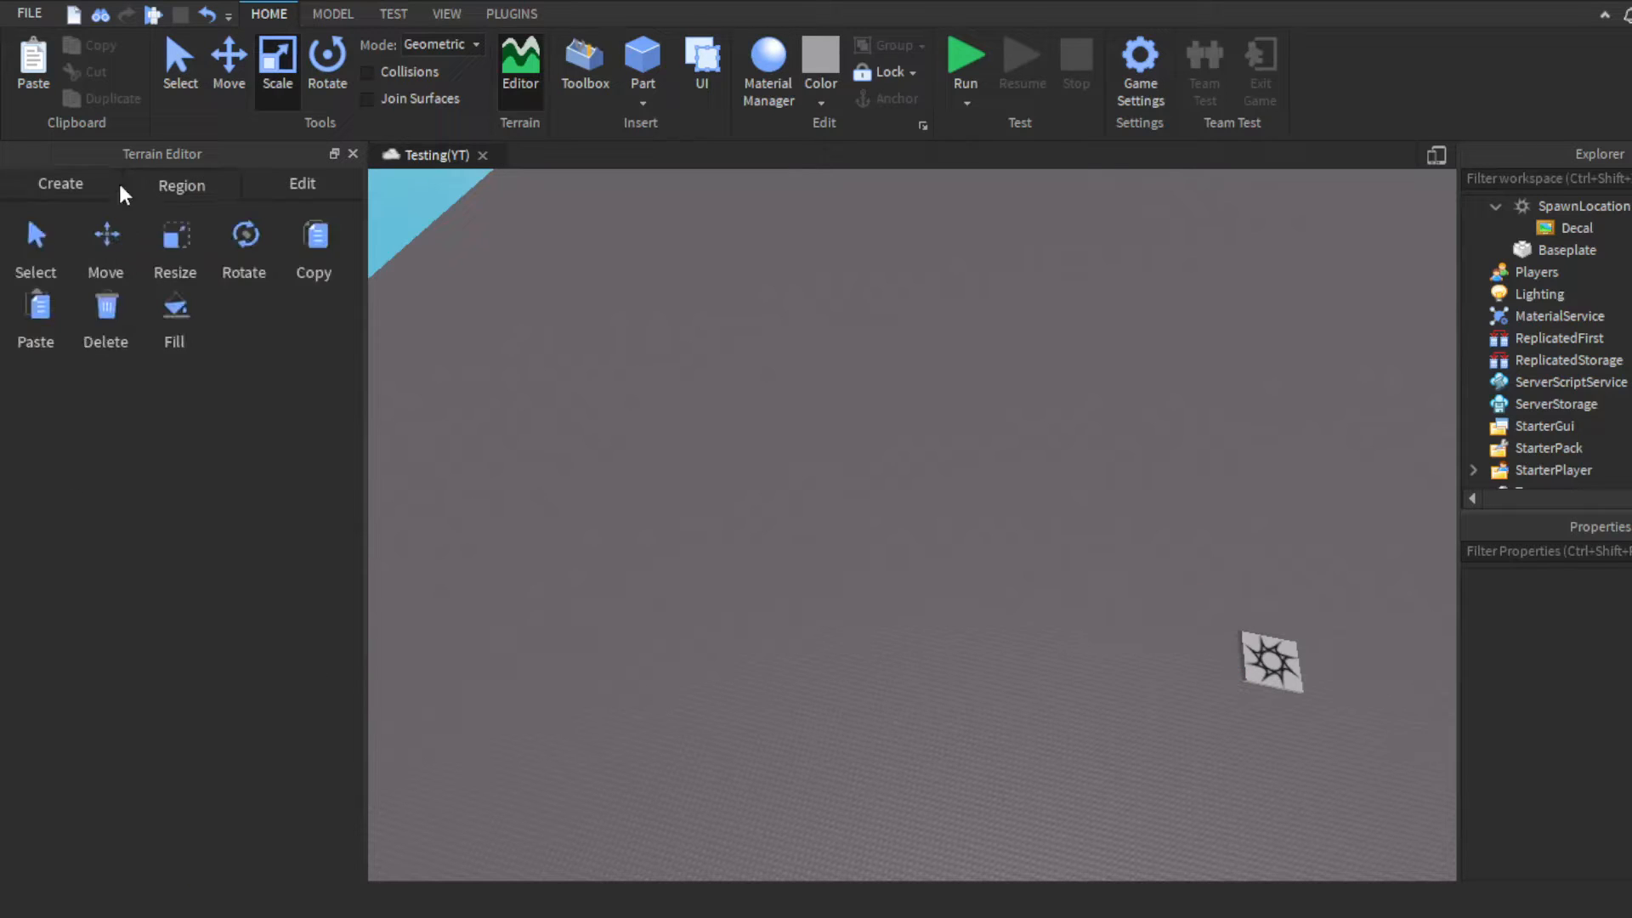
click(102, 184)
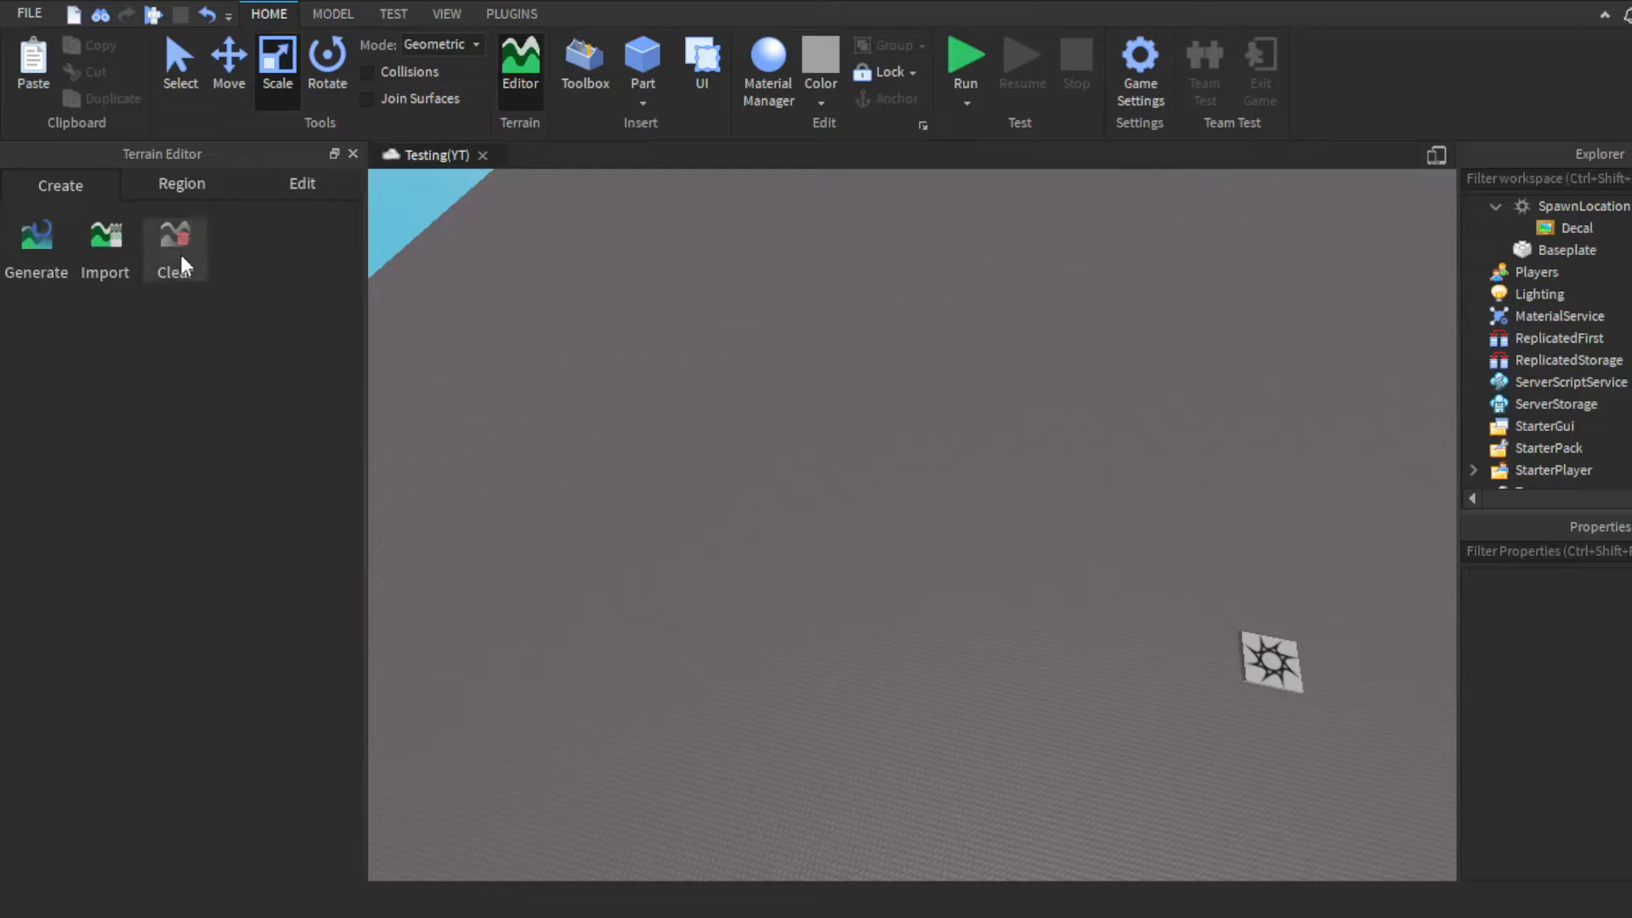
right_drag(701, 419, 672, 425)
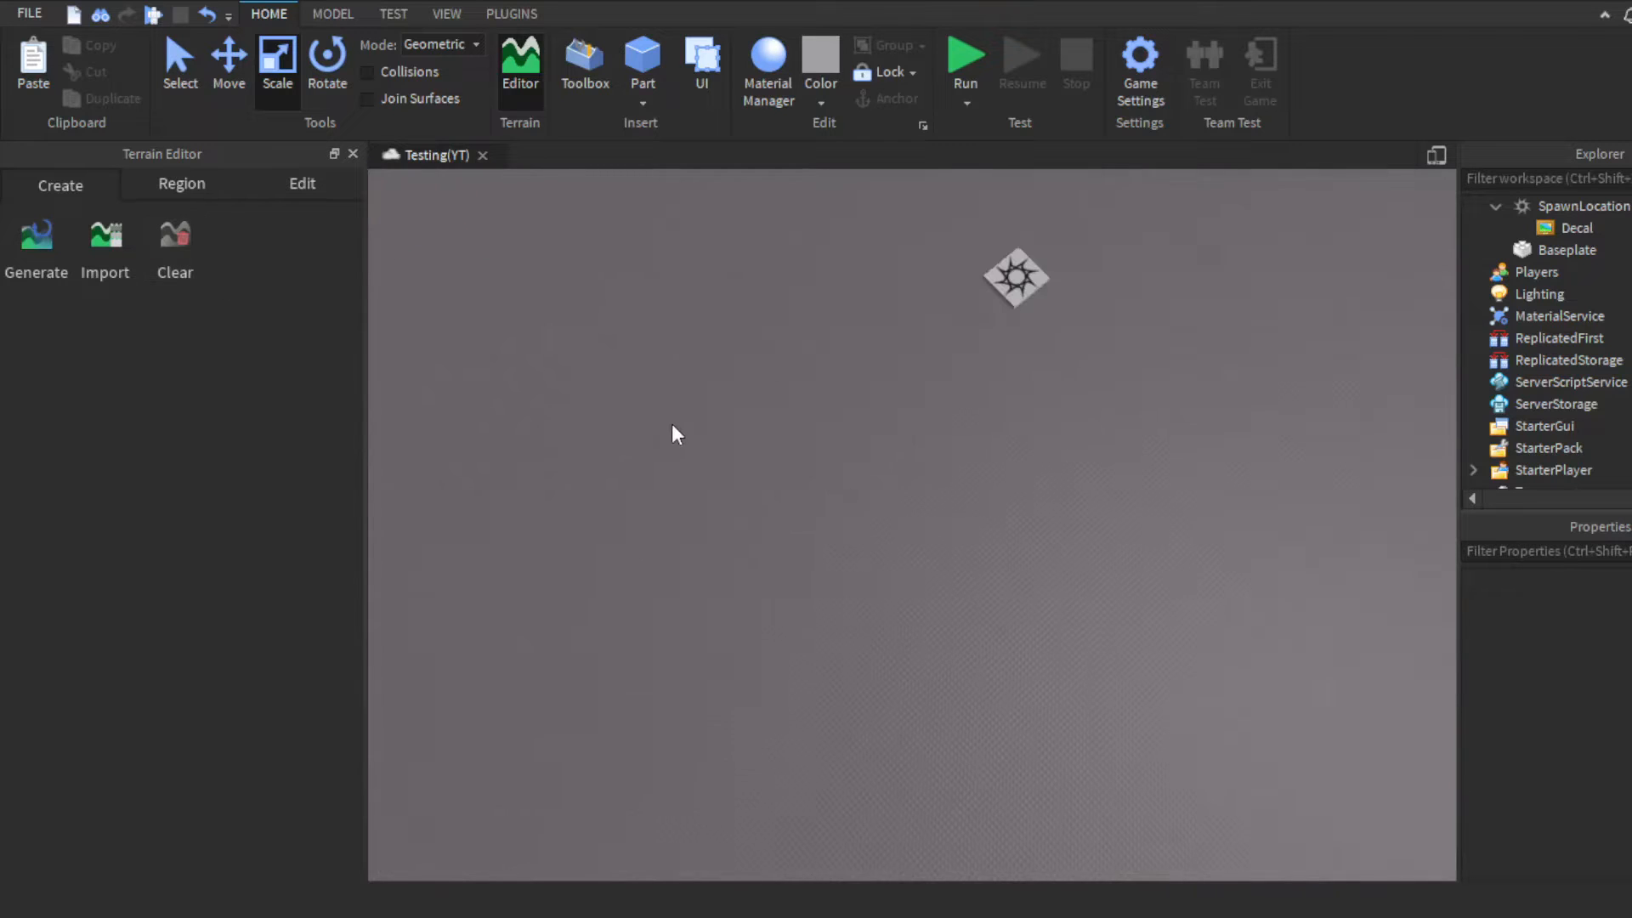
click(163, 183)
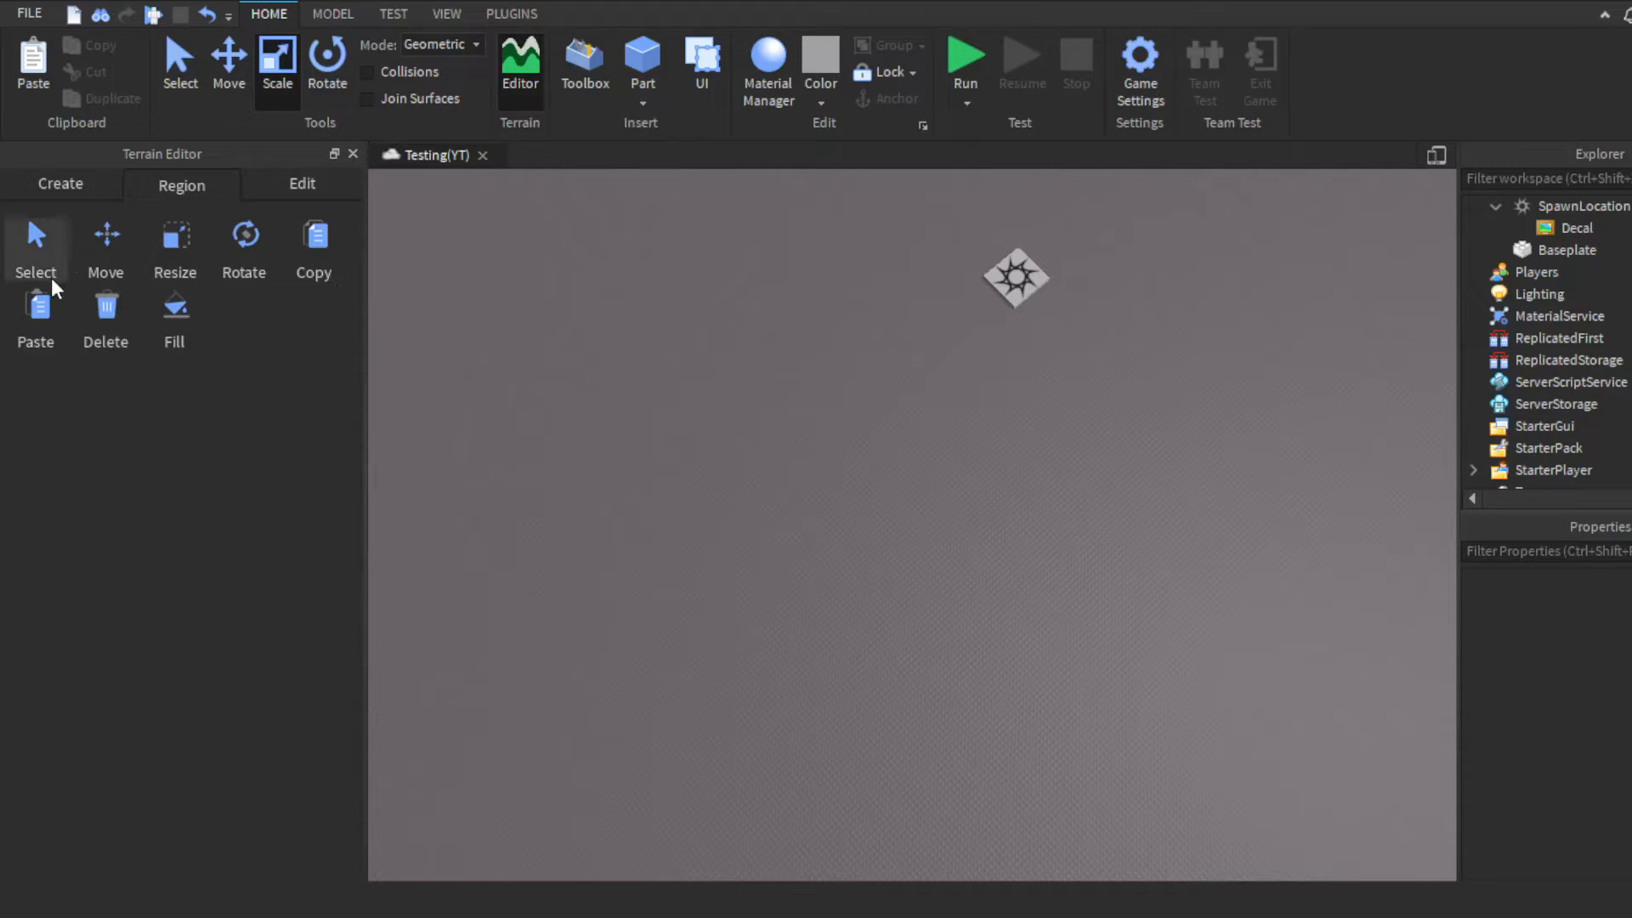
click(159, 327)
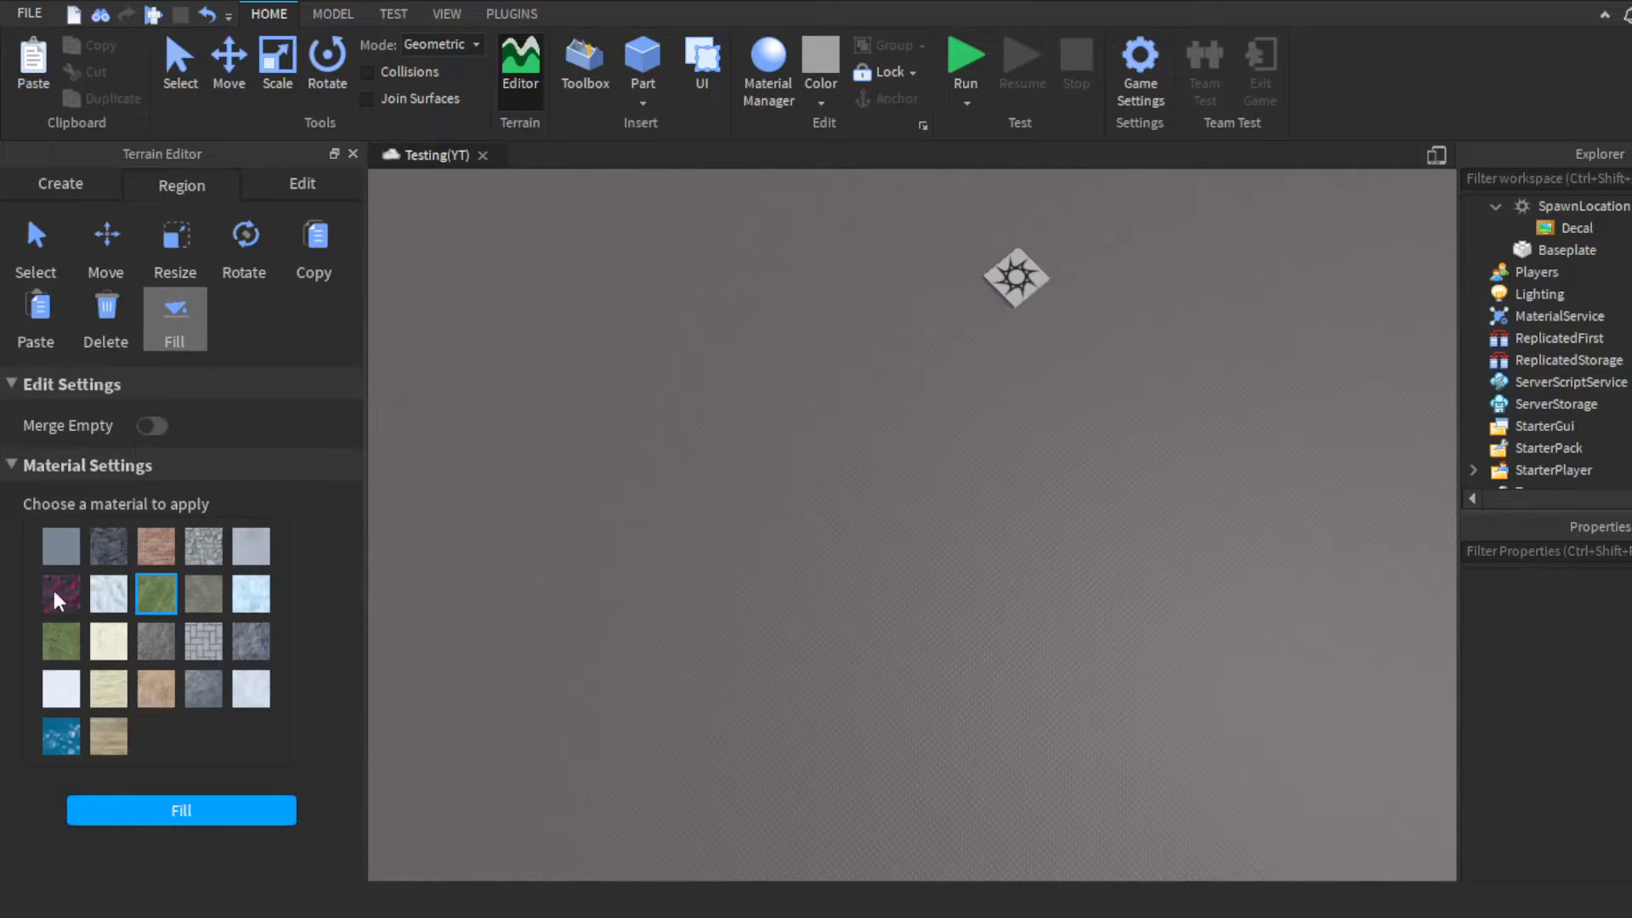
click(174, 322)
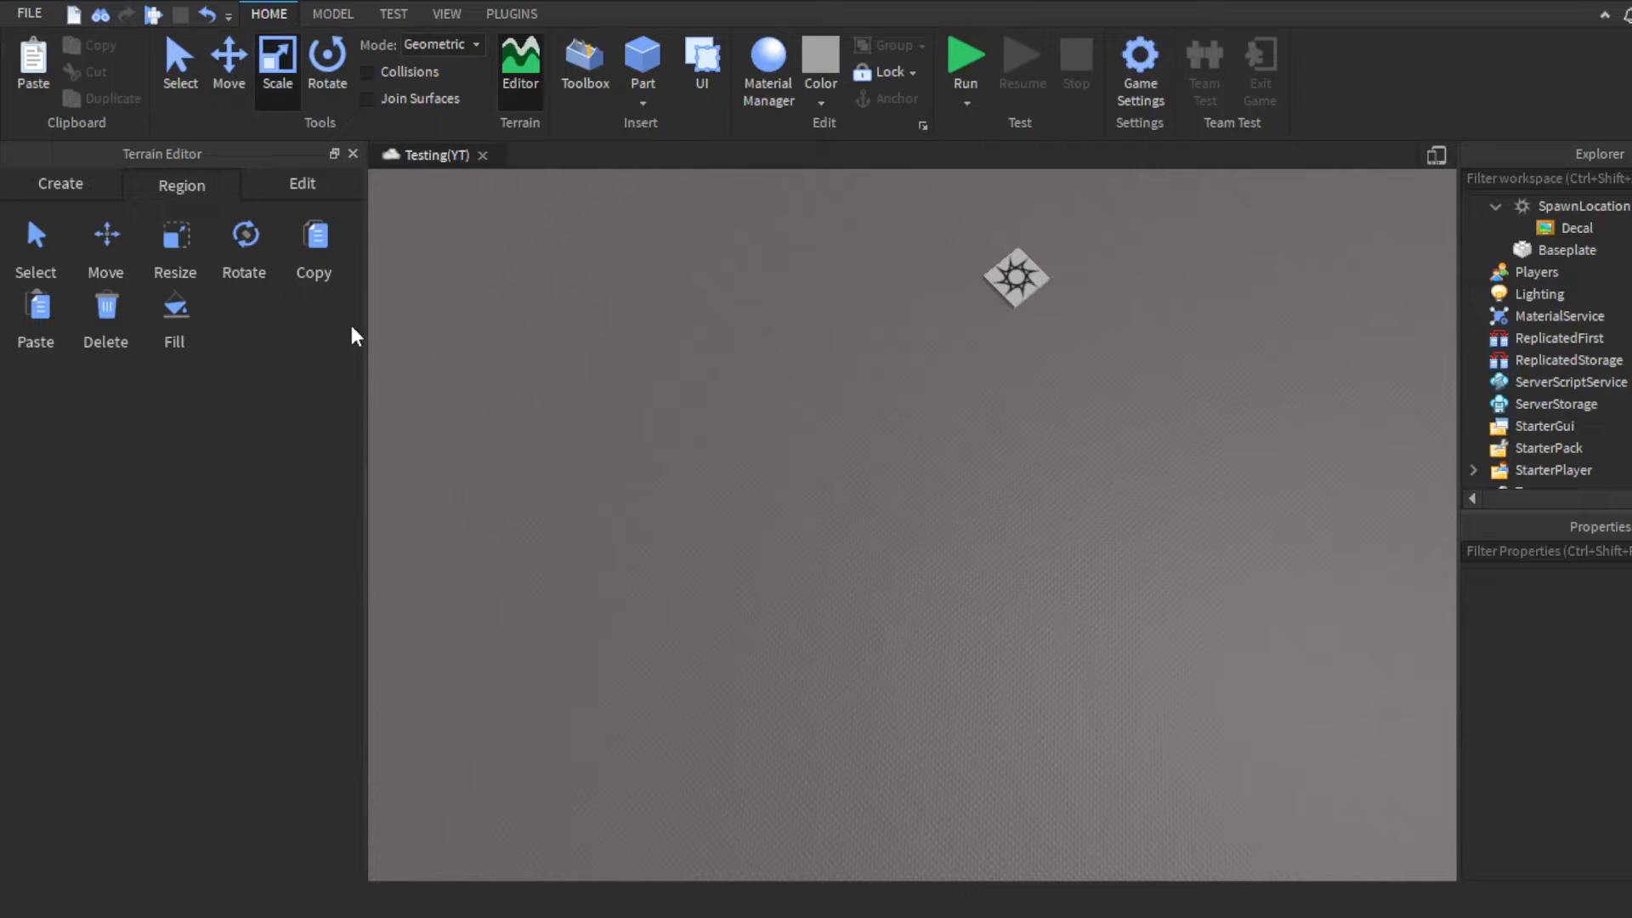
Step: Look through the terrain Edit brushes and their settings: Add, Subtract, Grow, Erode and Paint
click(302, 183)
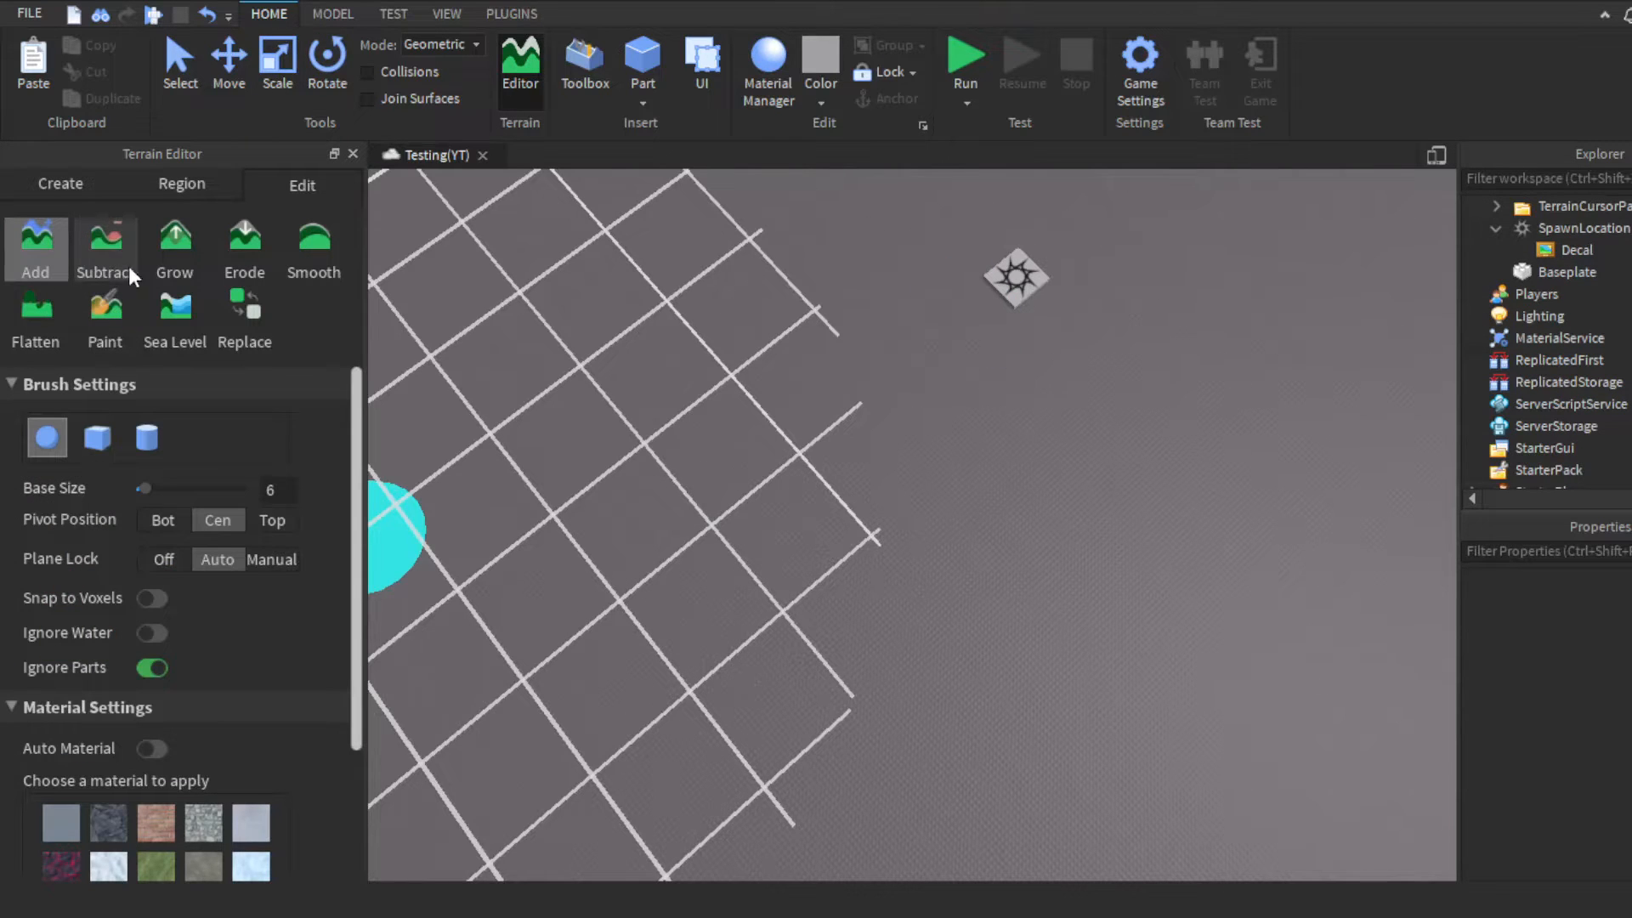
click(111, 255)
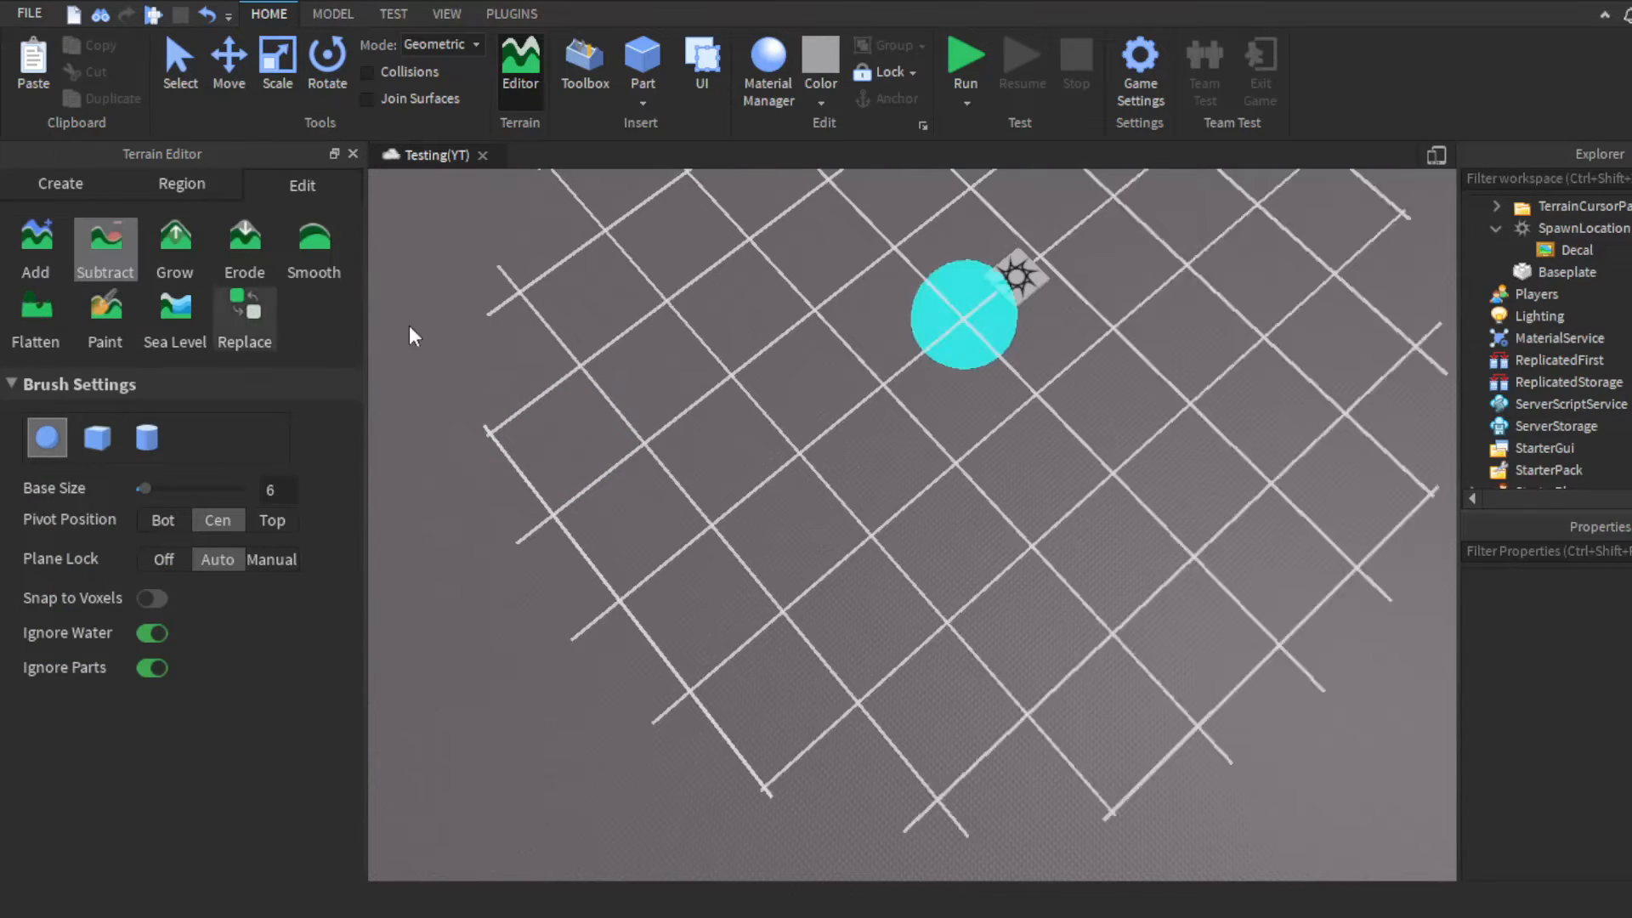
click(198, 255)
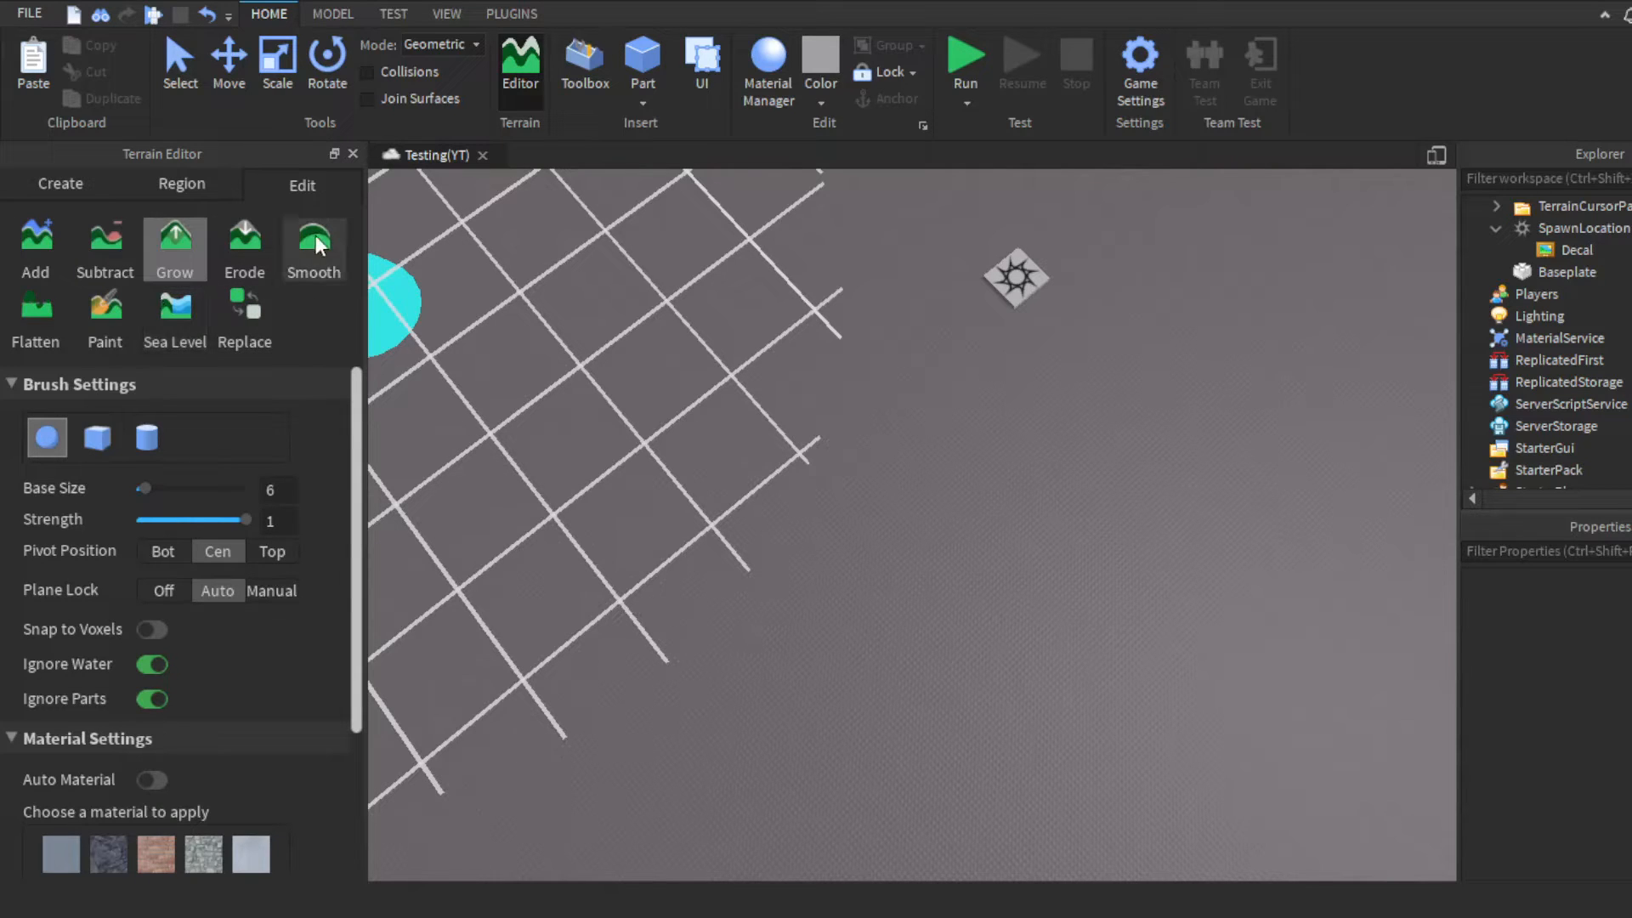
click(106, 257)
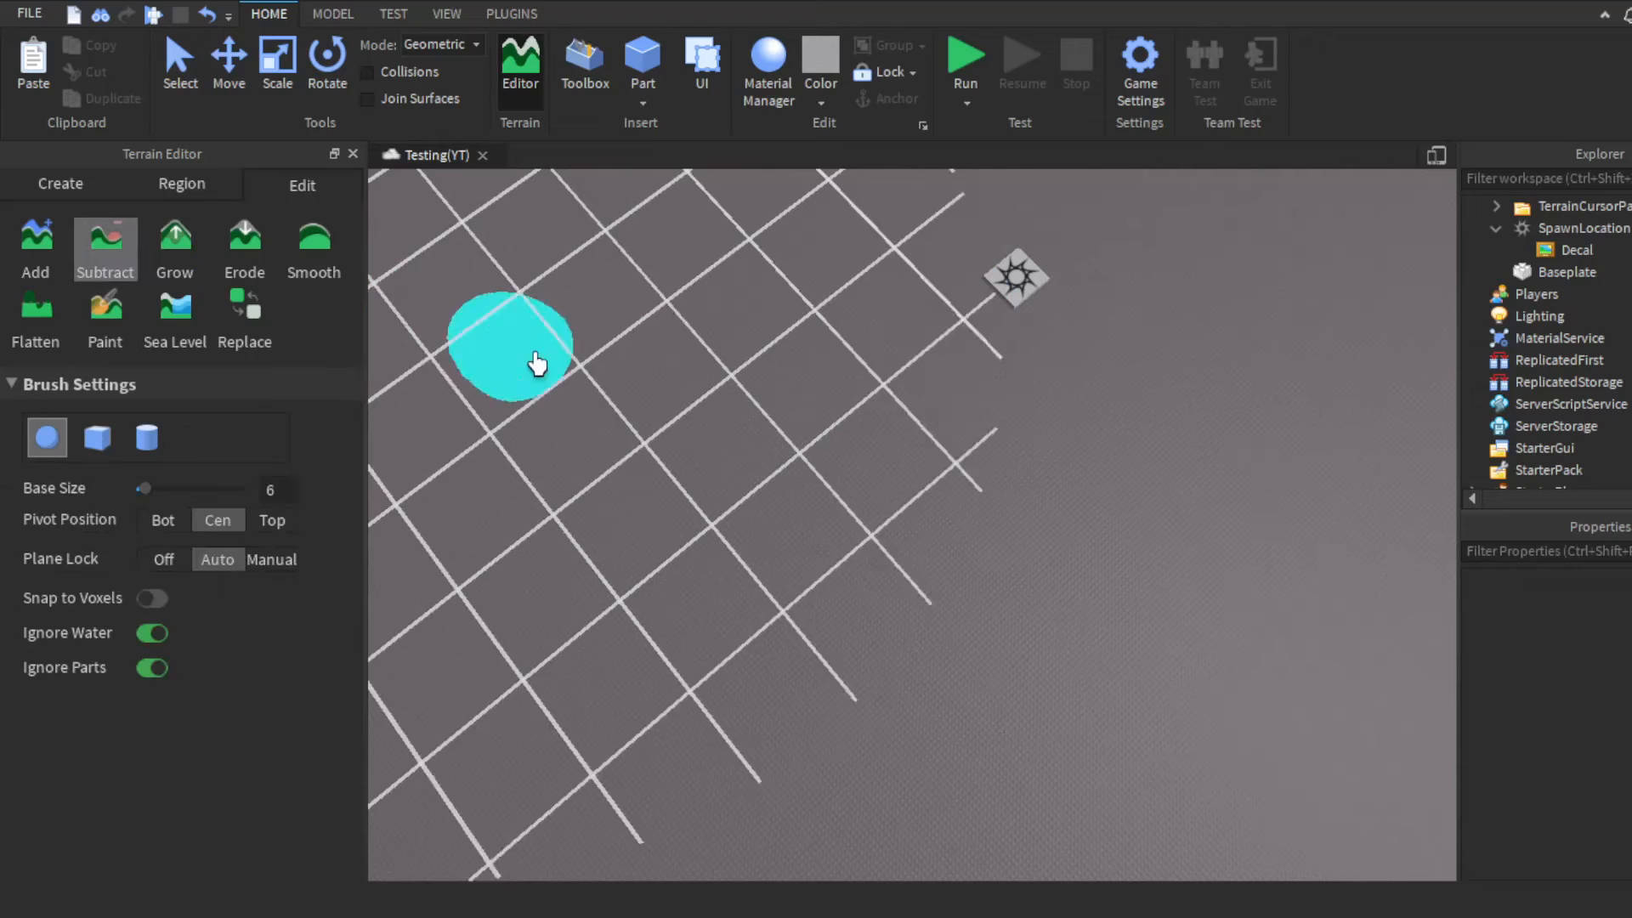
click(10, 263)
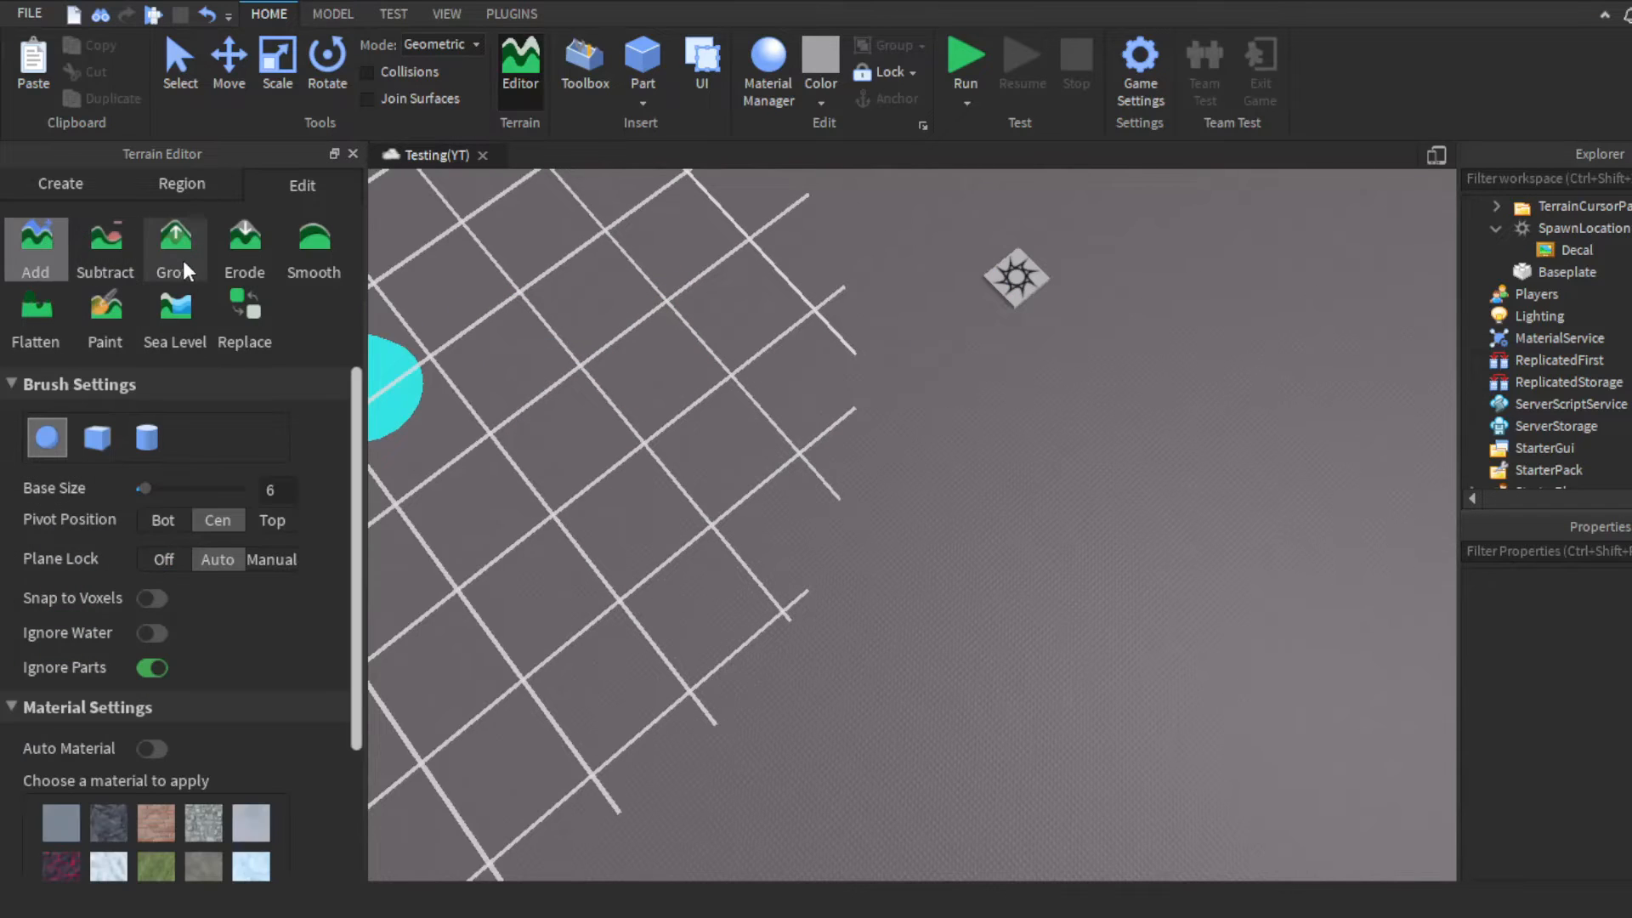
click(255, 249)
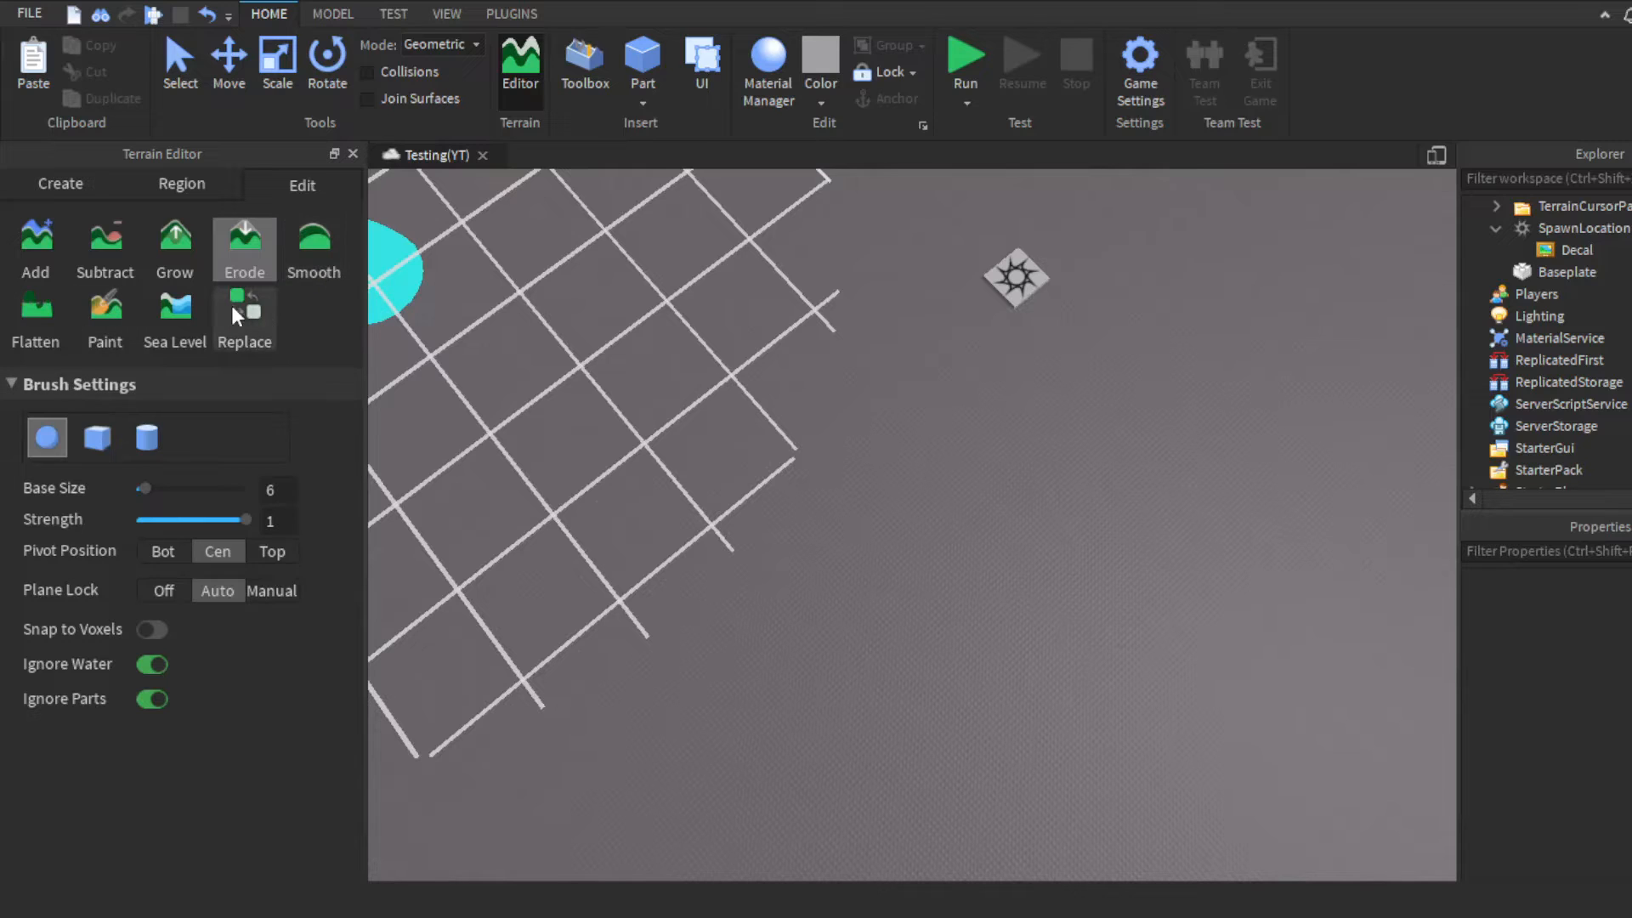
click(98, 327)
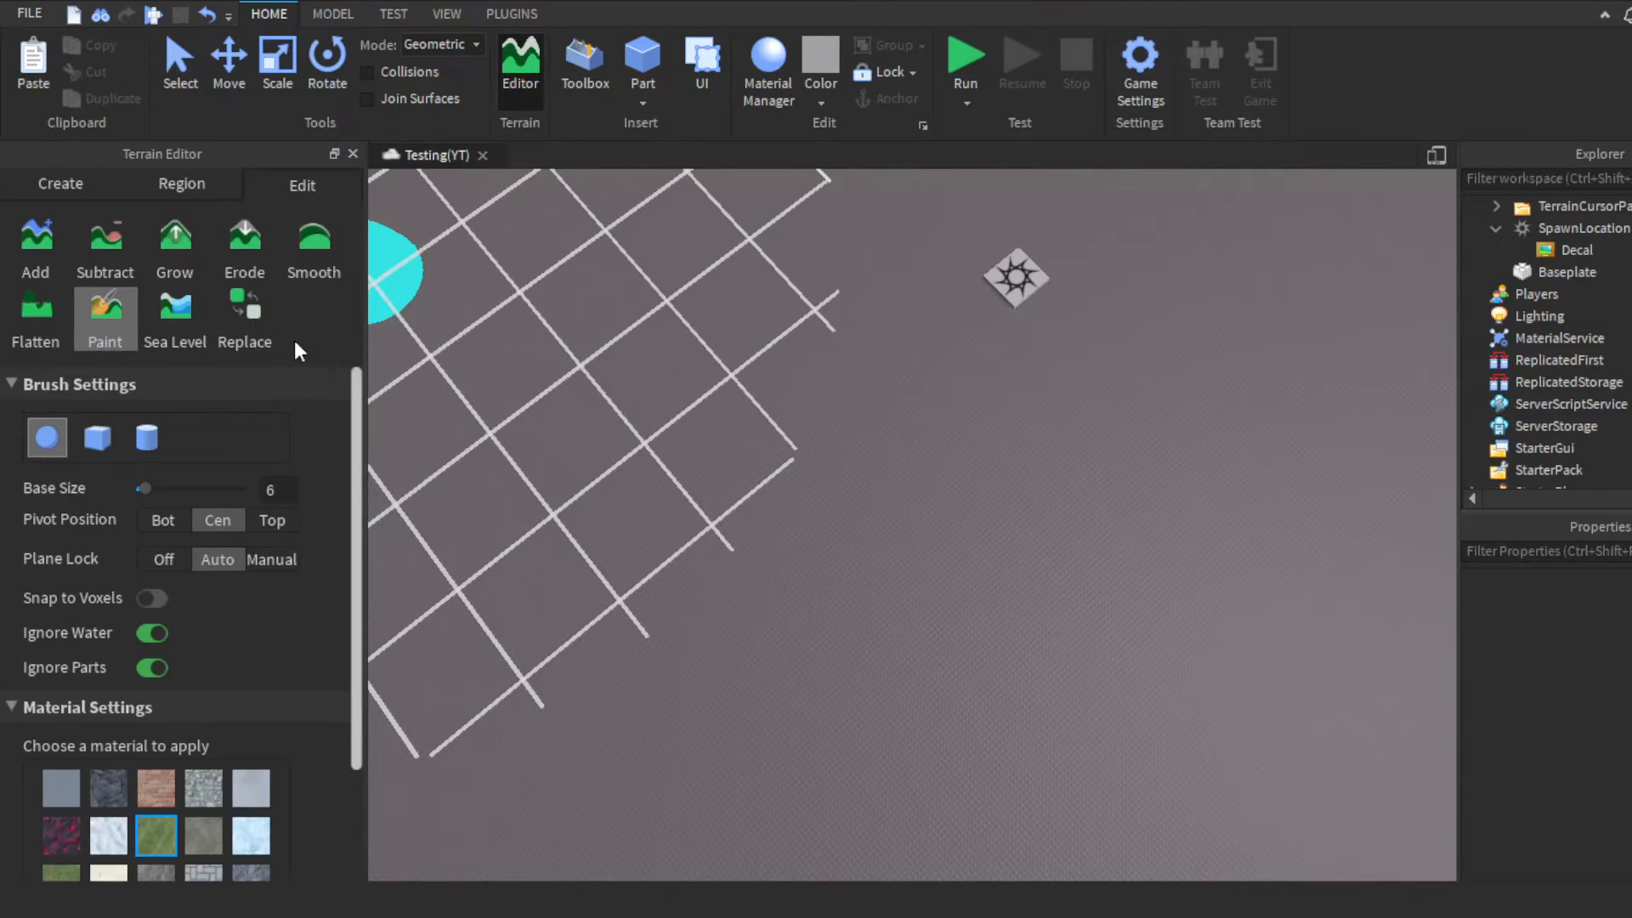
Step: Close the Terrain Editor, open the Toolbox and switch its asset type through Plugins and Audio back to Models
click(353, 156)
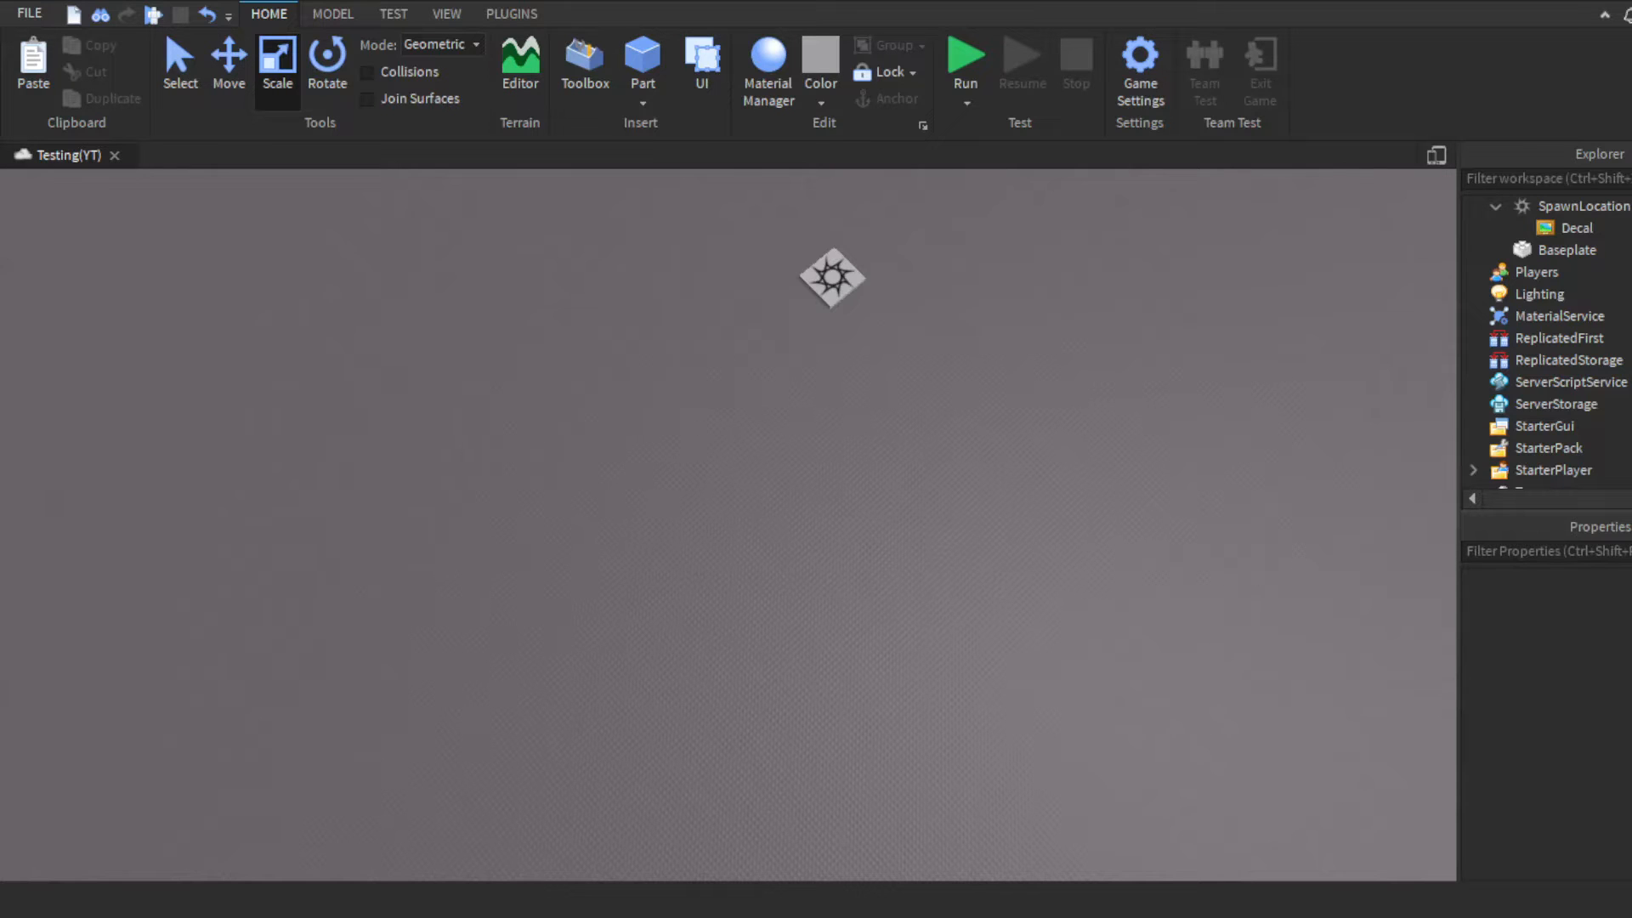
click(581, 104)
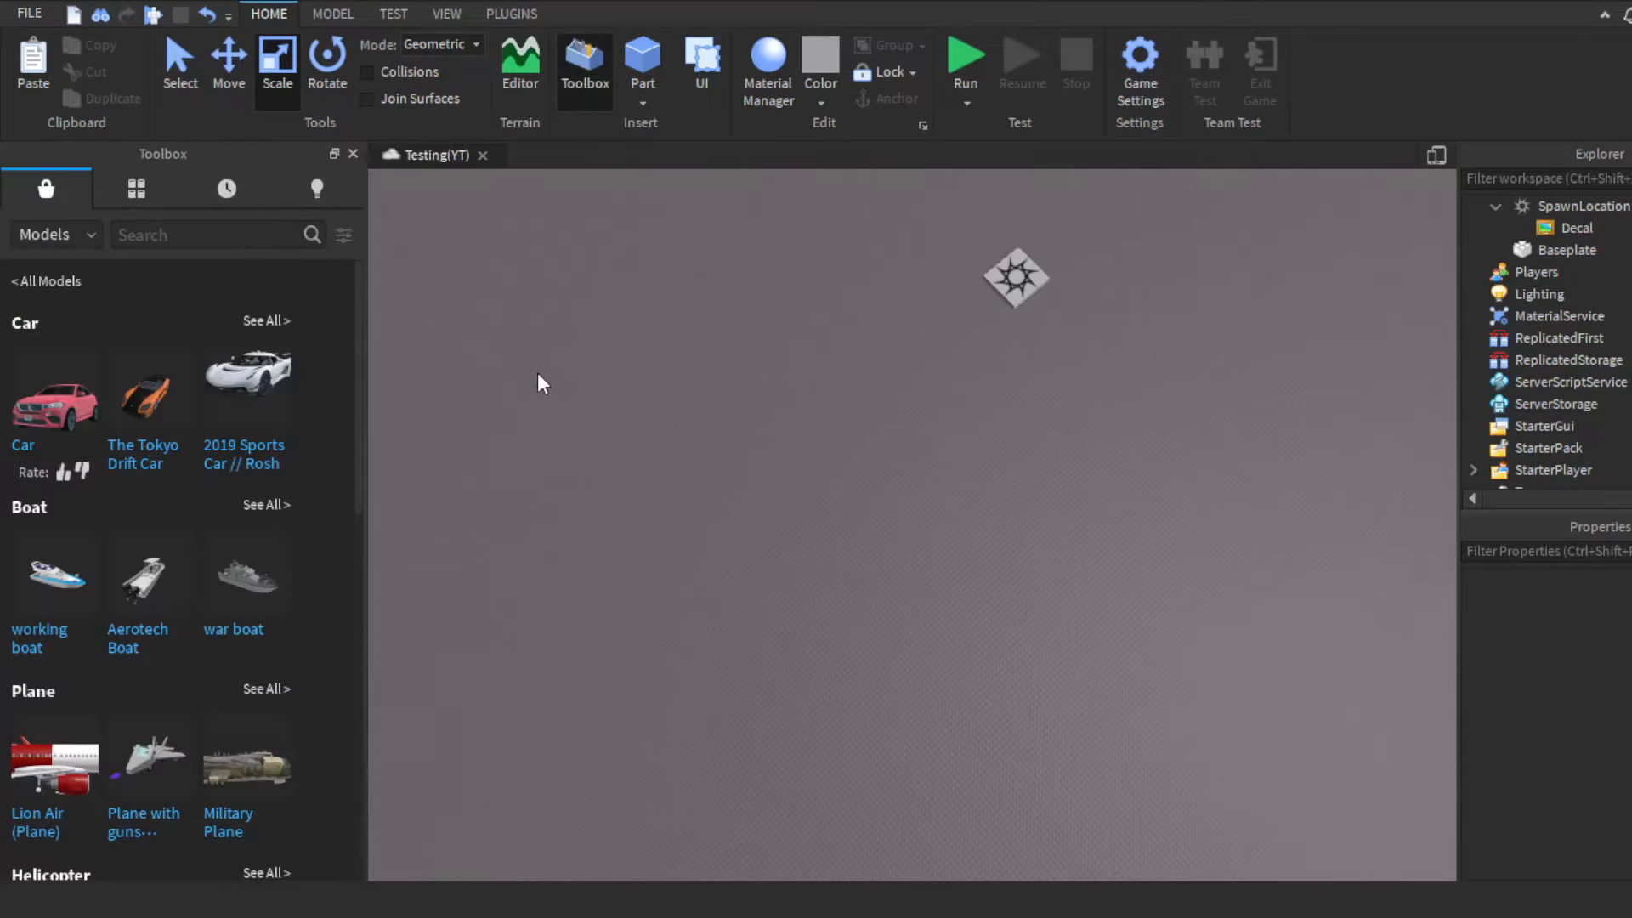
click(74, 237)
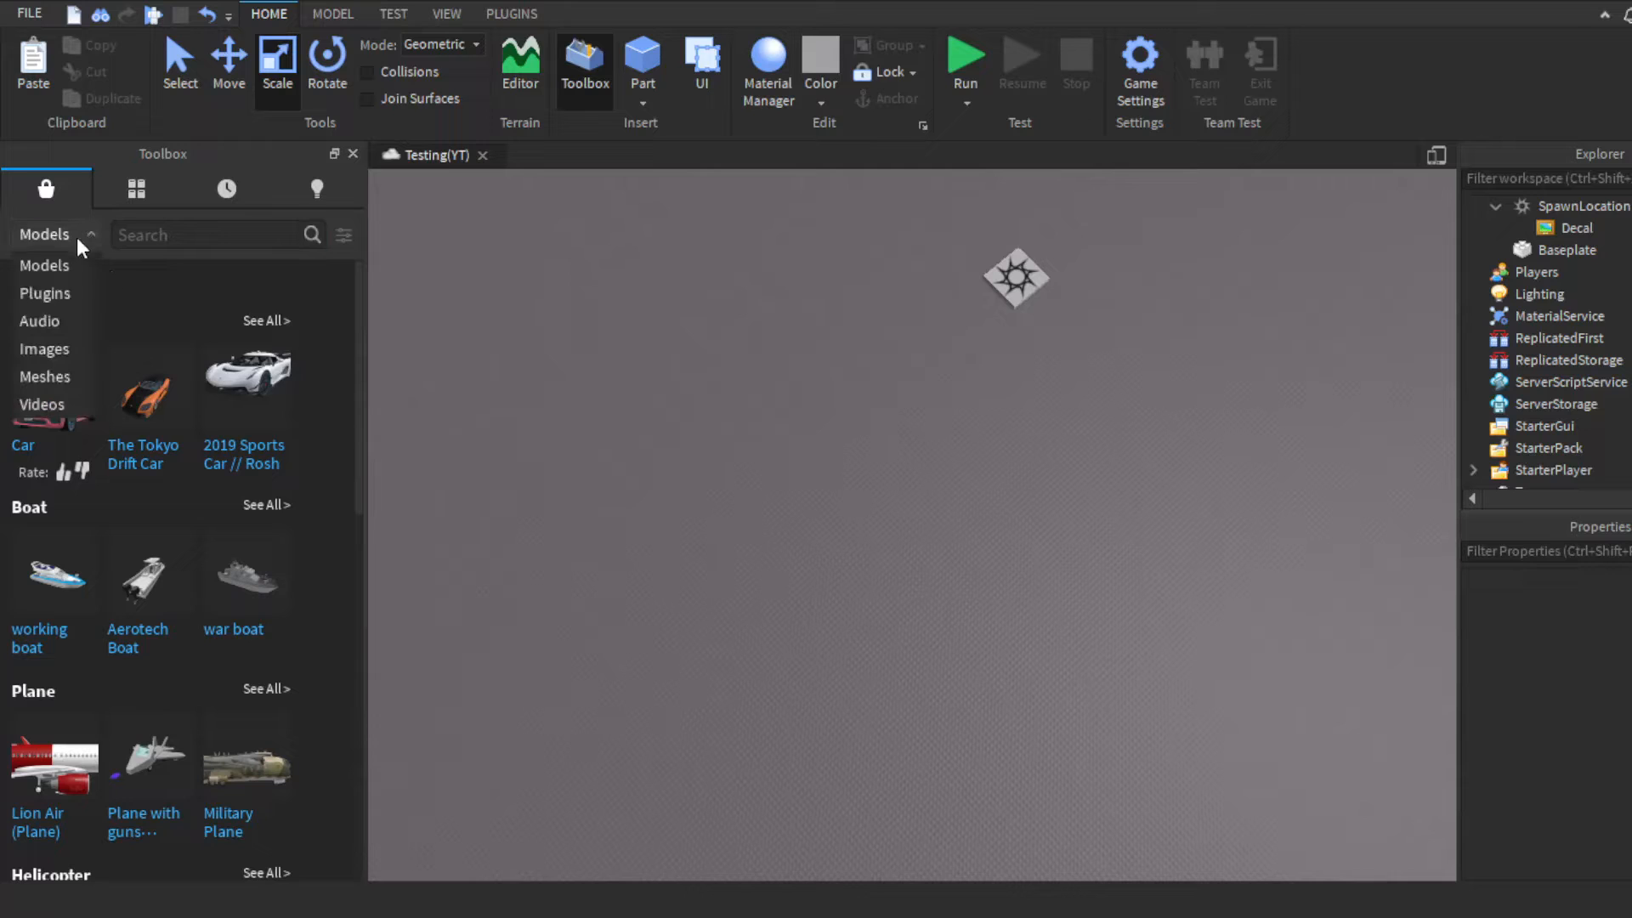
click(64, 291)
click(61, 236)
click(25, 328)
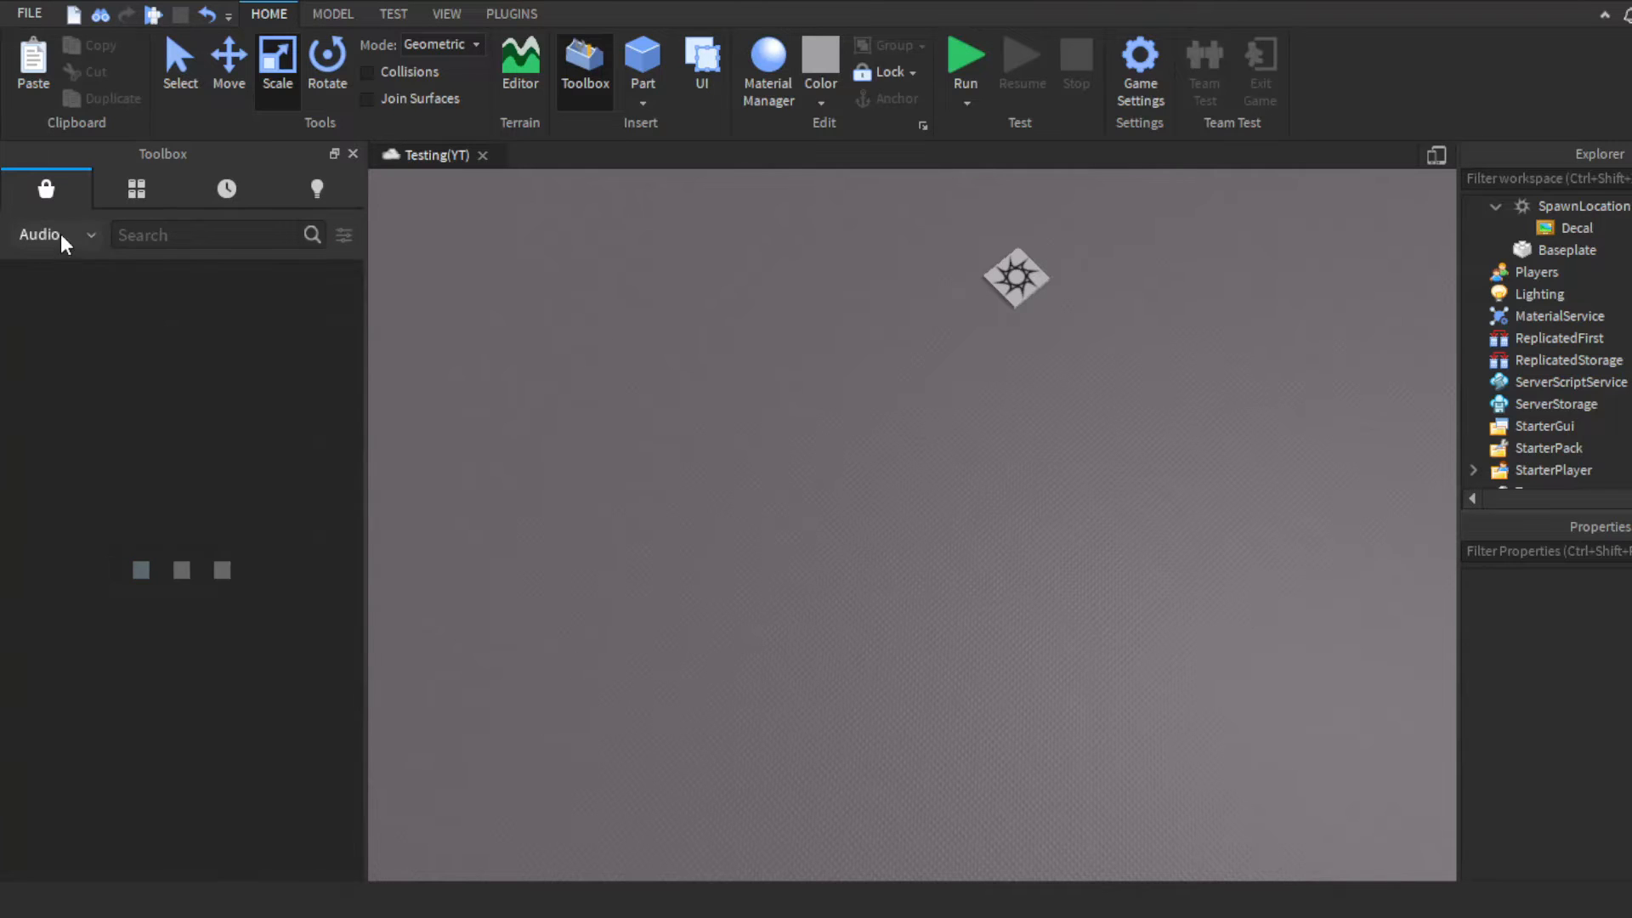
click(61, 235)
click(48, 266)
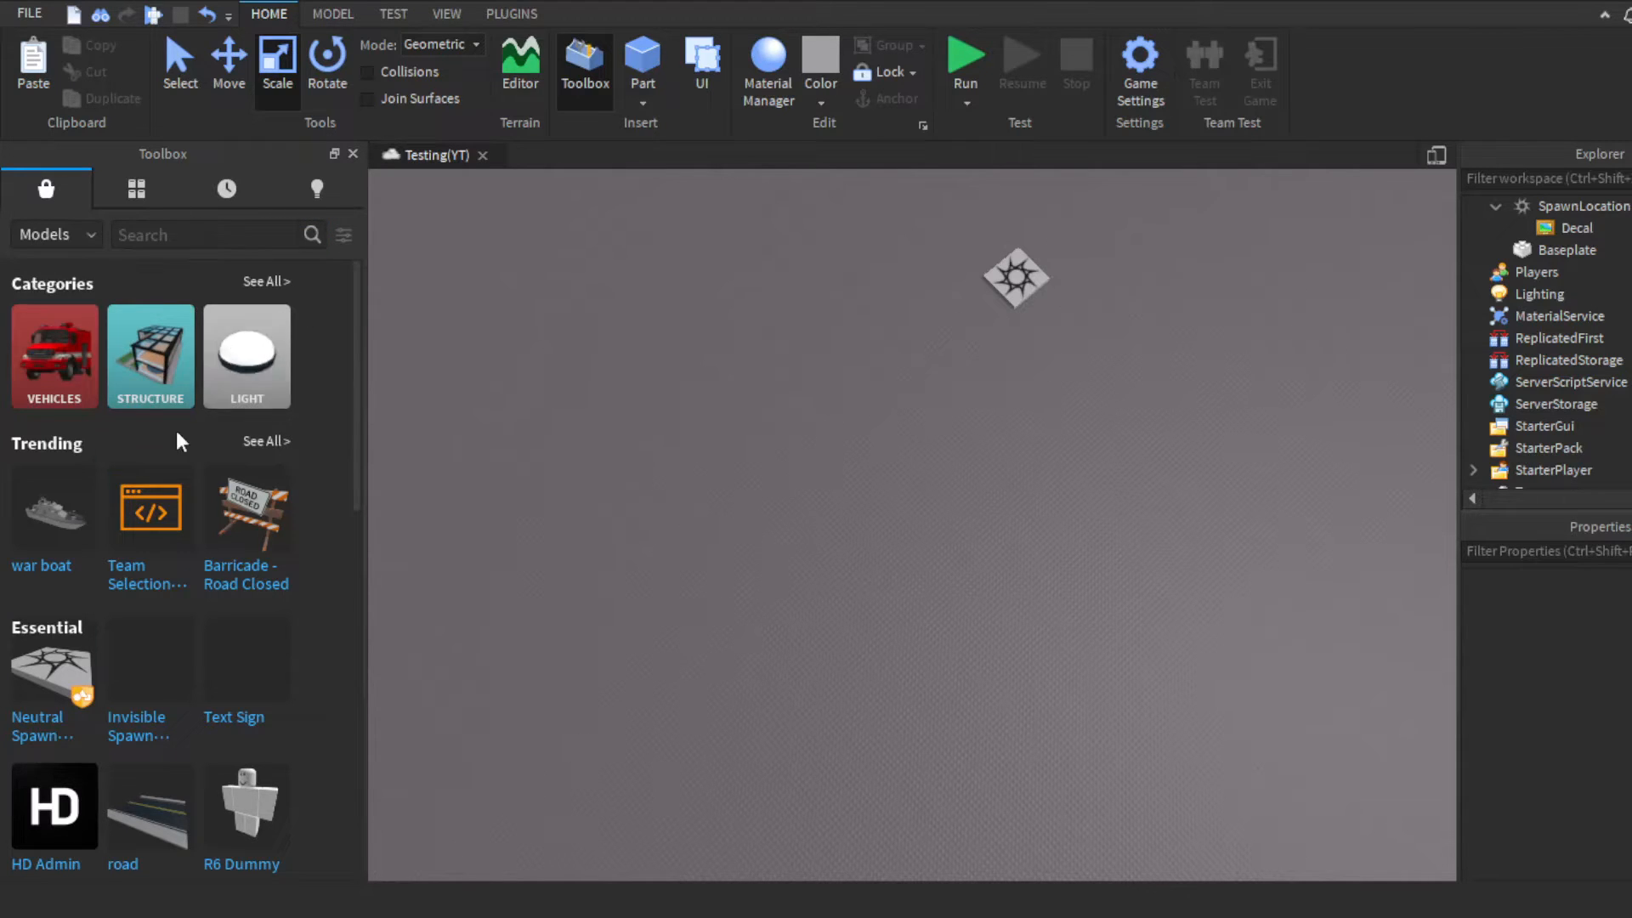
Step: Browse the Toolbox's trending and essential models and return to the start of the list
scroll(176, 430, down, 4)
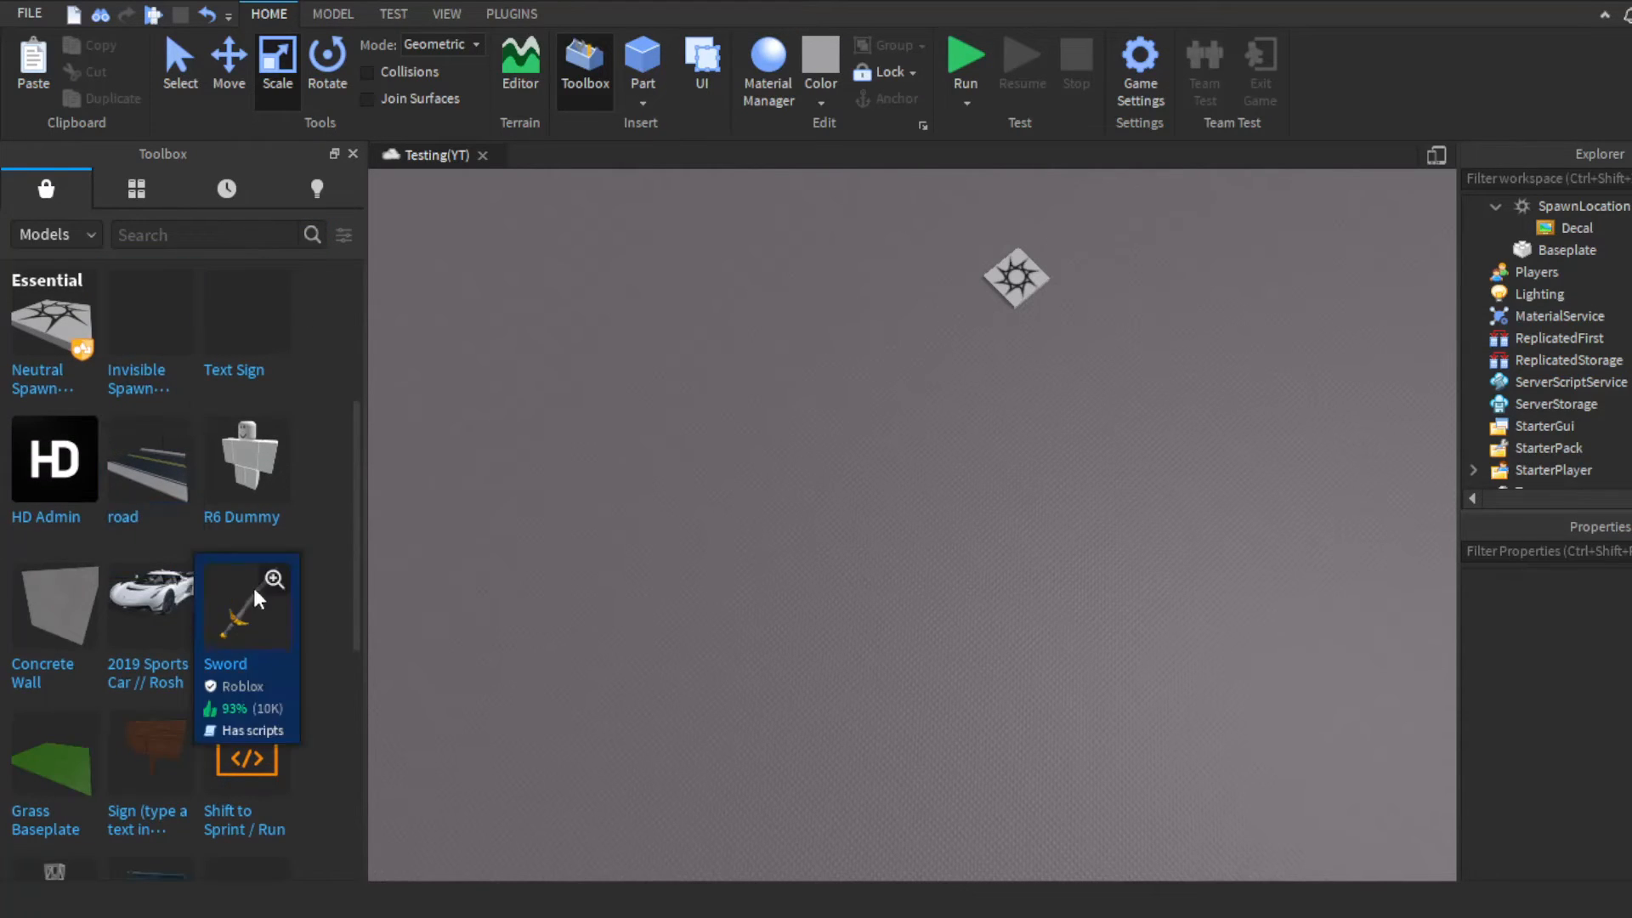
scroll(136, 435, up, 4)
scroll(213, 484, down, 8)
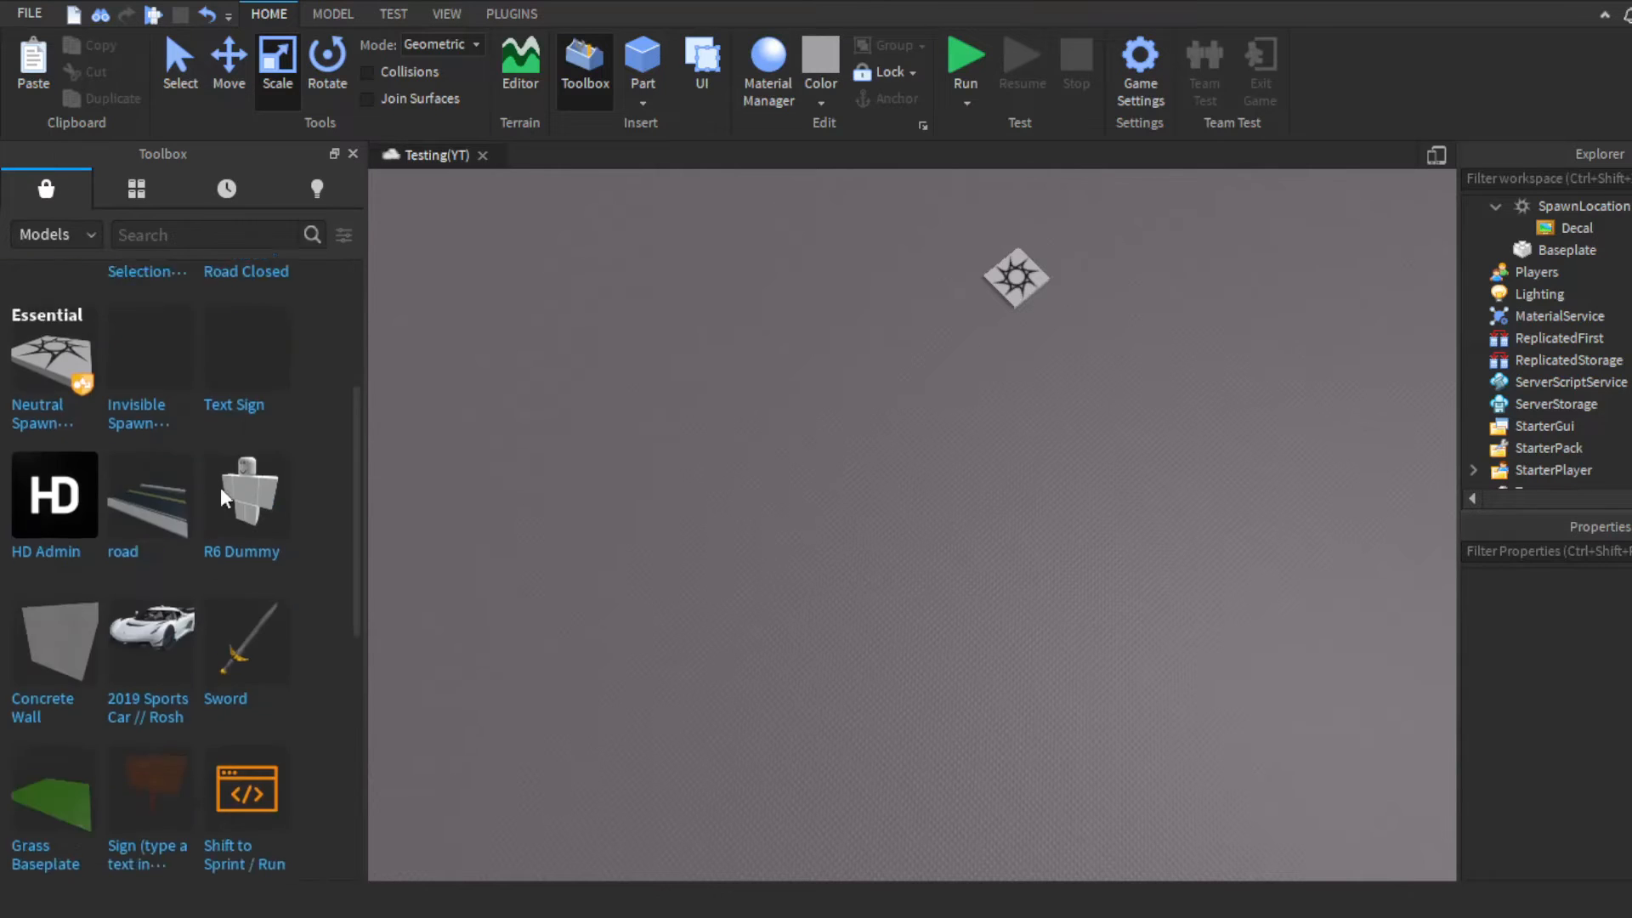
mouse_move(272, 370)
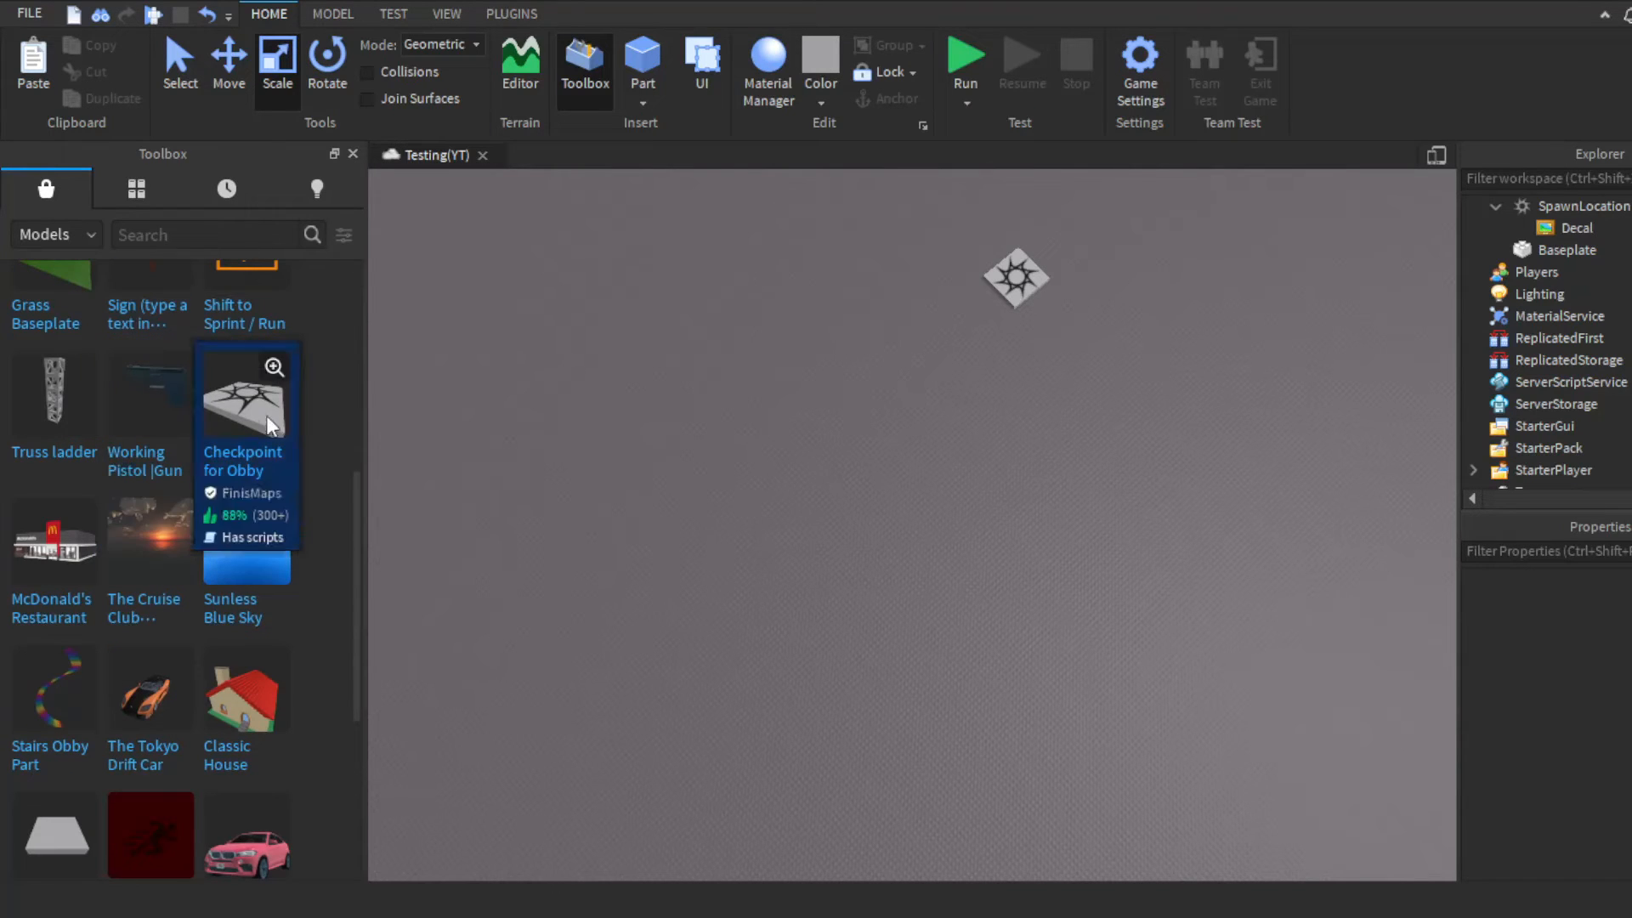
mouse_move(119, 378)
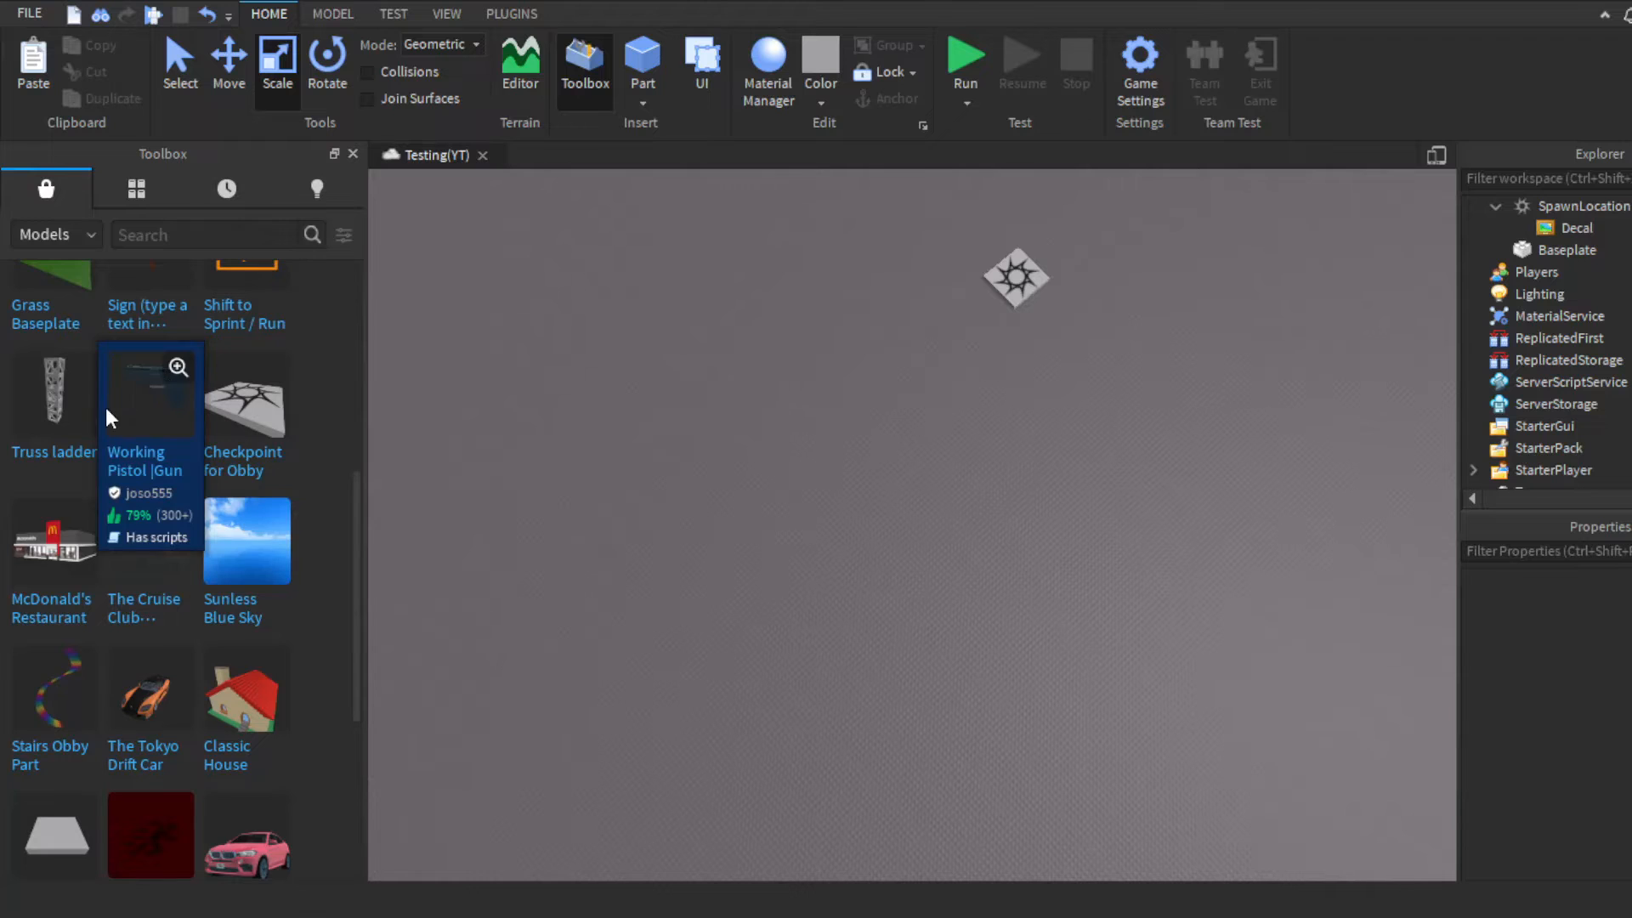
scroll(170, 376, down, 2)
scroll(207, 366, down, 2)
mouse_move(211, 451)
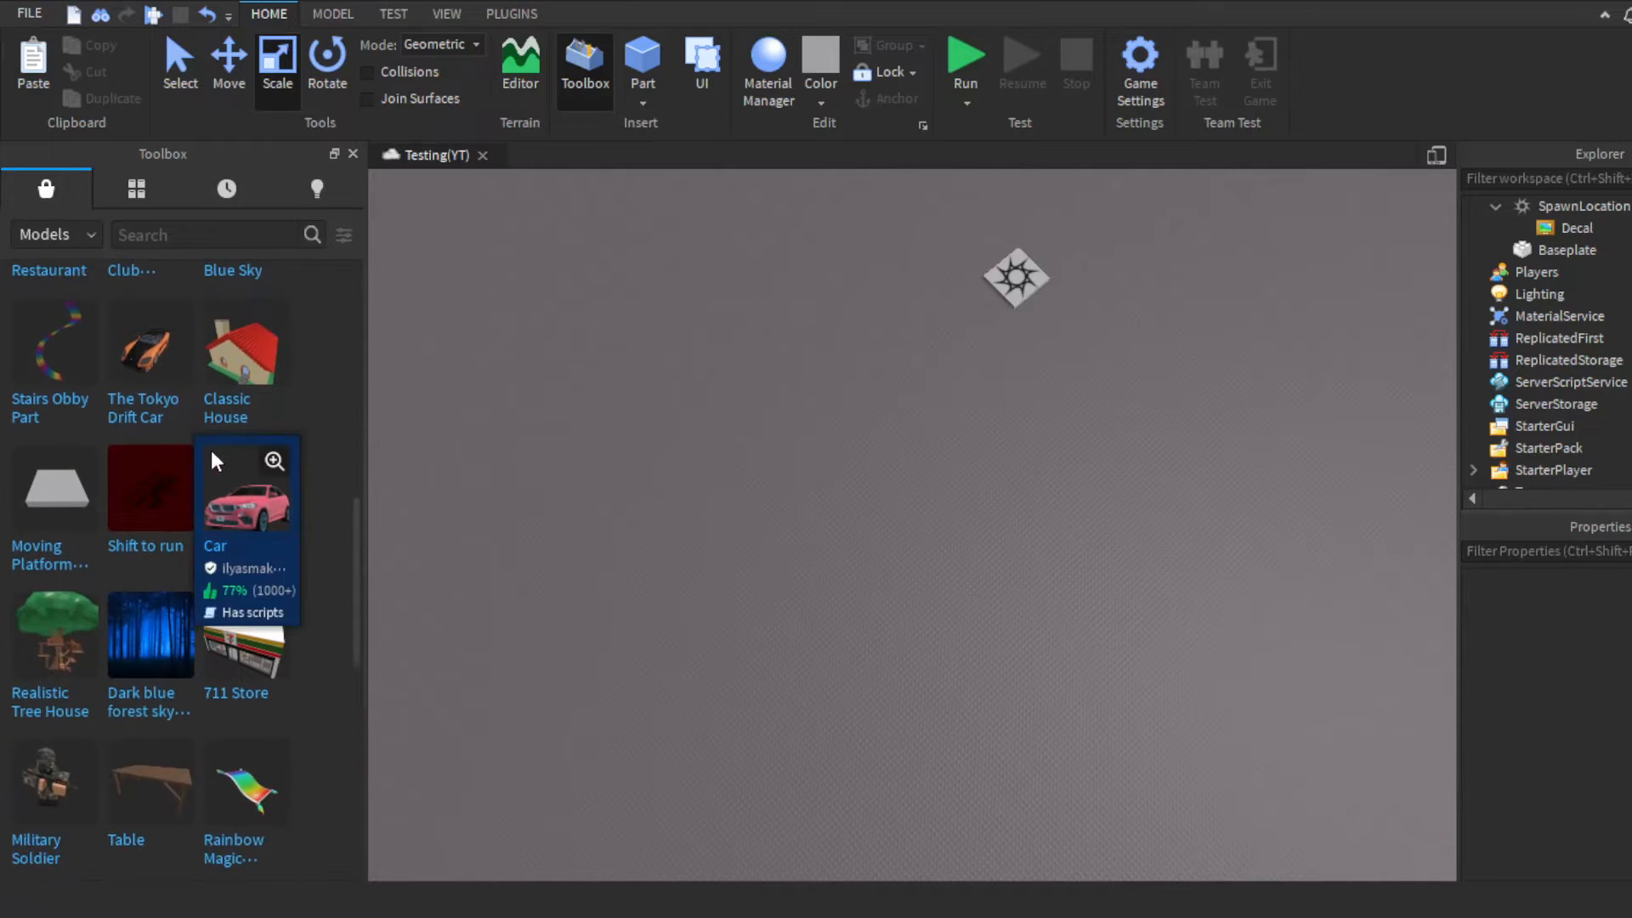
scroll(150, 353, up, 12)
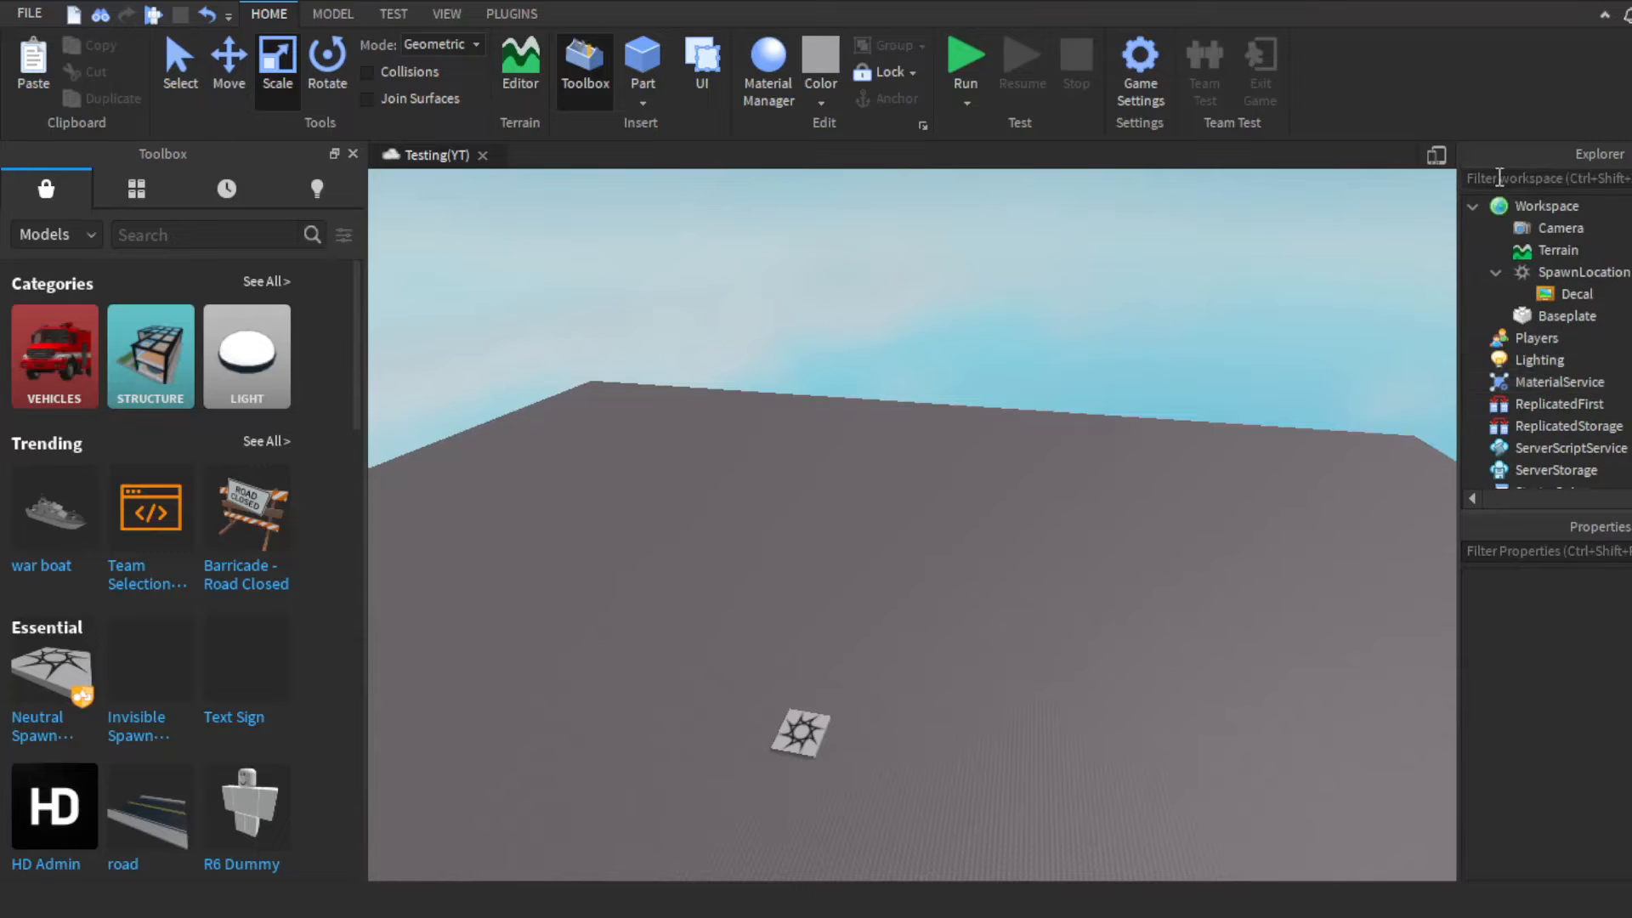
Step: Select Workspace in the Explorer, clear the selection and look through the remaining services
click(1549, 206)
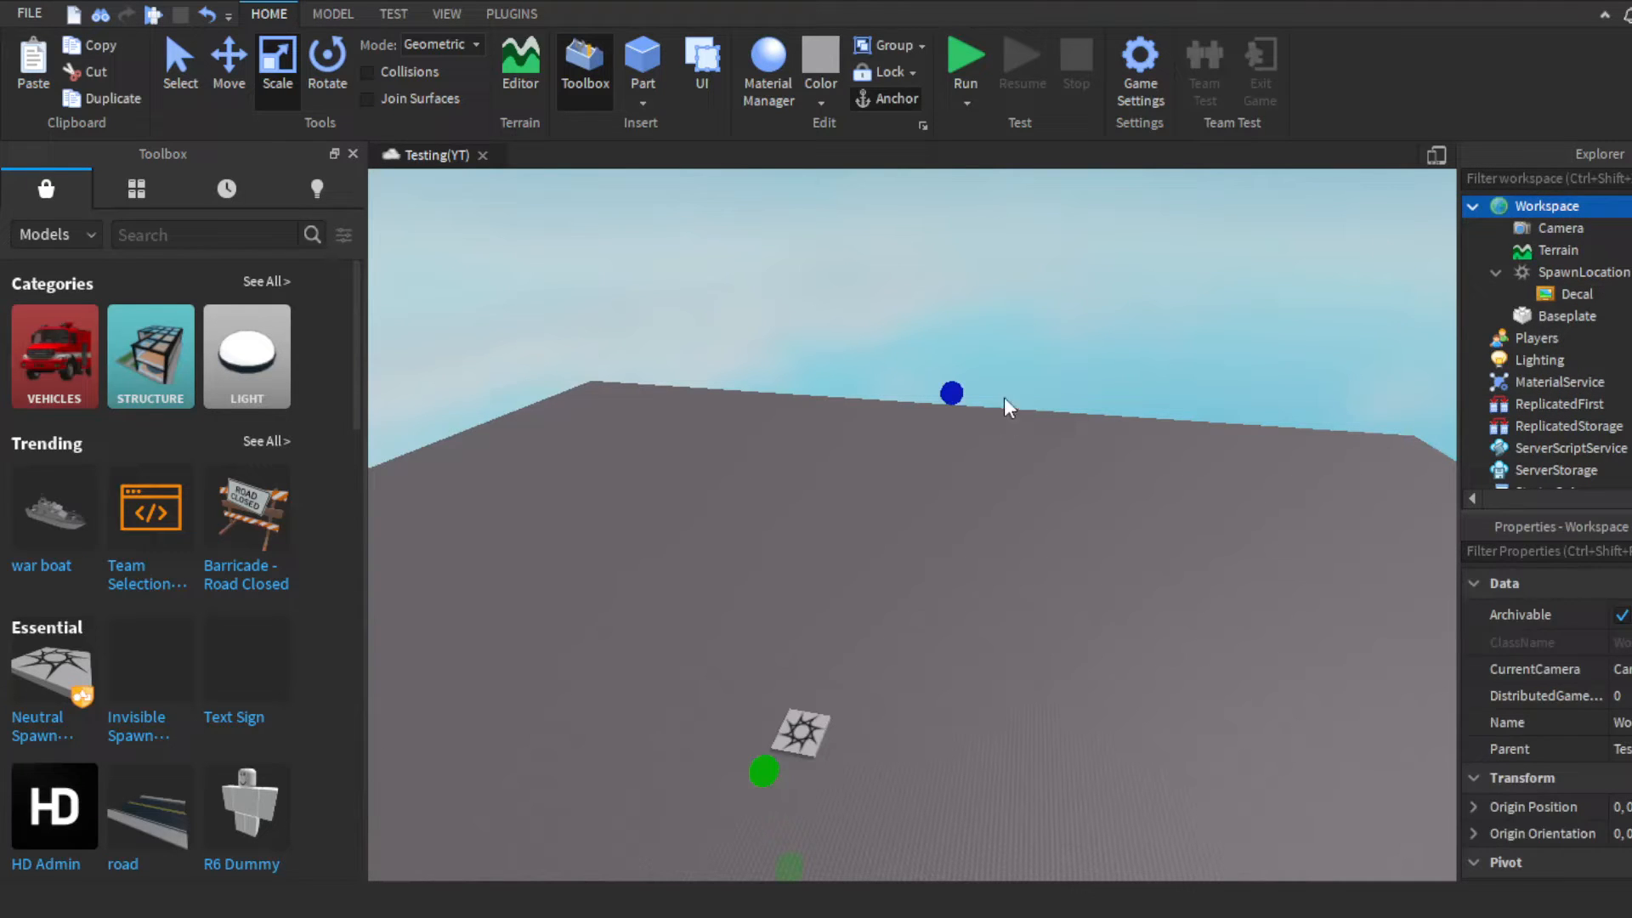
click(1037, 361)
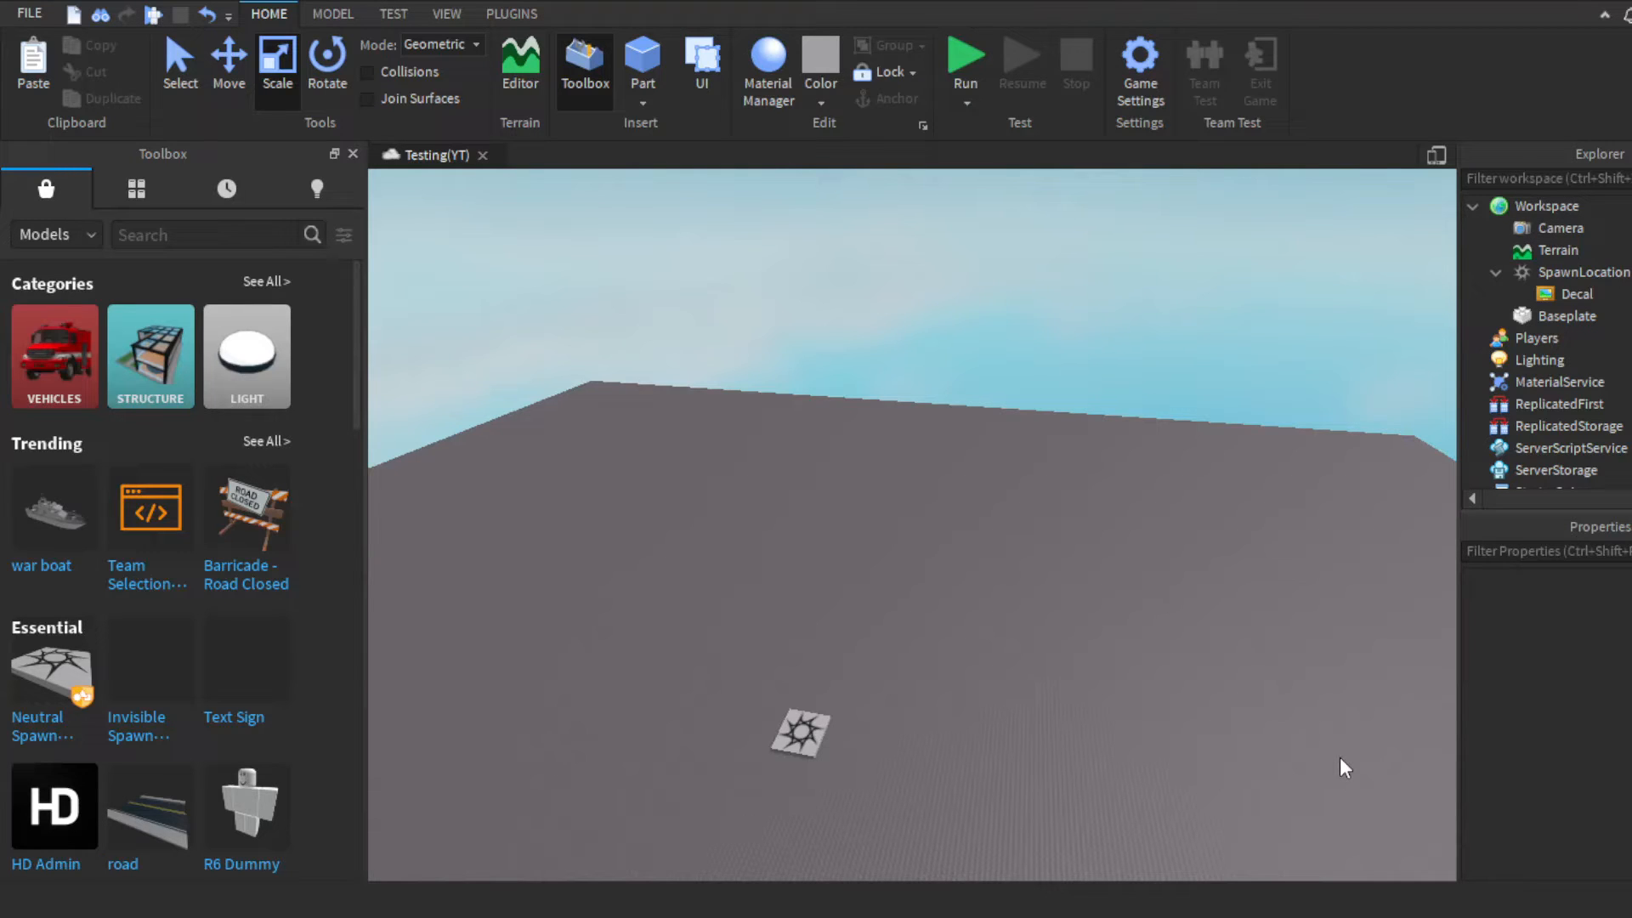
scroll(1556, 340, down, 3)
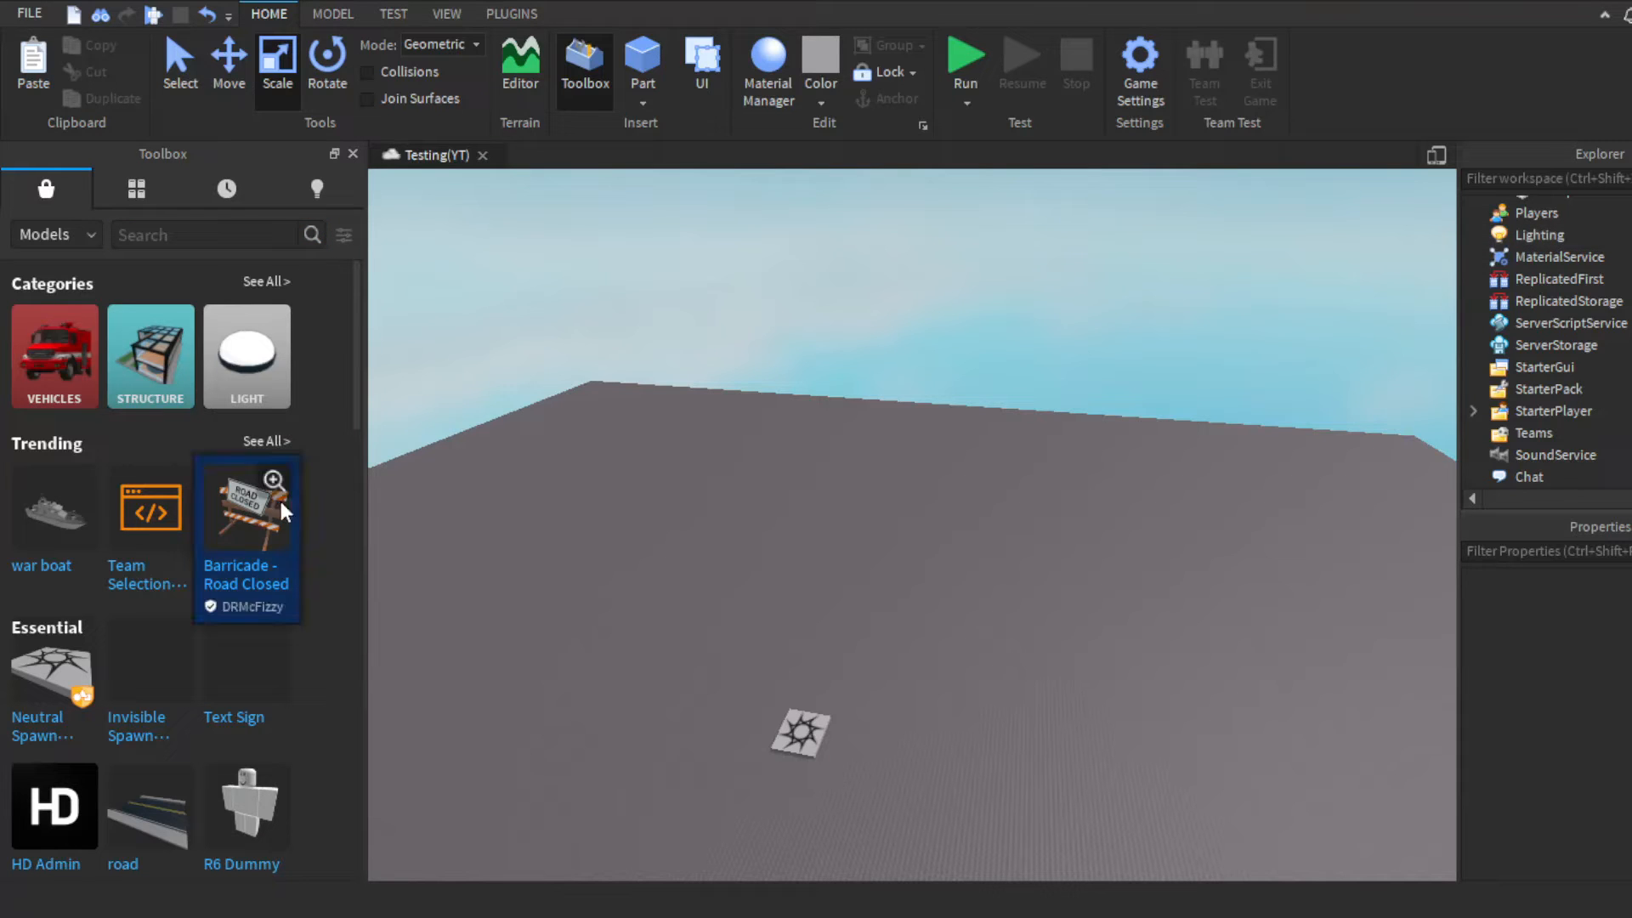
Step: Open the Vehicles category of Toolbox models and insert the Car model onto the baseplate
right_drag(512, 451, 513, 461)
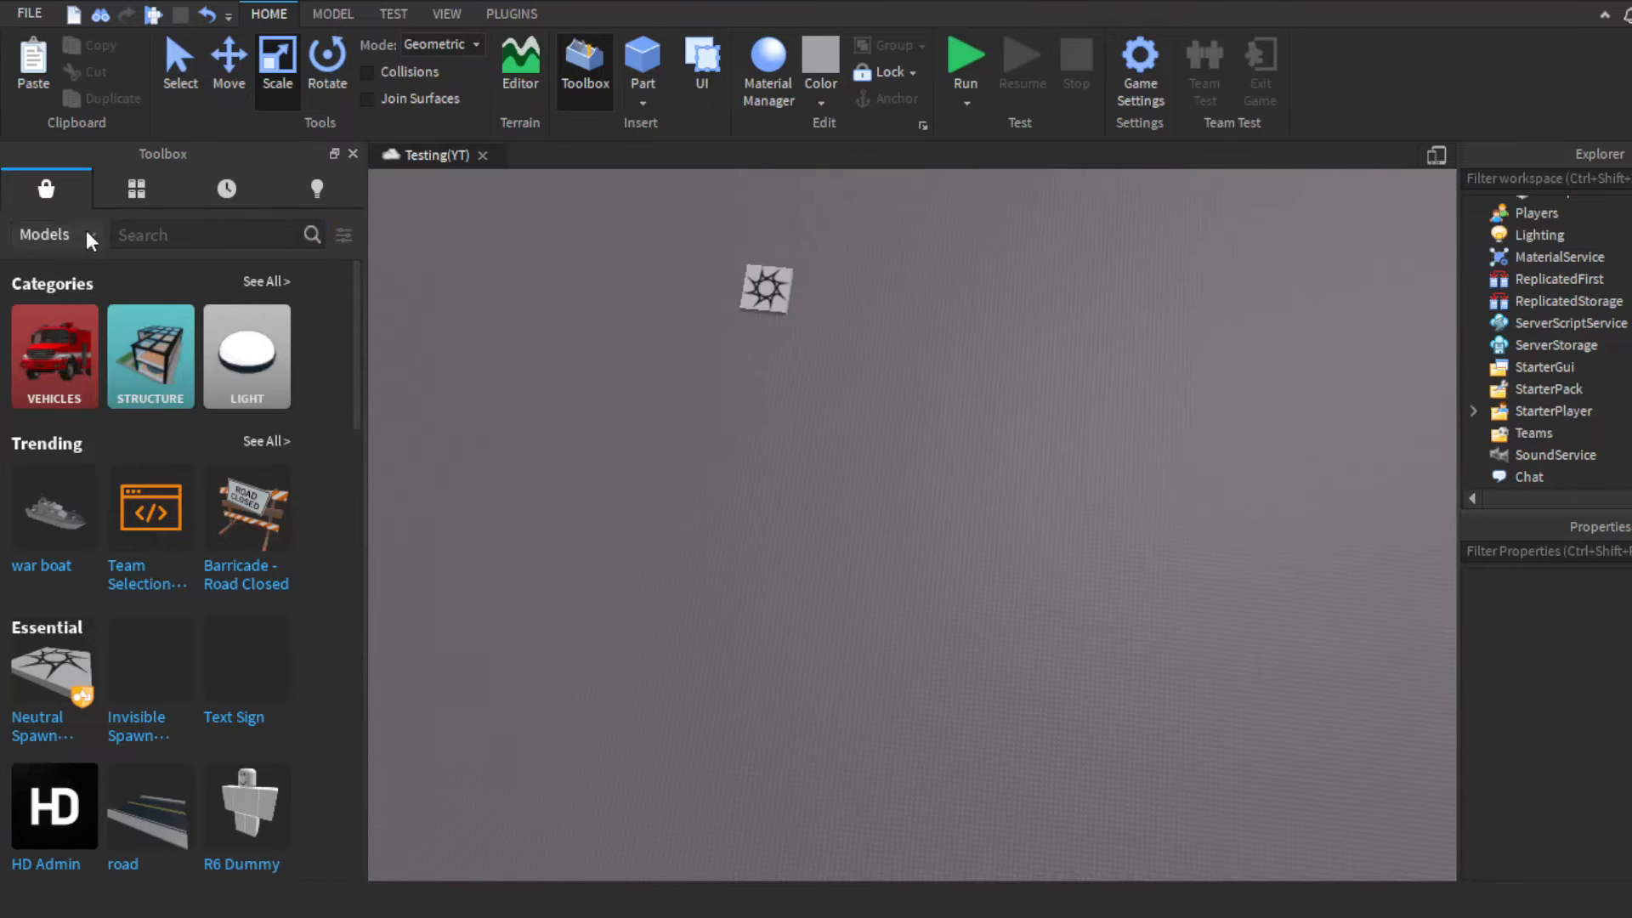
click(53, 353)
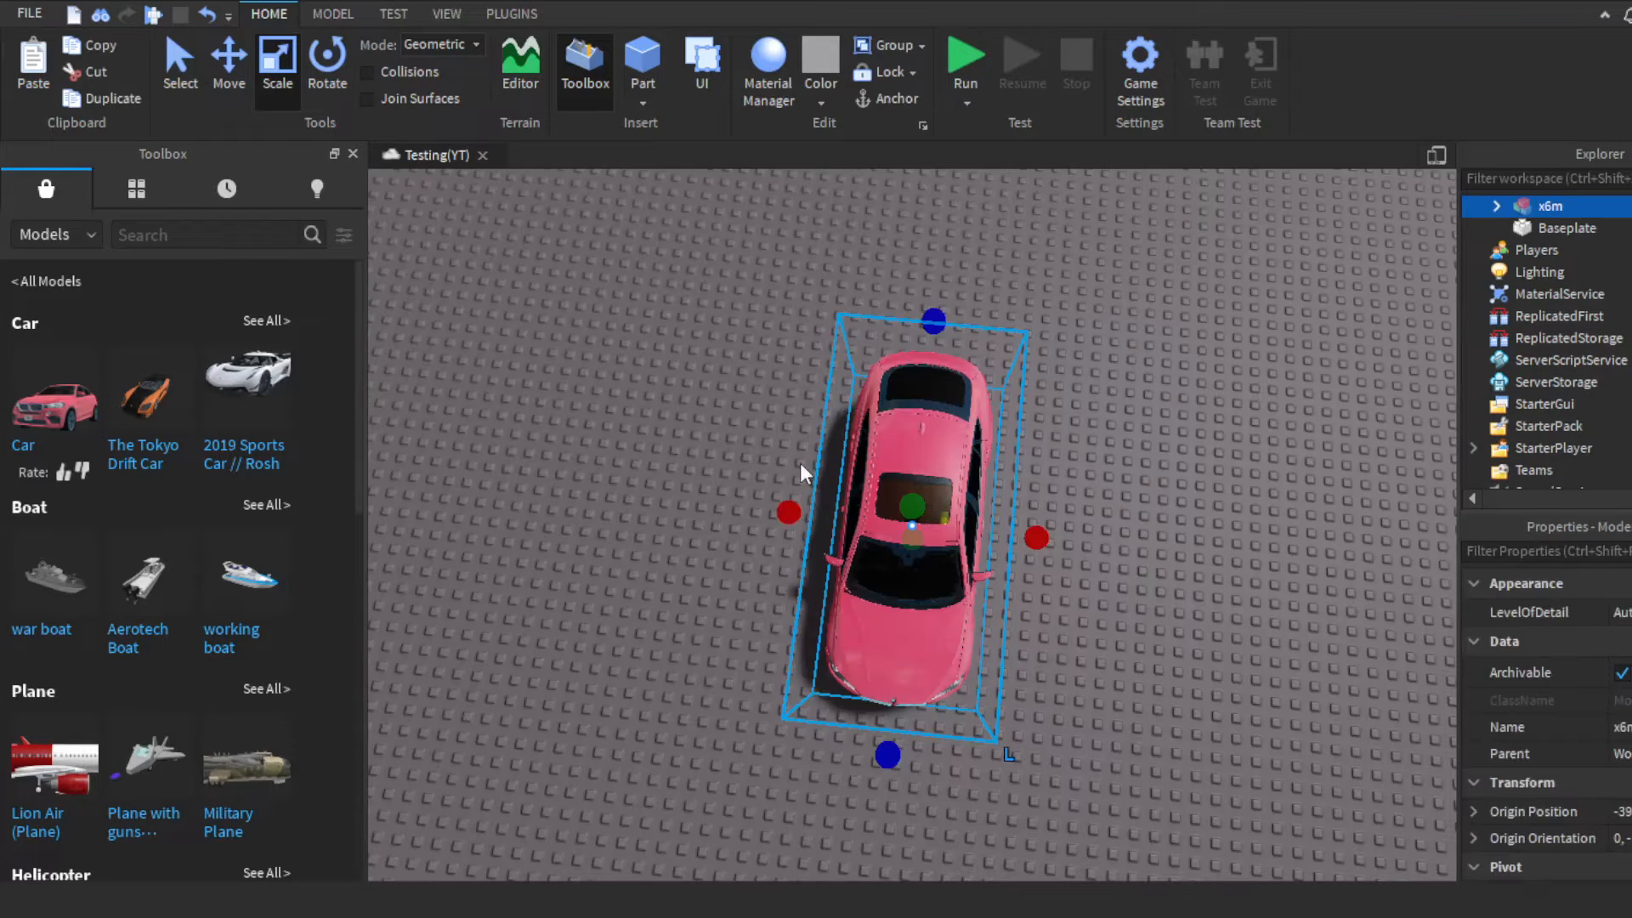
Step: Delete the inserted car model from the baseplate and close the Toolbox
right_drag(1175, 368, 1171, 367)
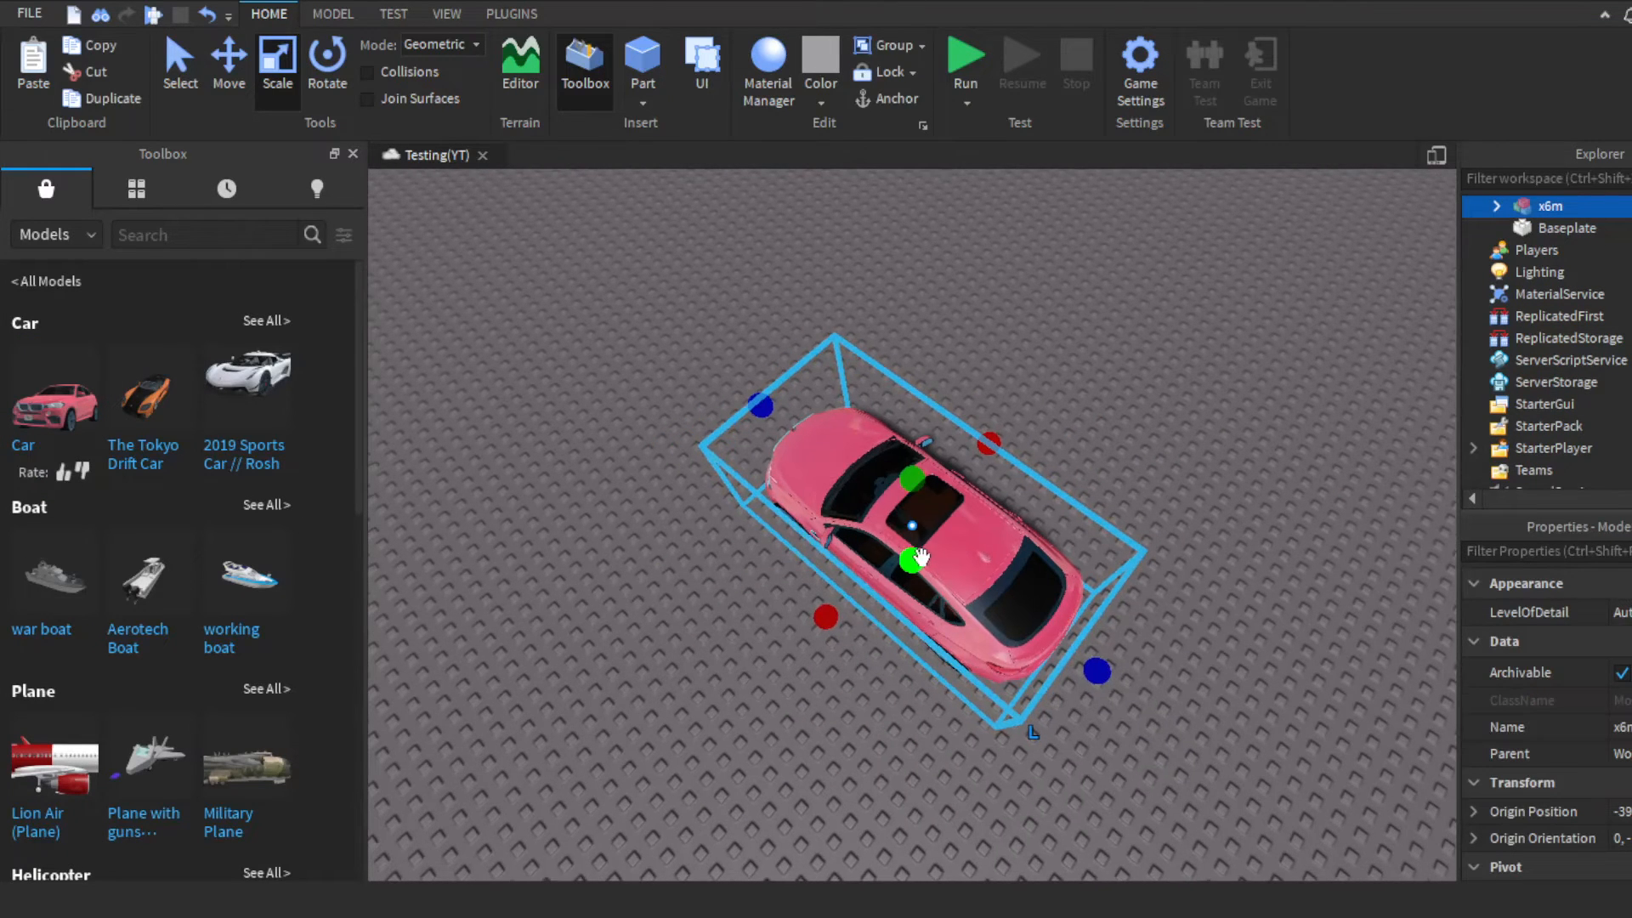
key(Delete)
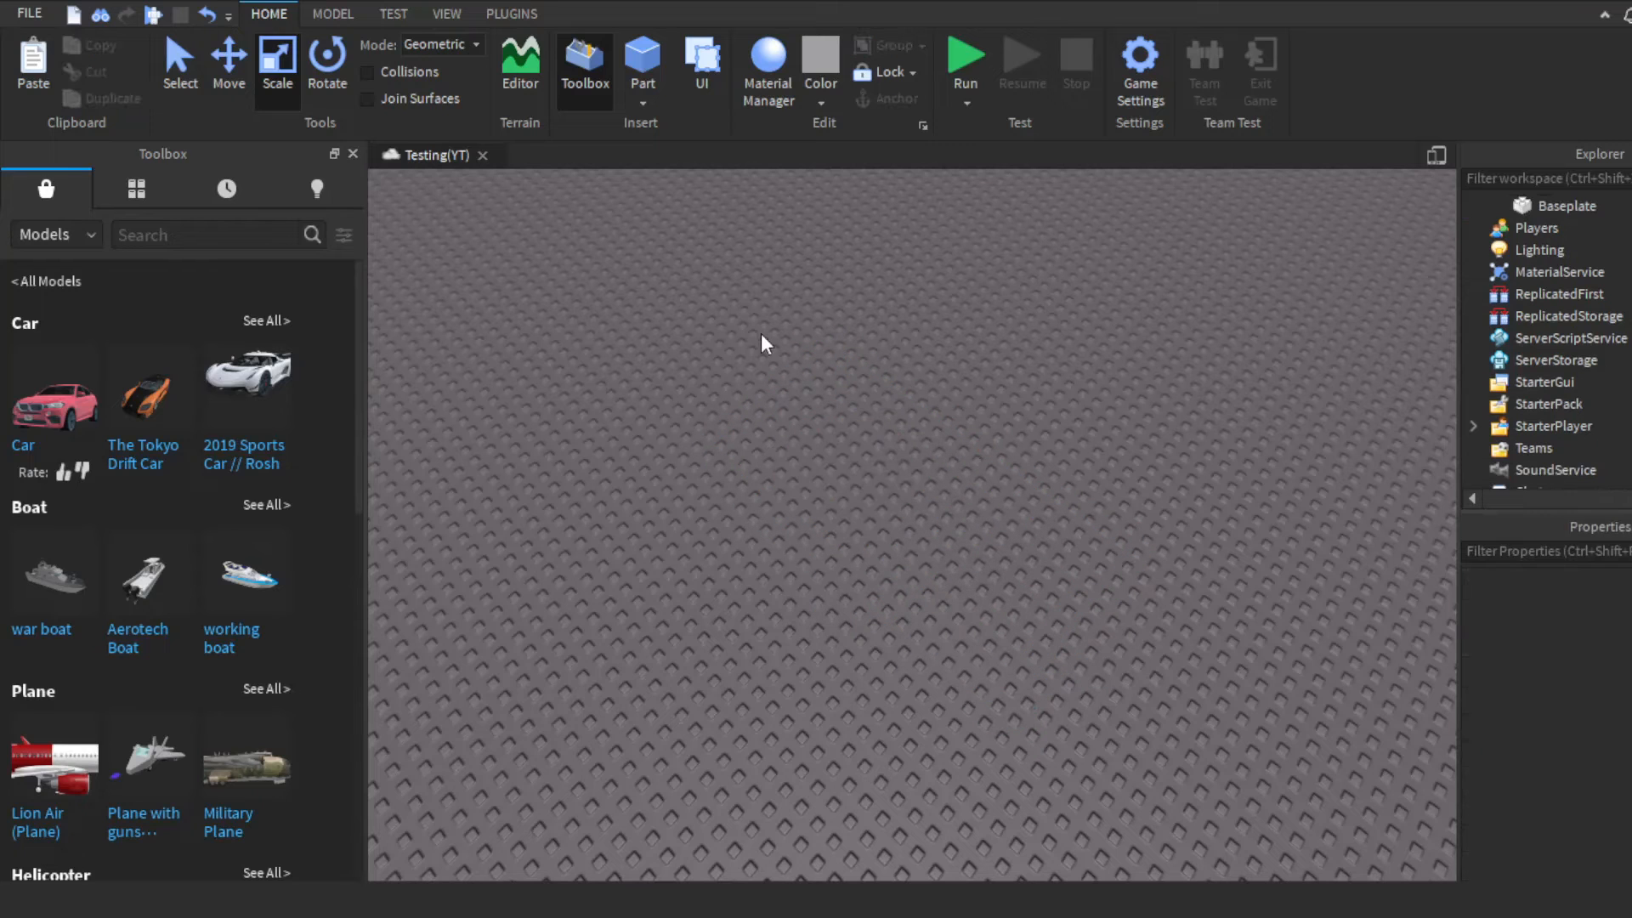
click(353, 154)
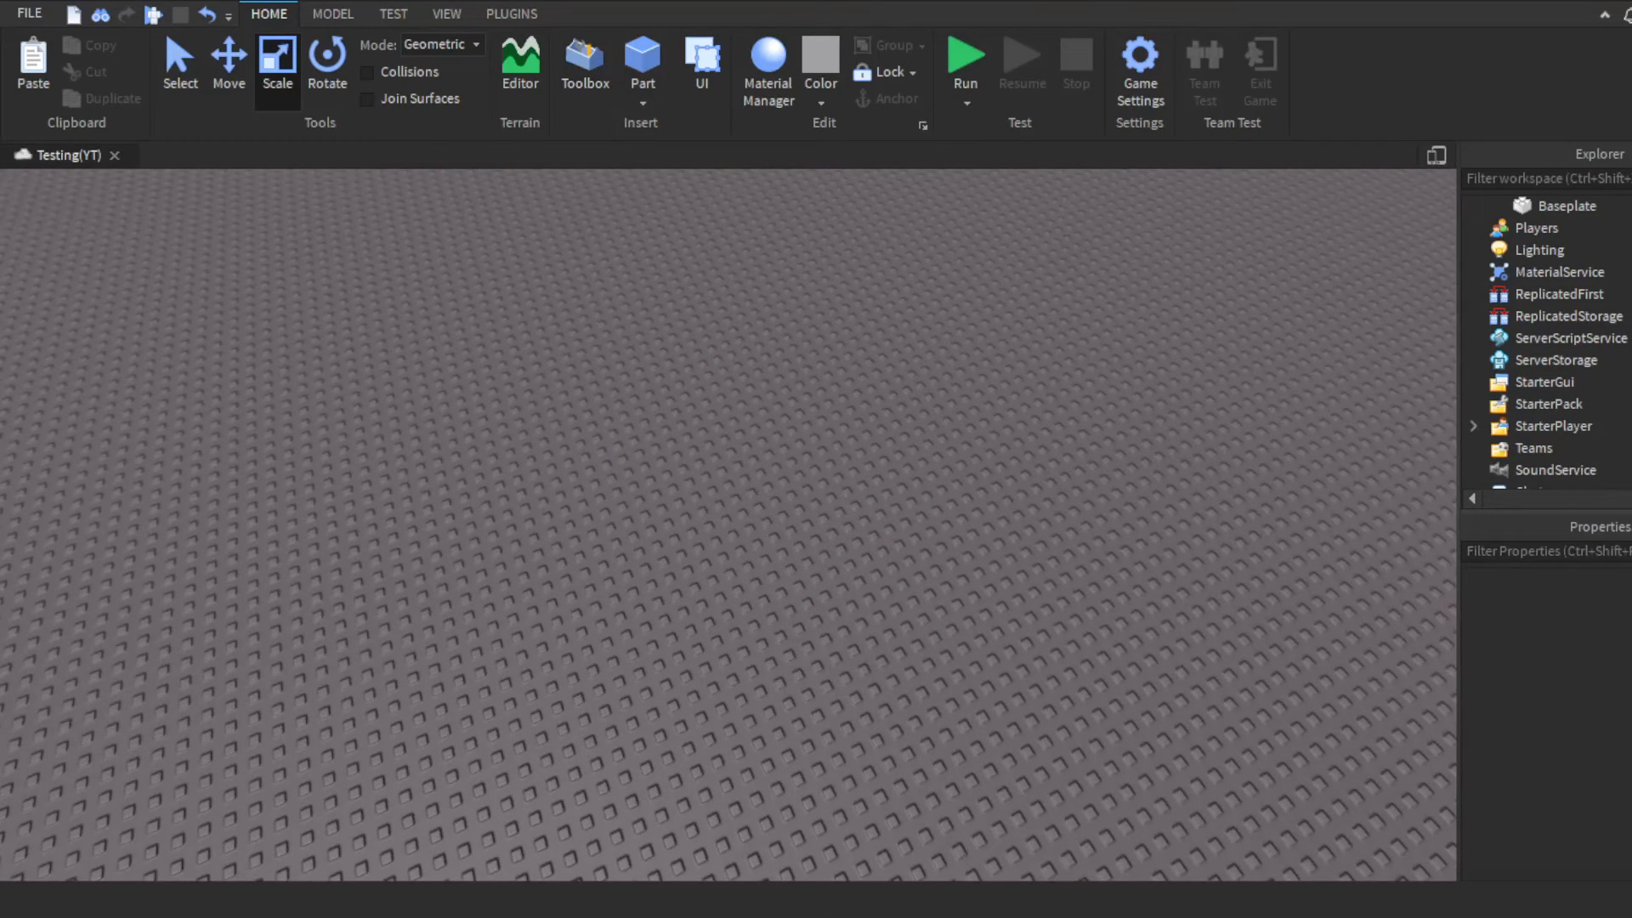
Step: Examine the spawn location on the baseplate from several distances and angles, selecting and deselecting it
right_drag(1326, 702, 999, 551)
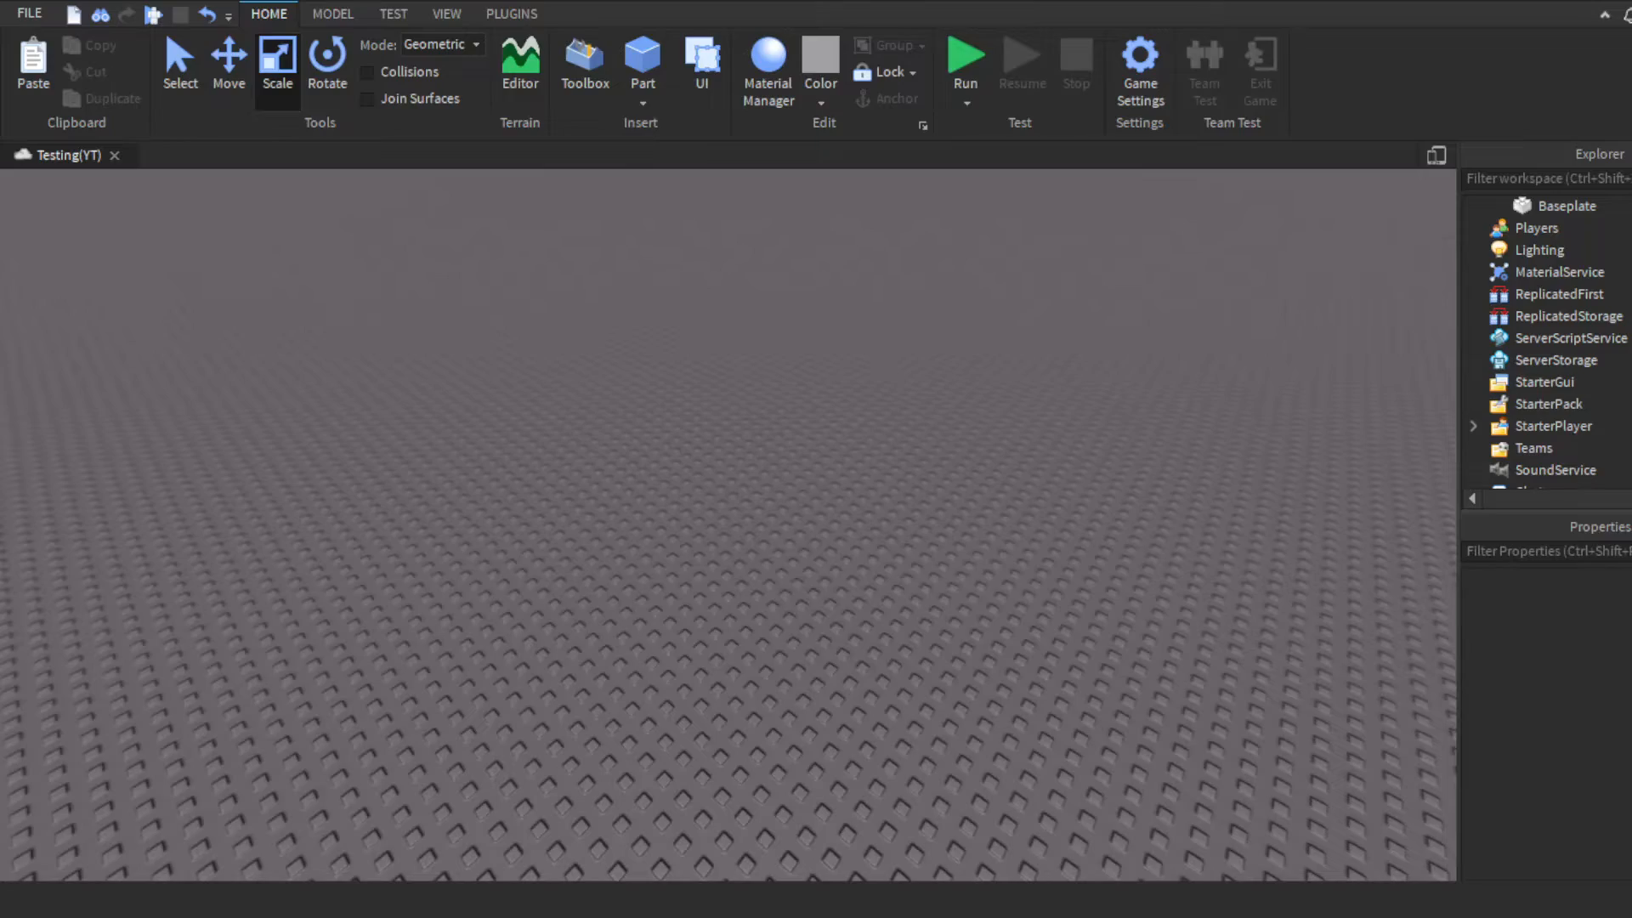
right_drag(682, 557, 719, 493)
scroll(719, 492, down, 5)
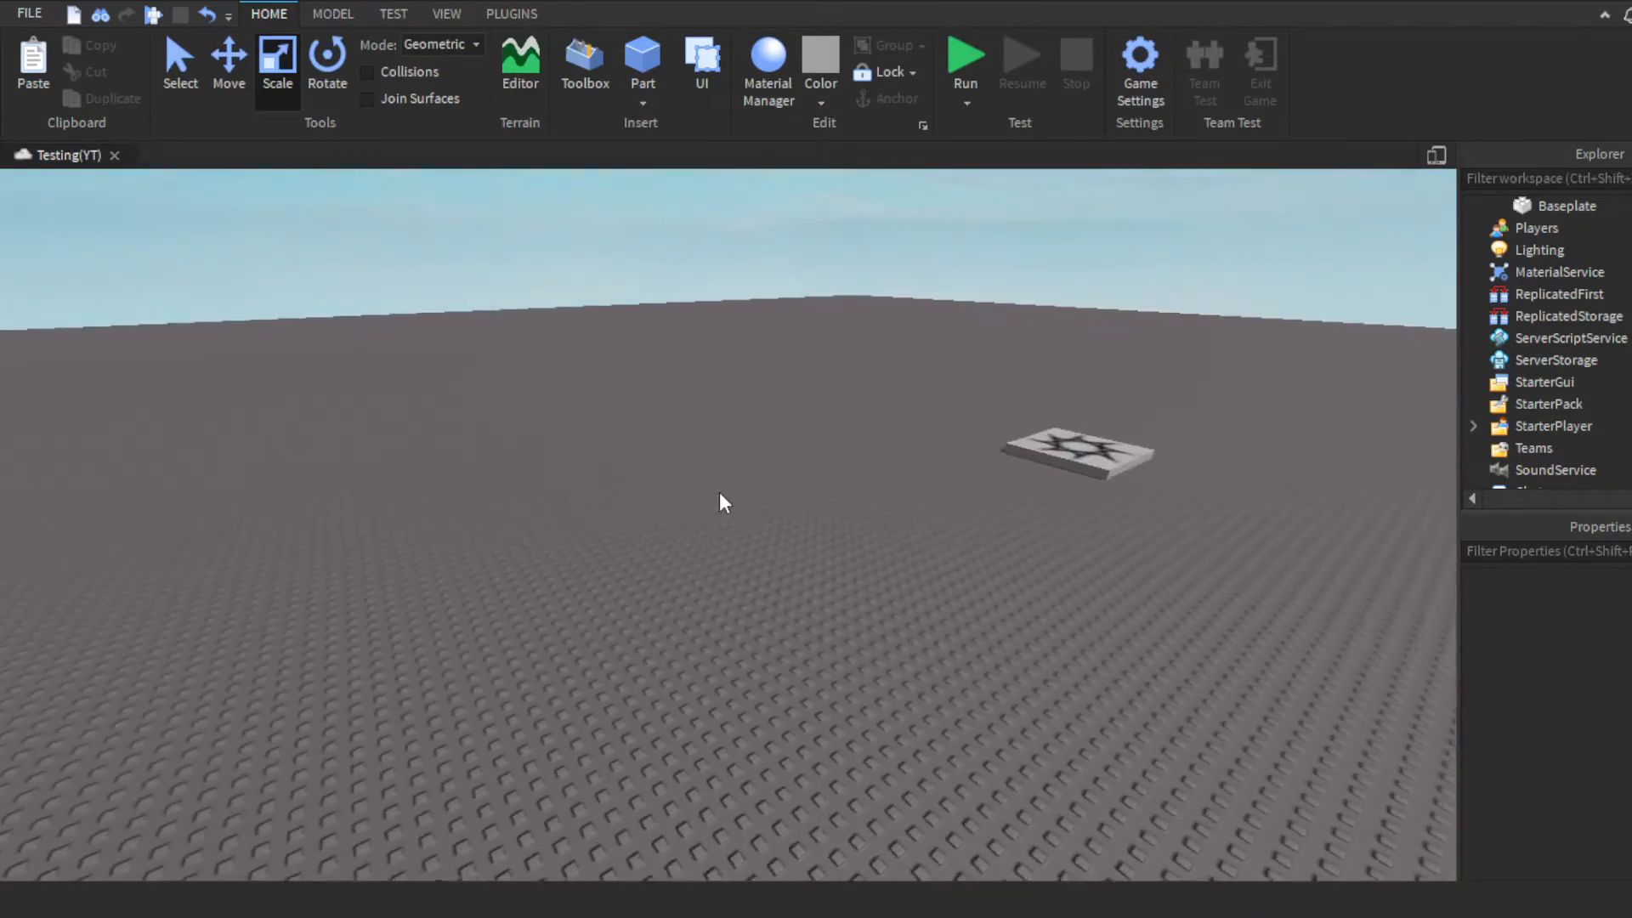
right_drag(841, 490, 843, 491)
scroll(843, 492, up, 4)
right_drag(900, 542, 899, 542)
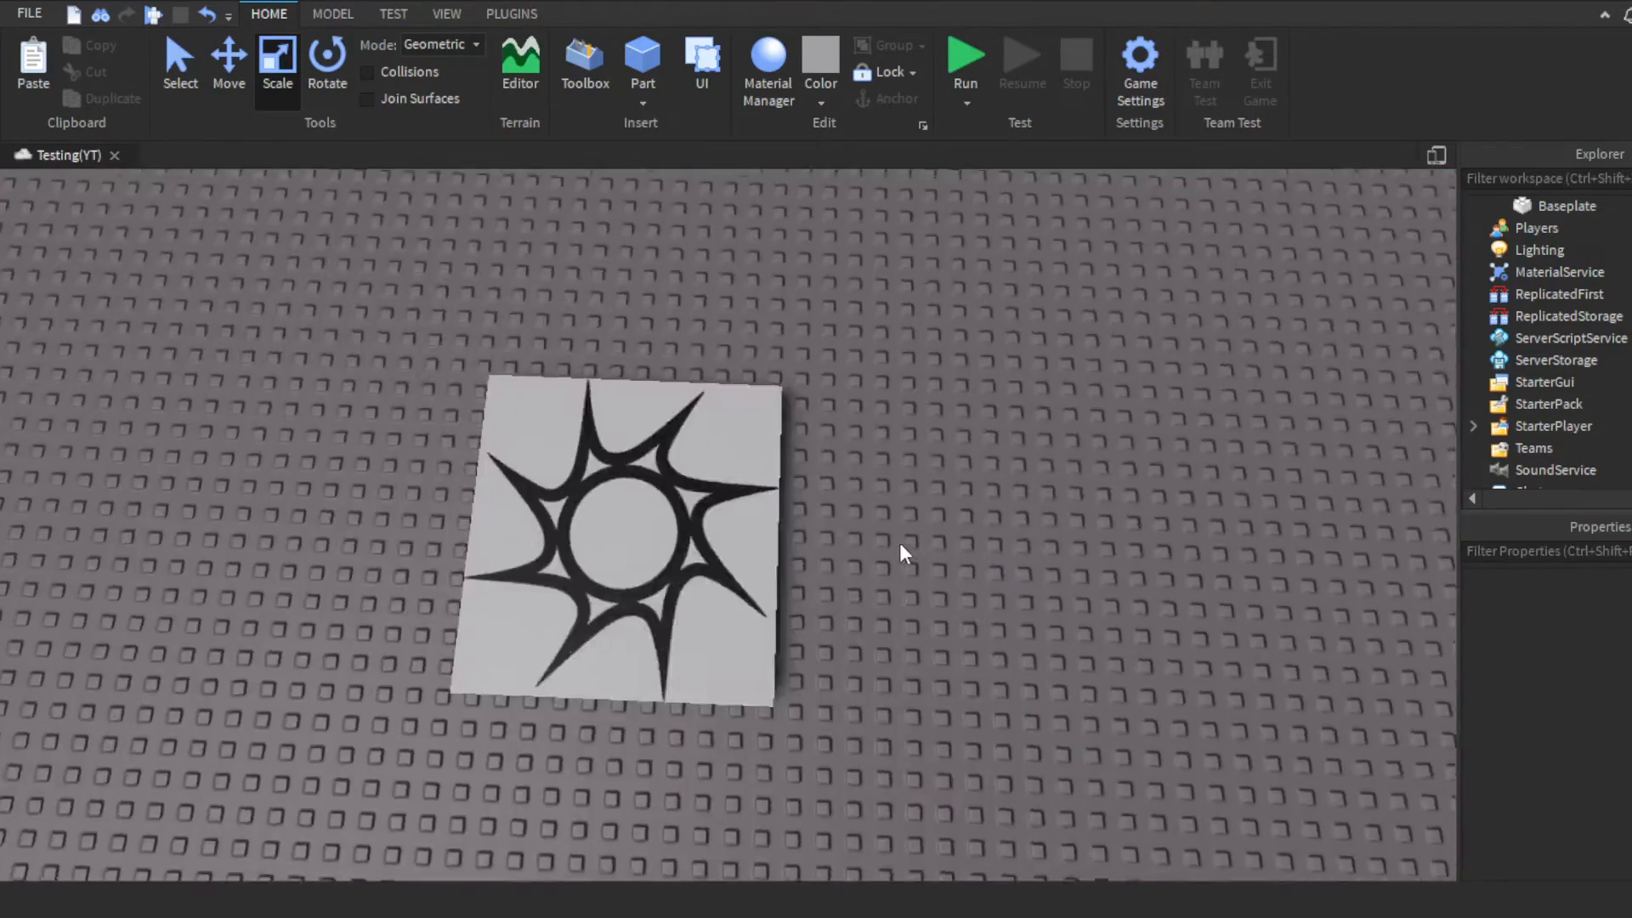
scroll(571, 556, down, 5)
click(571, 557)
scroll(571, 556, down, 3)
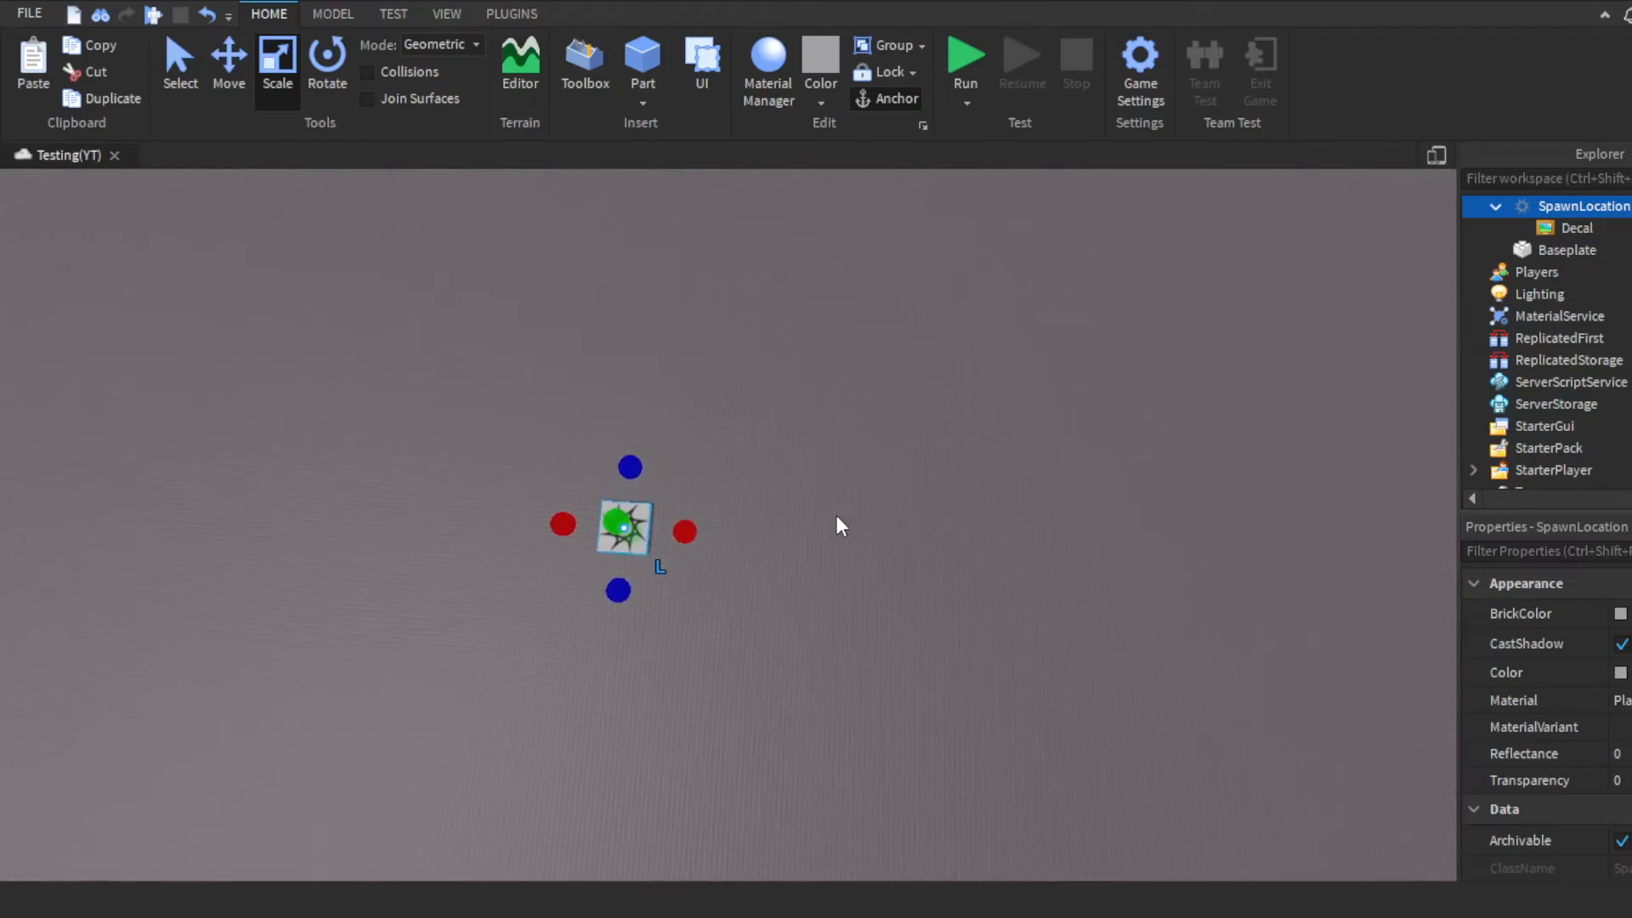
click(859, 510)
key(w)
right_drag(890, 449, 890, 449)
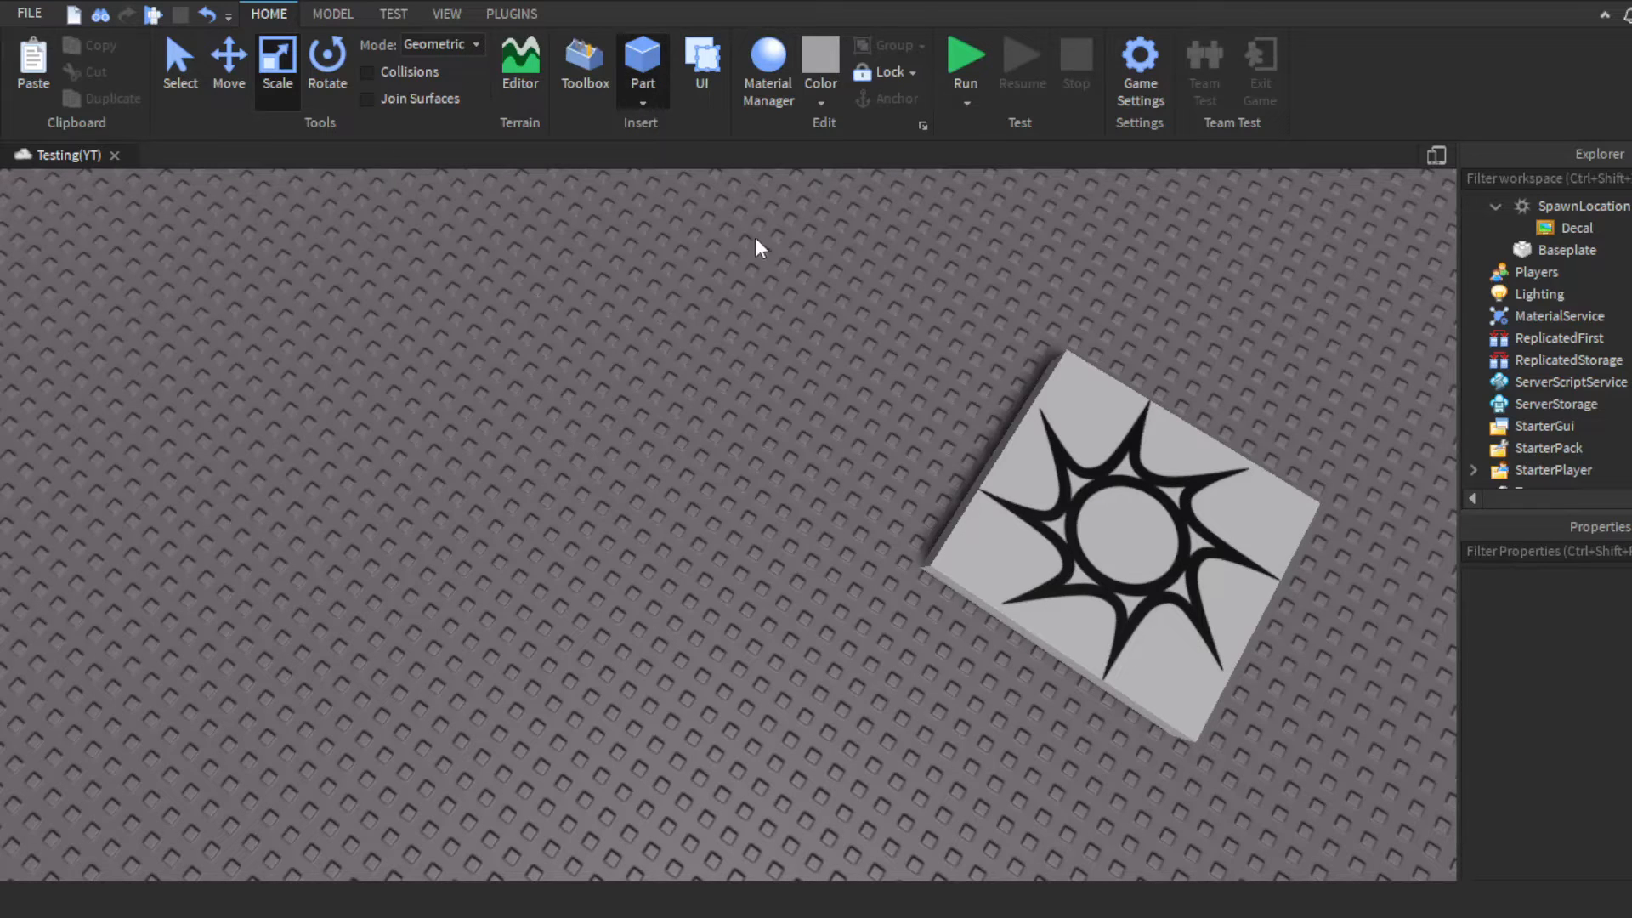
right_drag(754, 334, 763, 312)
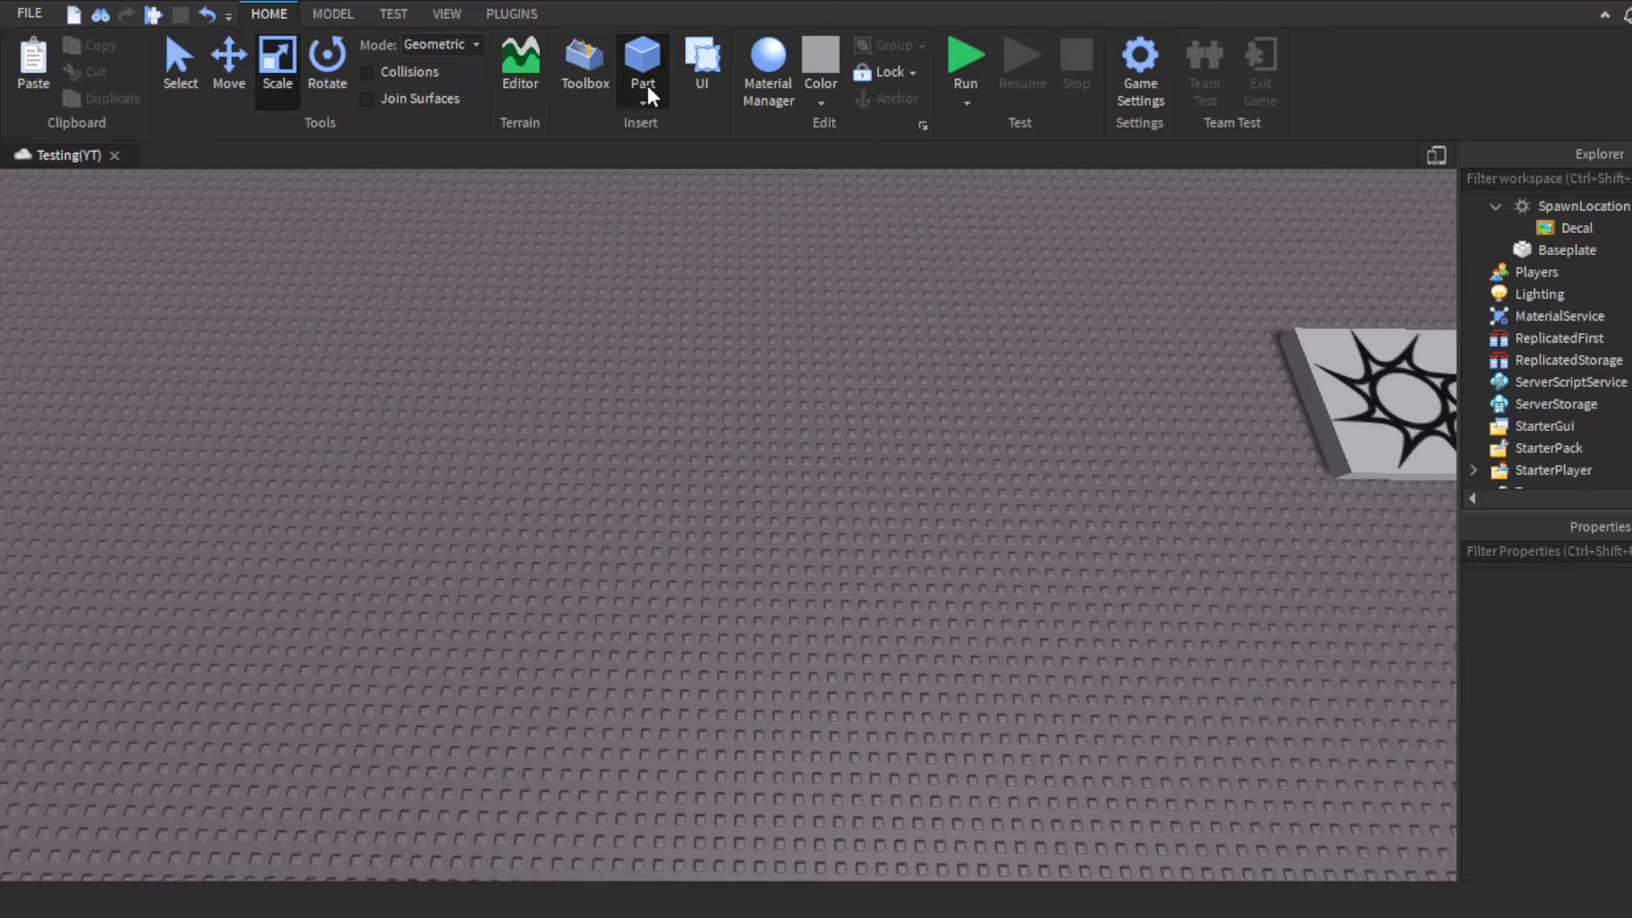
Step: Insert a block, a sphere and a wedge part spaced apart on the baseplate
right_drag(715, 401, 592, 414)
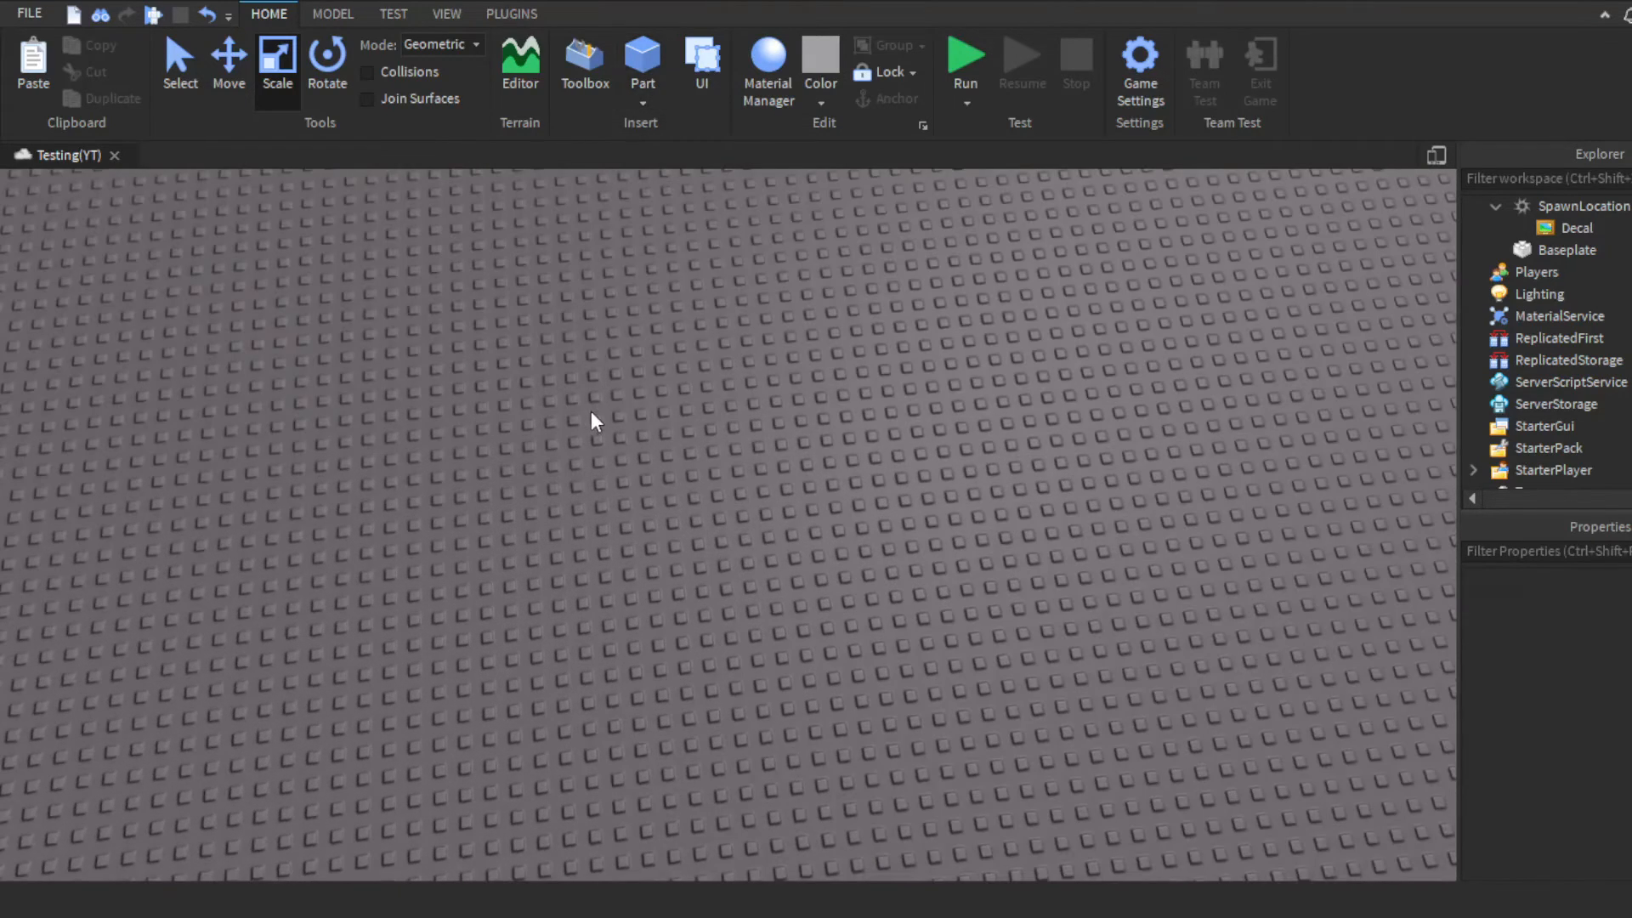
click(653, 99)
key(d)
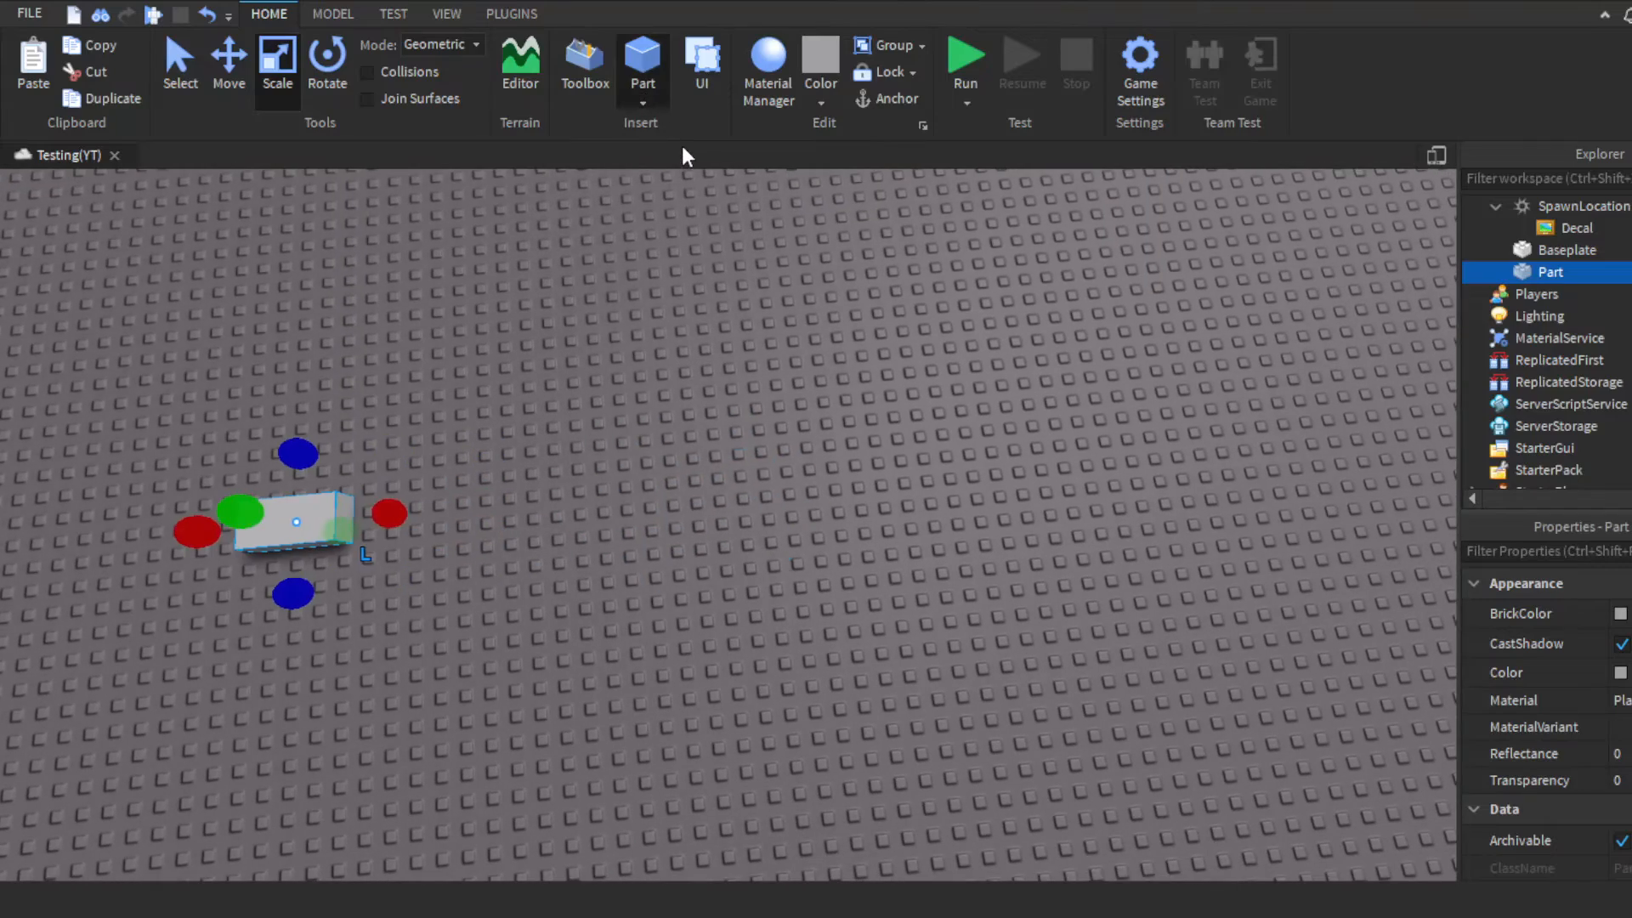
click(682, 145)
key(d)
click(658, 102)
click(684, 178)
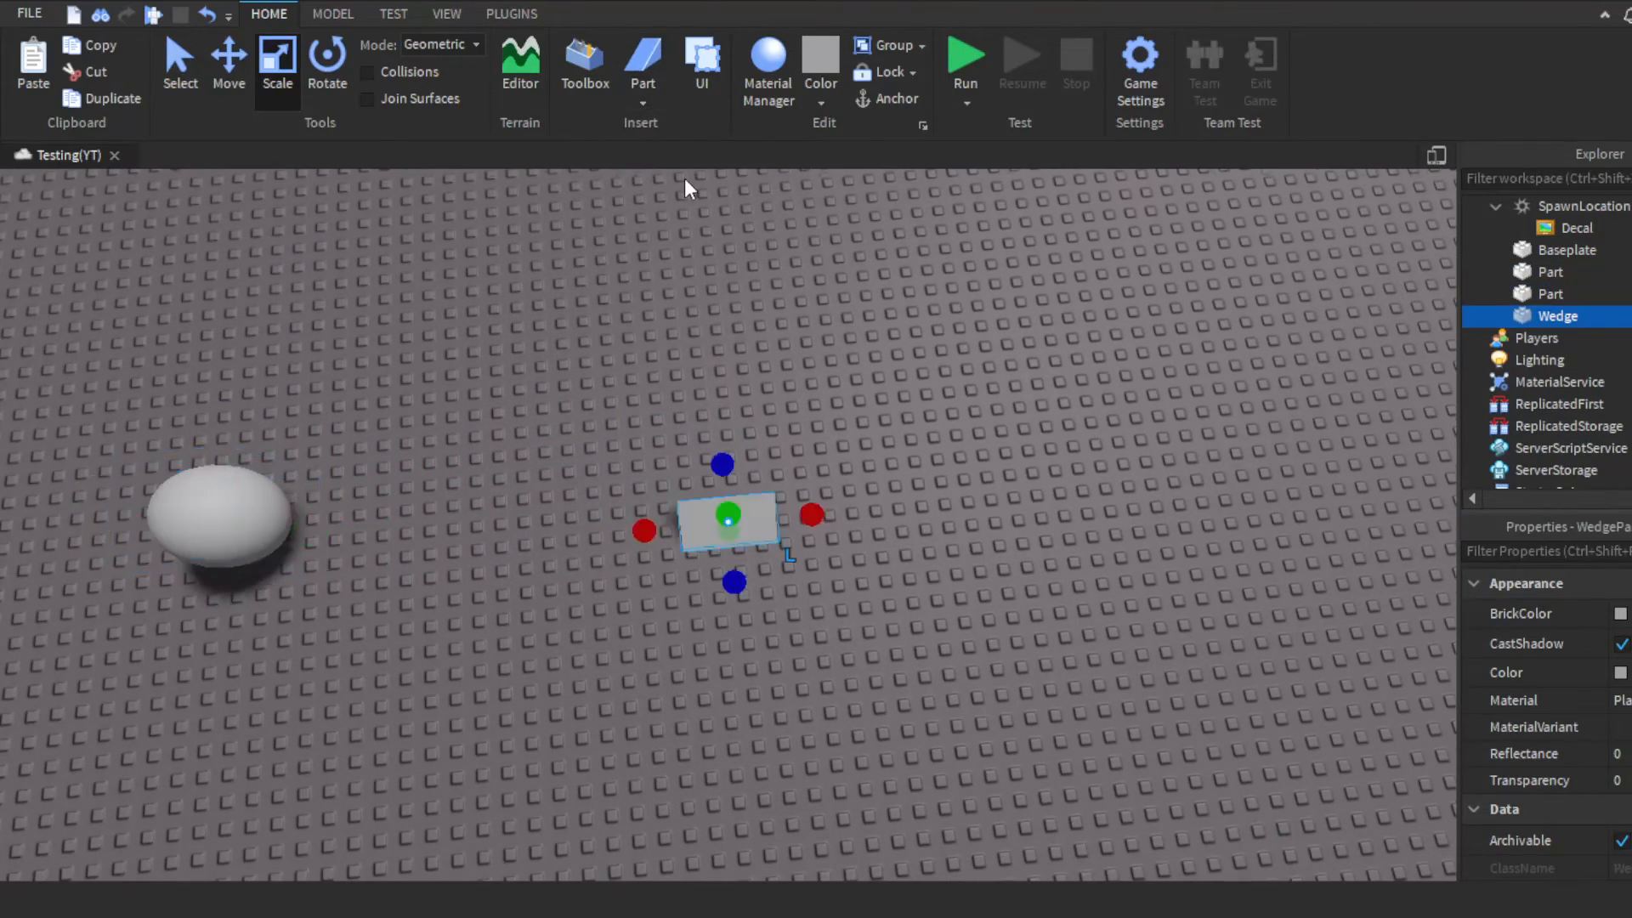
Step: Remove the duplicate wedge, and insert a corner wedge and a cylinder between the block and the sphere
scroll(685, 177, down, 5)
click(658, 111)
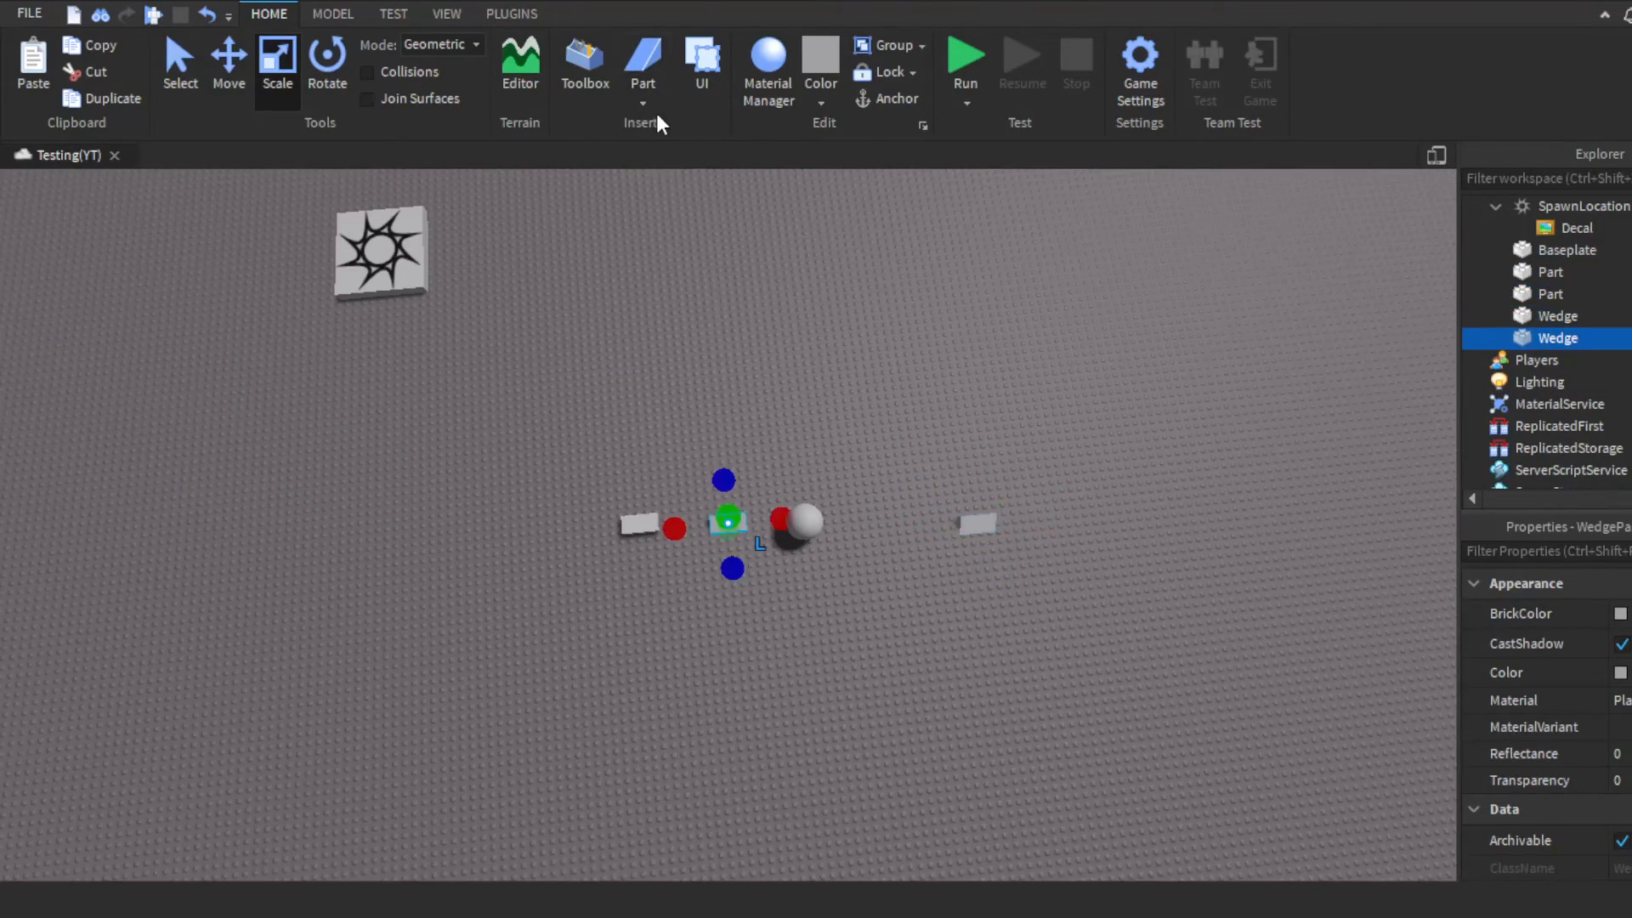
key(Delete)
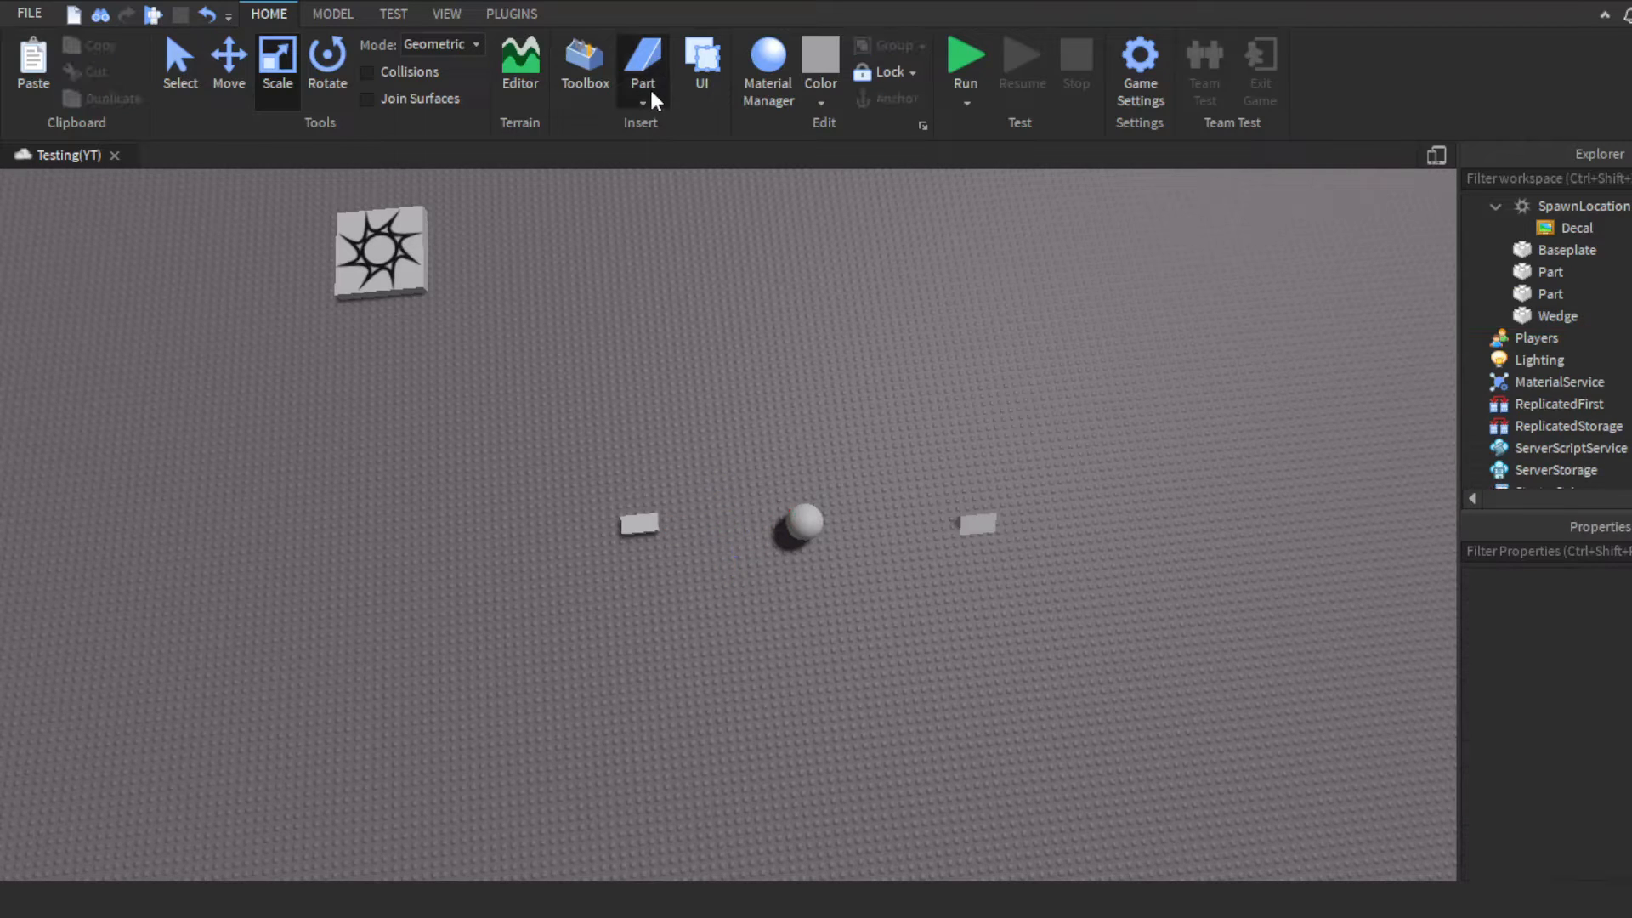
click(683, 210)
click(646, 105)
click(663, 228)
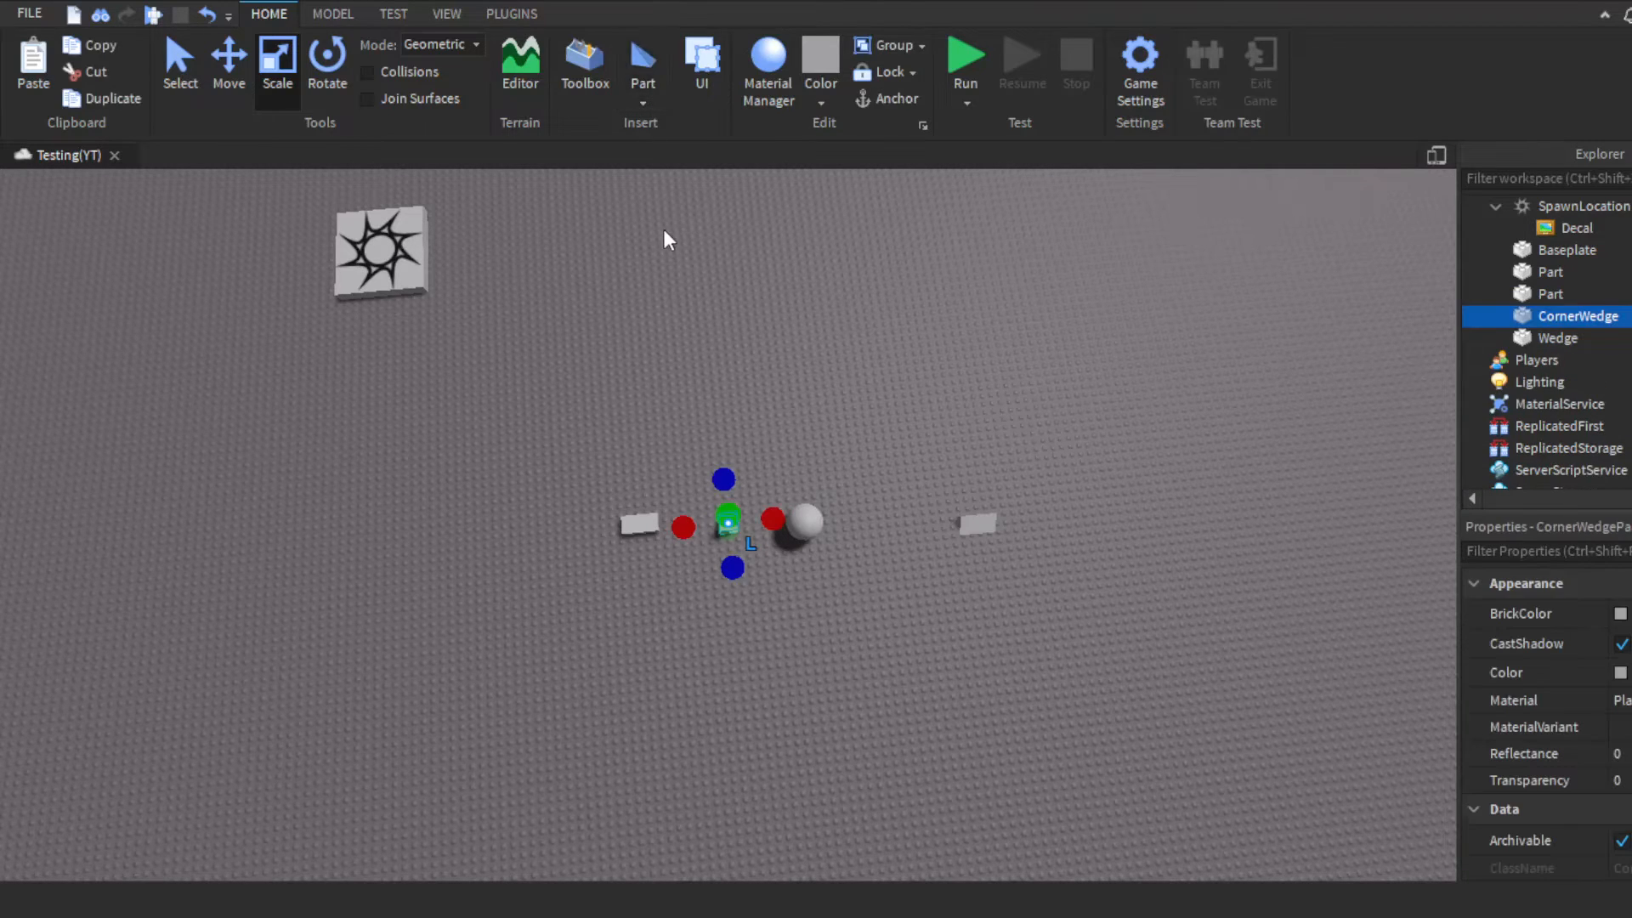
Step: Move the cylinder off the corner wedge to a clear spot behind the sphere and deselect it
right_drag(675, 350, 675, 350)
click(675, 350)
key(w)
right_drag(738, 413, 738, 413)
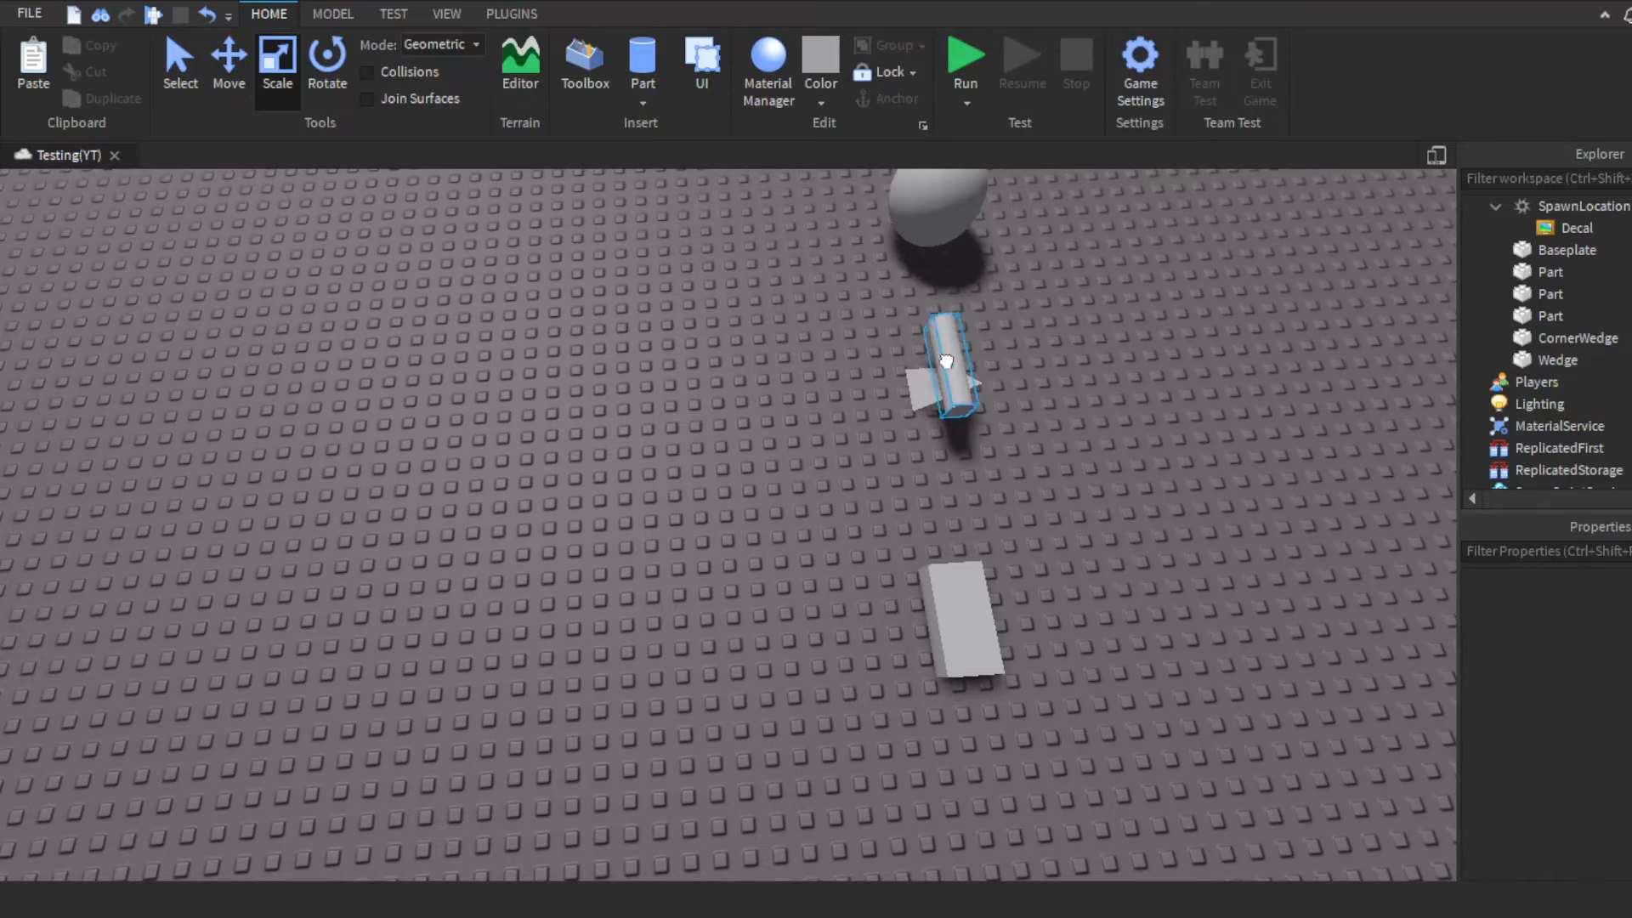
drag(947, 362, 772, 248)
key(d)
right_drag(929, 532, 928, 532)
click(926, 532)
Step: Select the block, corner wedge, sphere, cylinder and wedge one after another to examine each part type
click(678, 544)
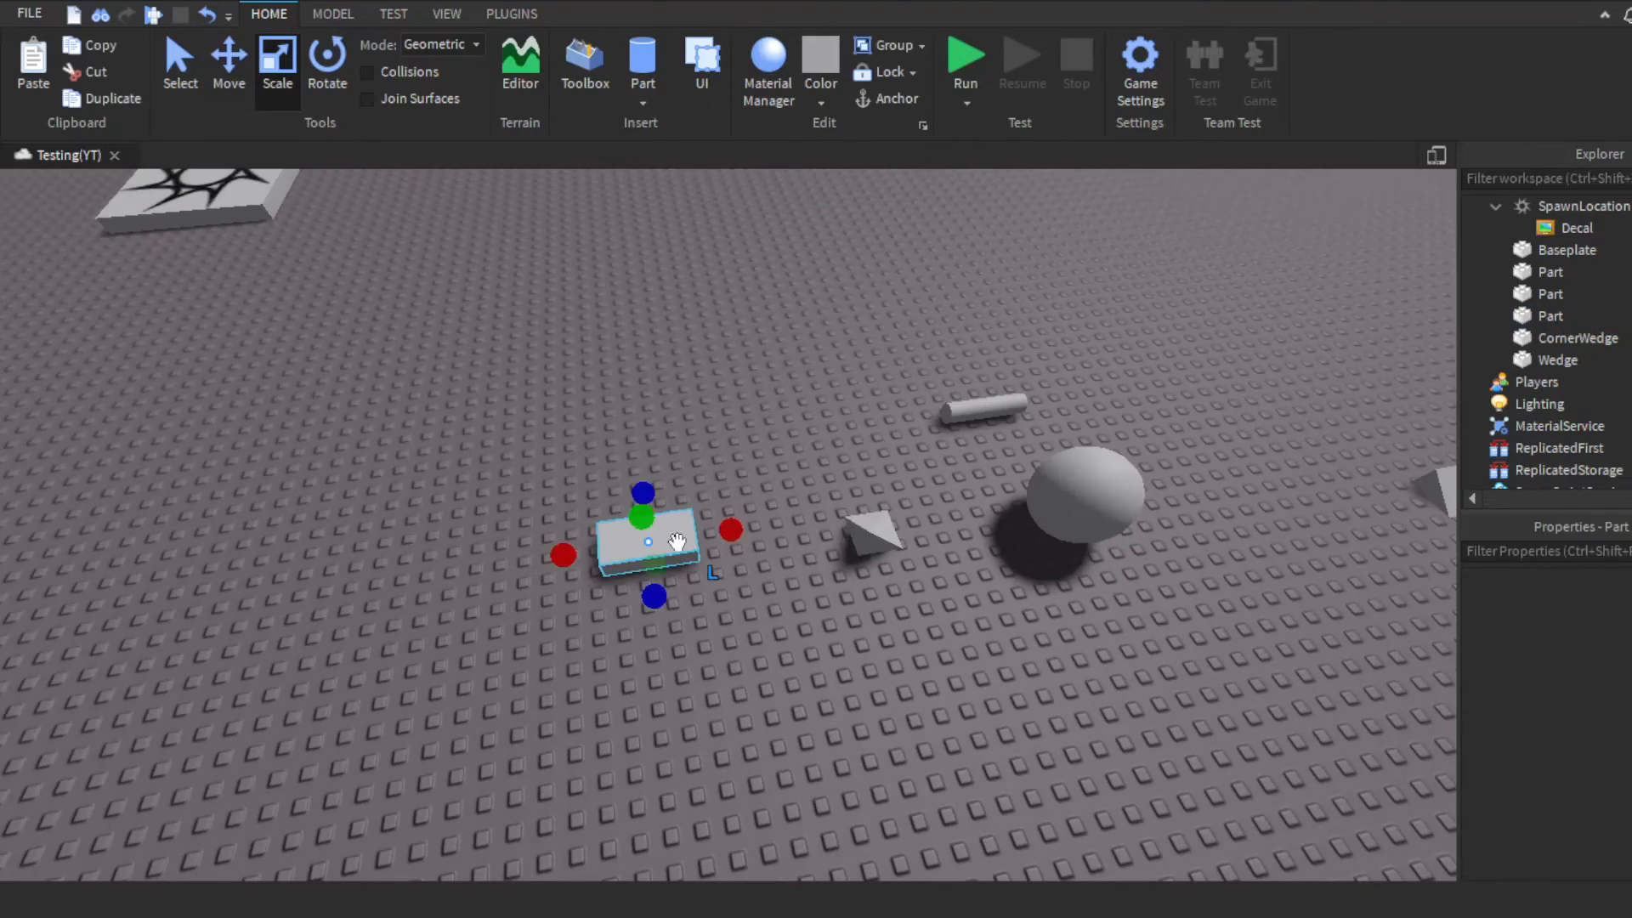
right_drag(679, 397, 677, 393)
key(d)
click(560, 397)
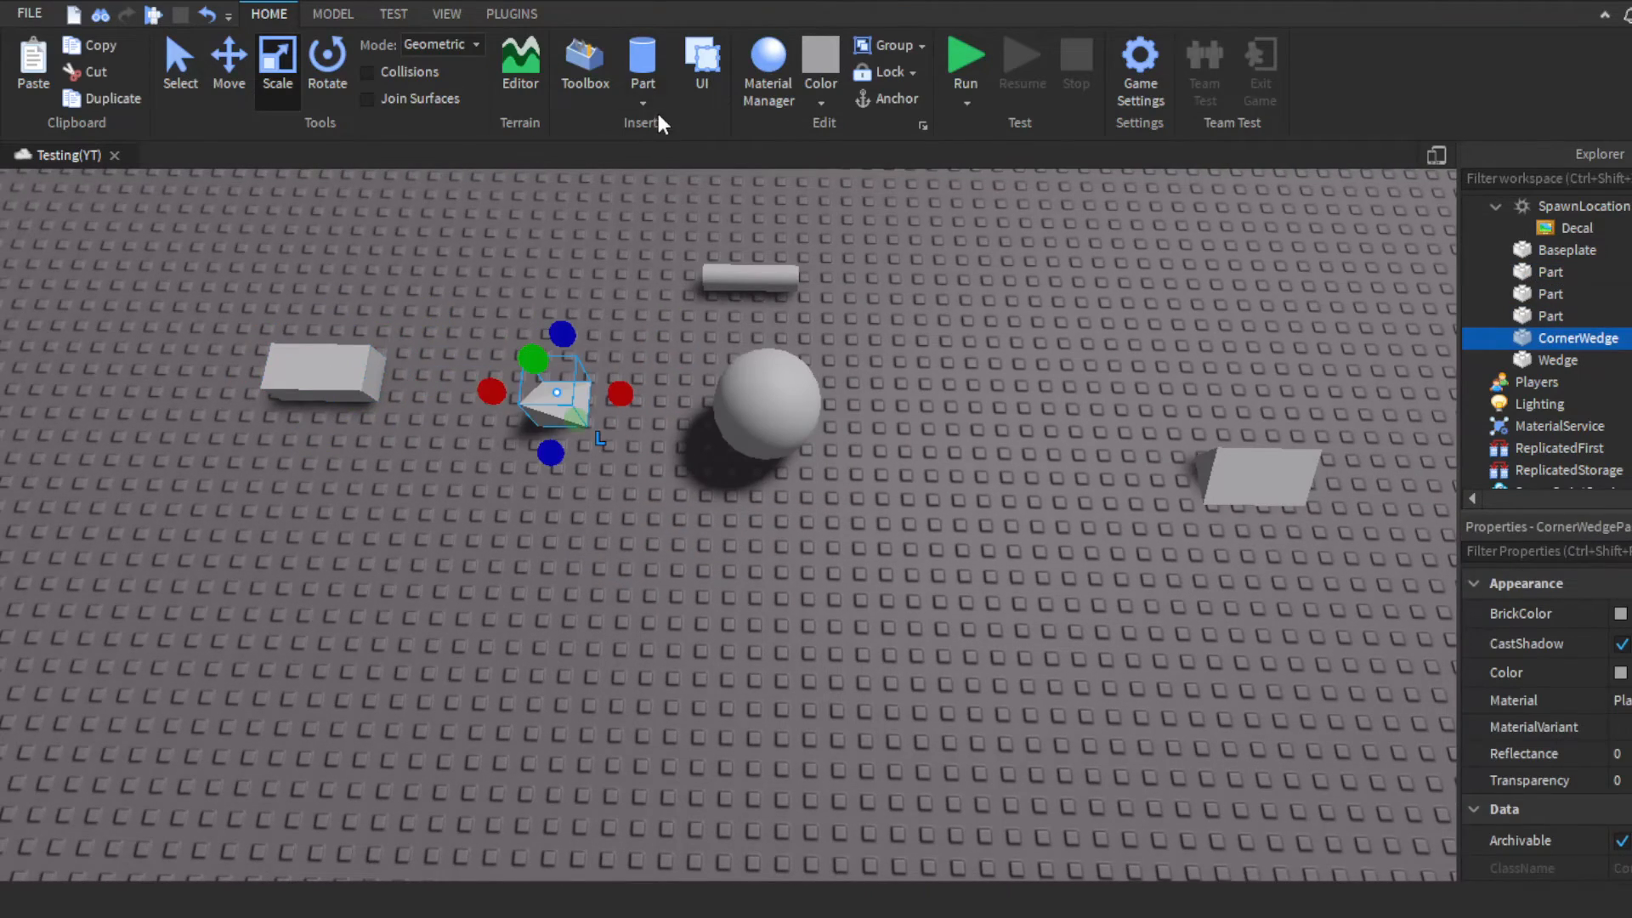
click(772, 442)
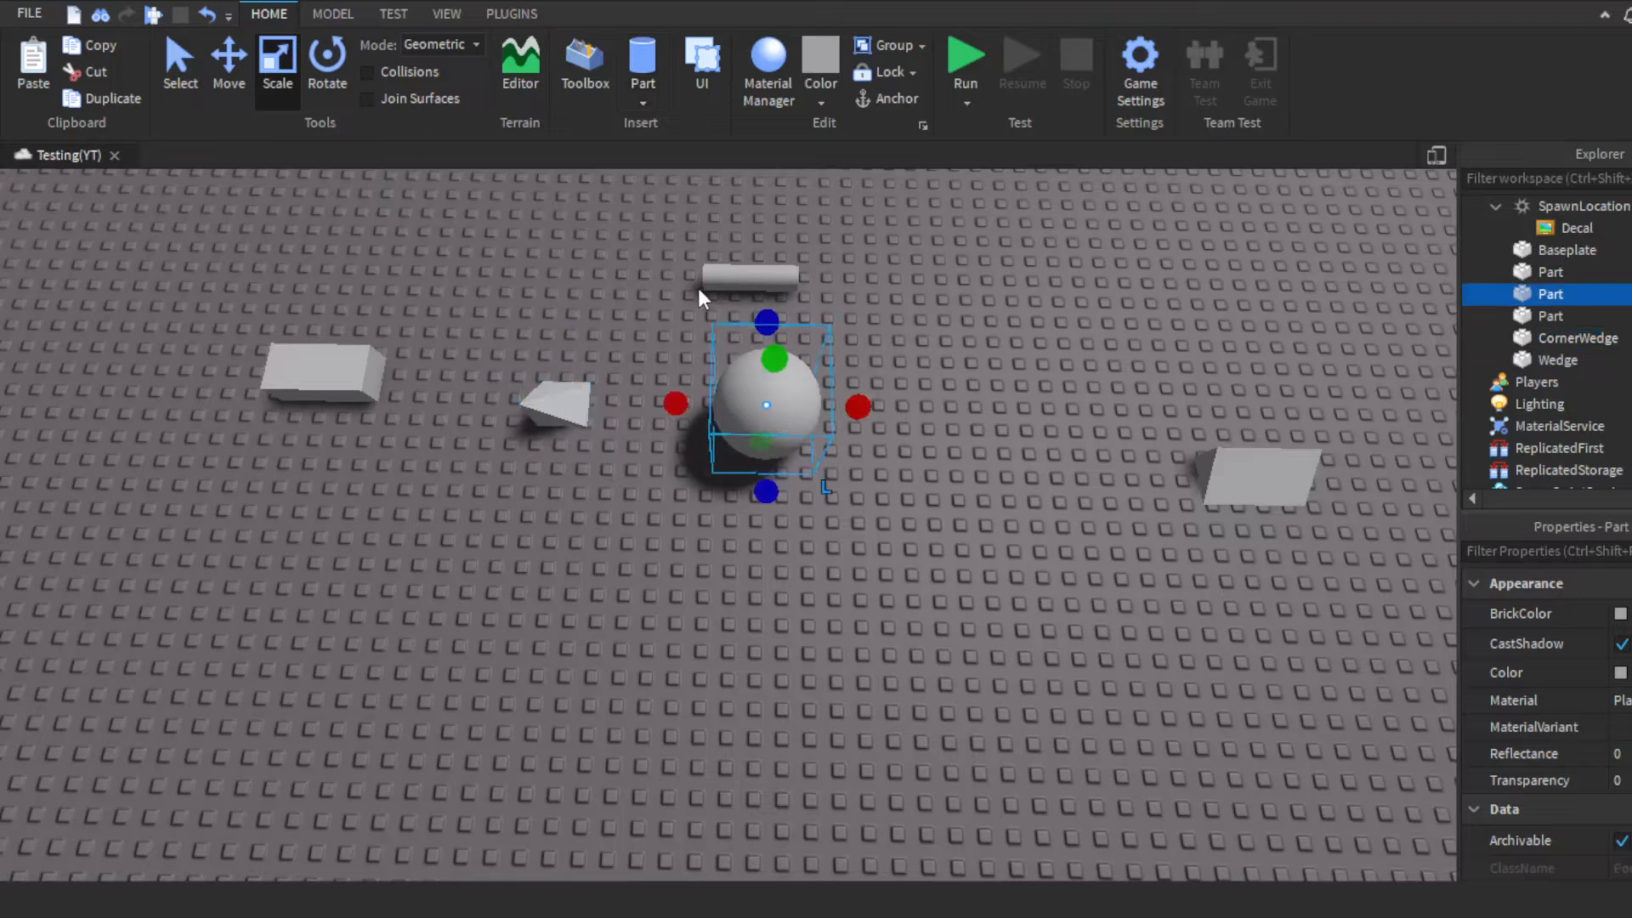
click(745, 277)
key(d)
click(823, 473)
scroll(824, 473, up, 1)
scroll(825, 474, up, 2)
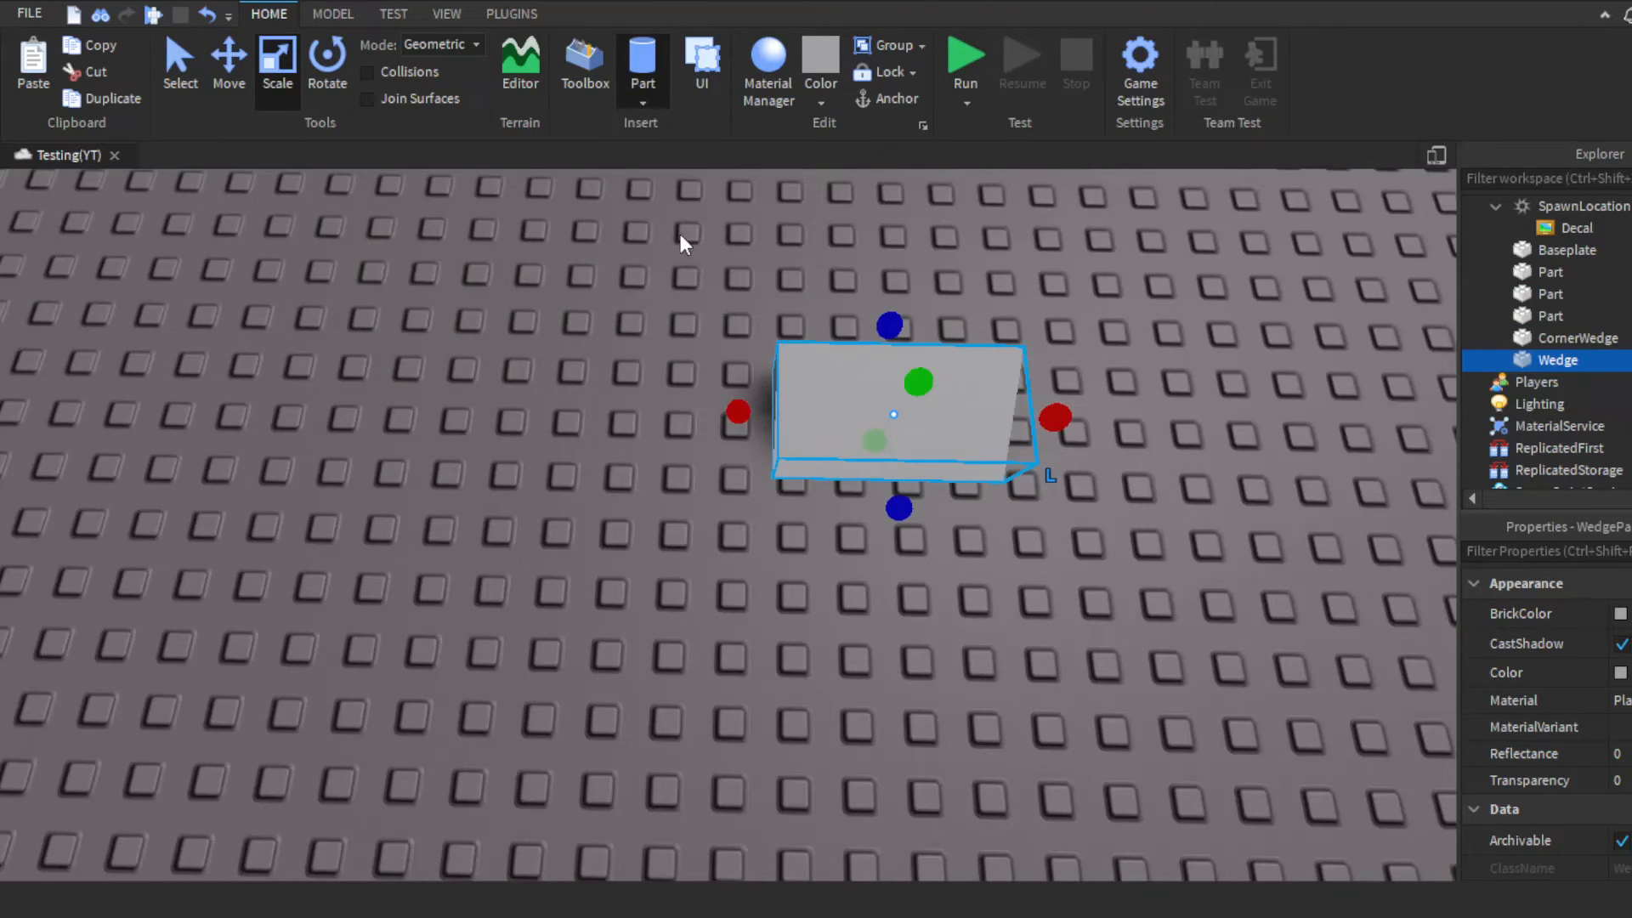
click(629, 740)
Step: Look over the inserted part shapes from close up and from farther away
right_drag(954, 579, 953, 580)
key(w)
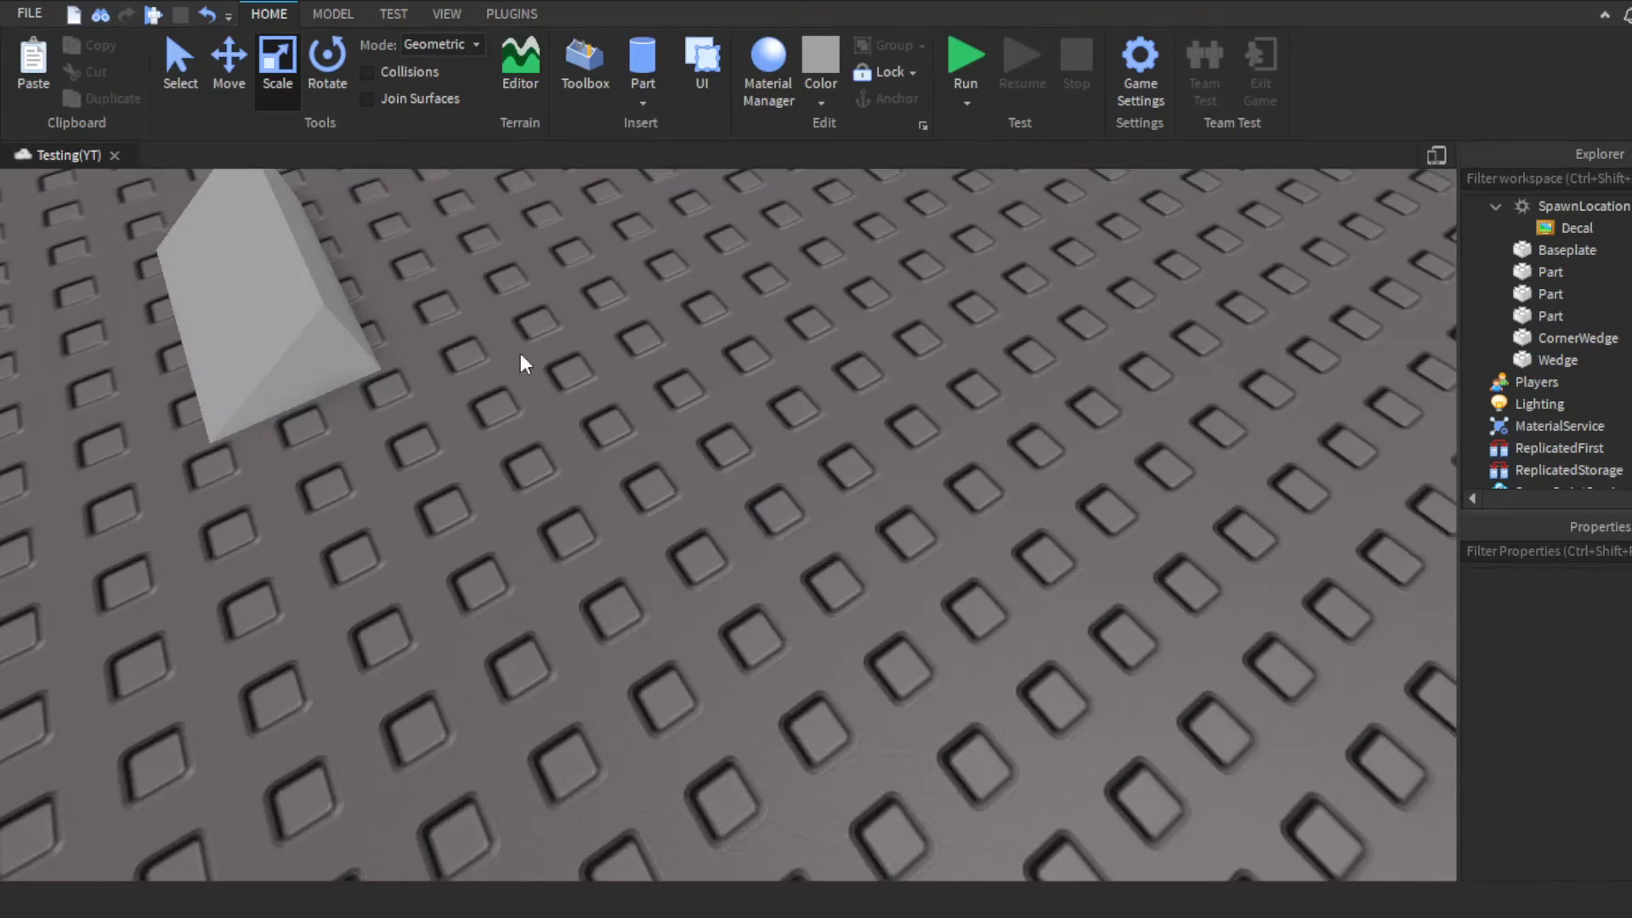
right_drag(600, 359, 654, 357)
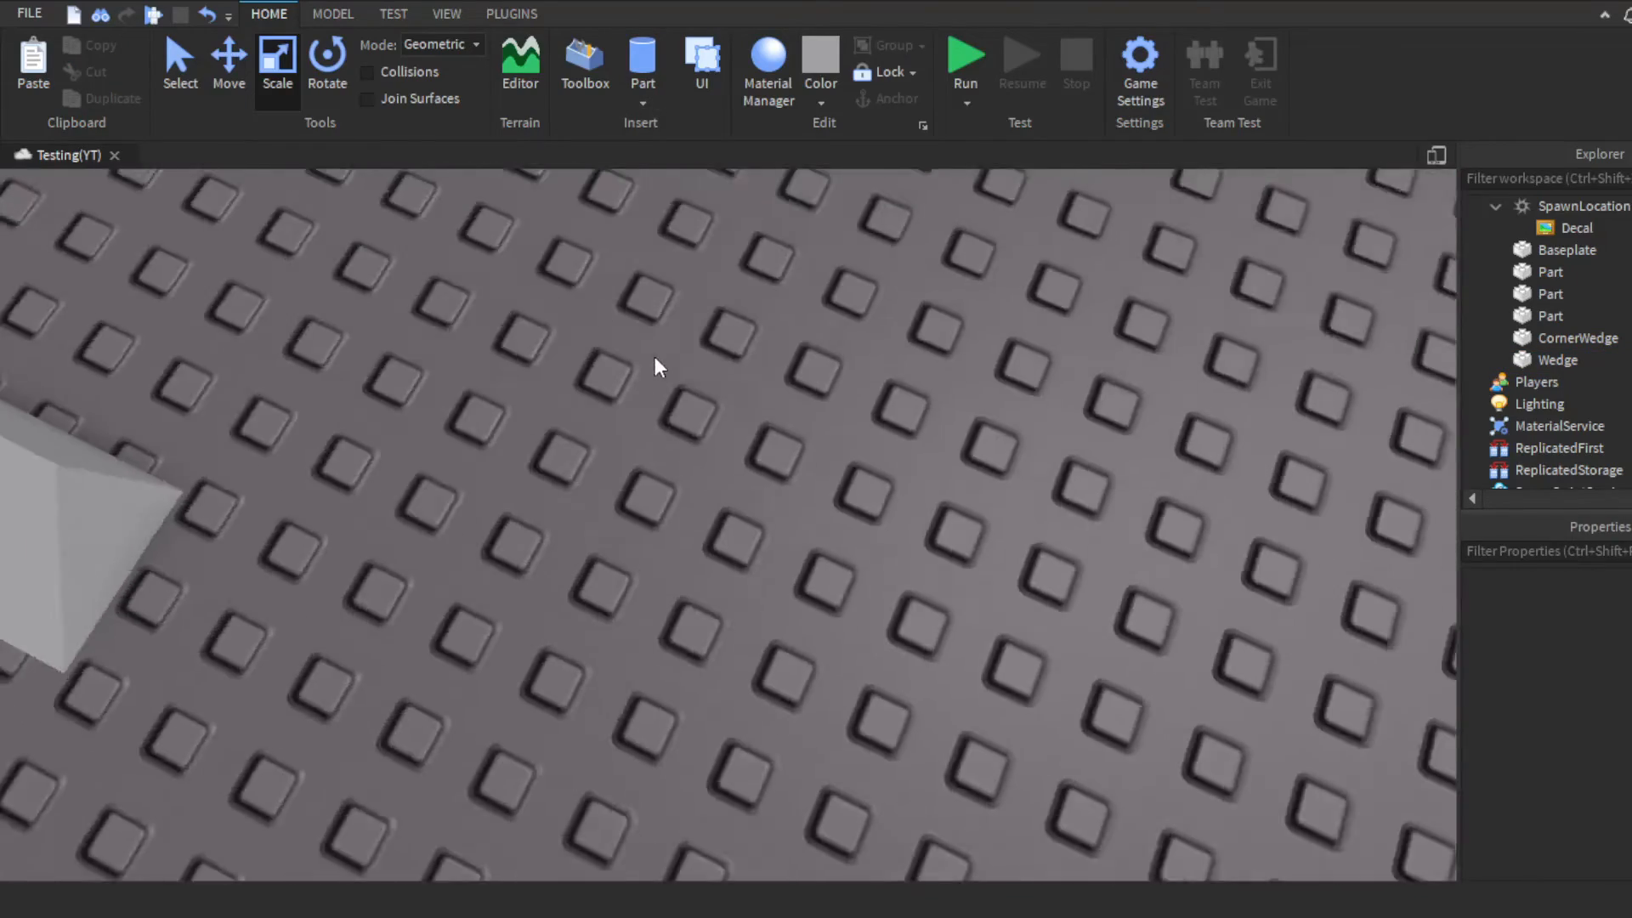
scroll(653, 476, down, 5)
key(a)
key(s)
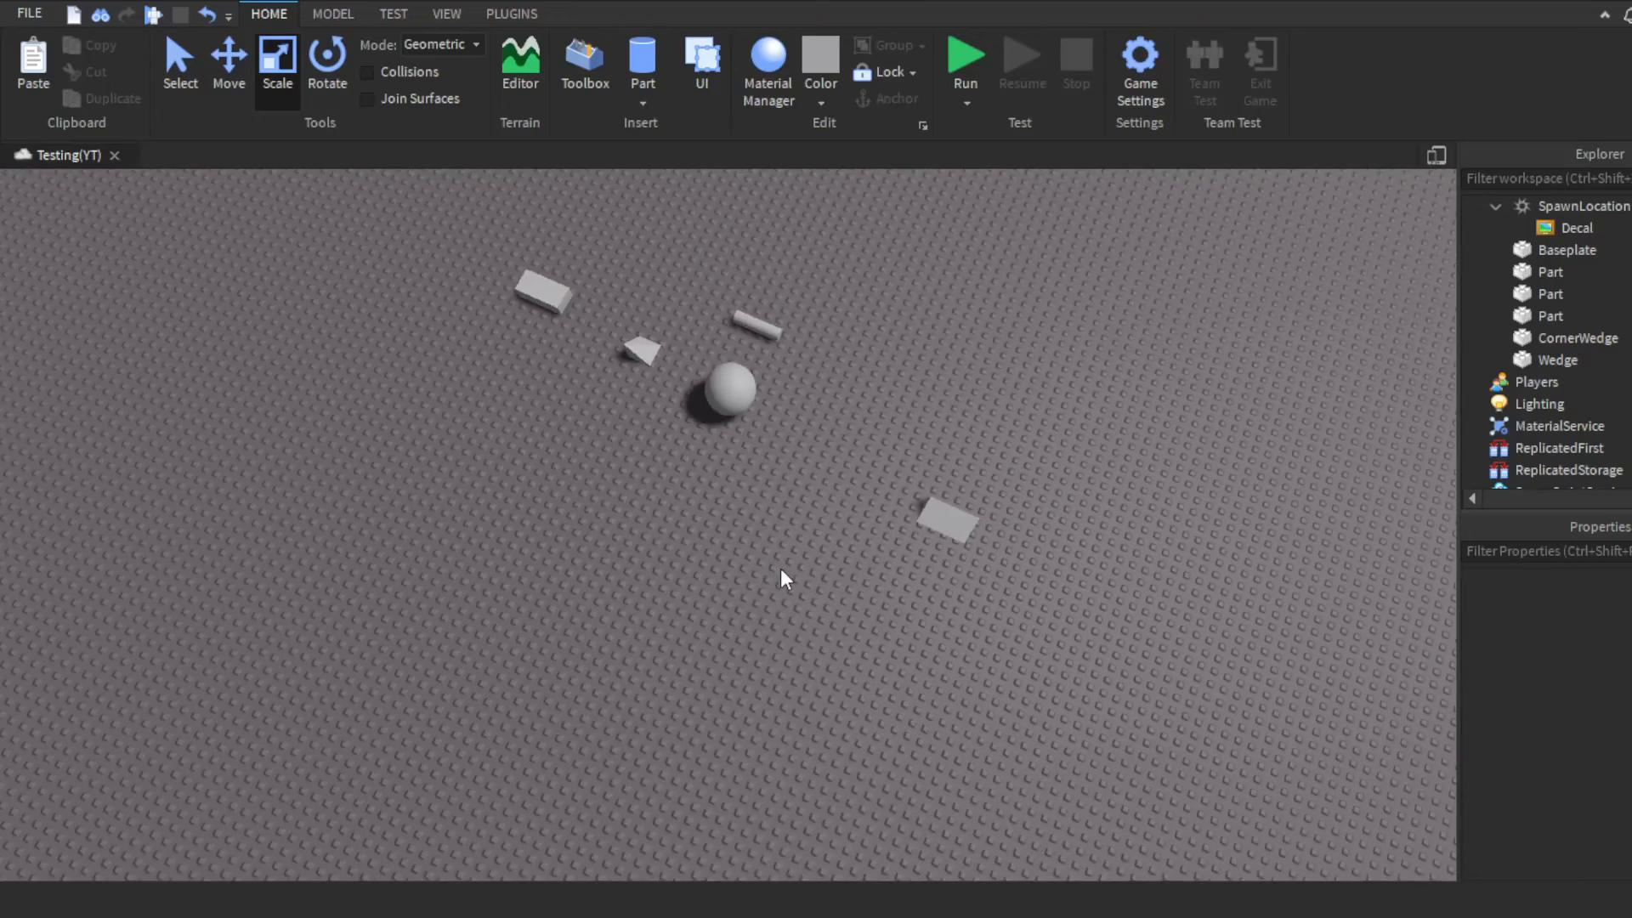
key(w)
key(d)
key(s)
key(s)
key(a)
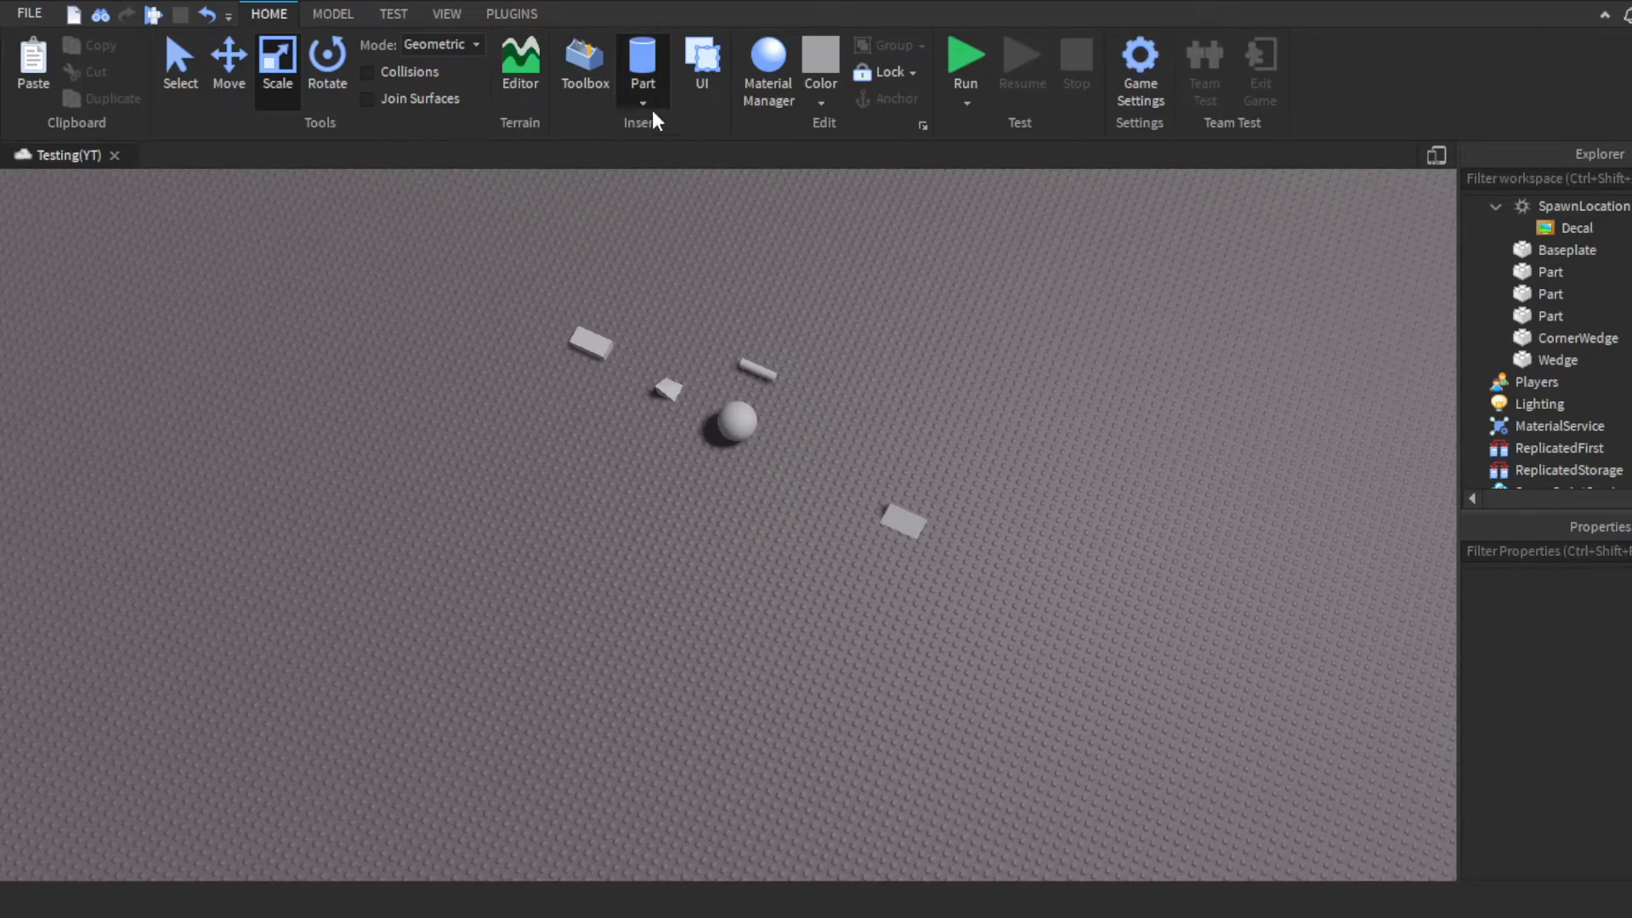
Step: Insert a second cylinder using the most recently chosen part shape
key(w)
right_drag(746, 185, 687, 148)
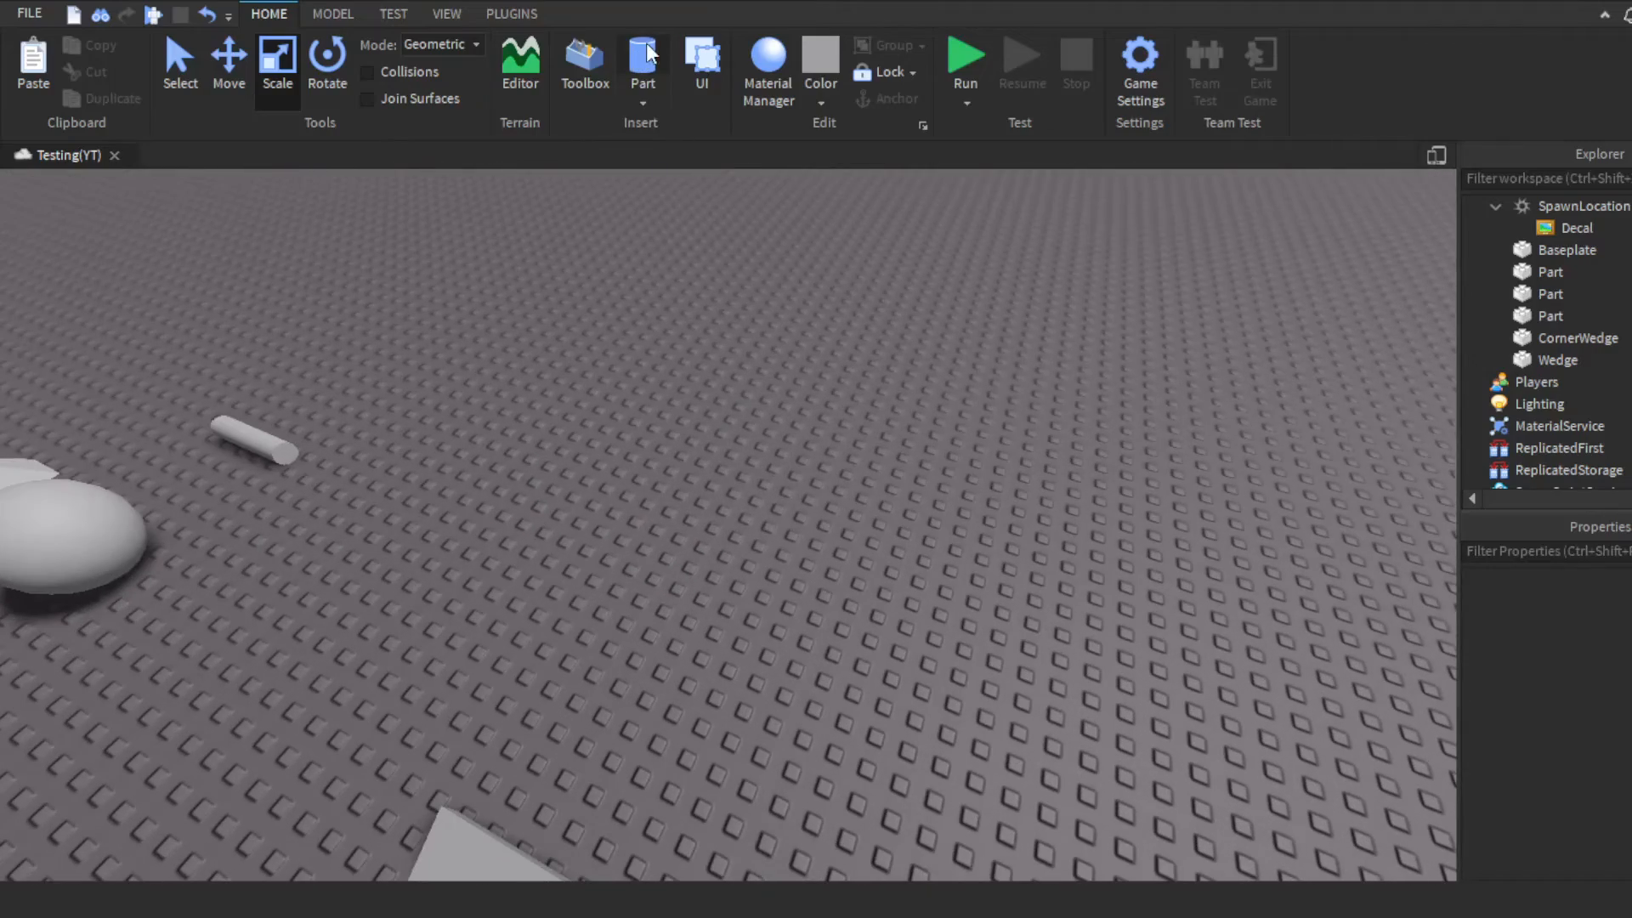
click(647, 49)
Step: Select all the sample parts together and delete them, keeping only the baseplate and spawn location
right_drag(772, 416, 731, 446)
key(s)
key(a)
click(461, 436)
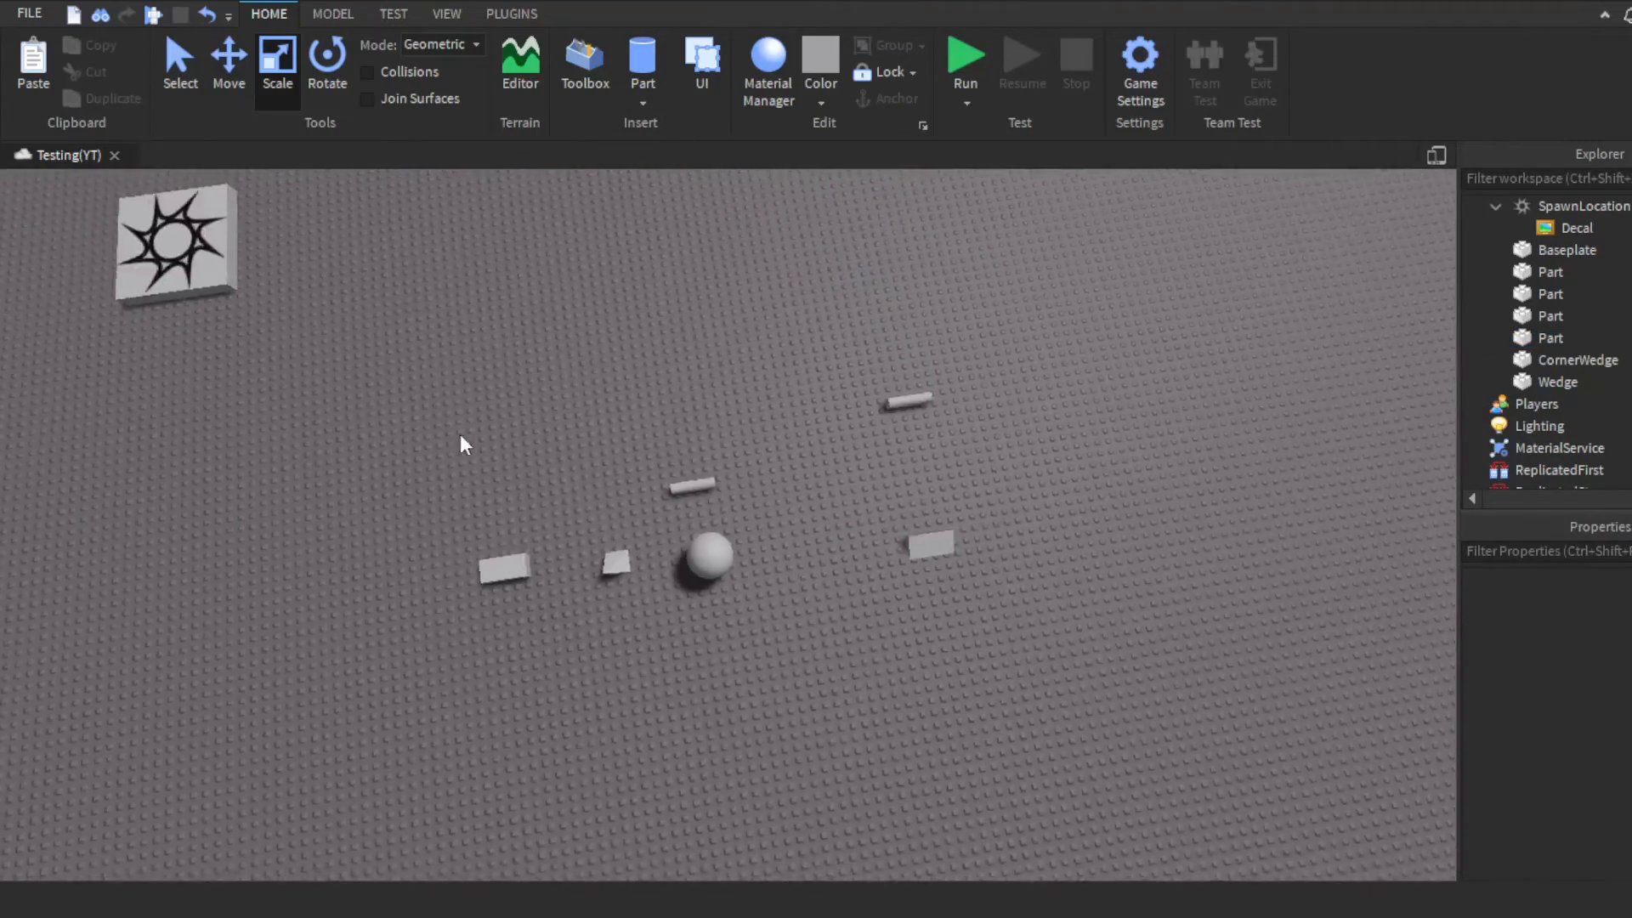
drag(499, 408, 907, 605)
key(Delete)
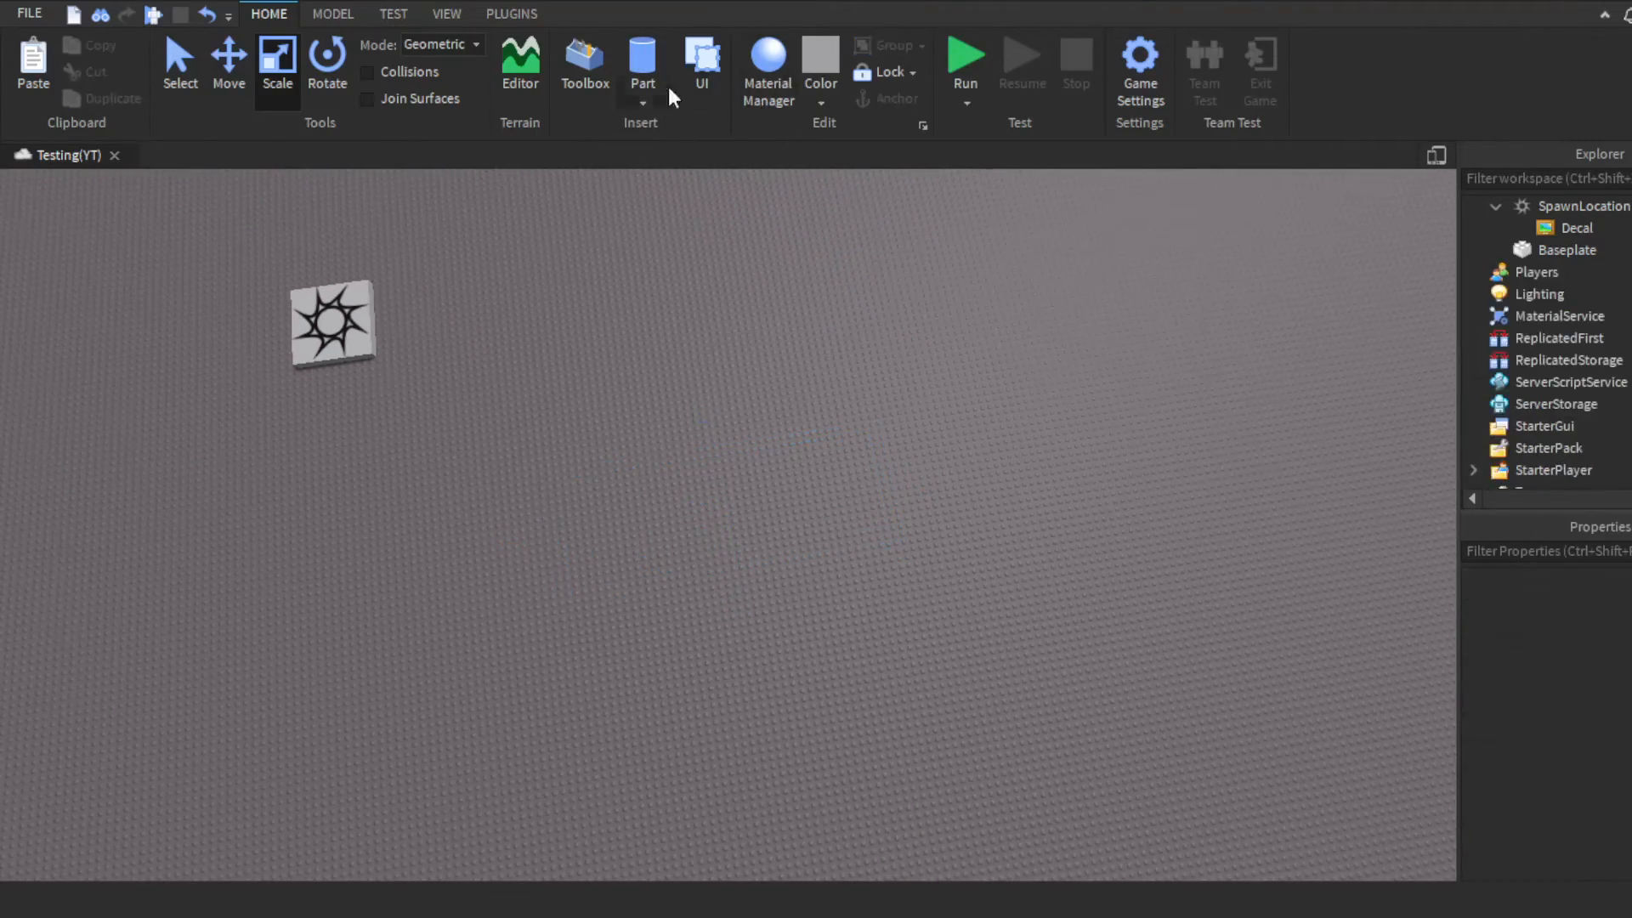
Step: Open the UI creation tools and add a ScreenGui to StarterGui
click(703, 101)
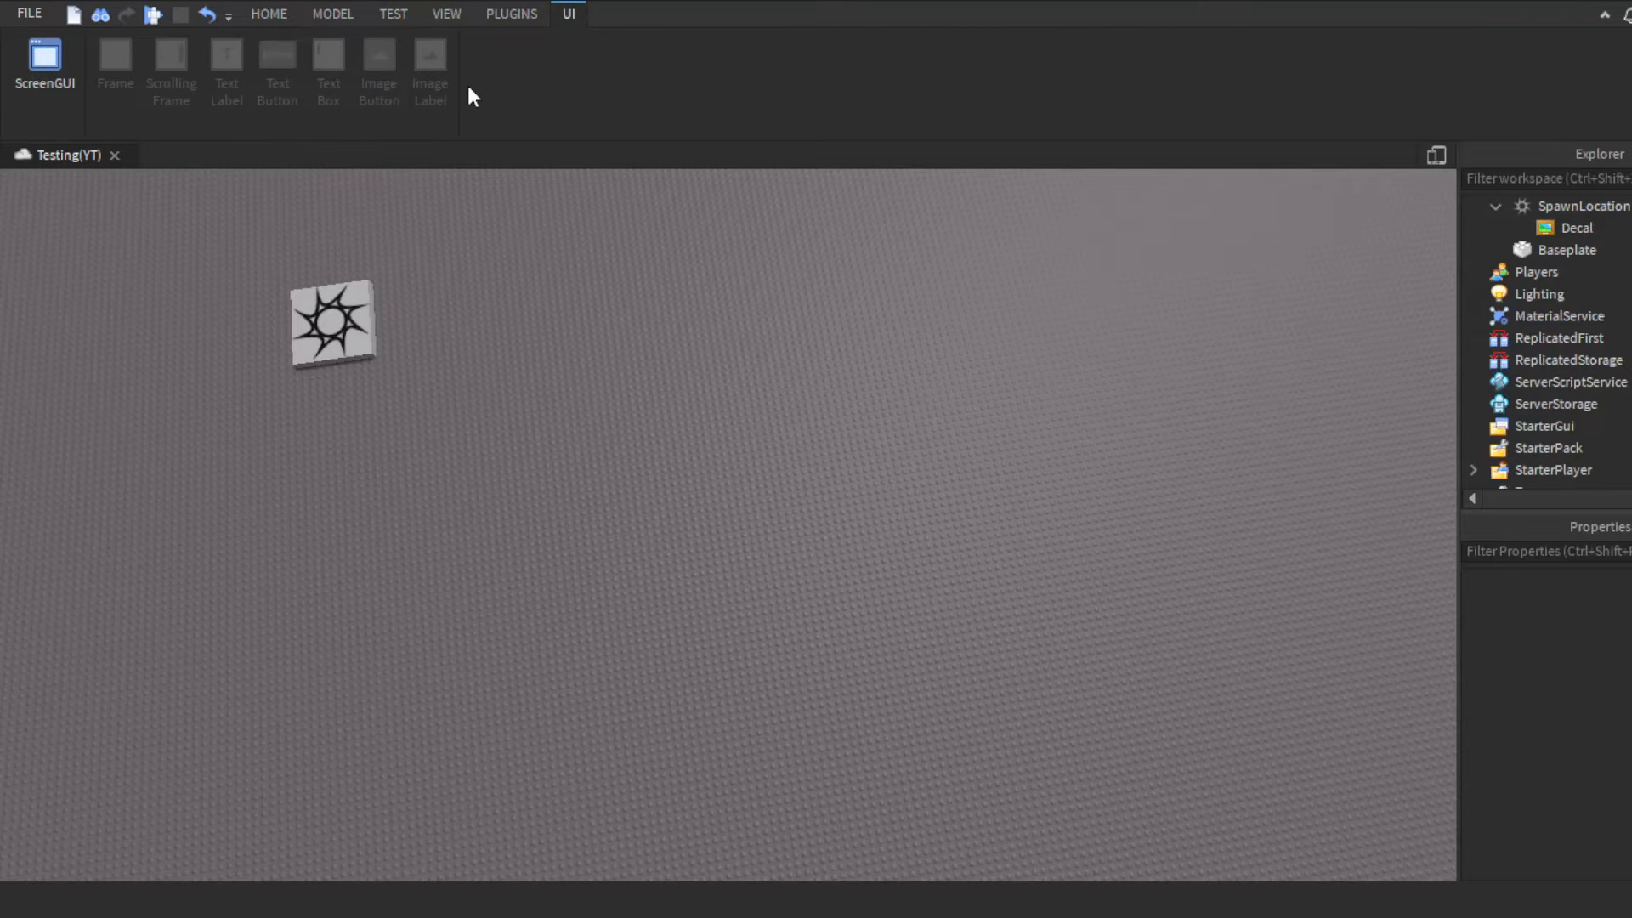
click(1549, 426)
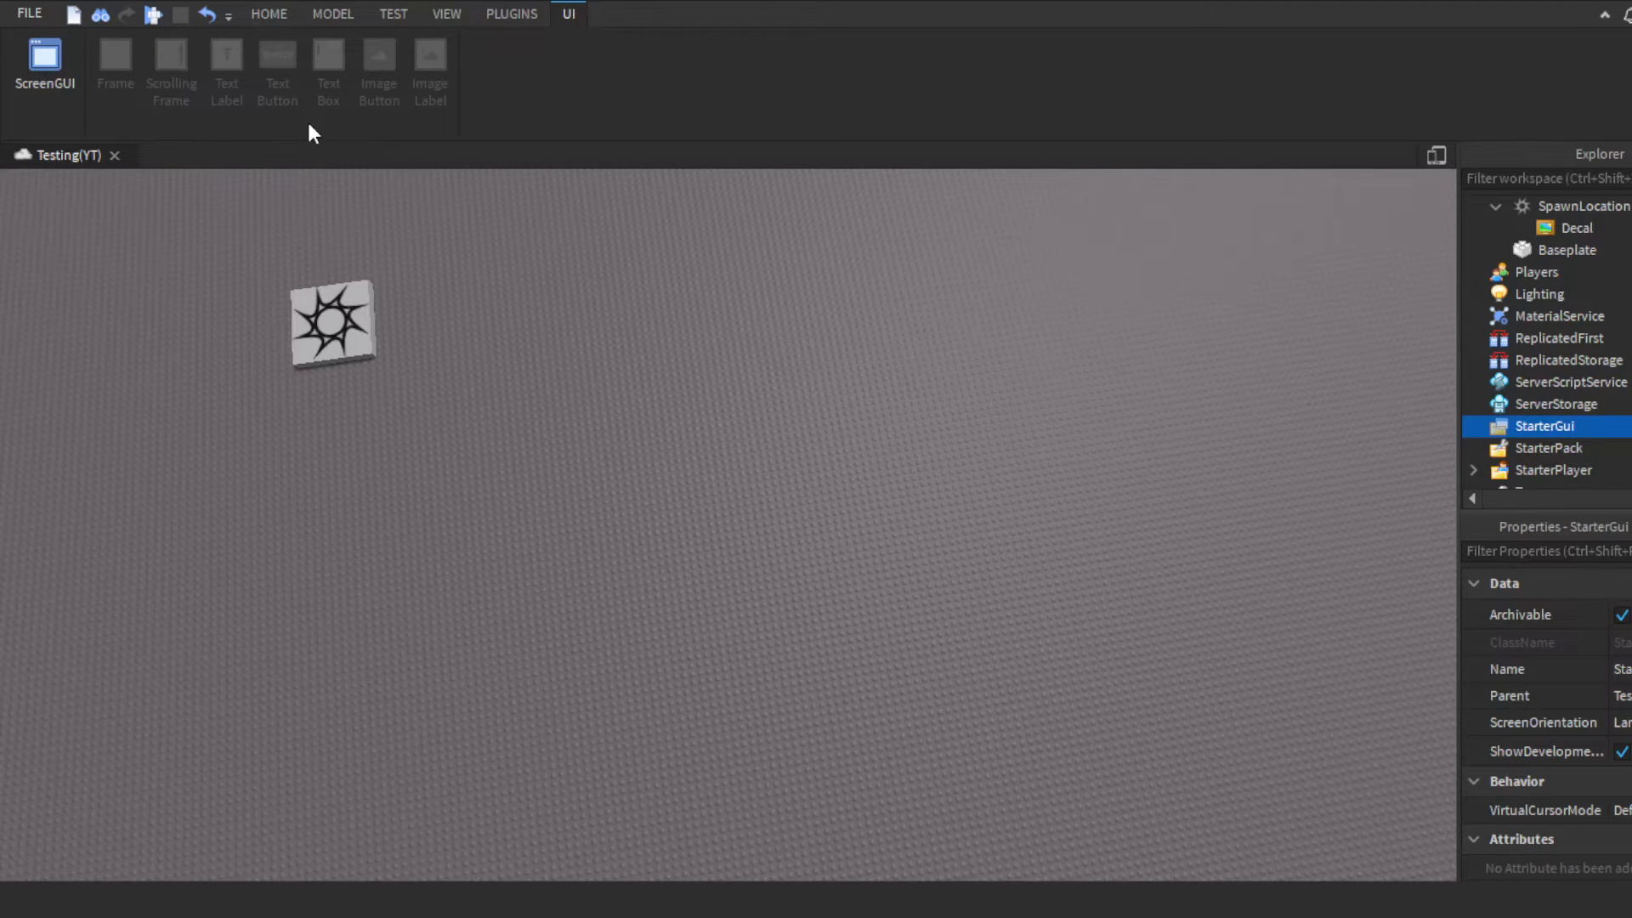
click(45, 61)
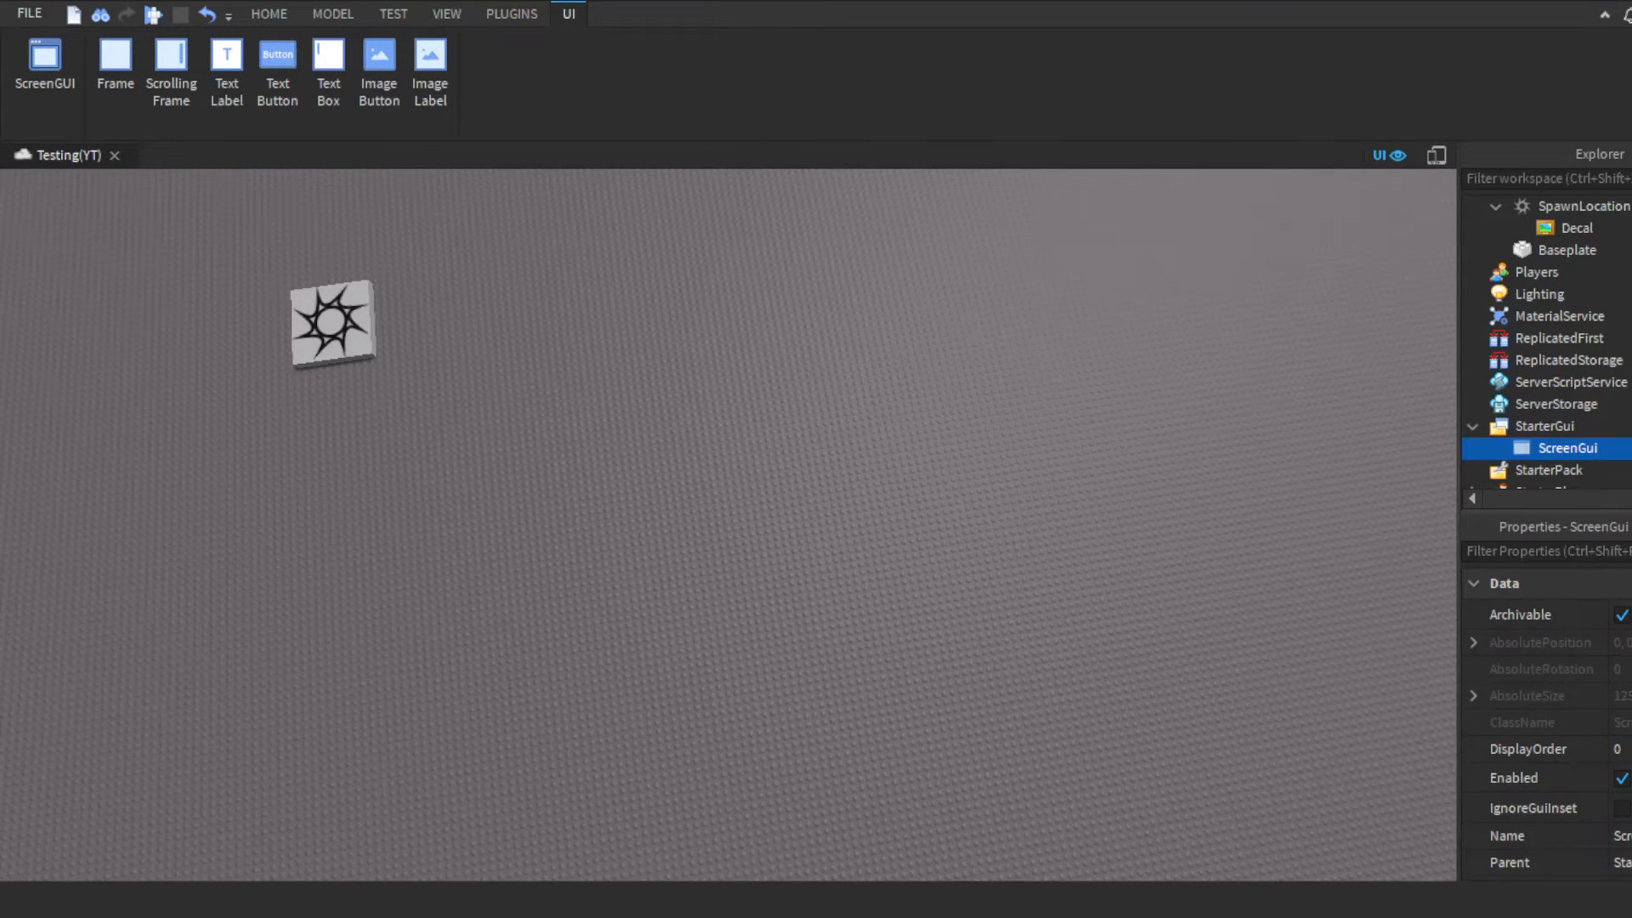
Step: Add a frame to the ScreenGui, enlarge it to about 622 x 357 and place it near the viewport's centre
click(116, 85)
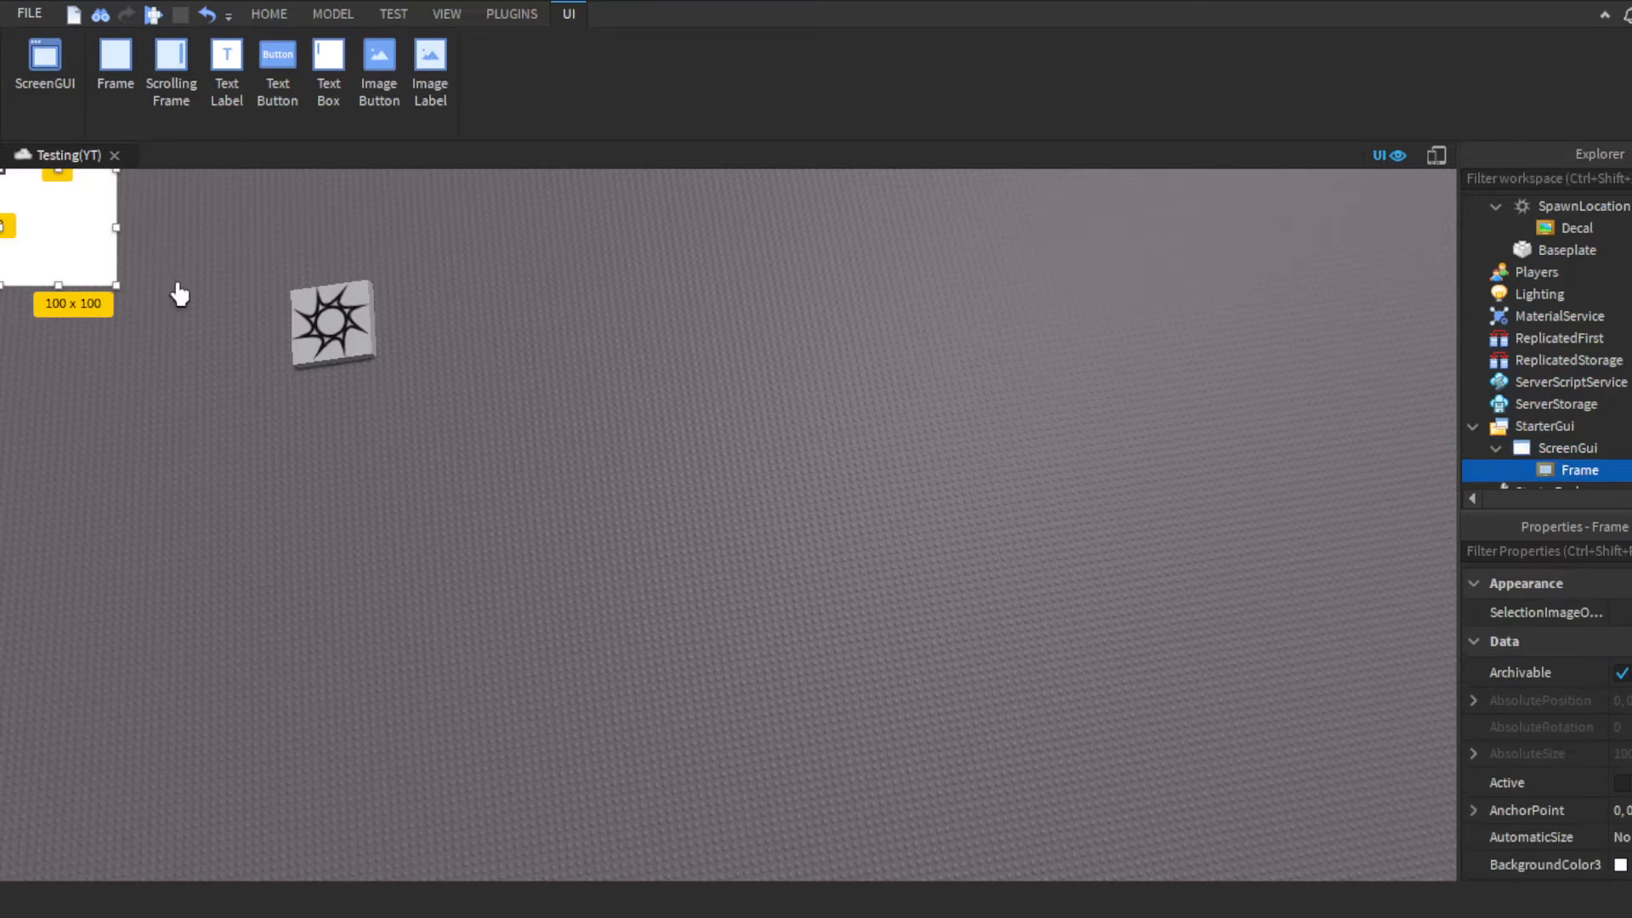
drag(119, 289, 346, 431)
drag(195, 254, 688, 510)
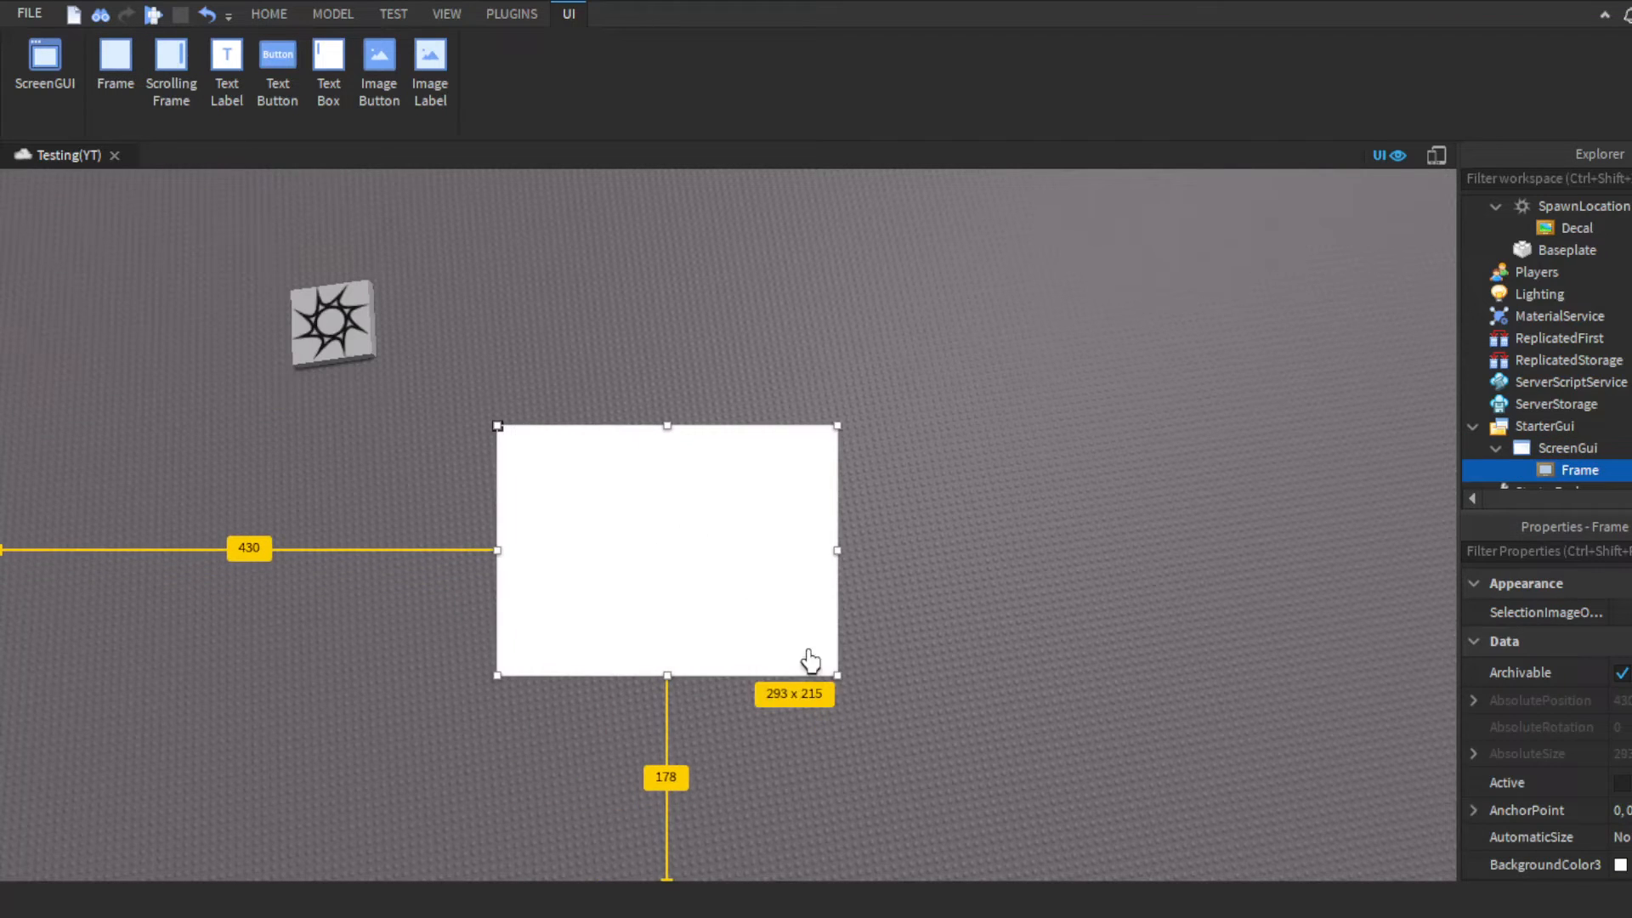
drag(838, 678, 1221, 849)
drag(931, 647, 788, 554)
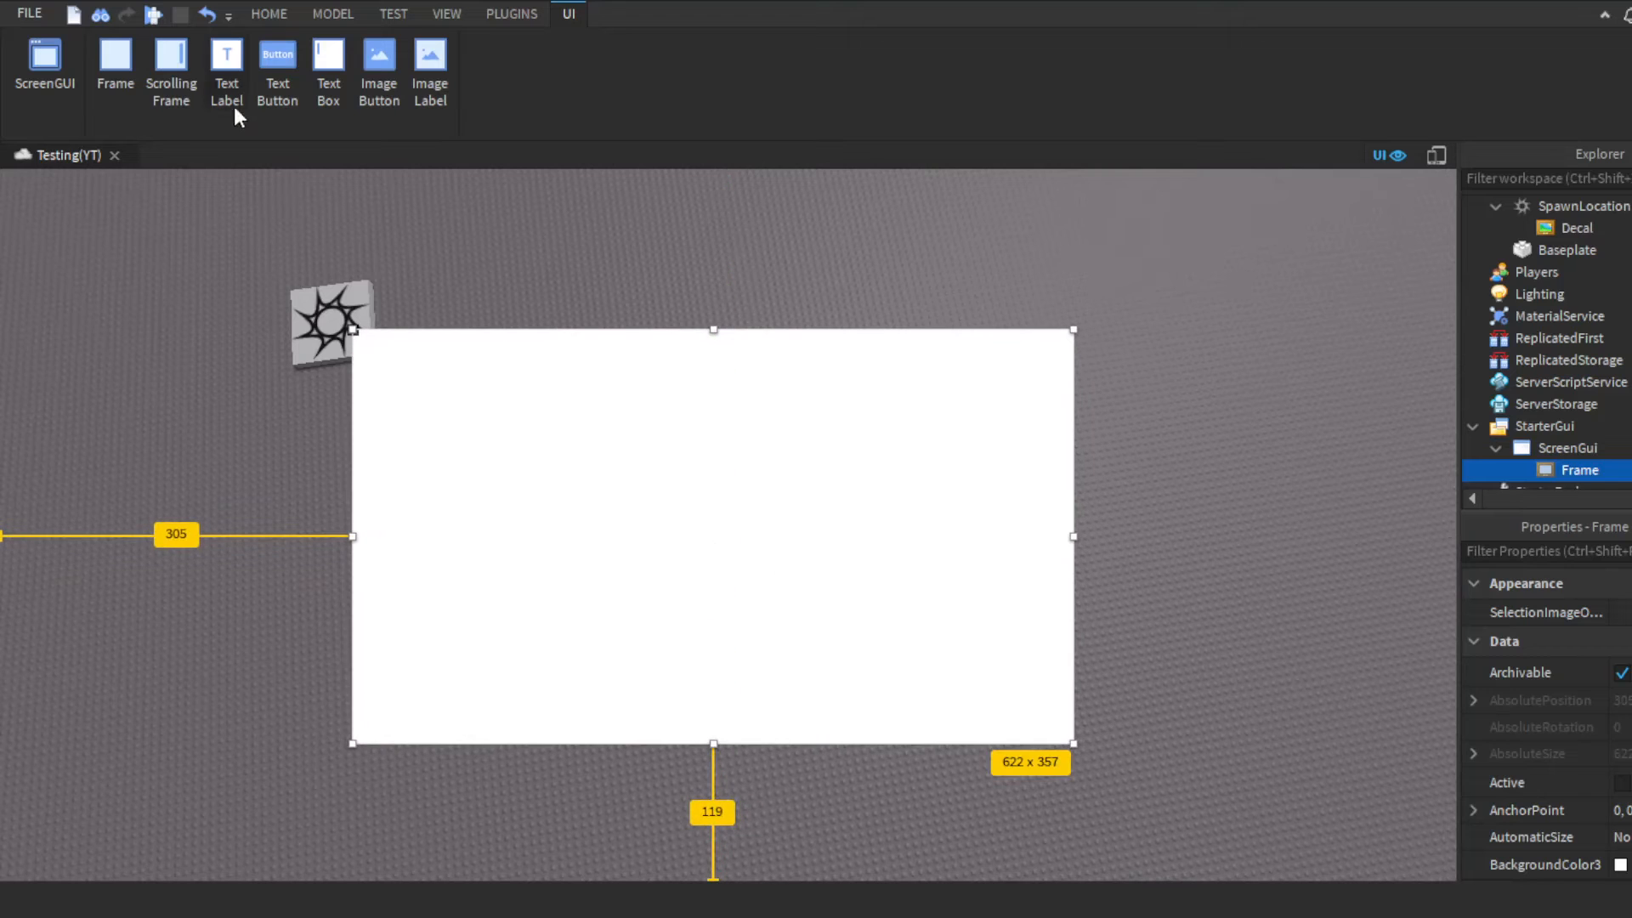
Step: Add a text label at the frame's upper middle and a text button against the frame's left edge
click(237, 88)
drag(167, 212, 782, 363)
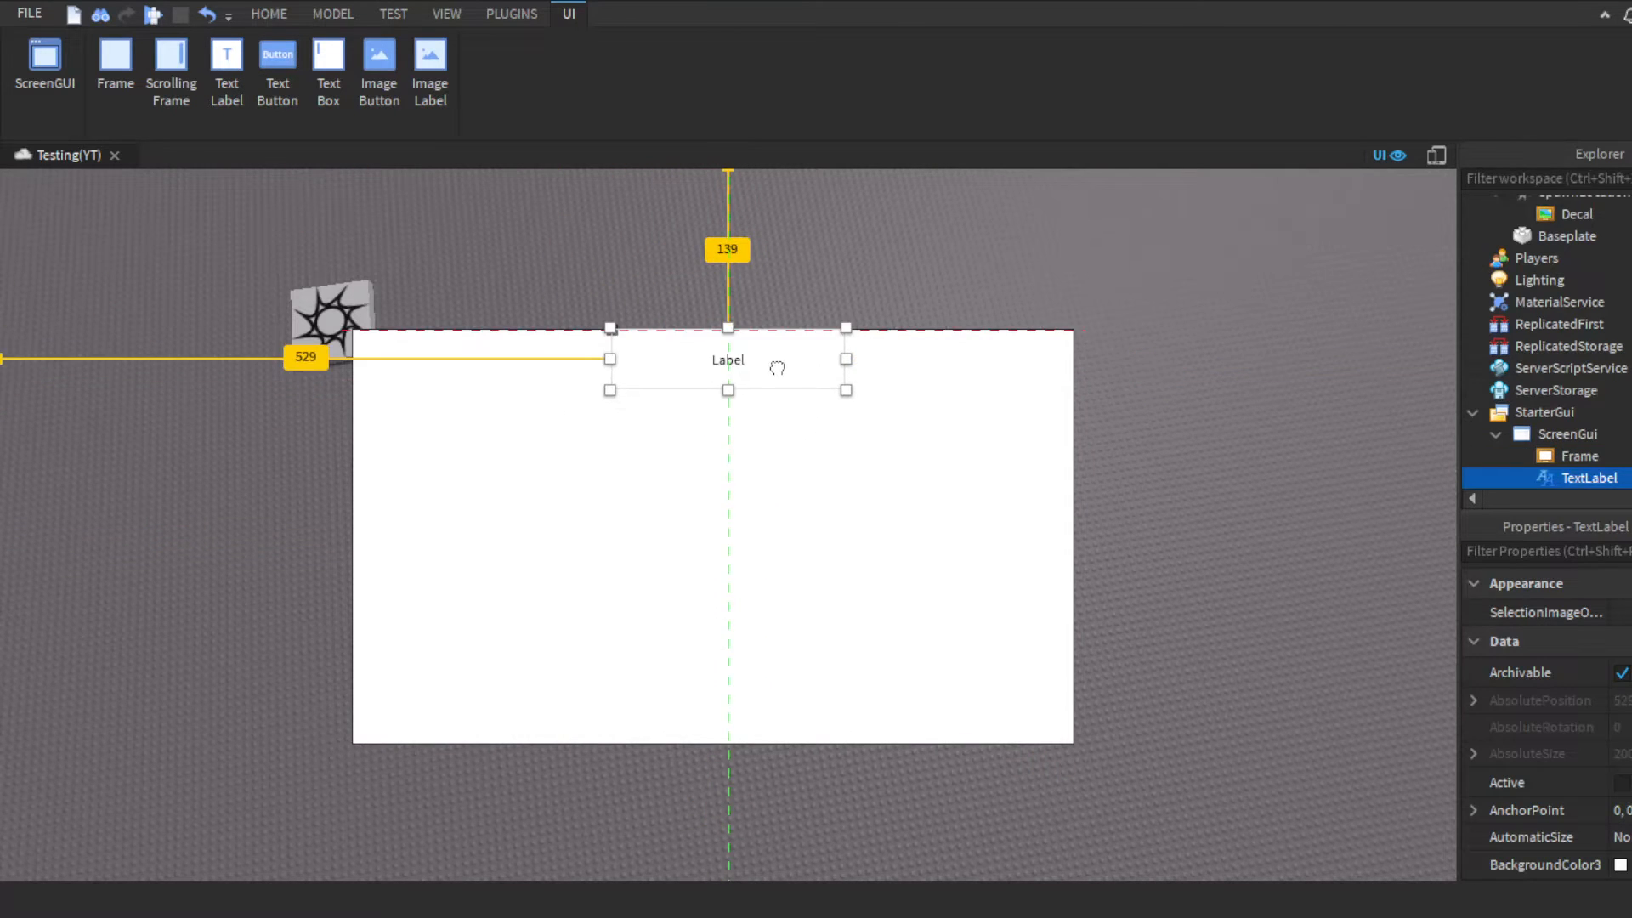
click(289, 98)
drag(197, 215, 547, 483)
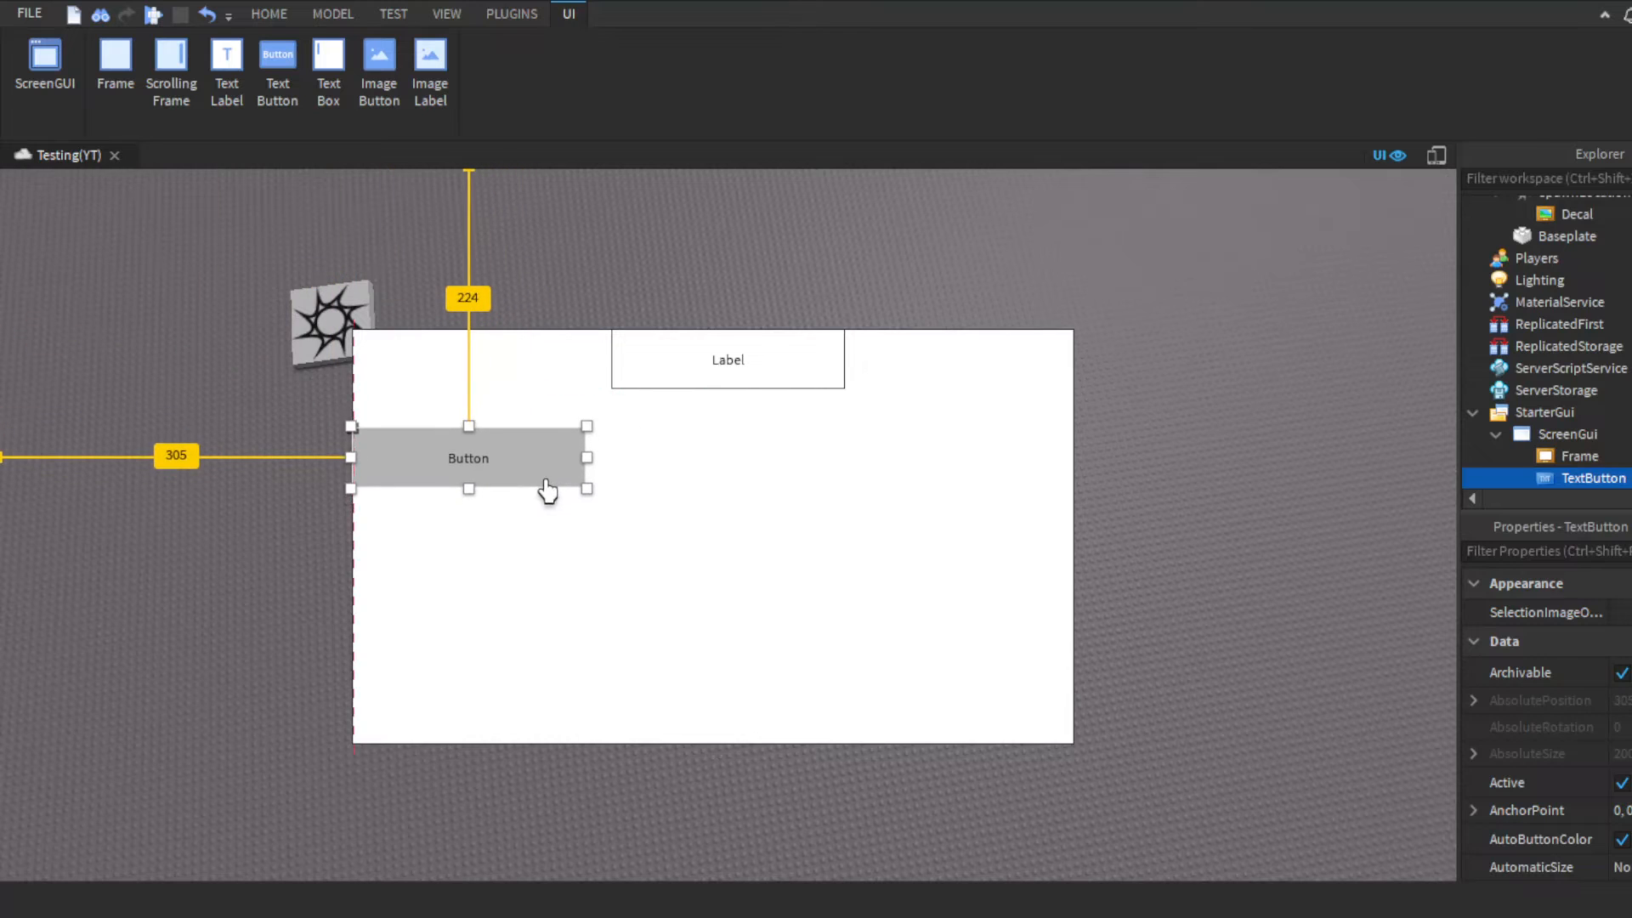
Step: Delete the ScreenGui and all its interface elements from StarterGui
click(913, 510)
click(1533, 431)
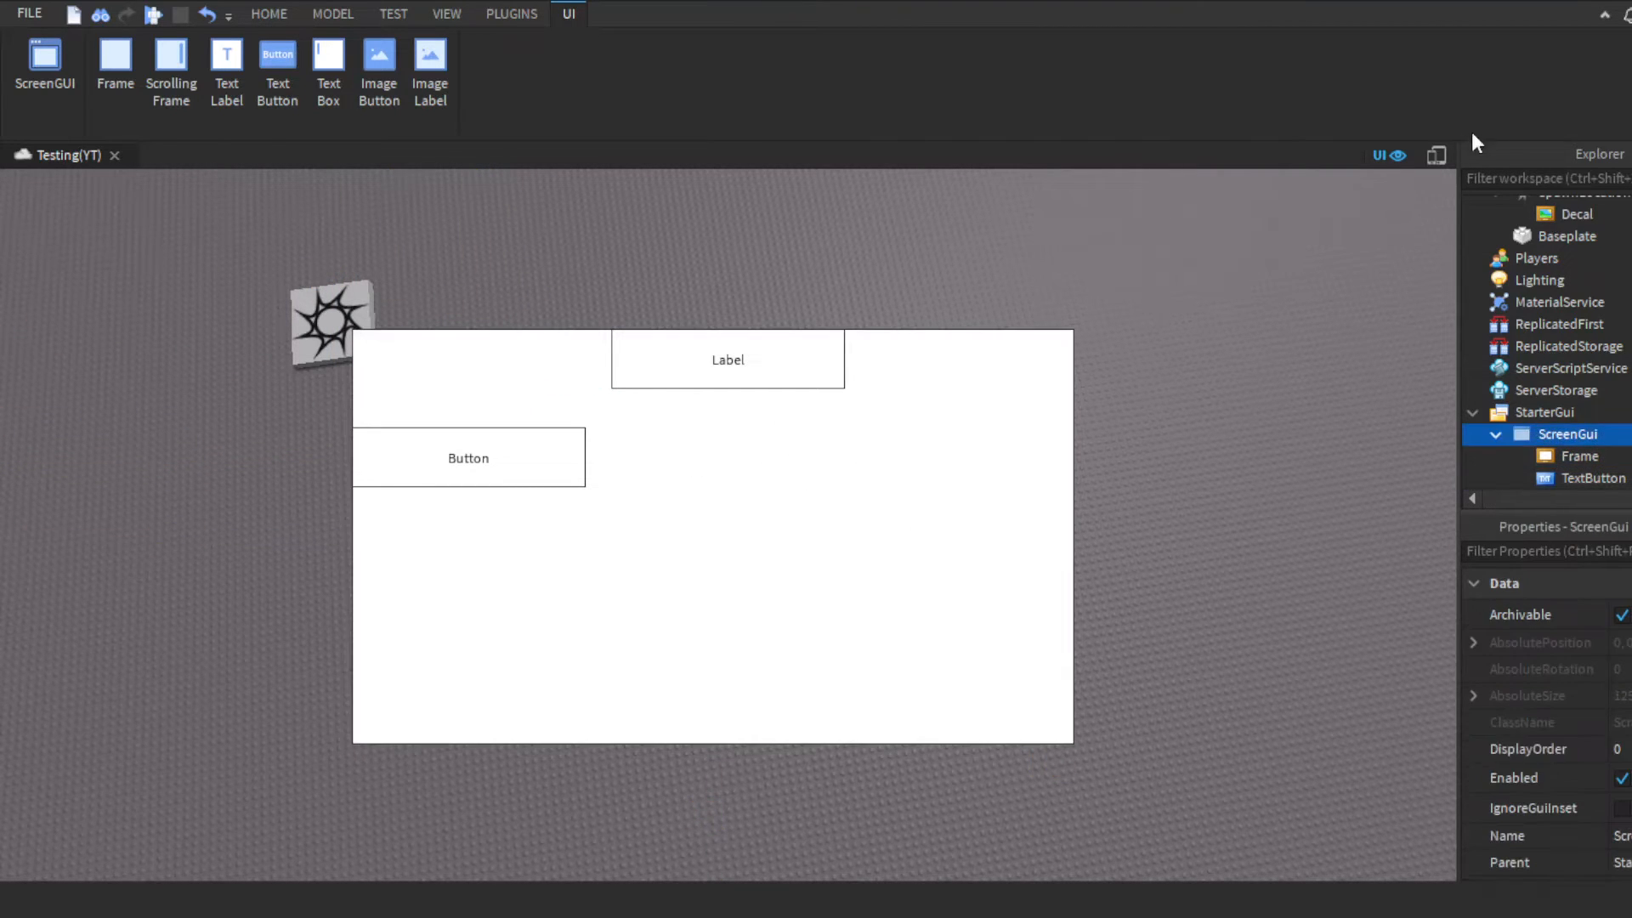
key(Delete)
right_drag(498, 318, 930, 337)
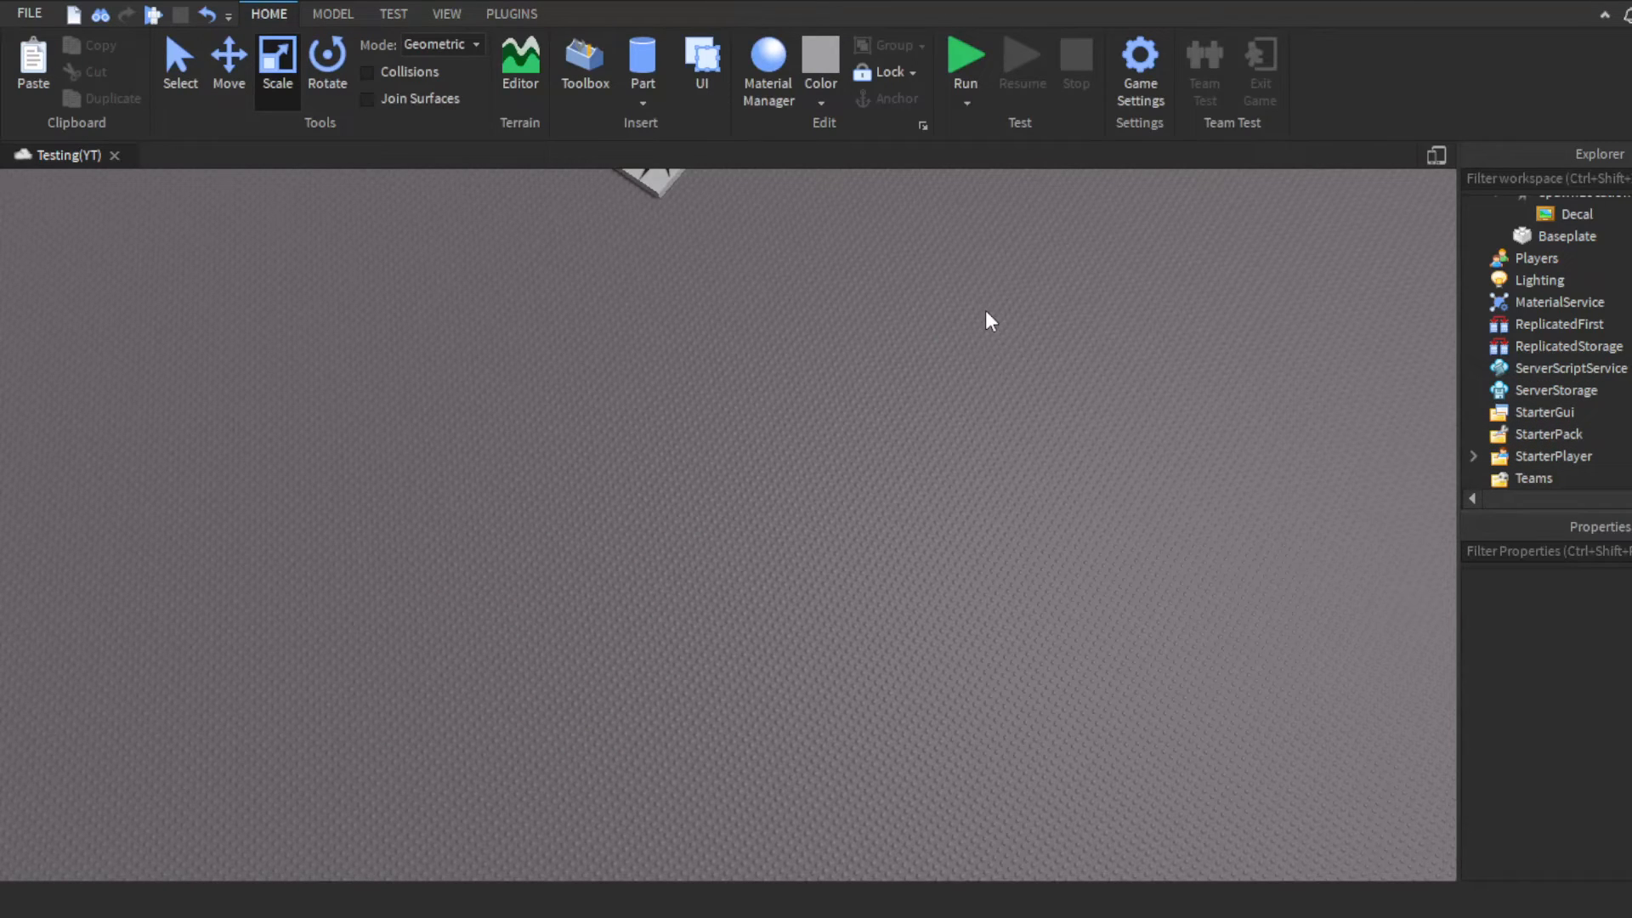
Step: Open the Material Manager, browse the material library from Asphalt to Wood Planks, and close it
scroll(969, 302, down, 5)
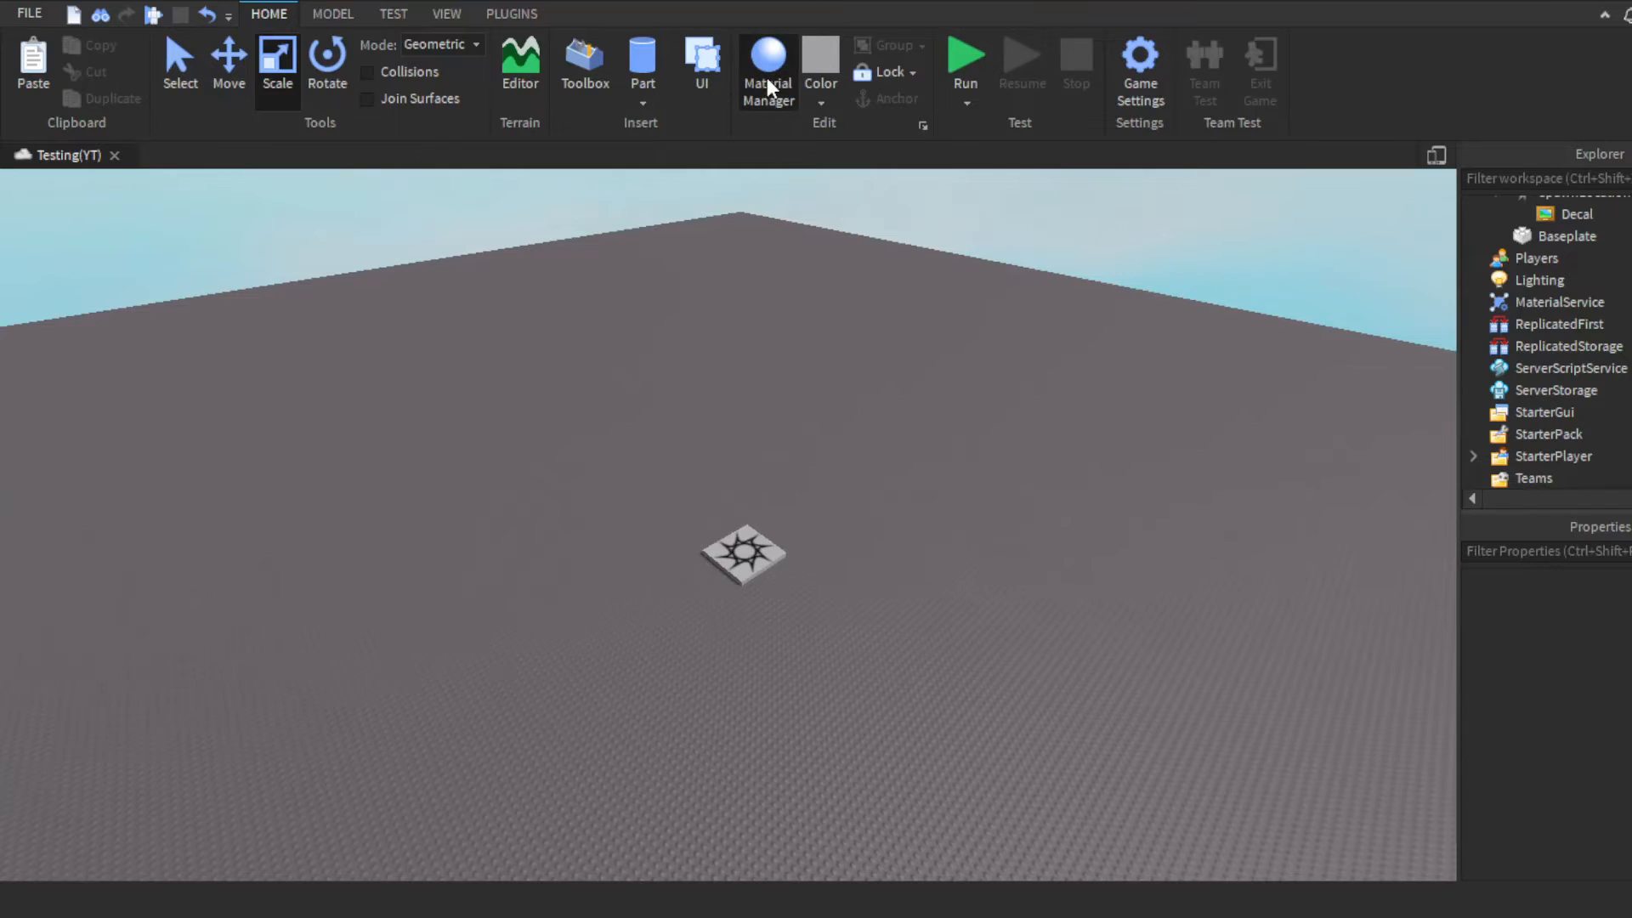
click(766, 78)
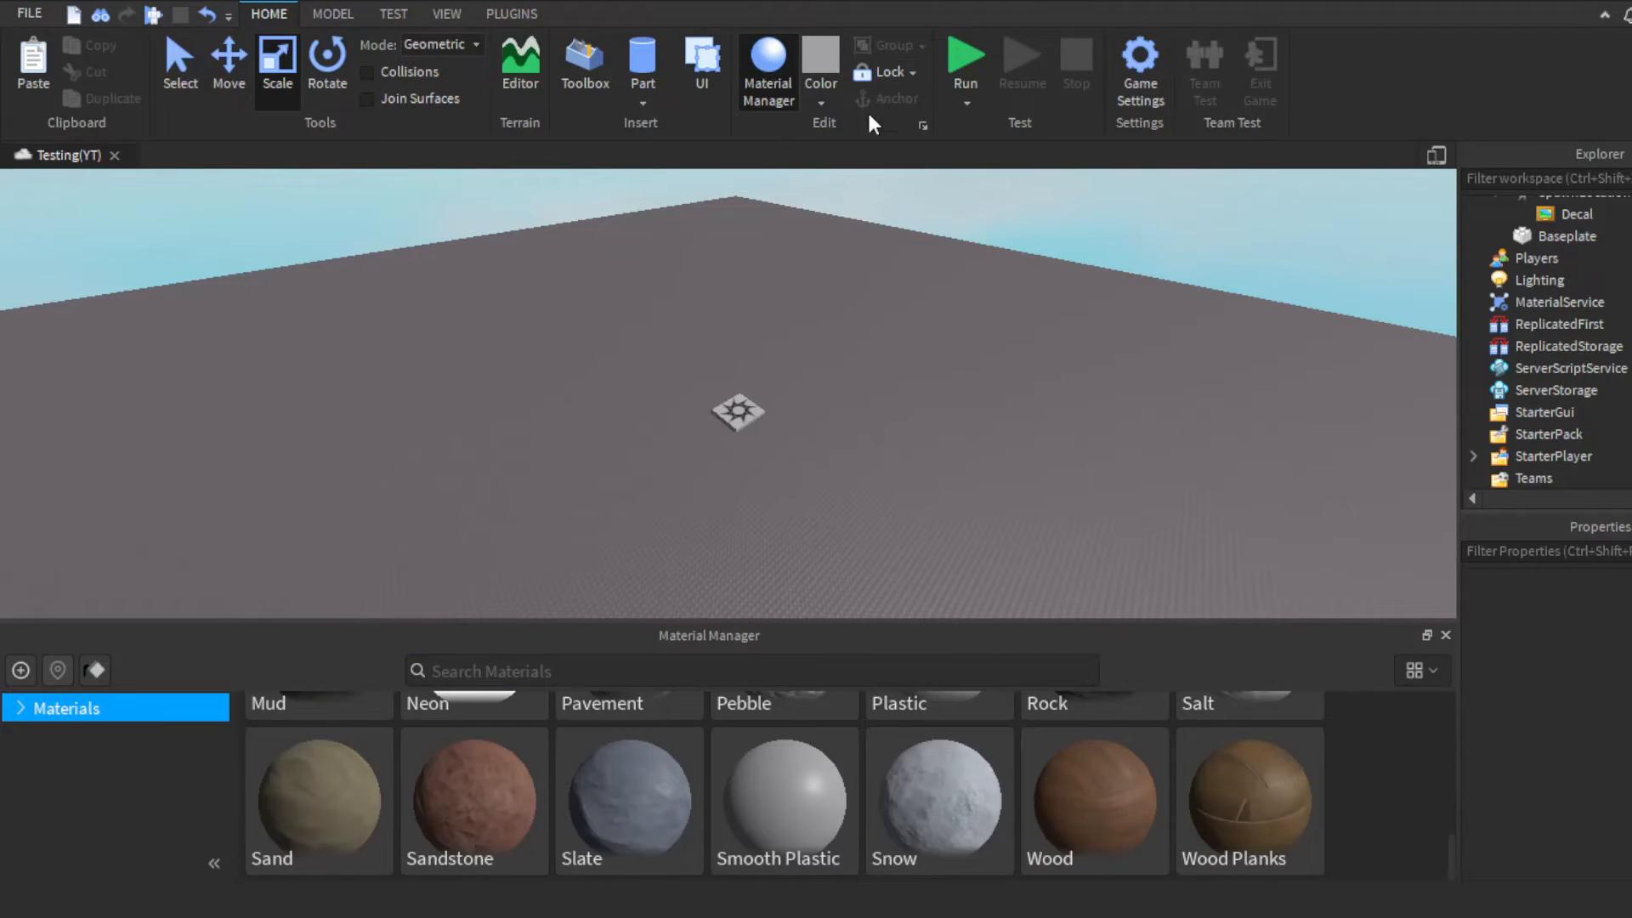
right_drag(796, 289, 828, 367)
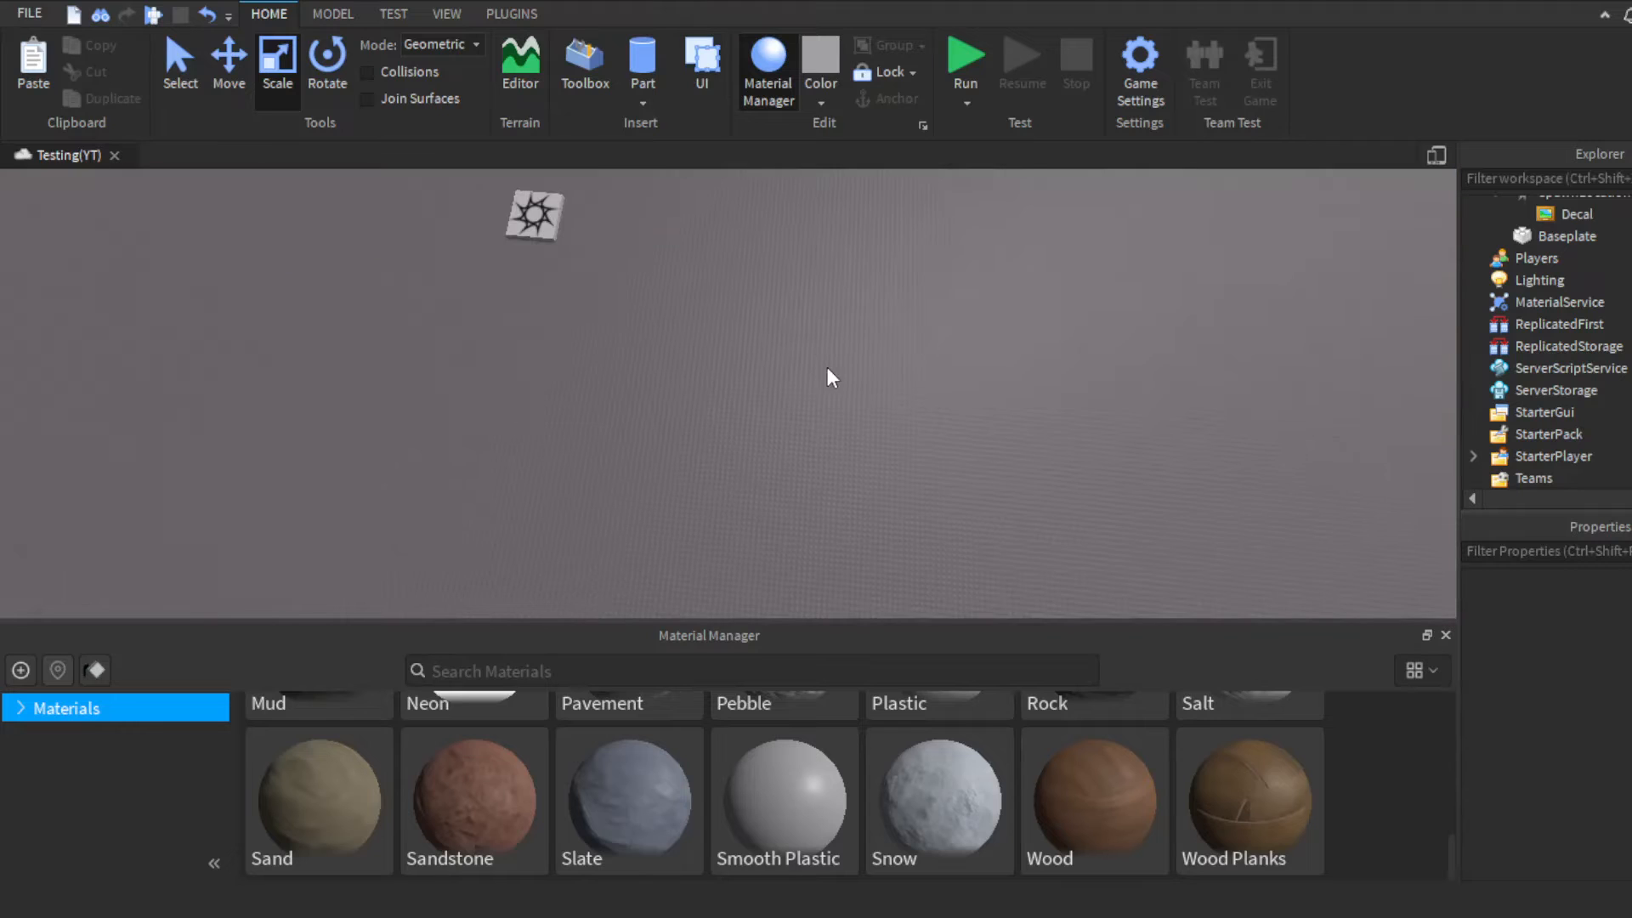
scroll(663, 773, up, 3)
scroll(688, 770, up, 3)
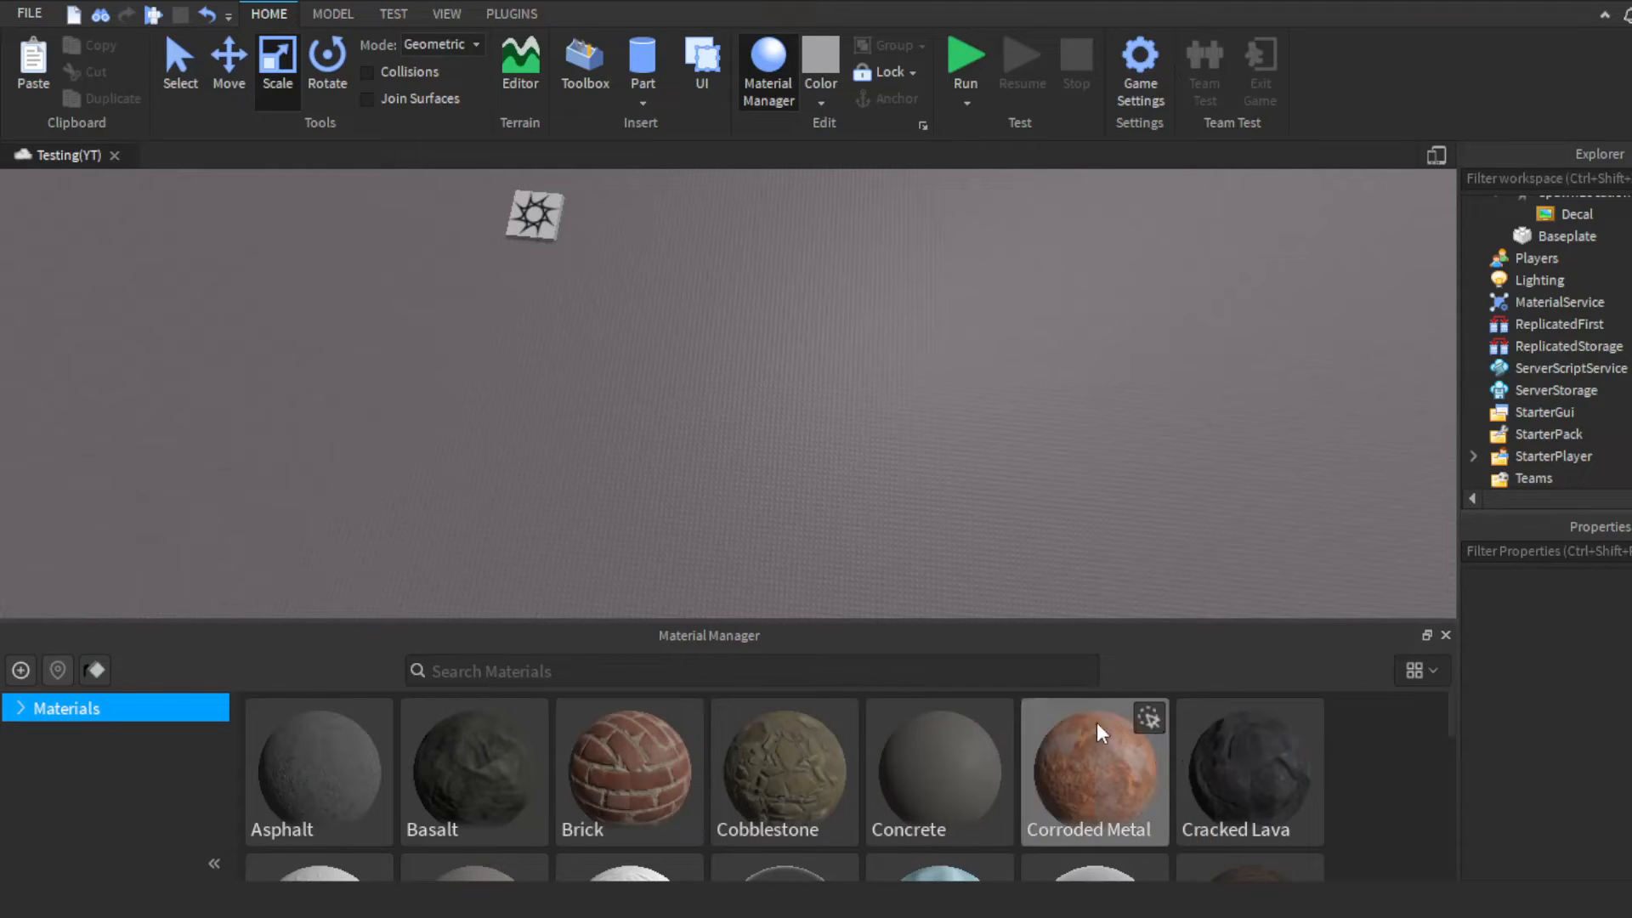
scroll(1106, 757, down, 3)
scroll(991, 781, down, 3)
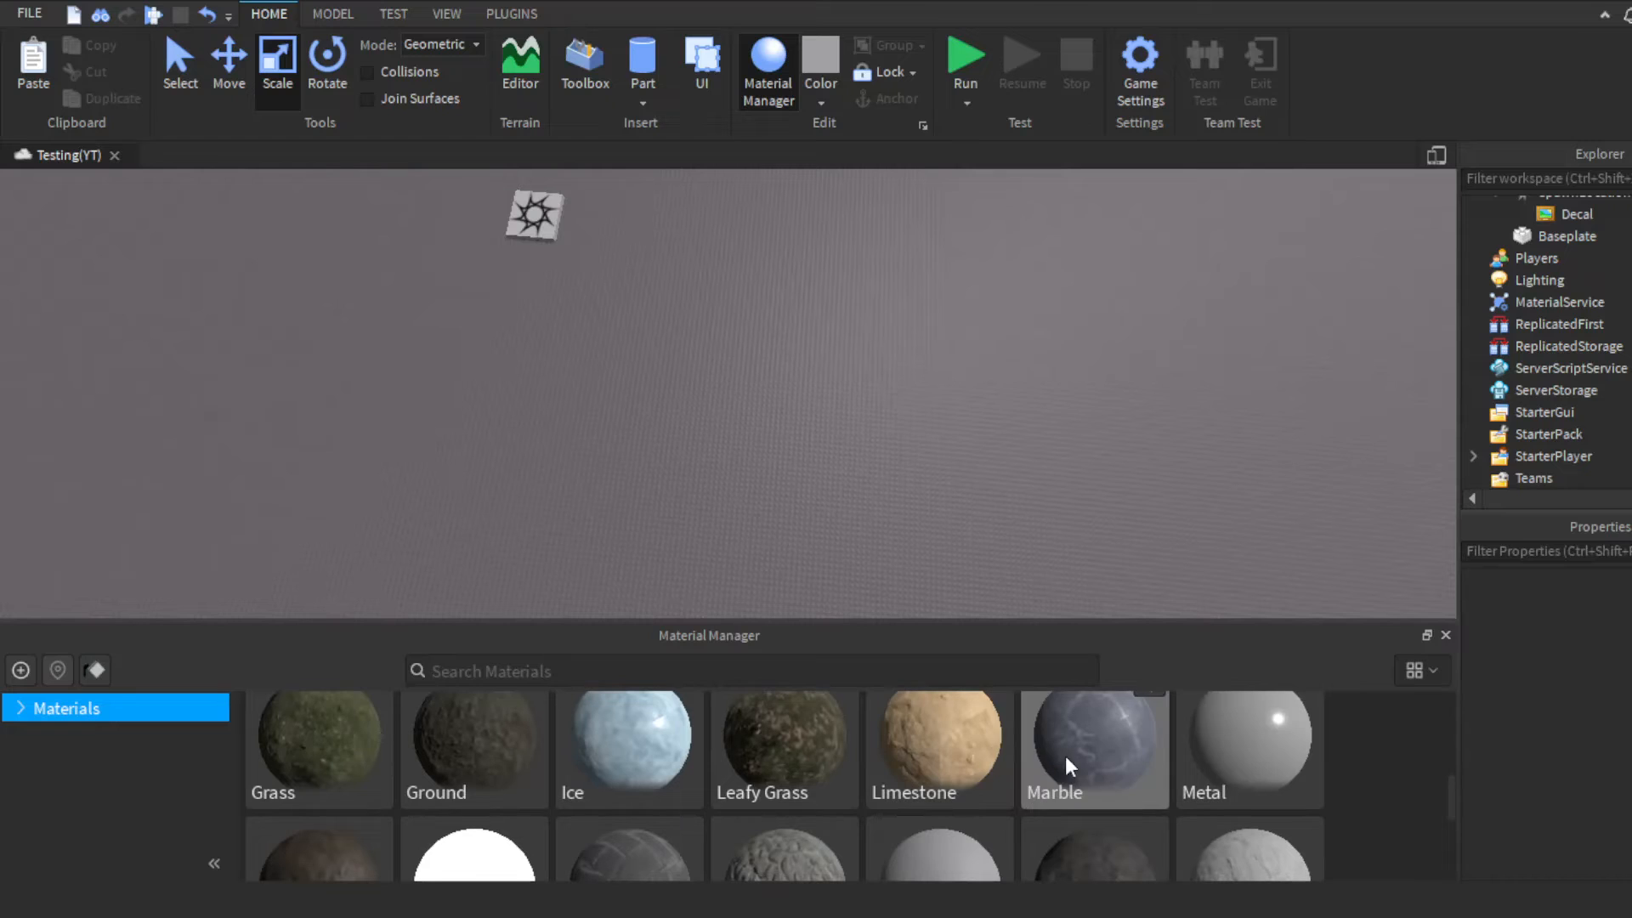
scroll(1263, 747, up, 6)
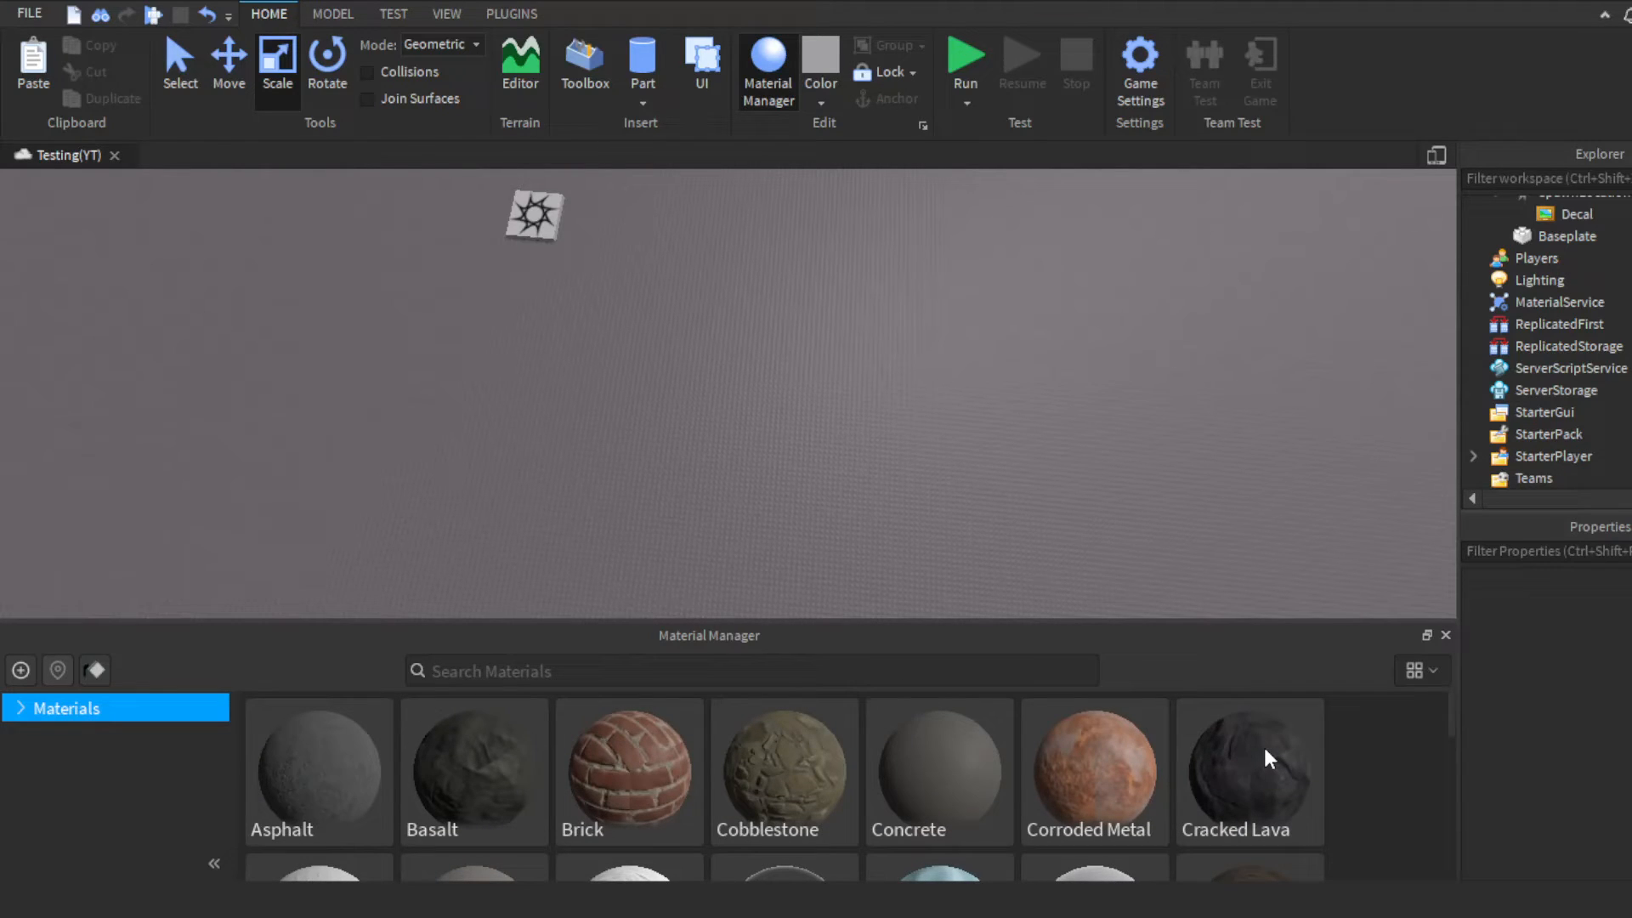
scroll(1028, 803, down, 9)
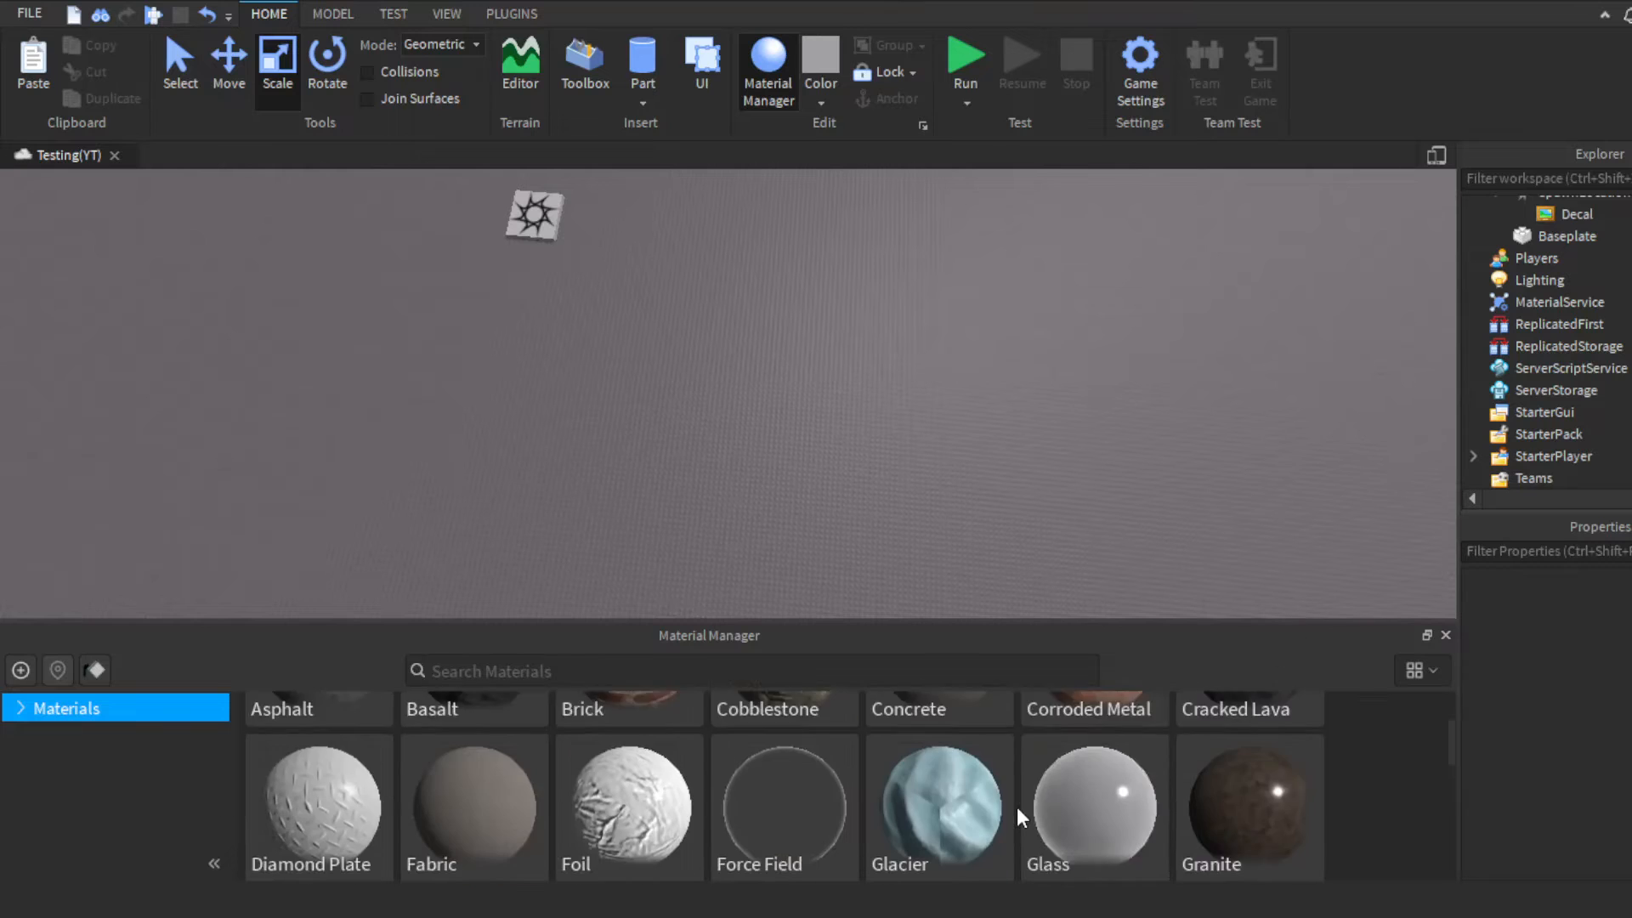
scroll(1035, 803, down, 1)
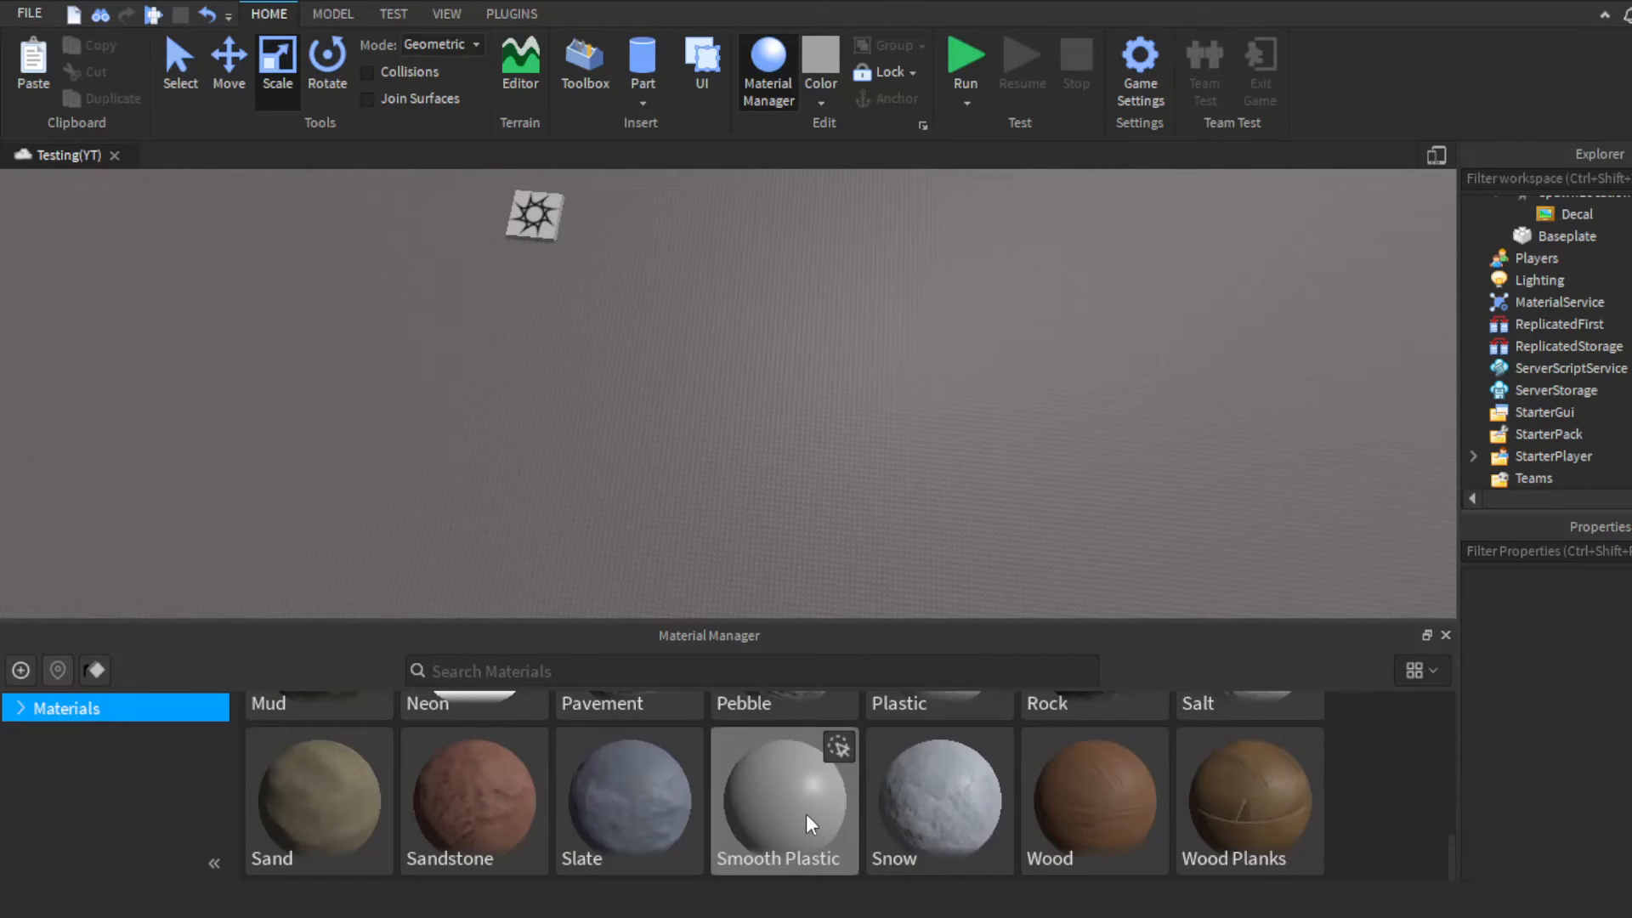
scroll(746, 769, up, 10)
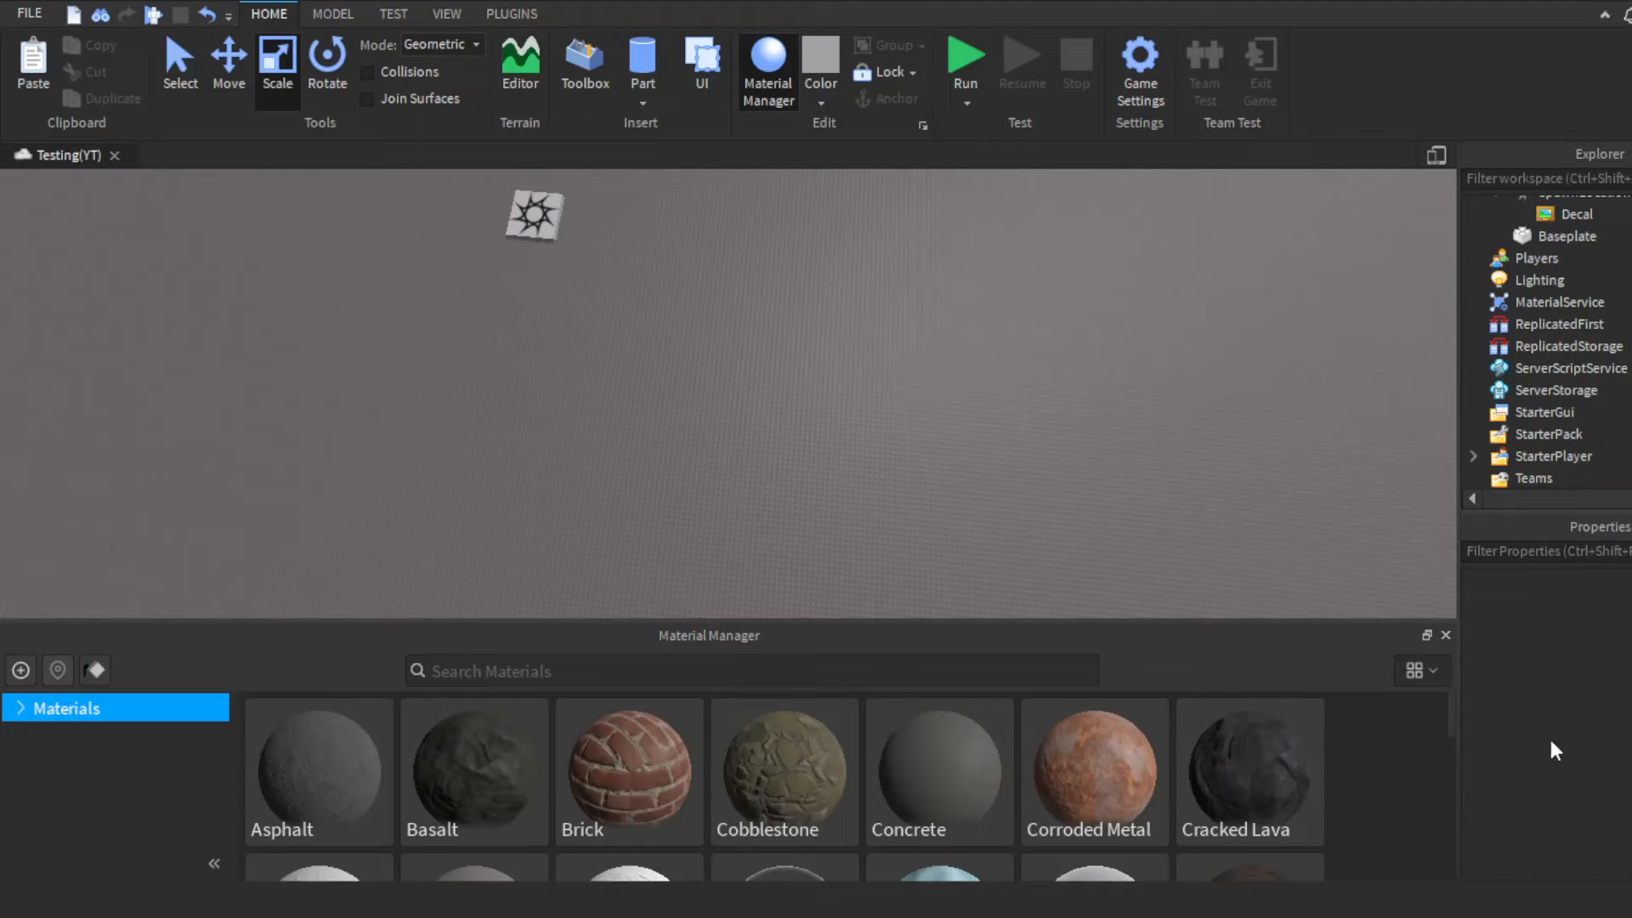
click(1446, 636)
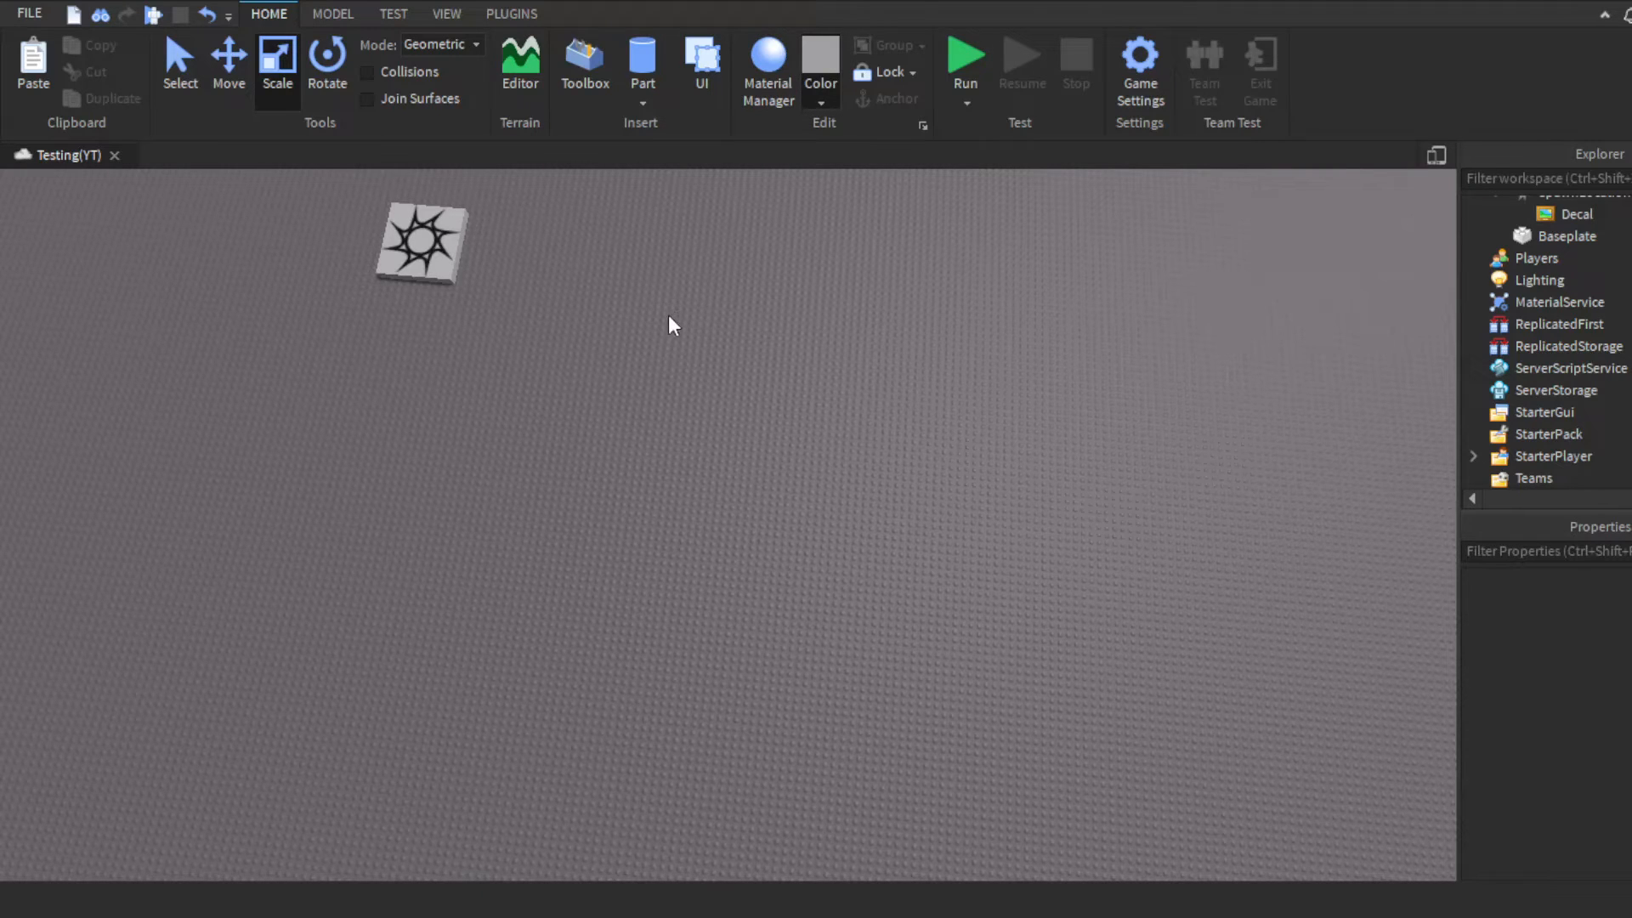
Step: Insert a block part onto the baseplate, inspect it up close and delete it
click(642, 109)
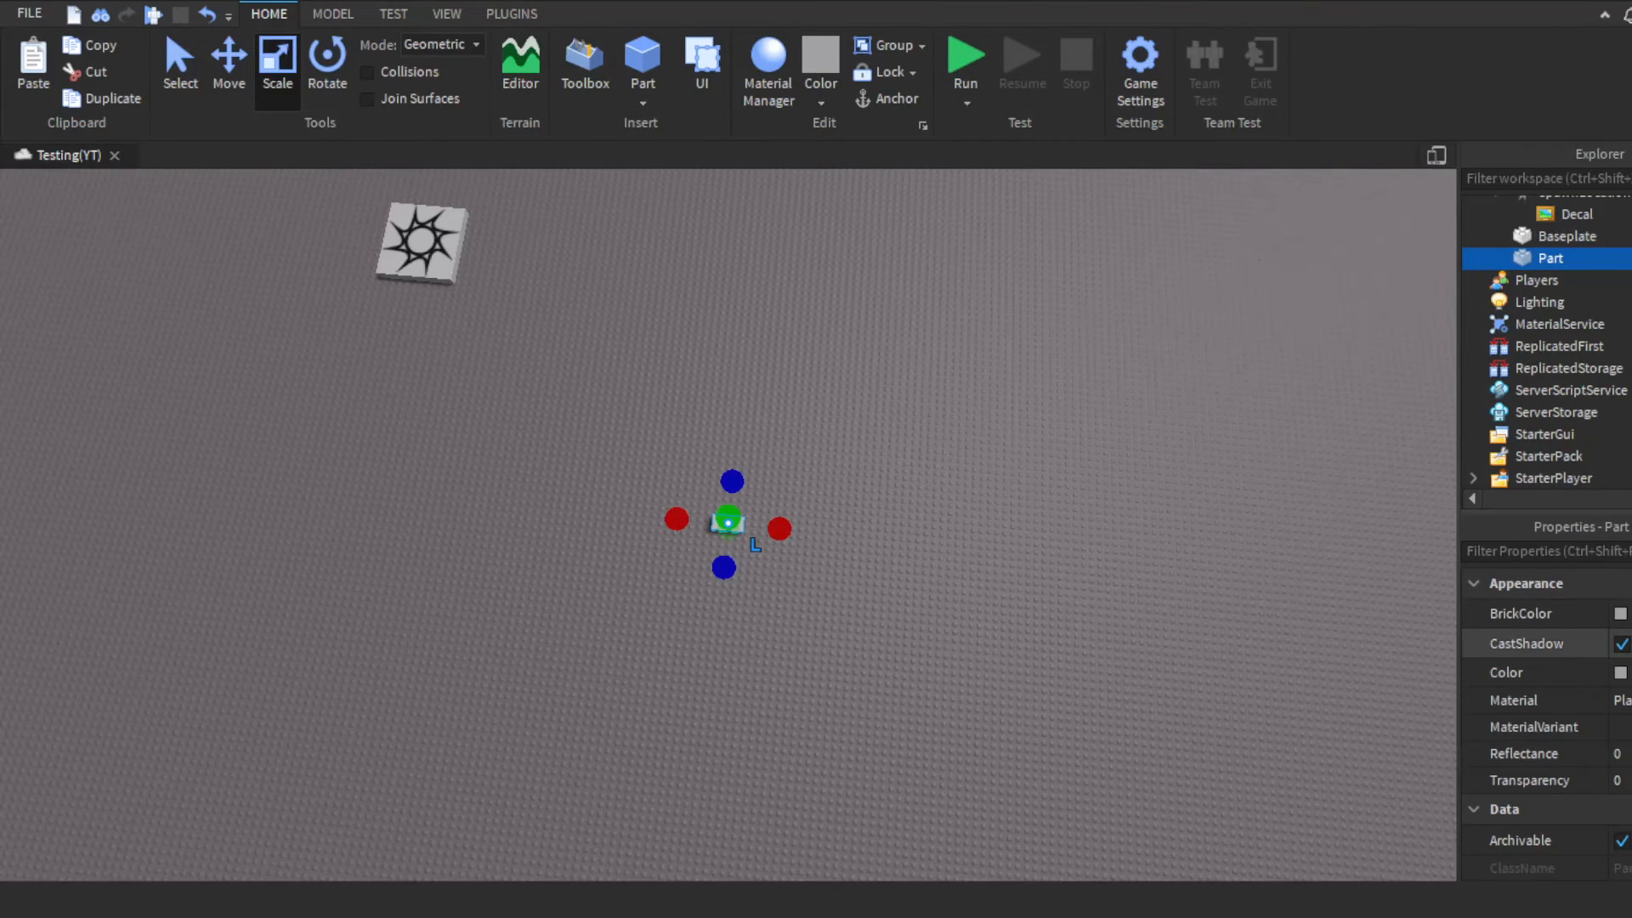
key(w)
right_drag(814, 516, 790, 397)
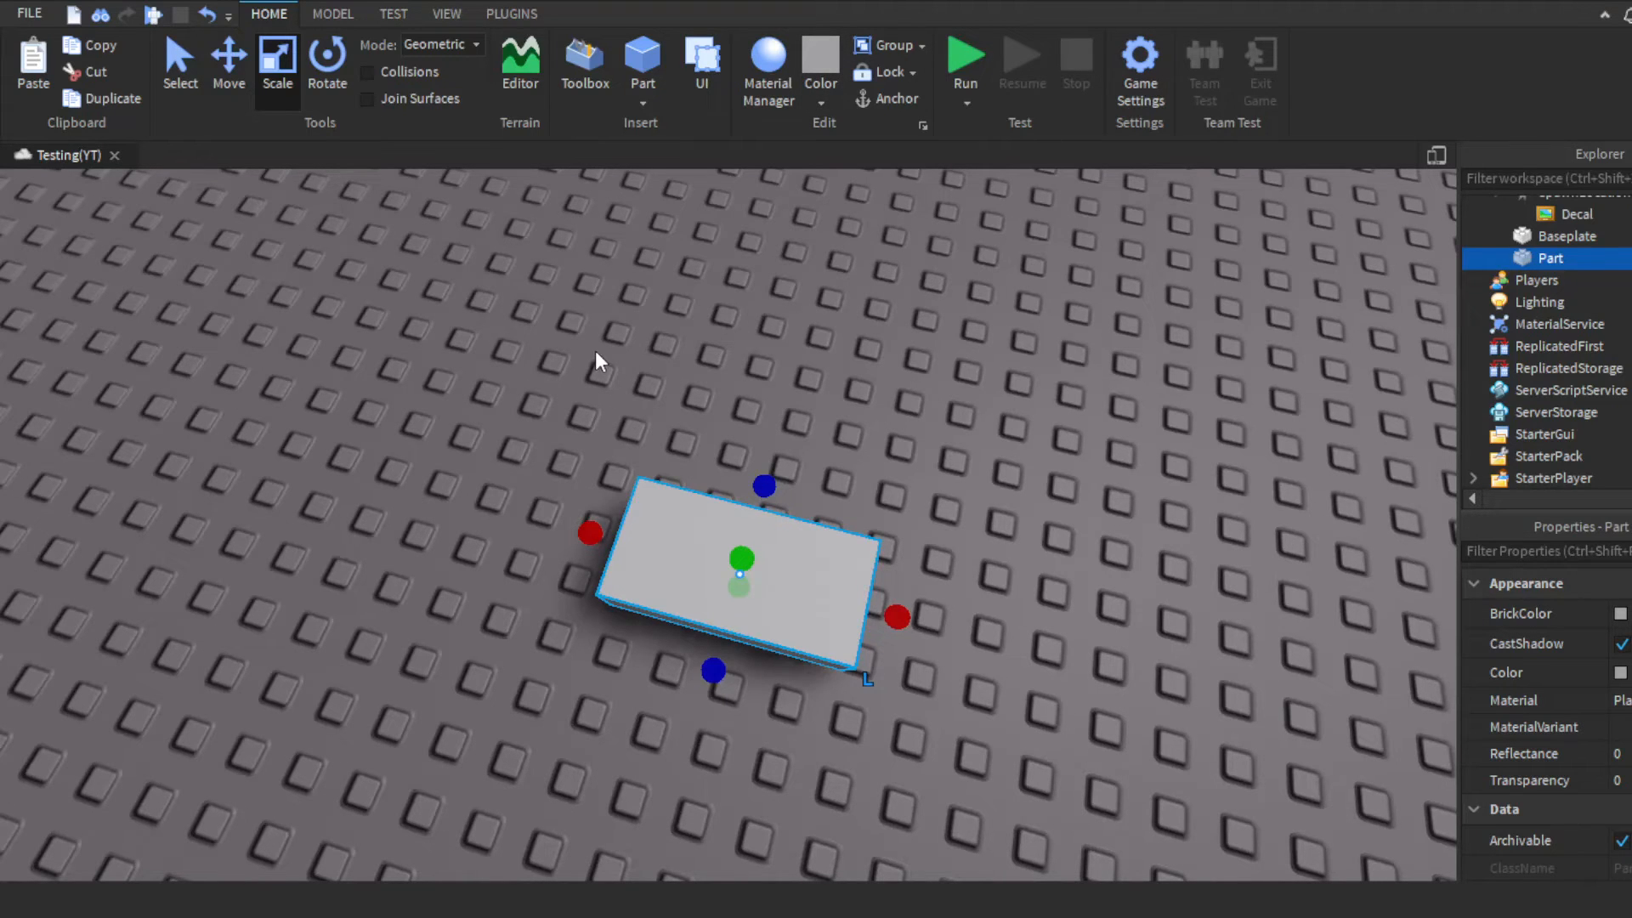
right_drag(782, 382, 830, 565)
scroll(830, 565, down, 4)
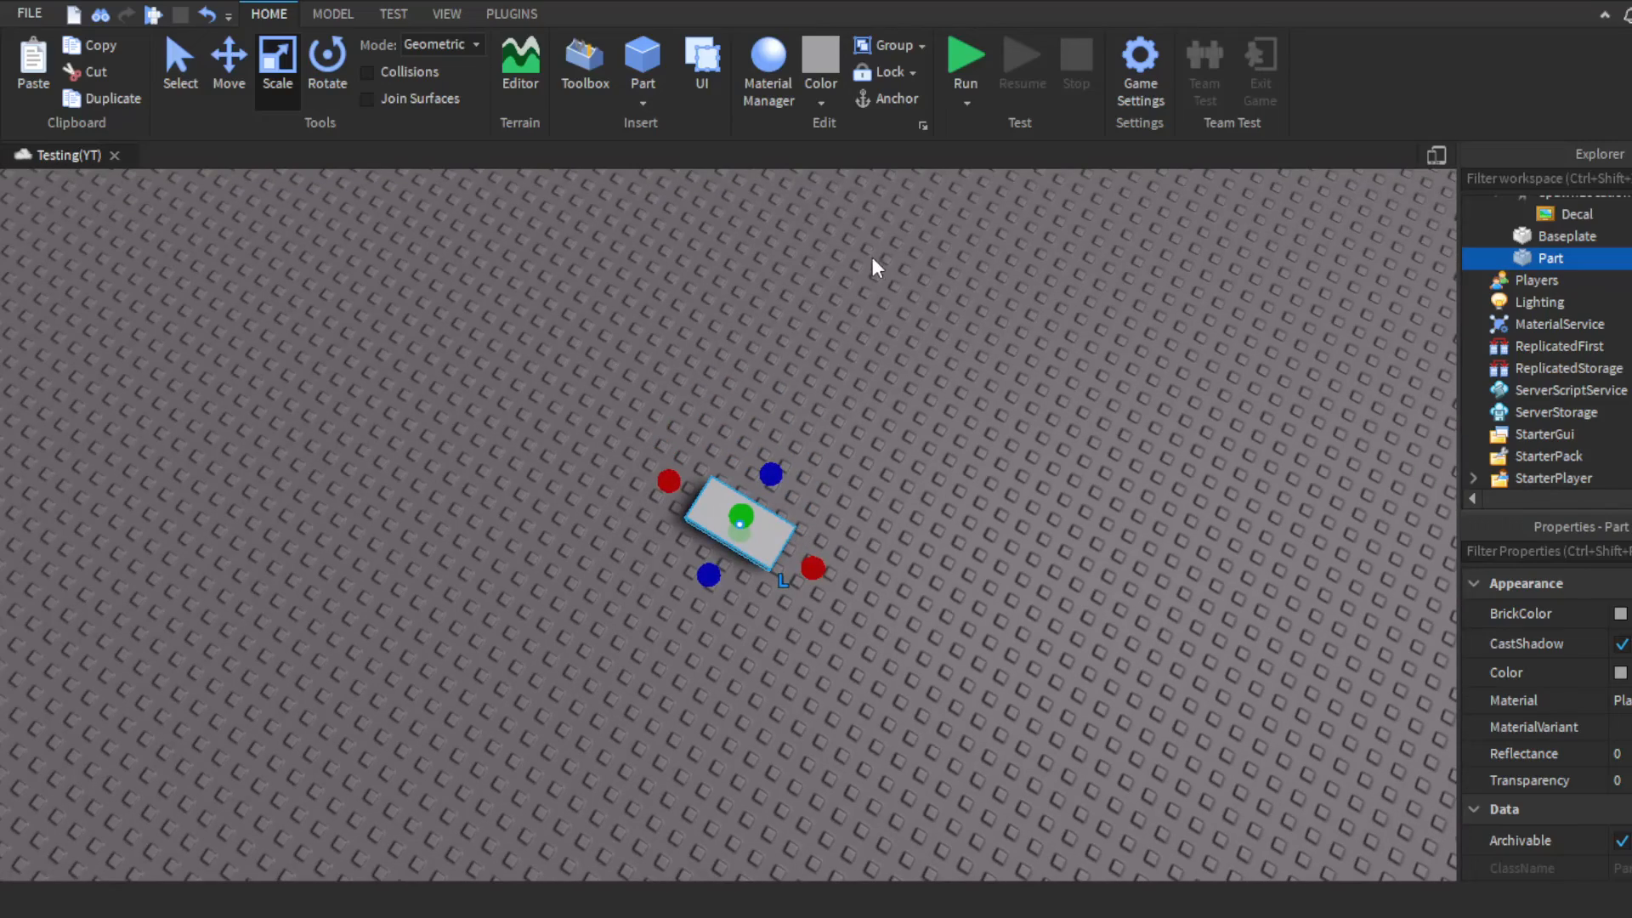
key(Delete)
scroll(774, 227, down, 2)
scroll(779, 227, down, 5)
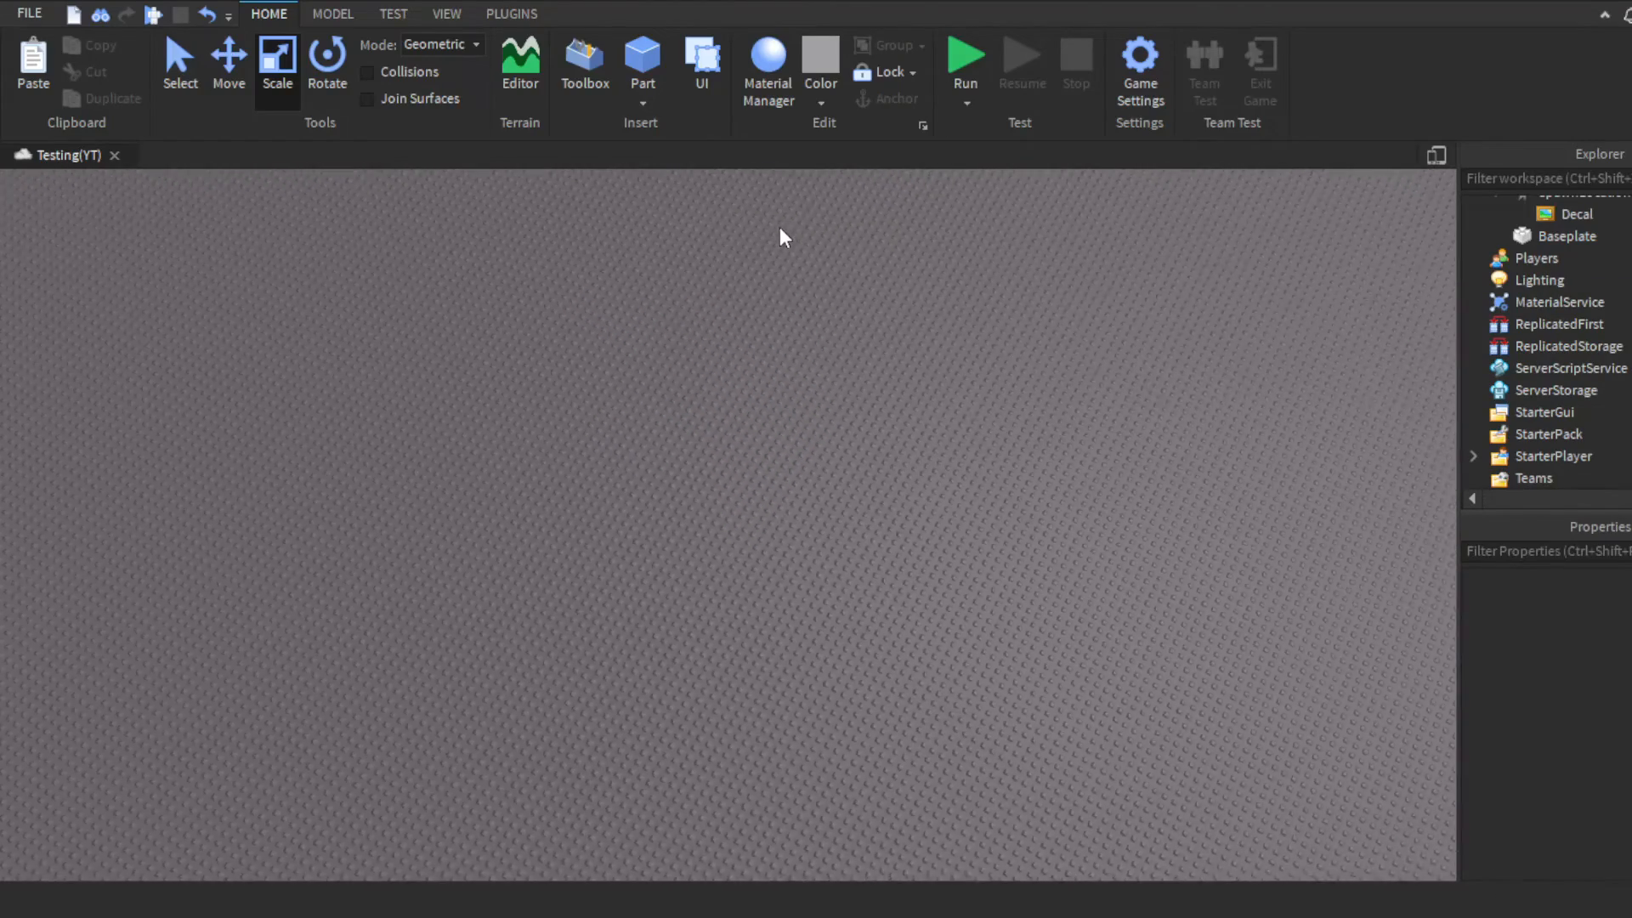
Step: Duplicate the spawn location and place the copy beside the original on the baseplate
key(w)
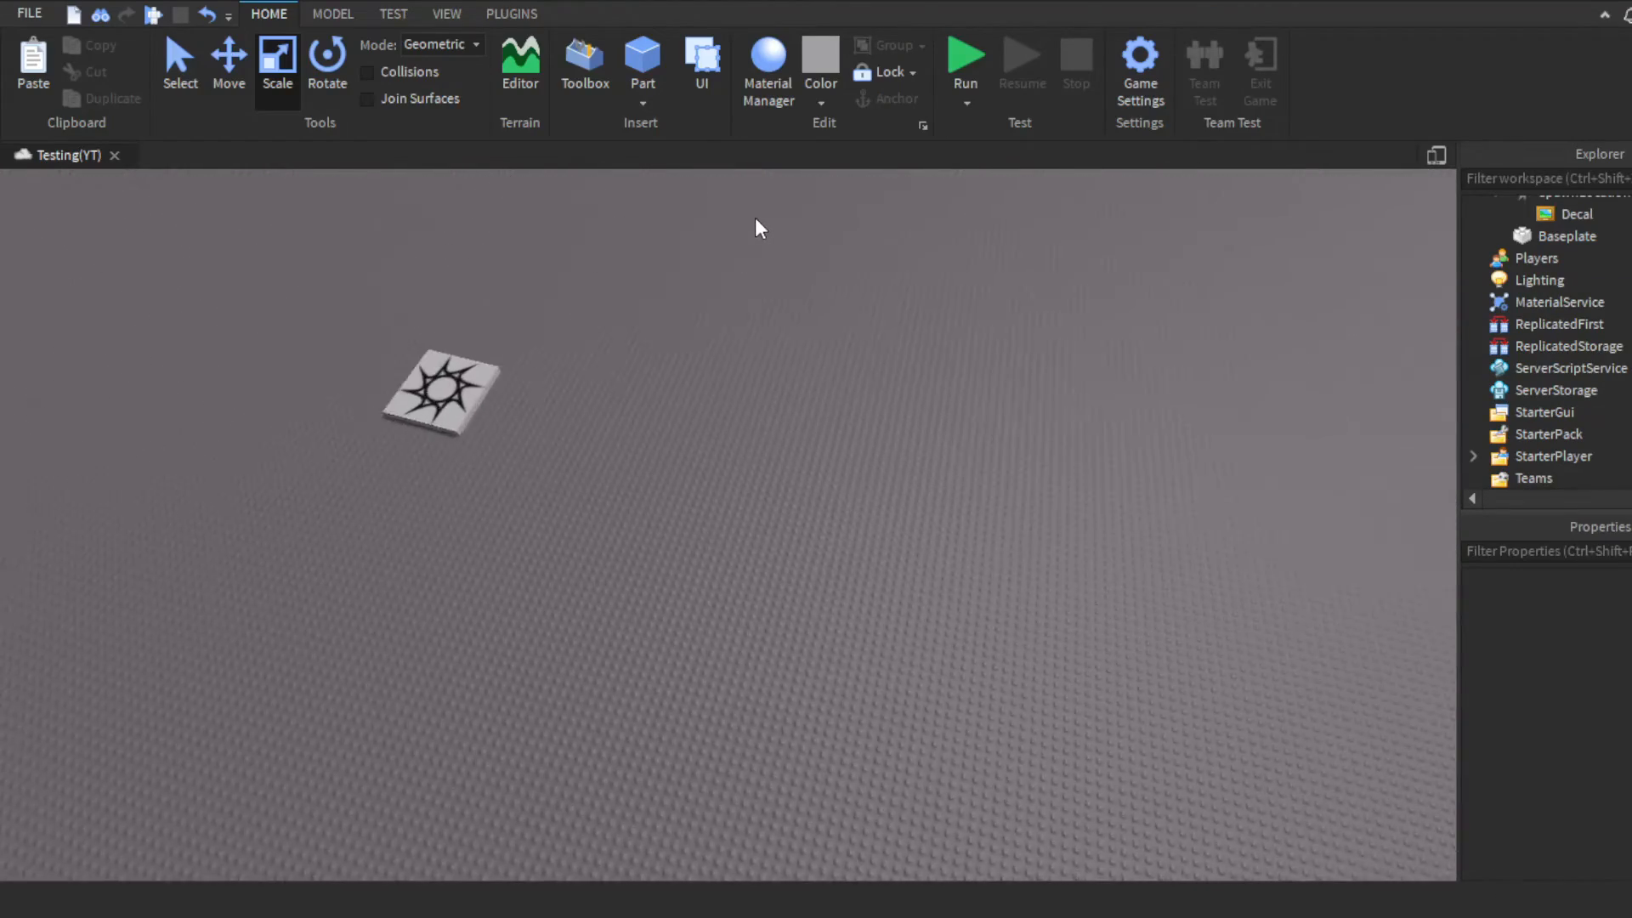
right_drag(839, 455, 966, 171)
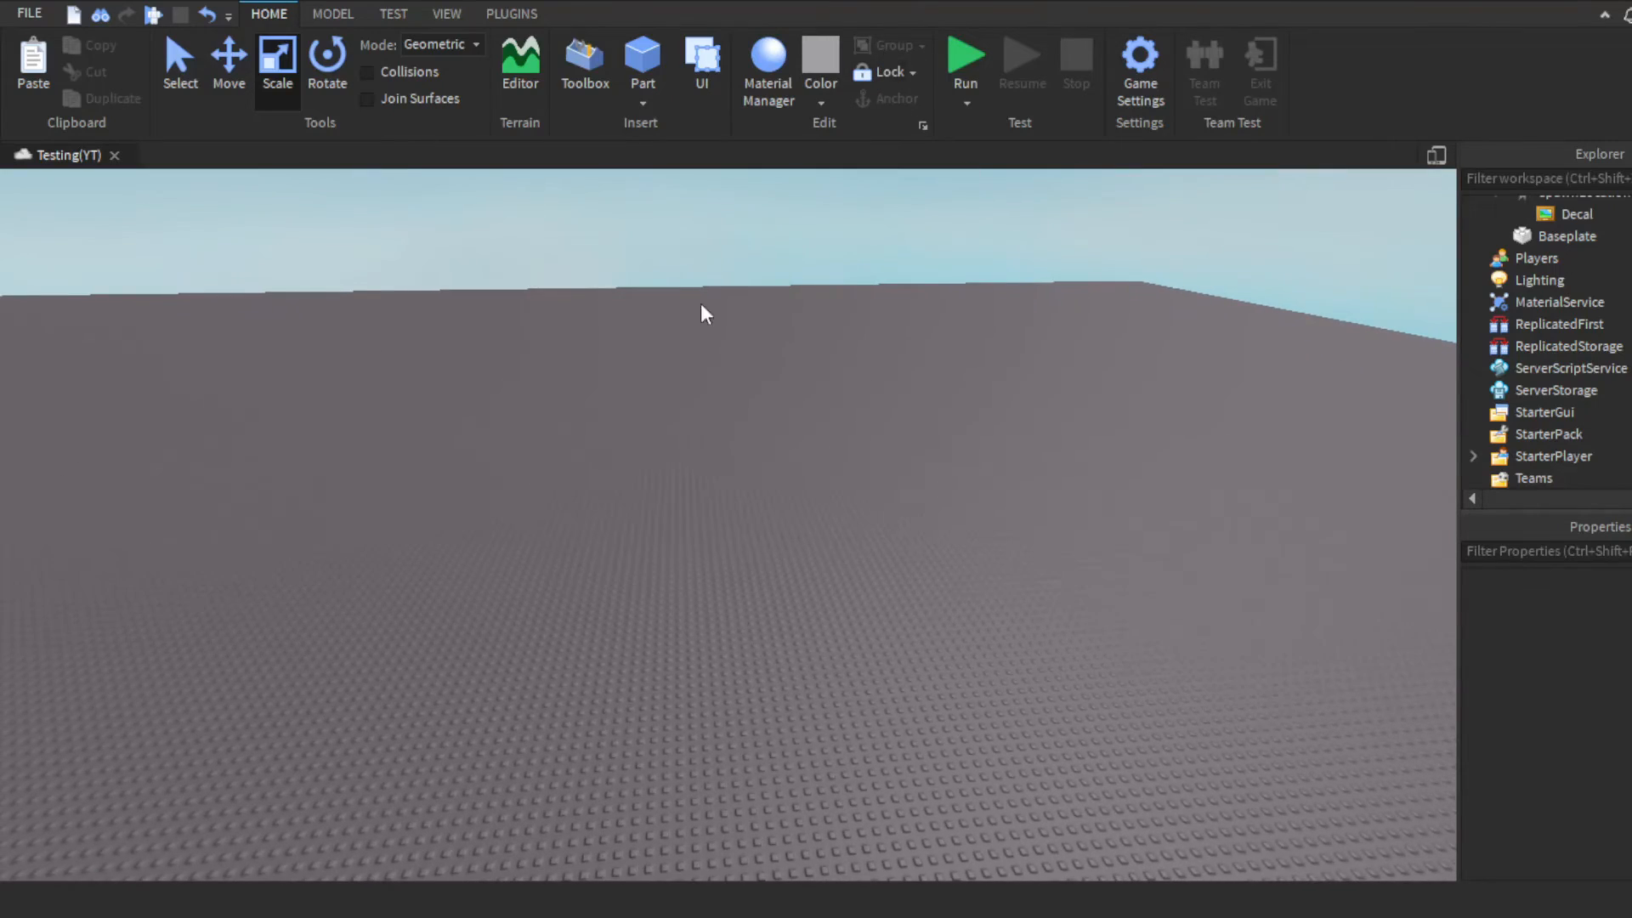
right_drag(703, 313, 714, 400)
click(876, 272)
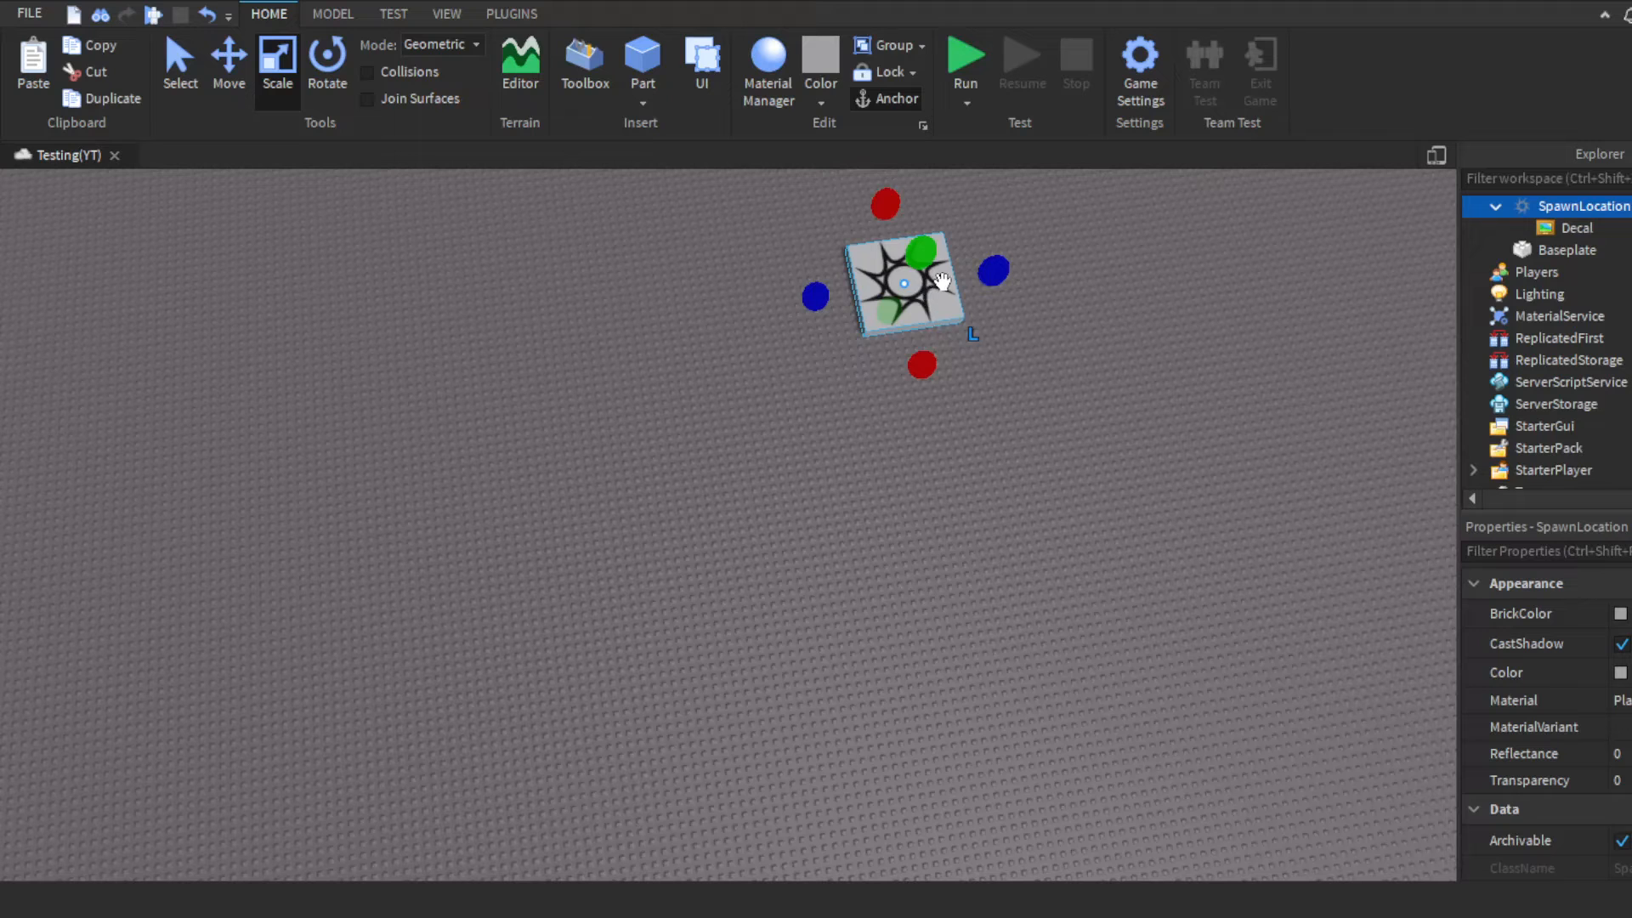
key(ctrl+d)
drag(928, 296, 683, 331)
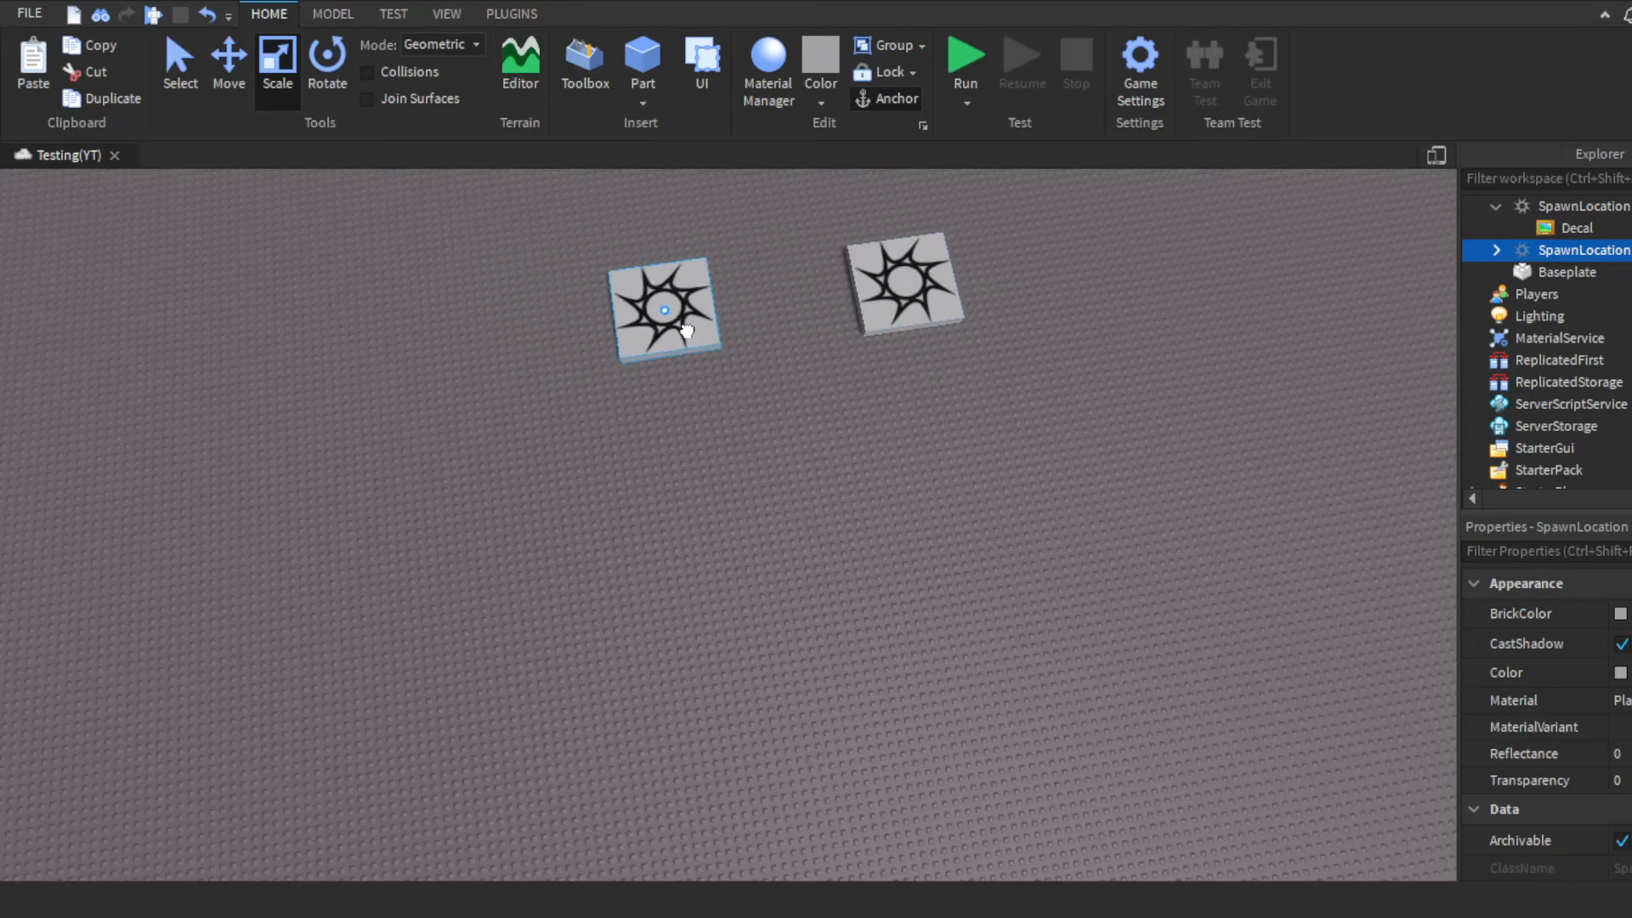
Step: Group both spawn locations into one model, expand it in the Explorer and move the model slightly sideways
click(969, 468)
right_drag(970, 468, 614, 291)
scroll(614, 291, down, 2)
drag(611, 284, 1027, 501)
scroll(1113, 369, up, 3)
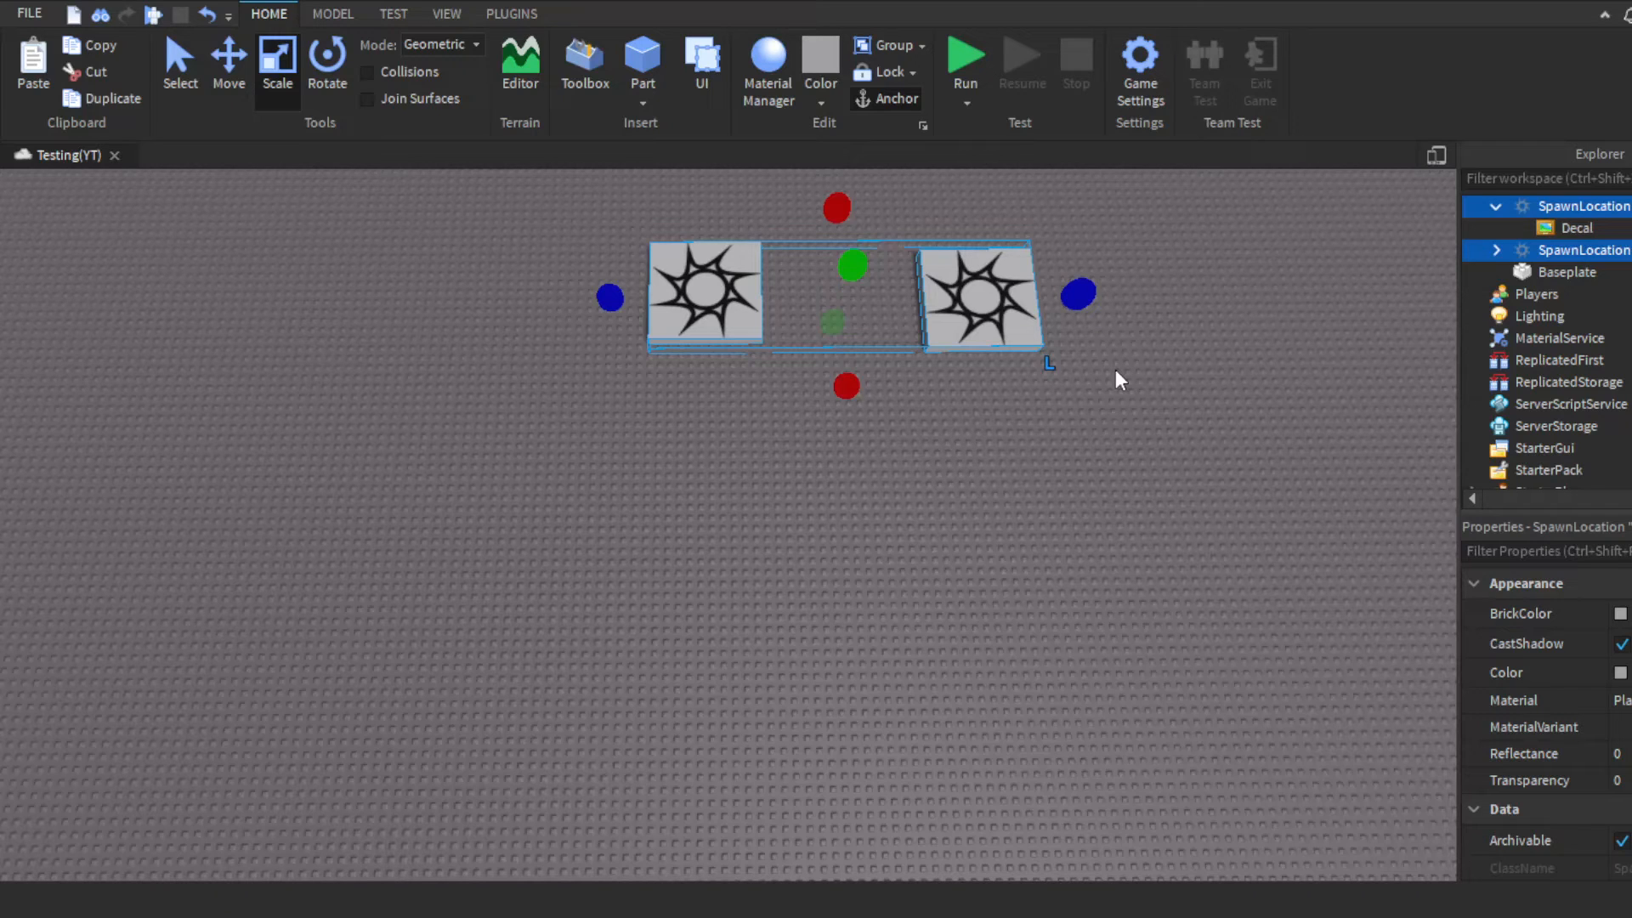
click(888, 47)
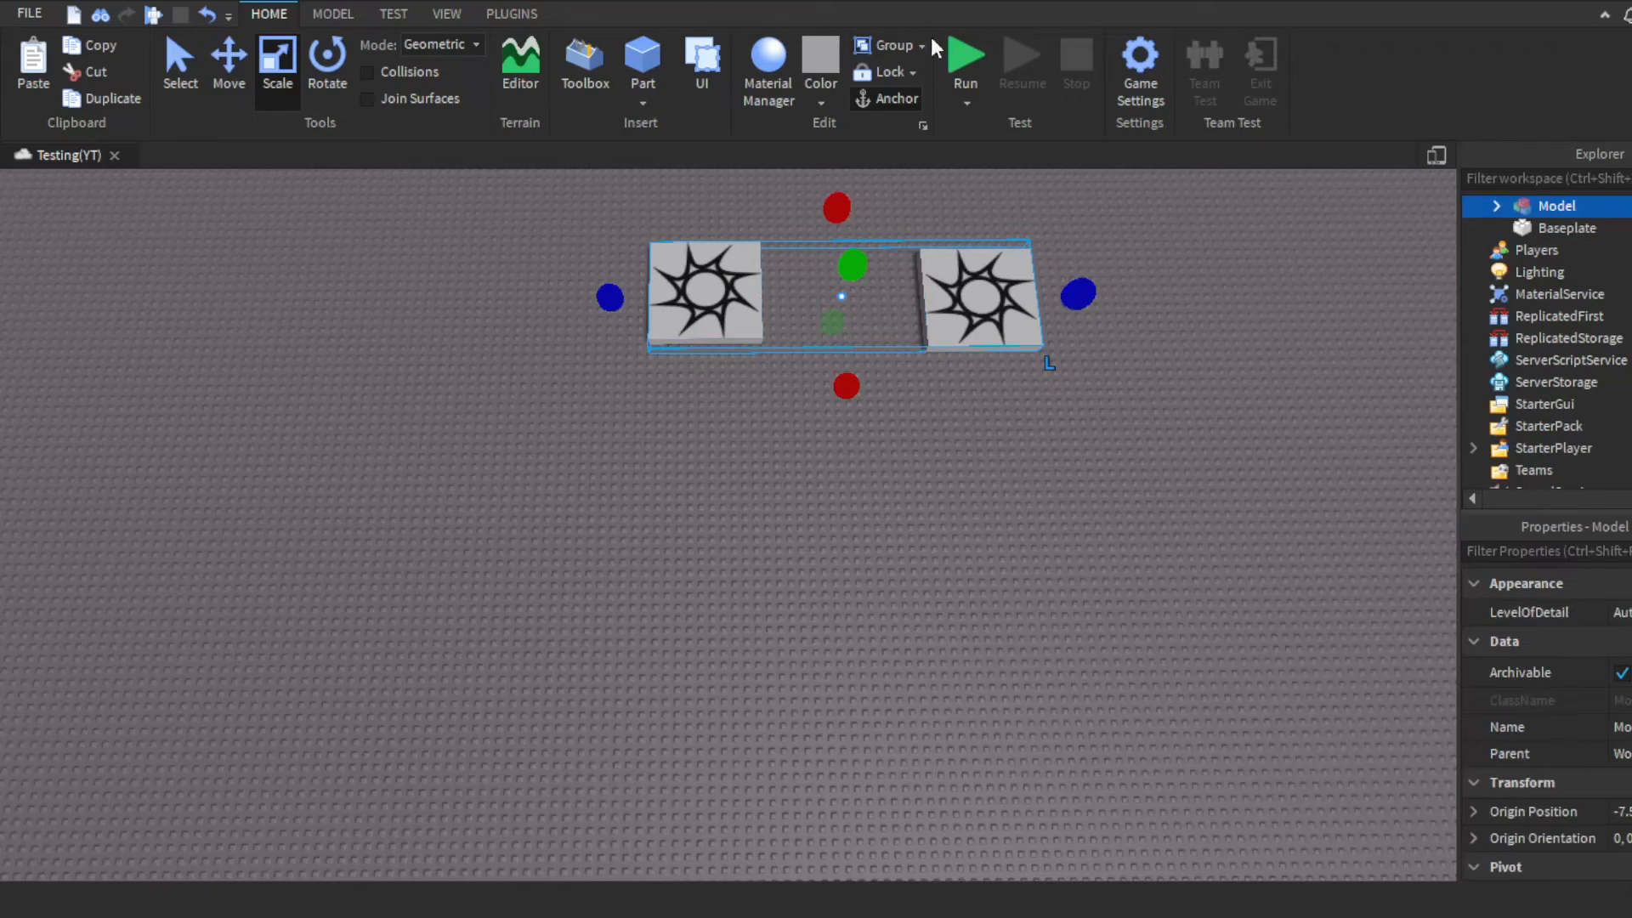
click(1496, 206)
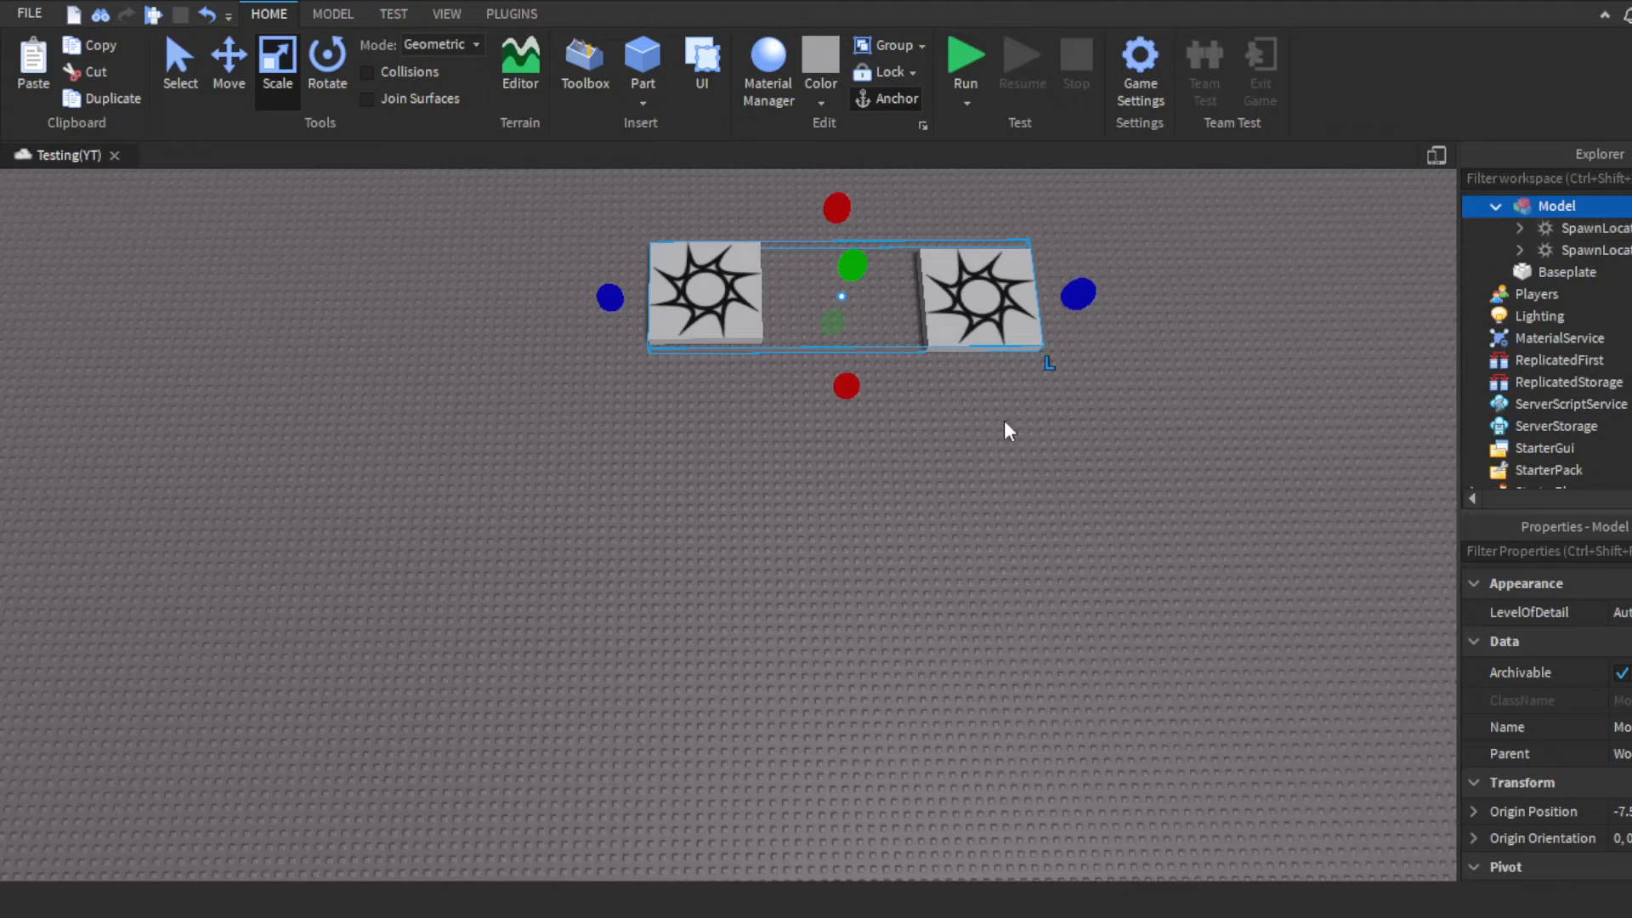
drag(956, 310, 1020, 321)
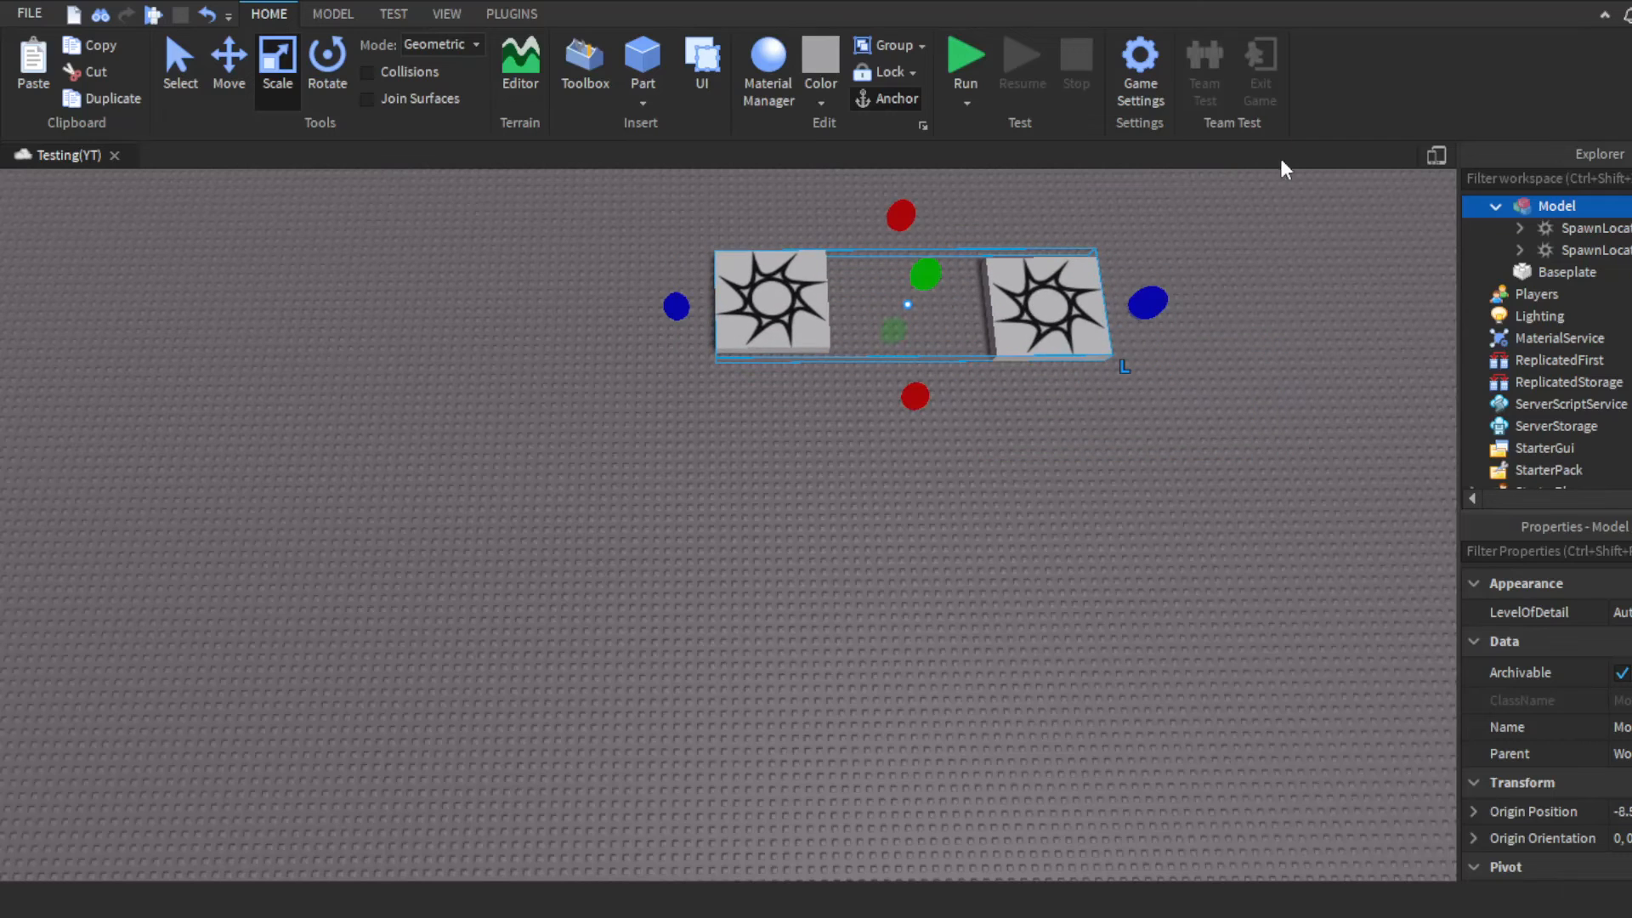
Step: Undo the model's move, the grouping and the placement of the duplicated spawn location
key(ctrl+z)
key(ctrl+z)
key(ctrl+z)
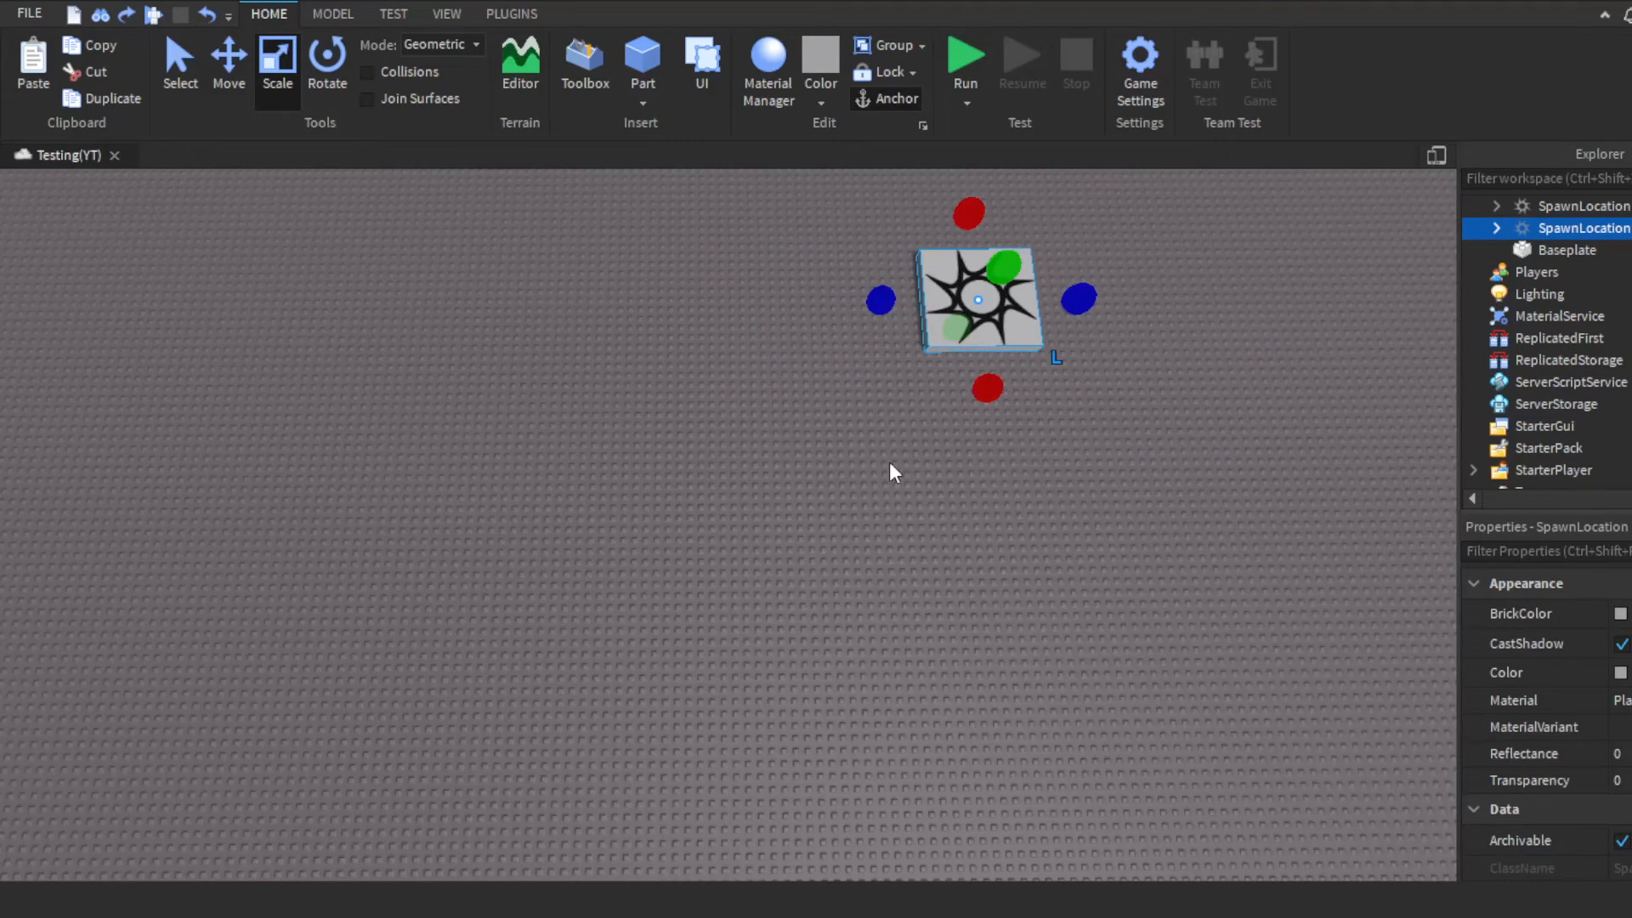
Step: Select the spawn location in the viewport, clear the selection and examine the pad from several angles
click(889, 462)
right_drag(876, 311, 864, 247)
key(w)
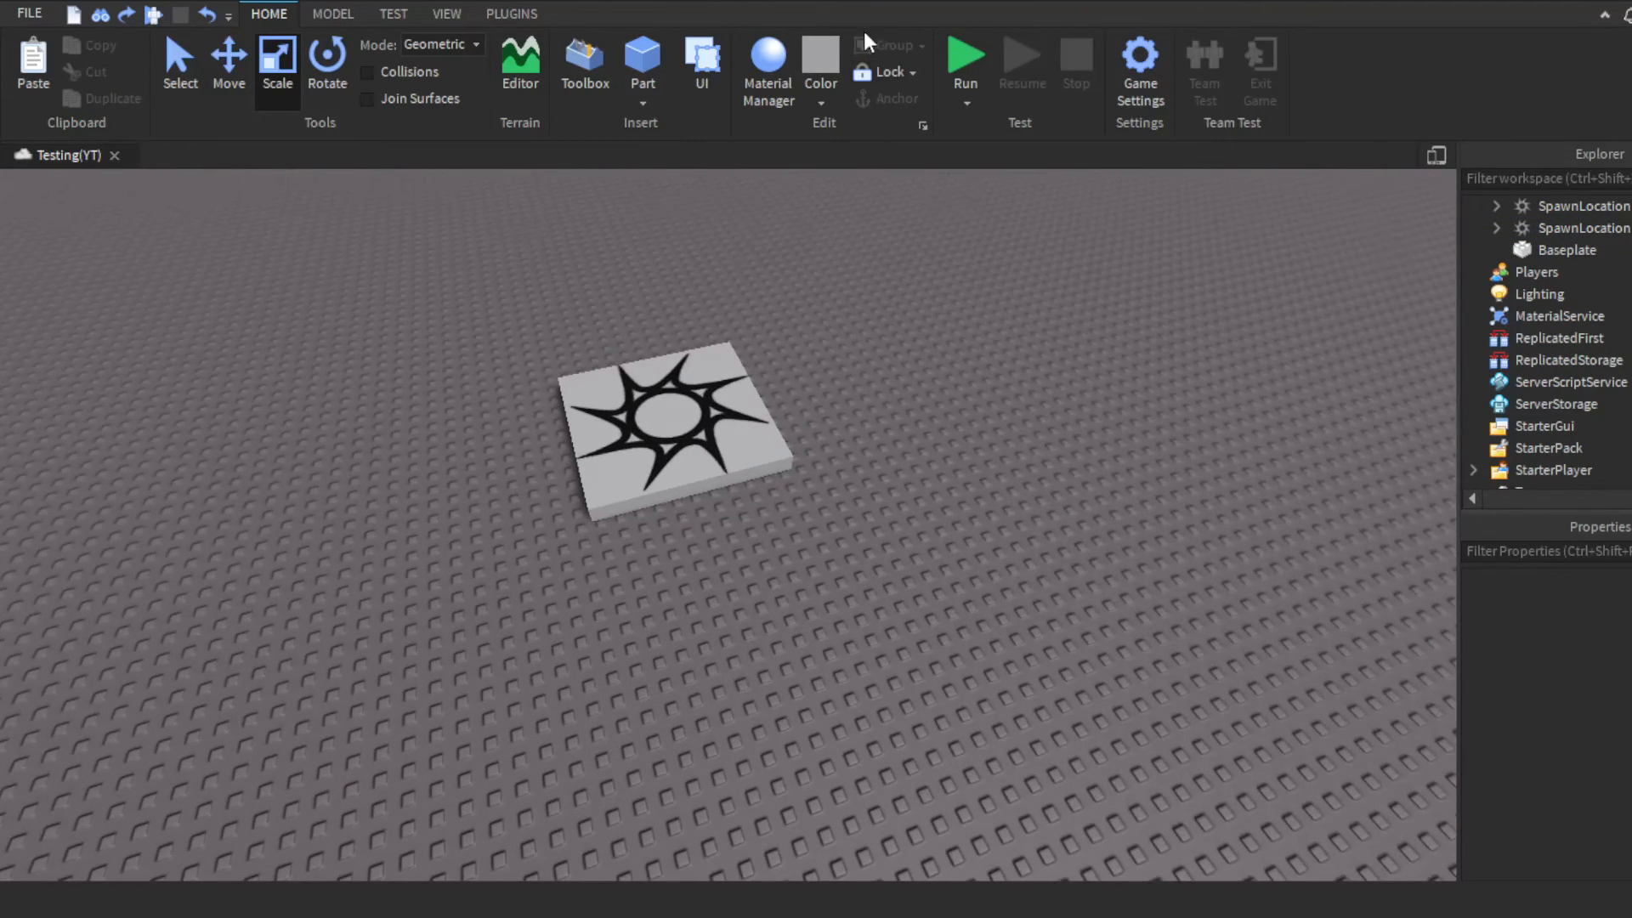
right_drag(988, 282, 960, 293)
click(792, 445)
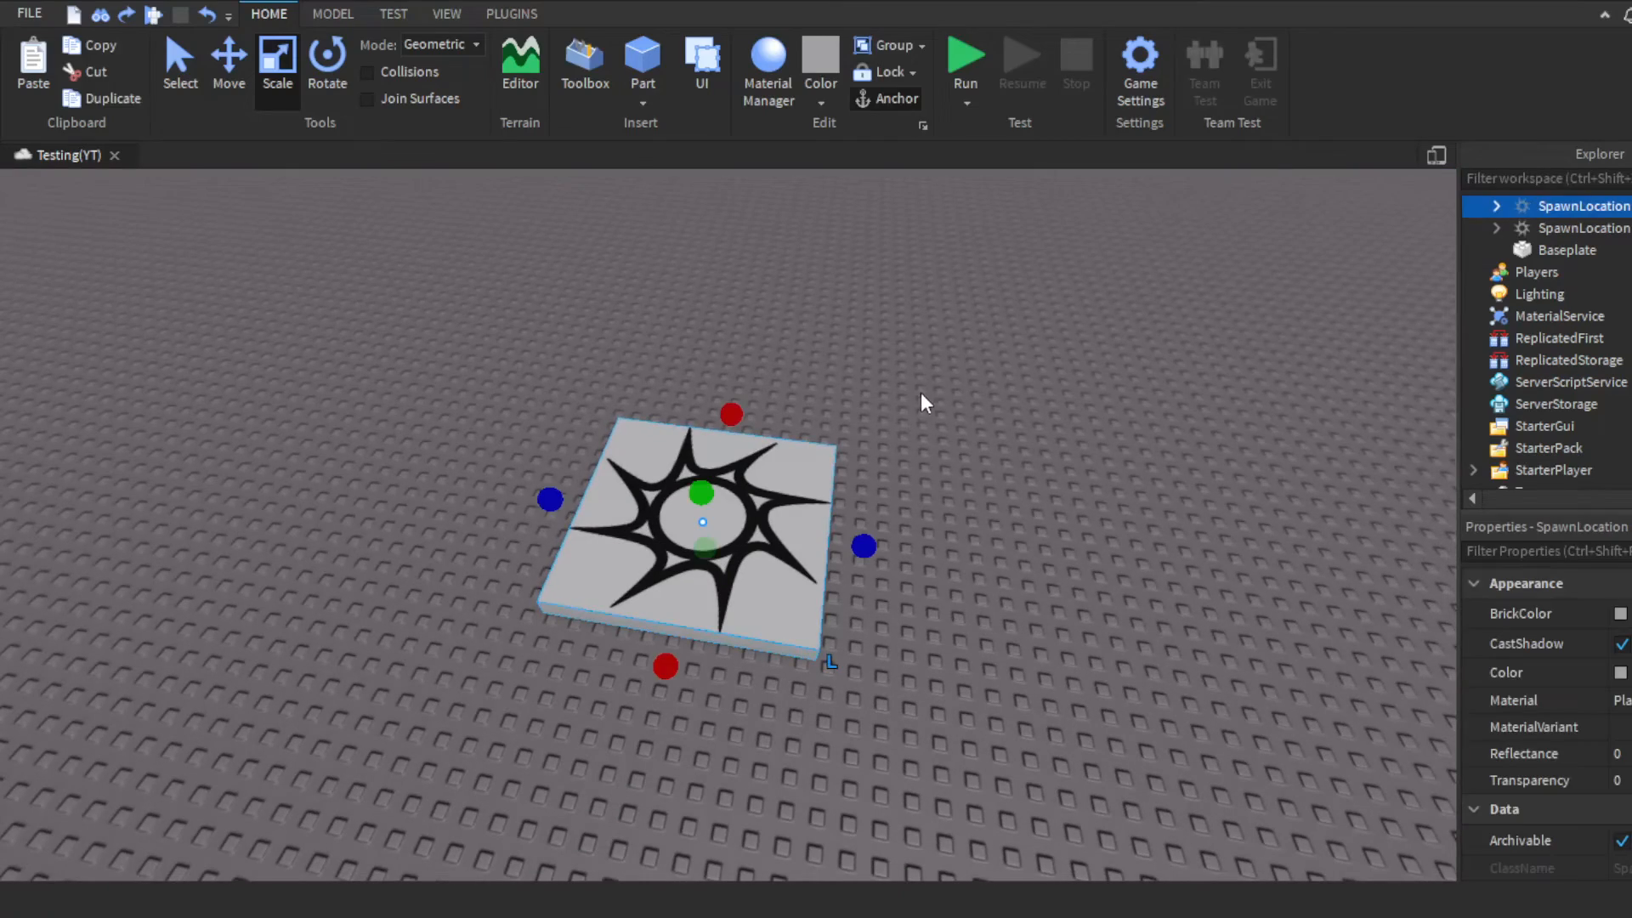
click(978, 449)
right_drag(983, 449, 921, 457)
key(s)
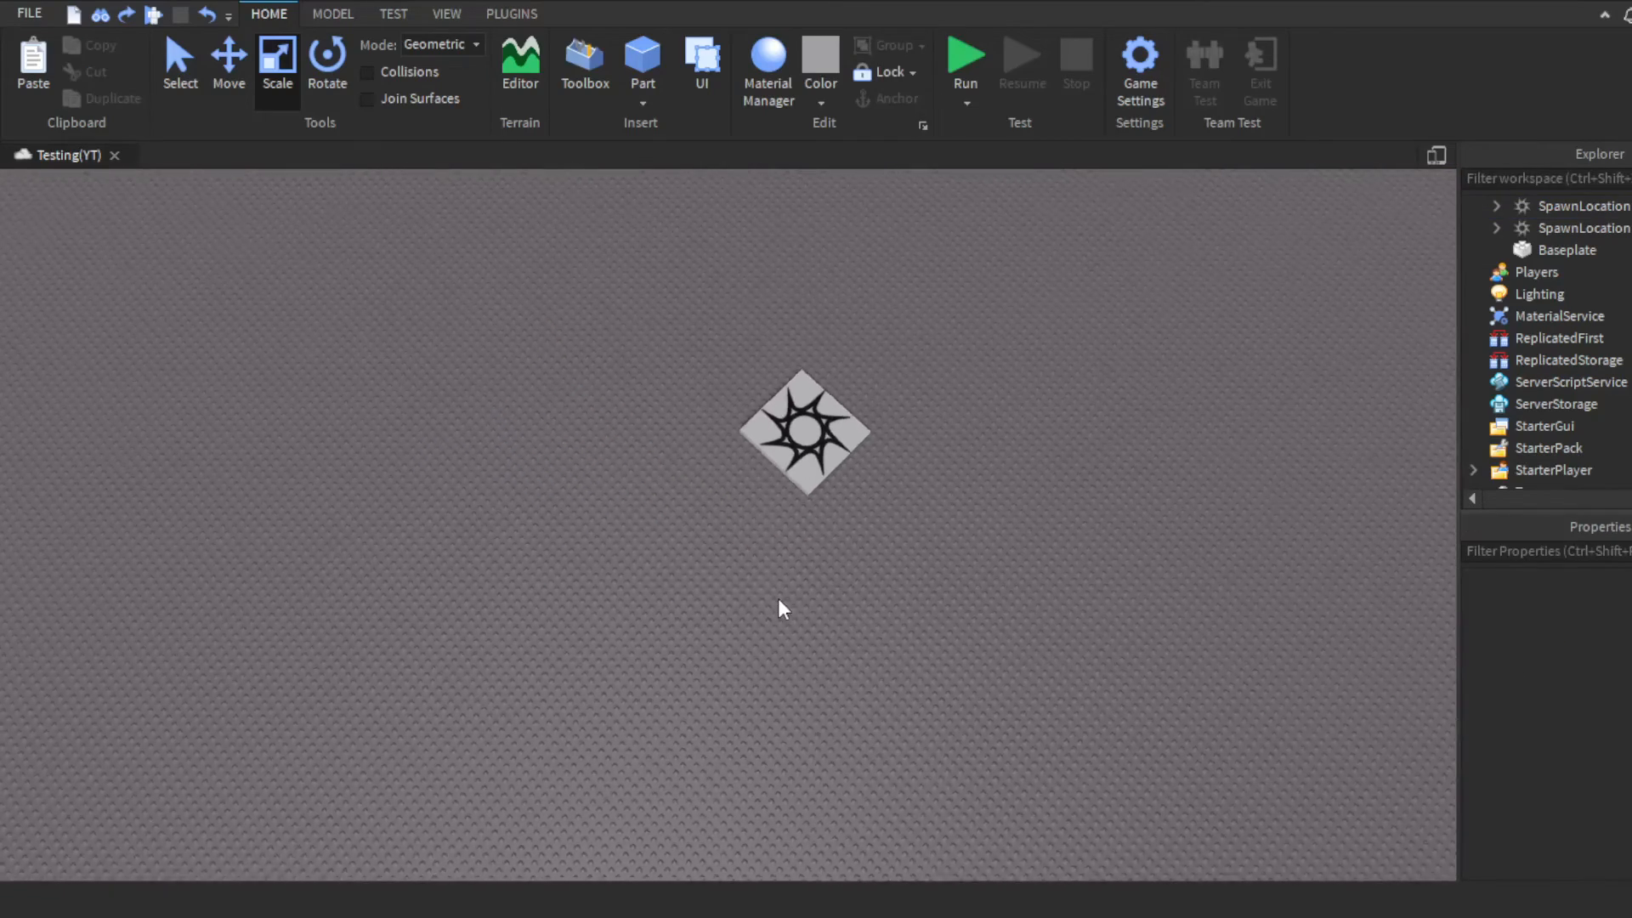
right_drag(778, 598, 736, 435)
right_drag(834, 381, 833, 398)
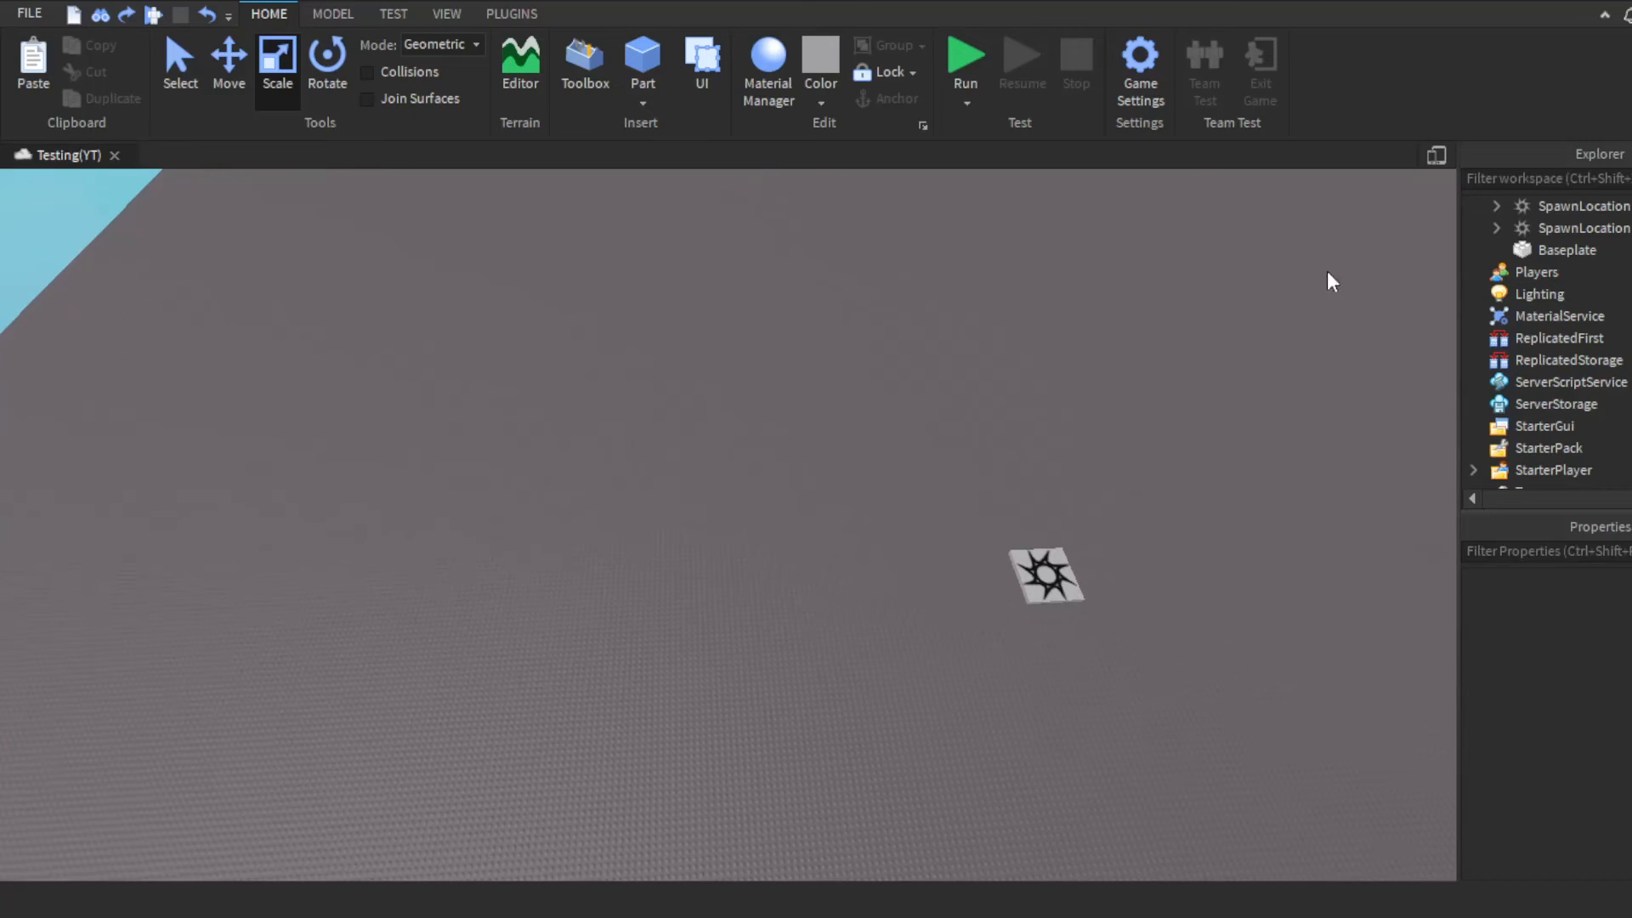
Step: Compare selecting the baseplate through the Explorer with trying to box-select it directly in the viewport
click(1511, 247)
right_drag(1115, 378, 1115, 378)
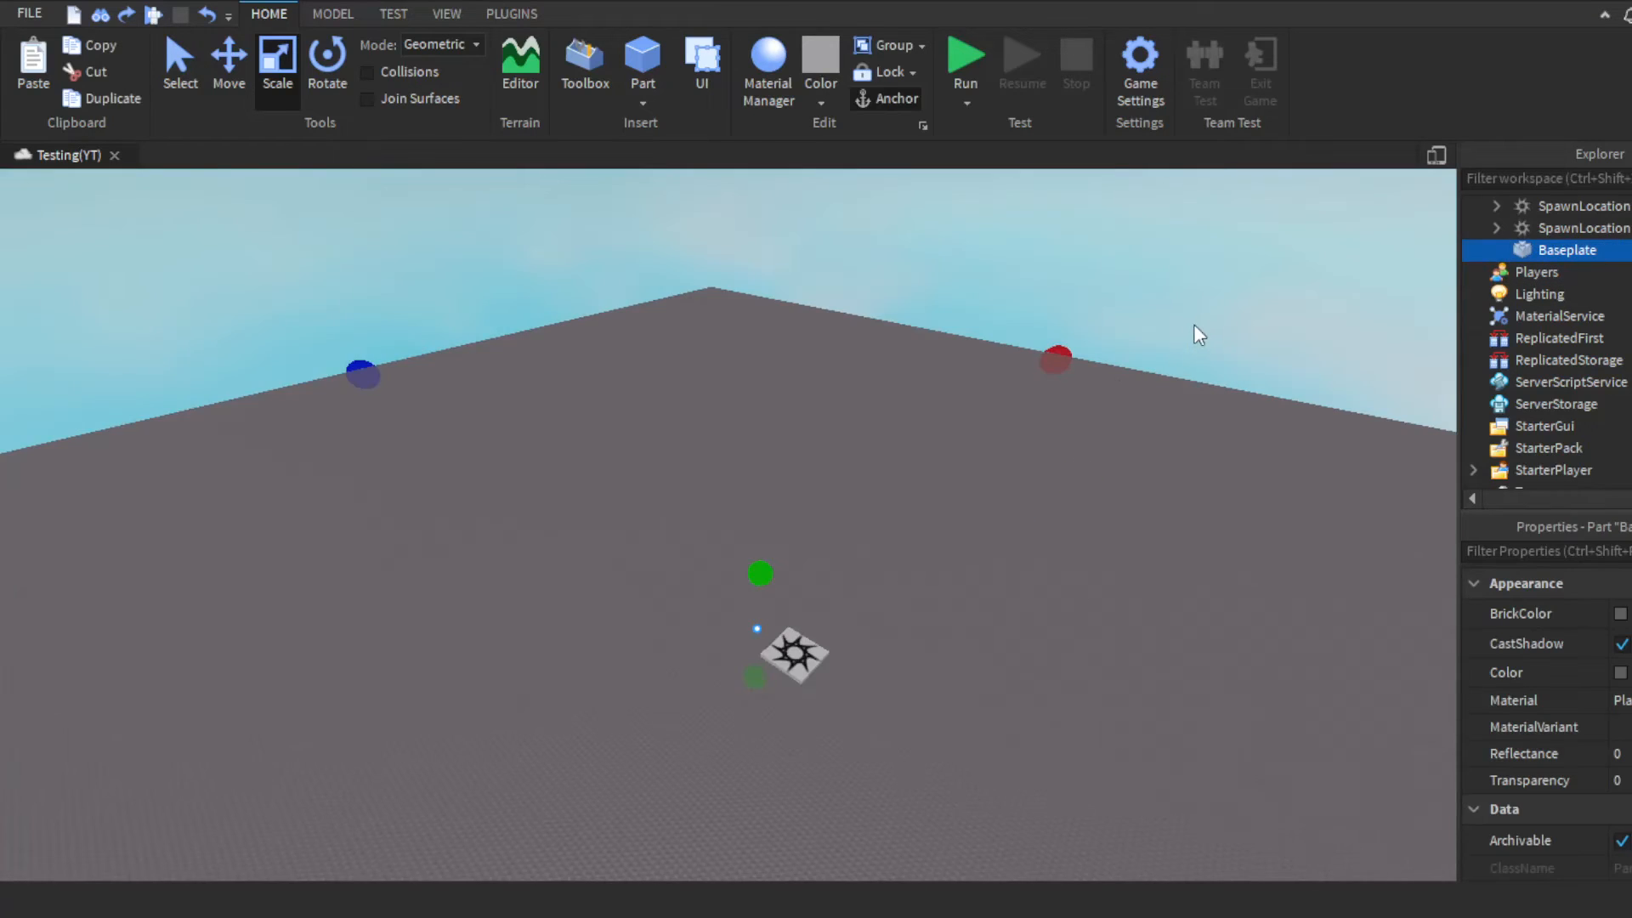
click(1193, 323)
drag(522, 498, 428, 549)
right_drag(639, 494, 639, 493)
key(a)
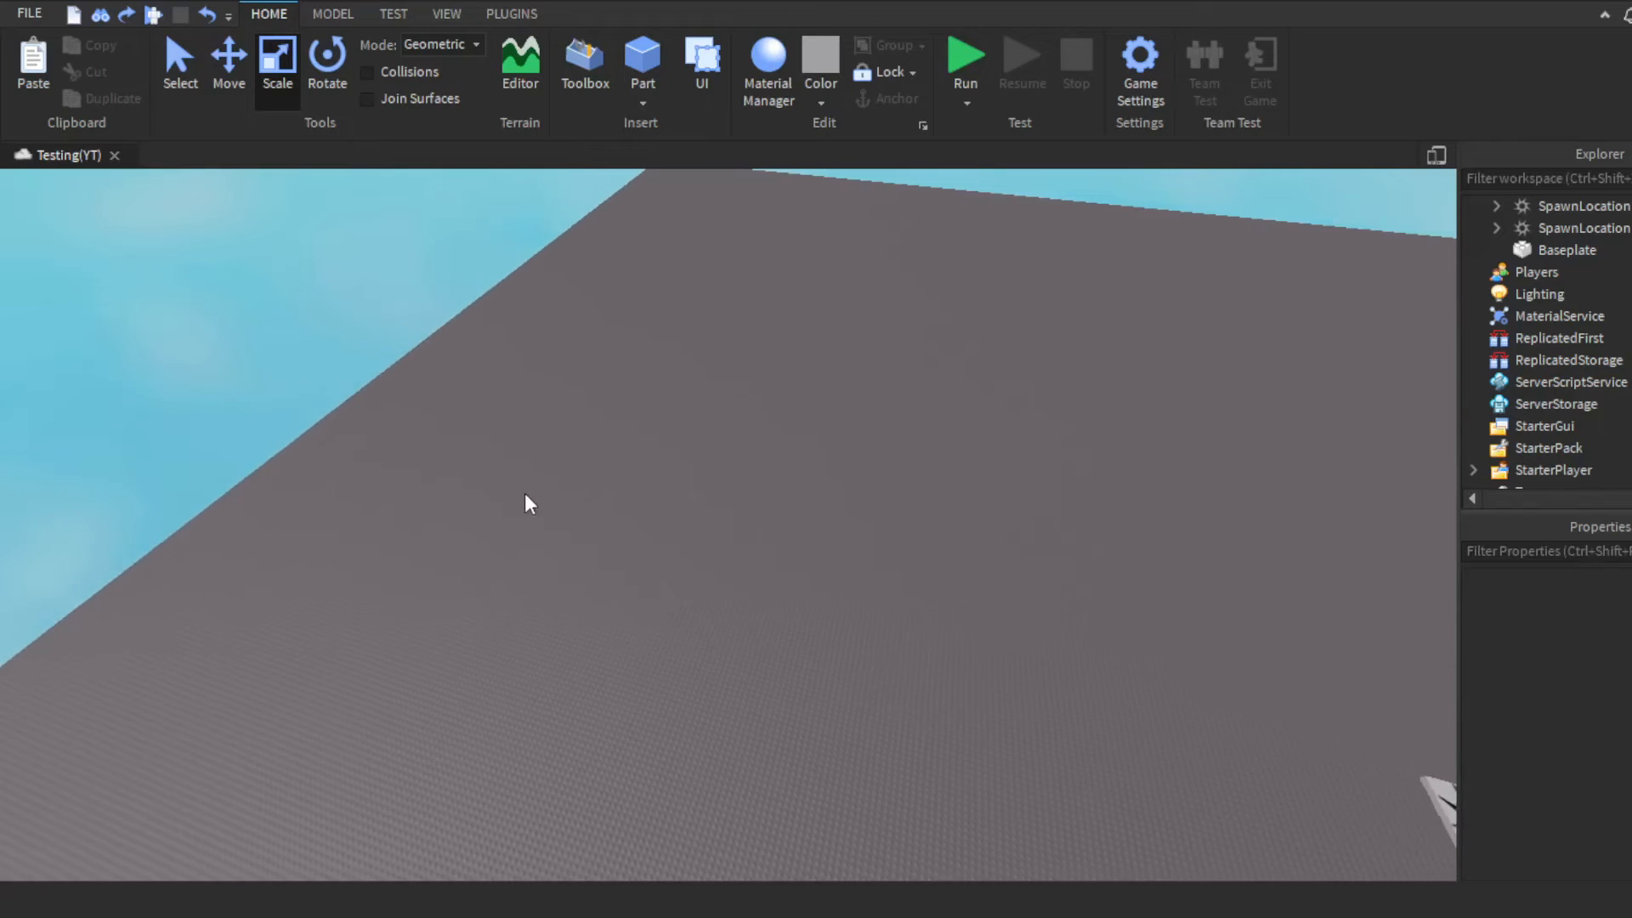
right_drag(524, 493, 524, 494)
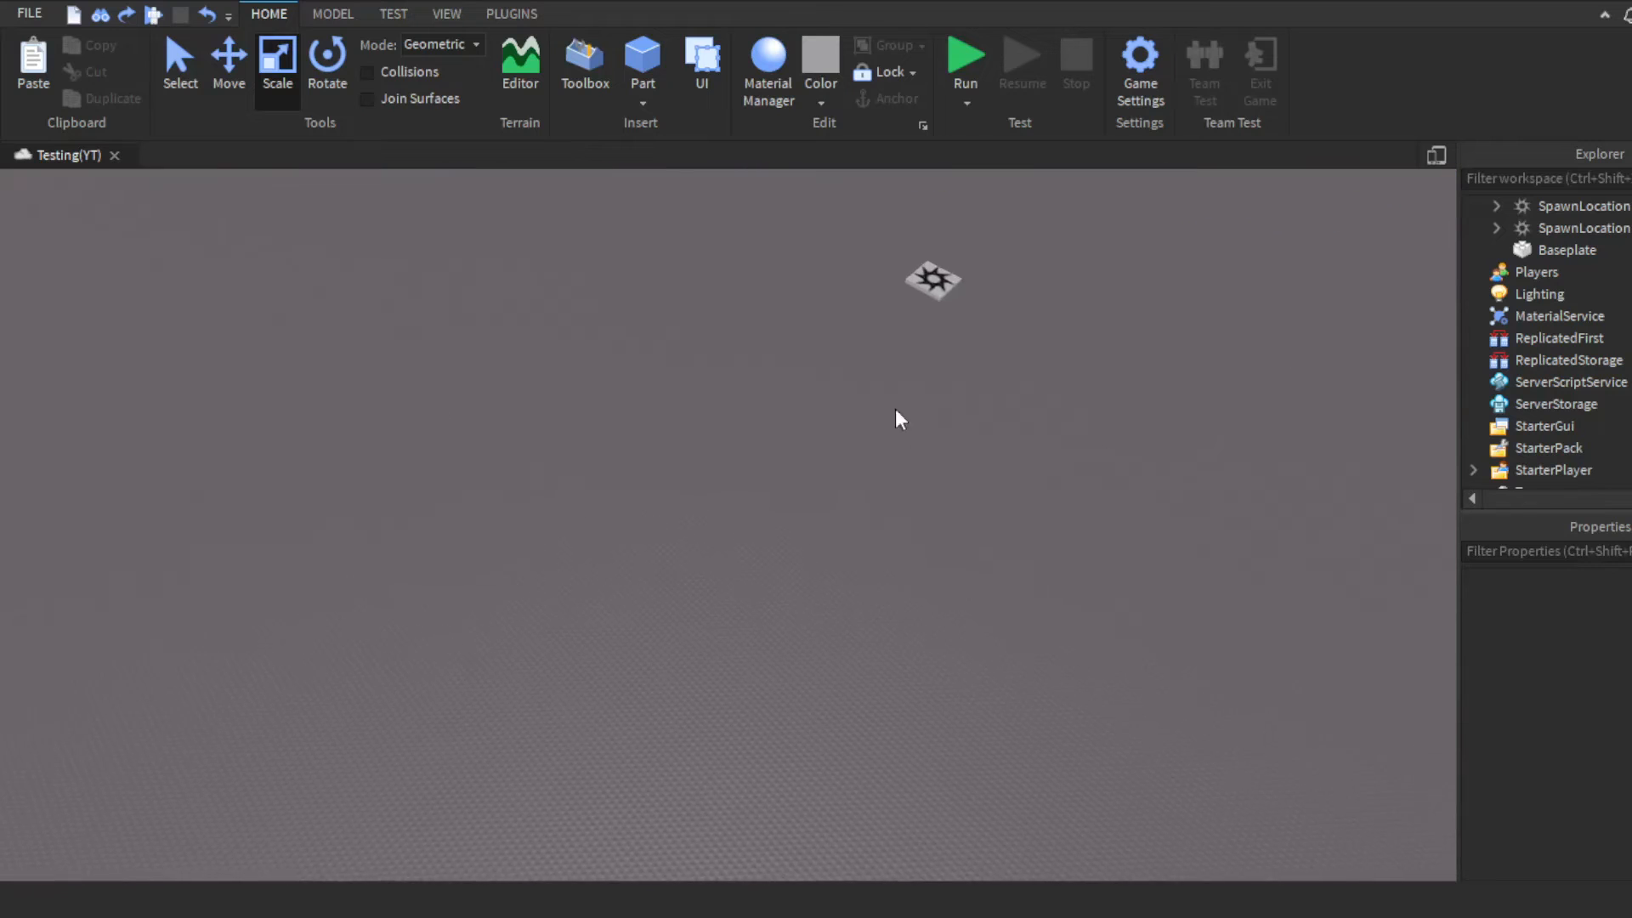
scroll(1602, 238, up, 2)
click(1544, 317)
right_drag(1150, 340, 1149, 339)
key(s)
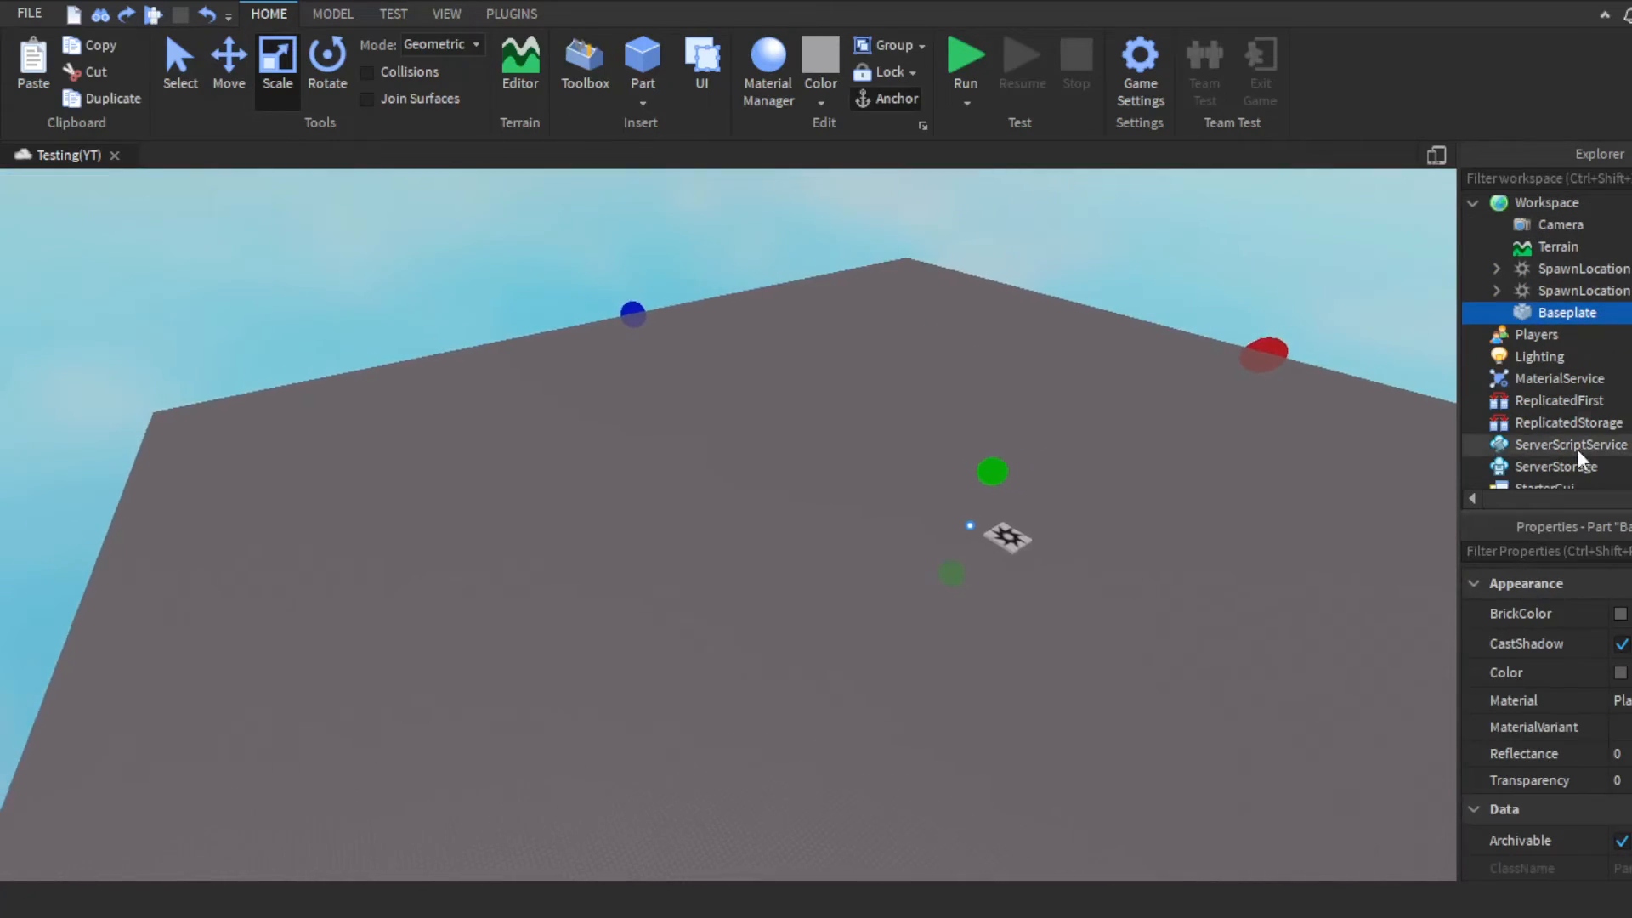
key(a)
click(1100, 289)
key(w)
drag(514, 467, 819, 630)
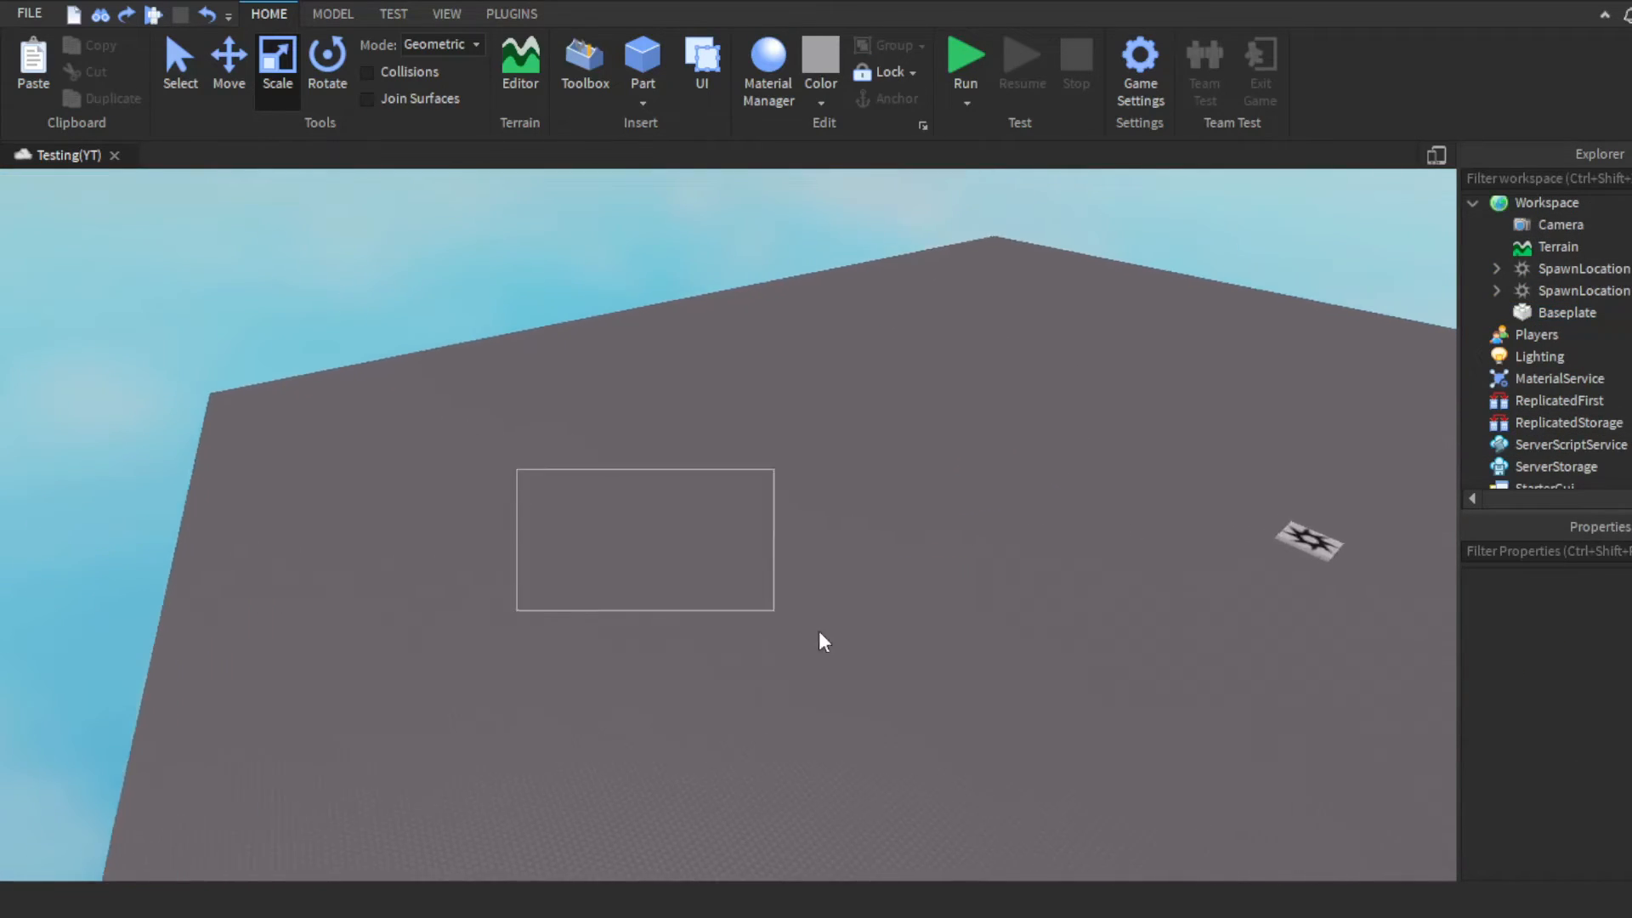
Step: Try duplicating the spawn location and moving the copy aside, and undo the last change
right_drag(779, 468, 778, 470)
scroll(821, 561, down, 2)
click(798, 547)
key(ctrl+d)
drag(798, 547, 446, 397)
key(ctrl+z)
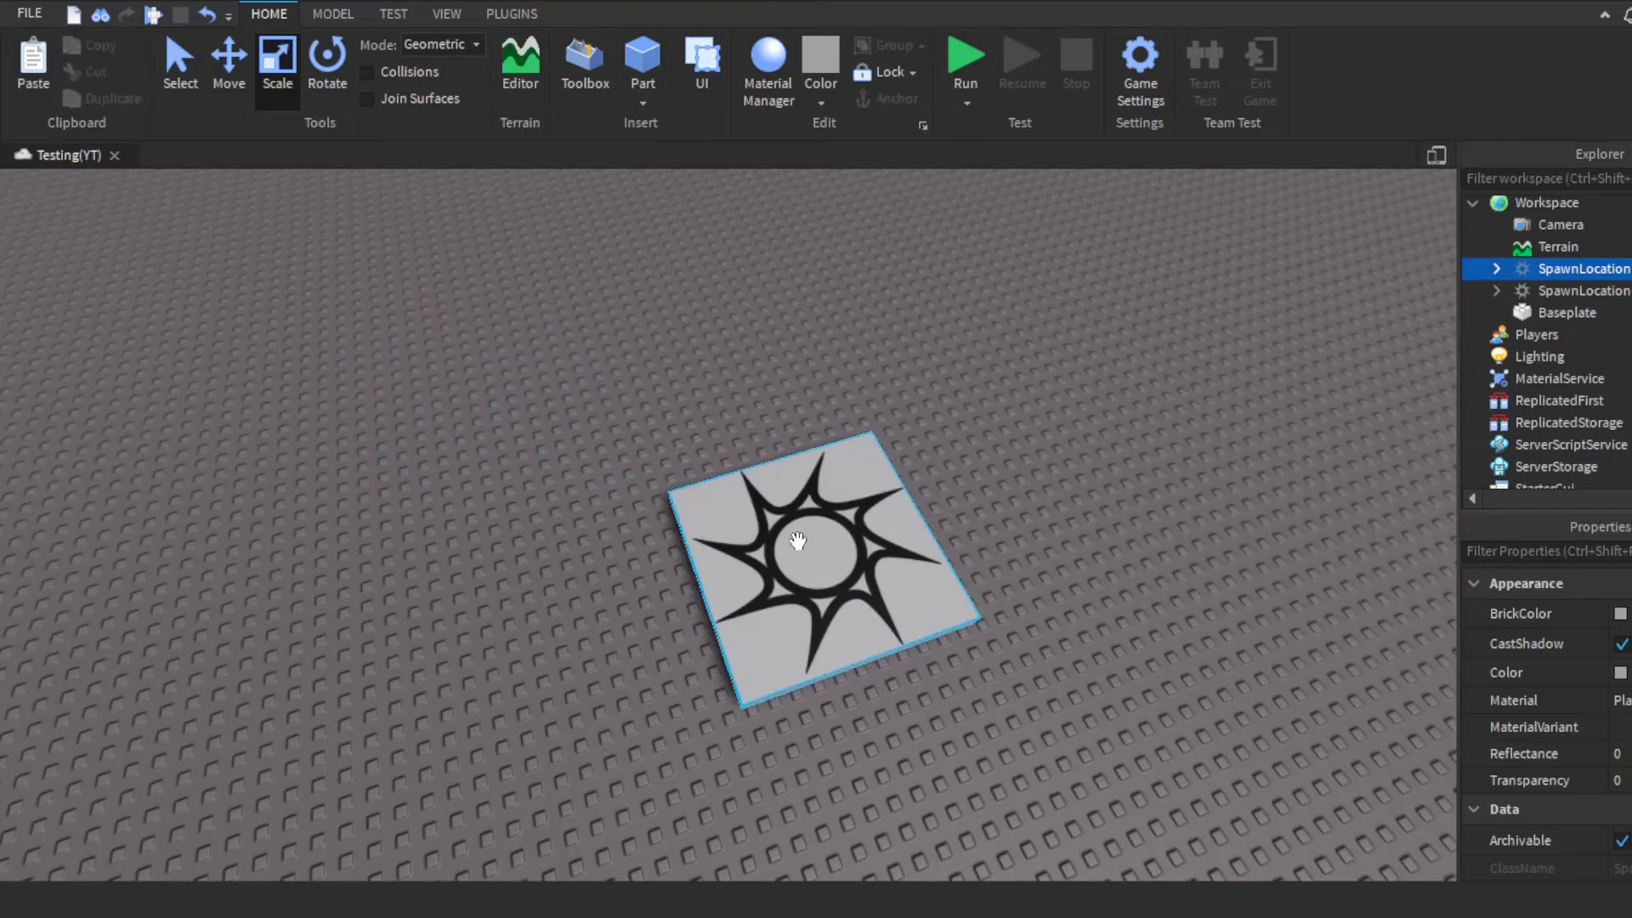
Step: Undo the spawn location's duplication and clear the selection
key(ctrl+z)
drag(796, 544, 521, 432)
click(809, 503)
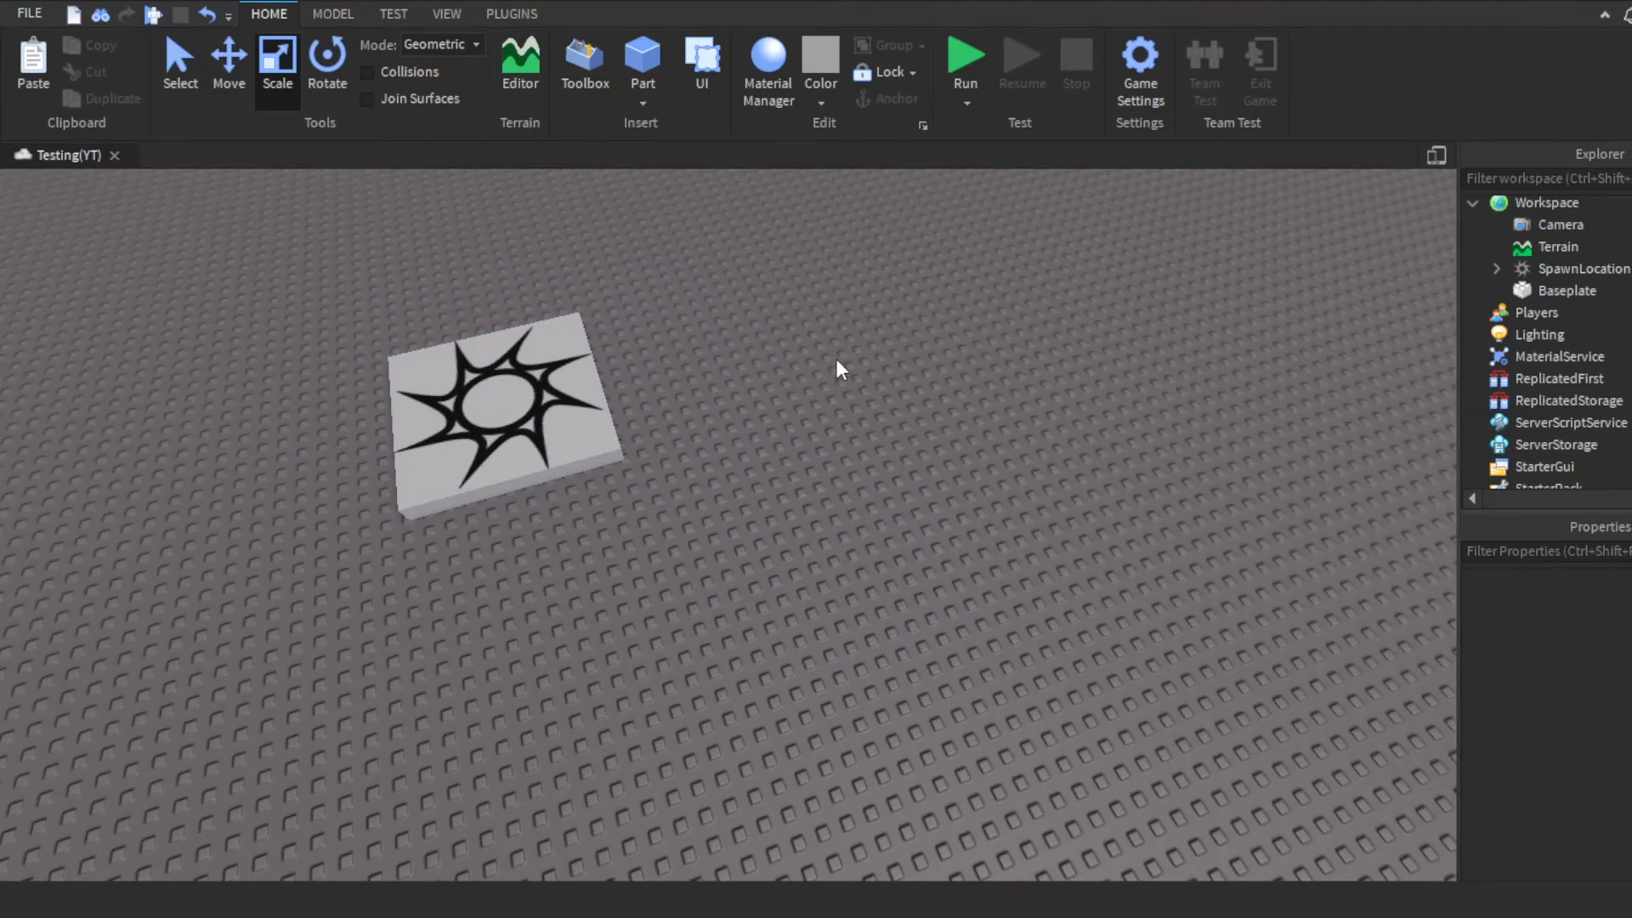
Step: Examine the remaining spawn location and the baseplate from near, far and several angles
right_drag(789, 375, 790, 373)
scroll(790, 373, down, 6)
scroll(1066, 355, up, 6)
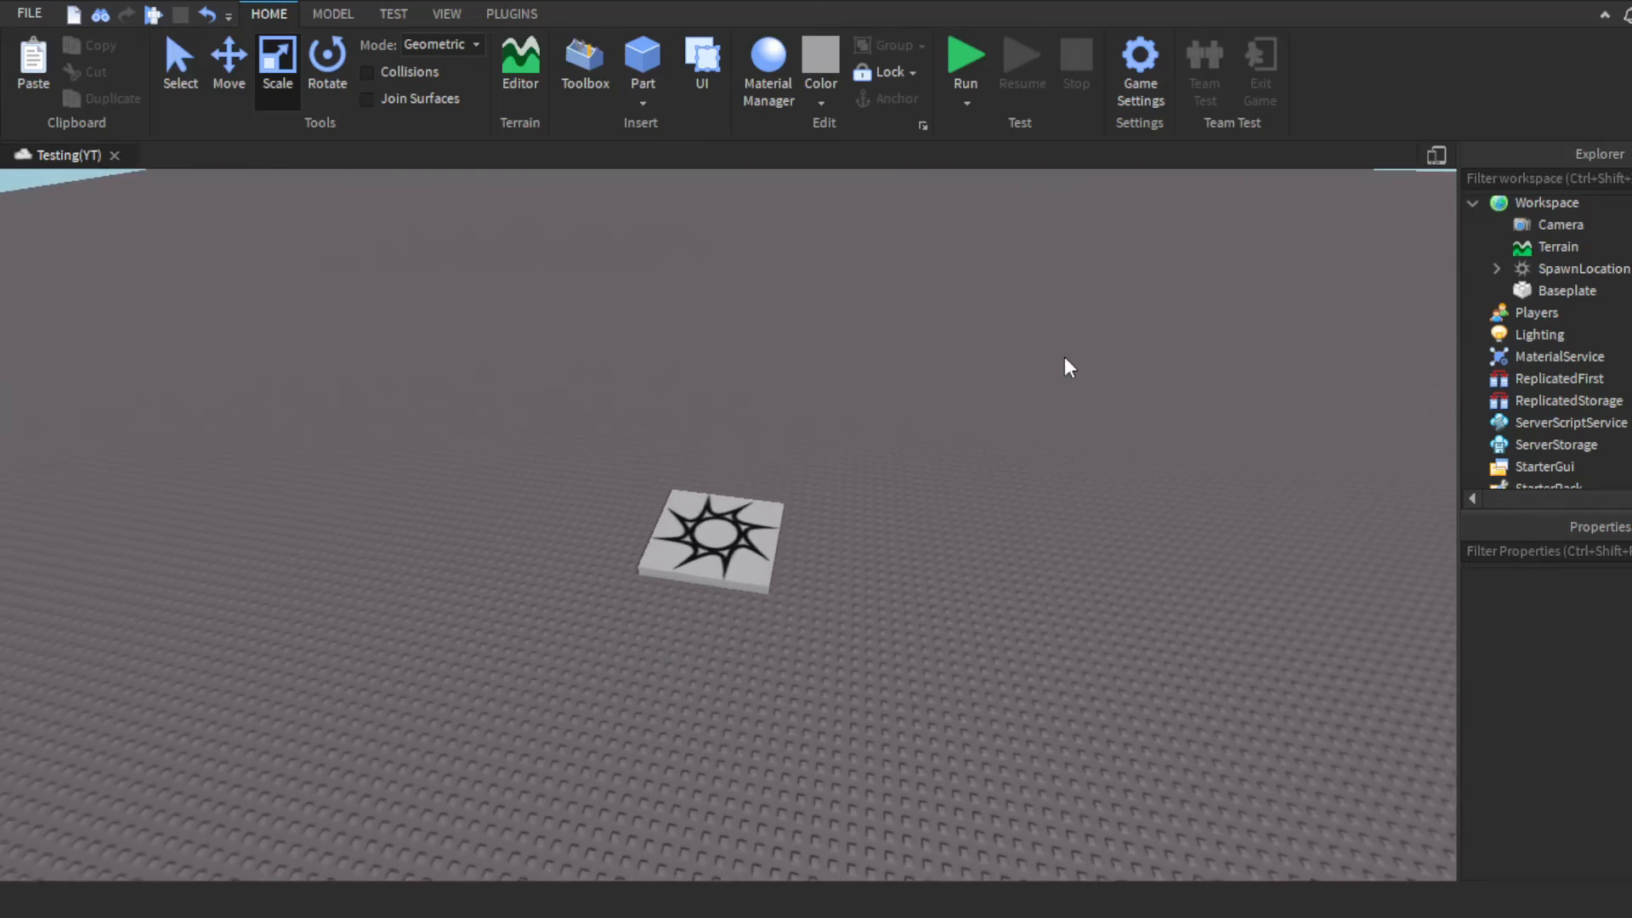
scroll(1066, 355, up, 2)
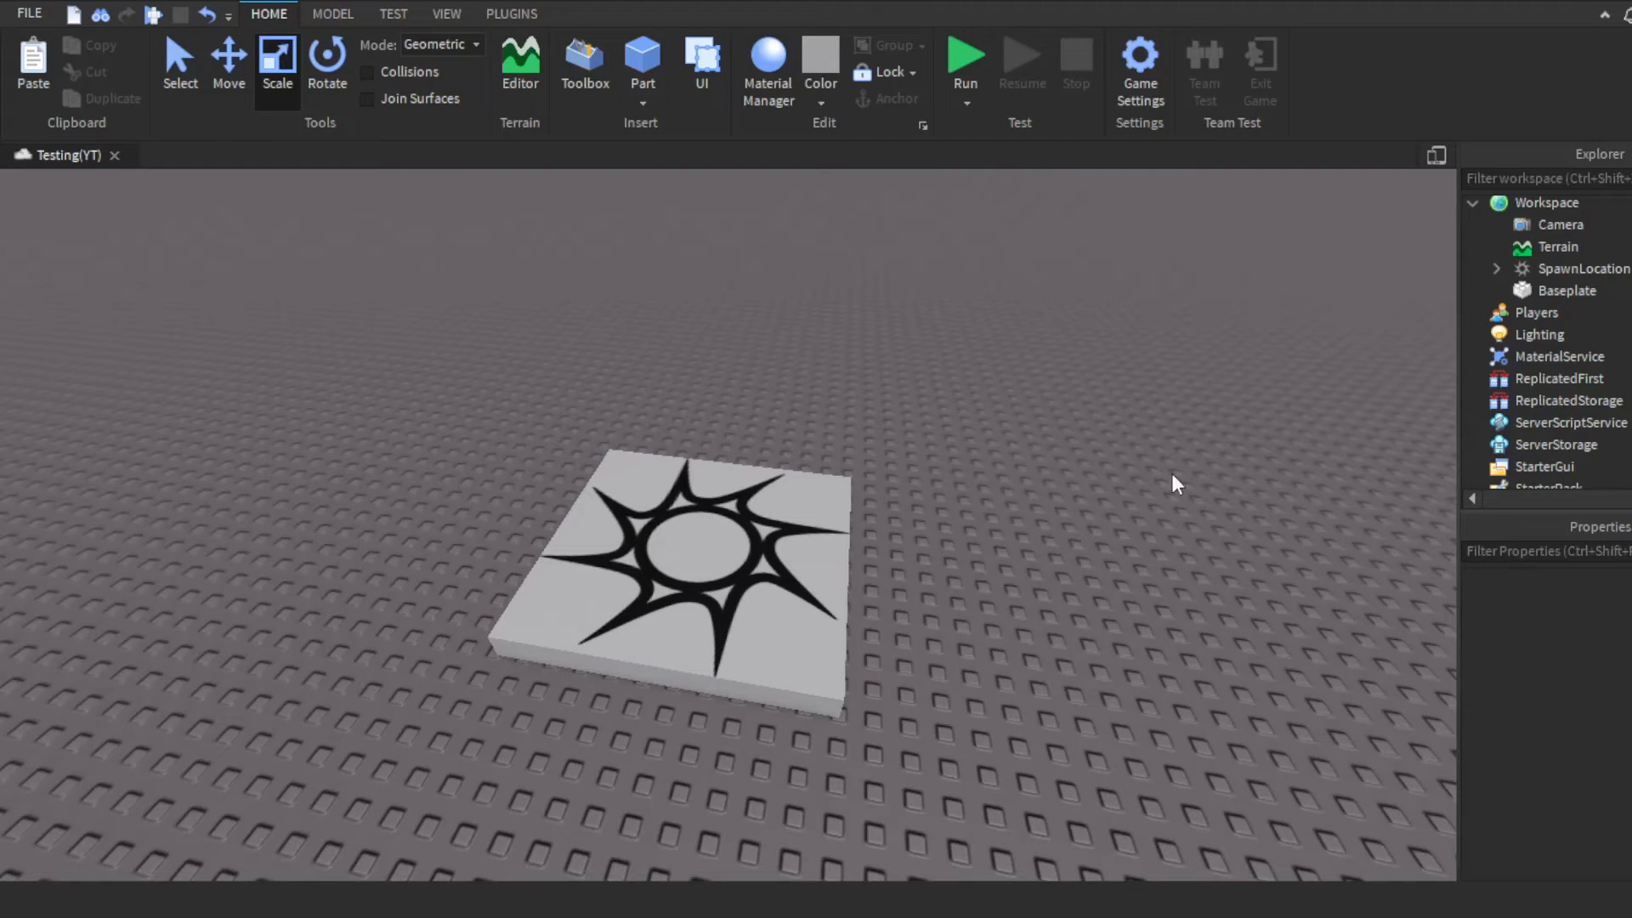
drag(1158, 454, 803, 308)
drag(748, 528, 634, 487)
right_drag(1062, 412, 1051, 371)
click(1113, 387)
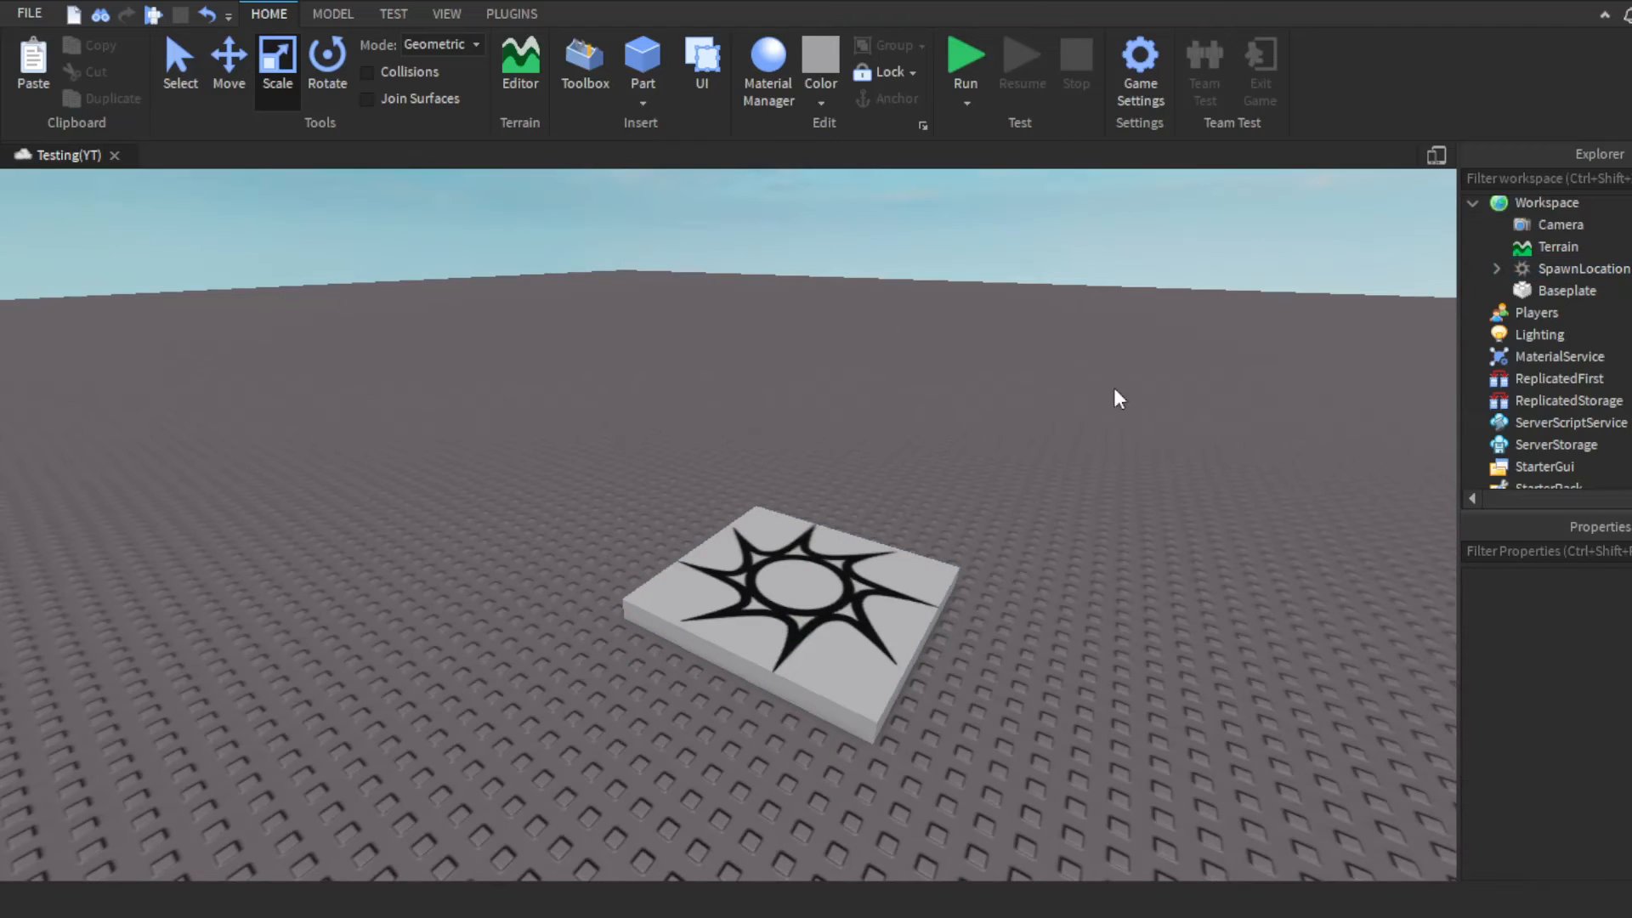
right_drag(1092, 433, 1033, 470)
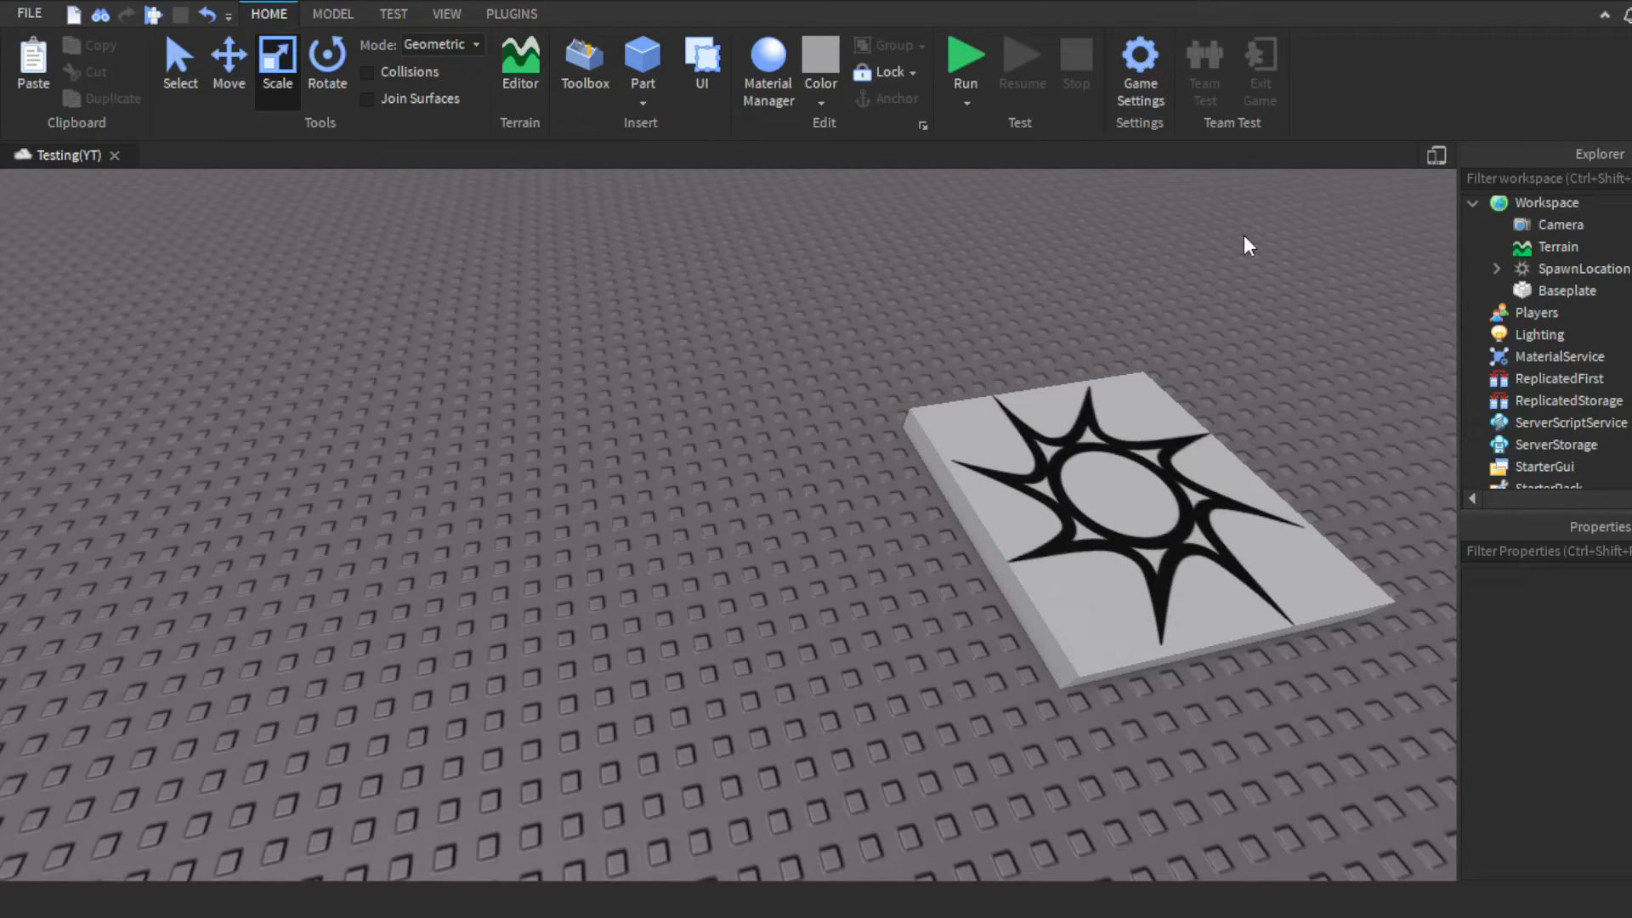
Step: Select the spawn location, review its properties through the Forcefield and Teams sections, and clear the selection
click(1073, 517)
right_drag(1121, 367, 1241, 343)
scroll(1567, 738, down, 7)
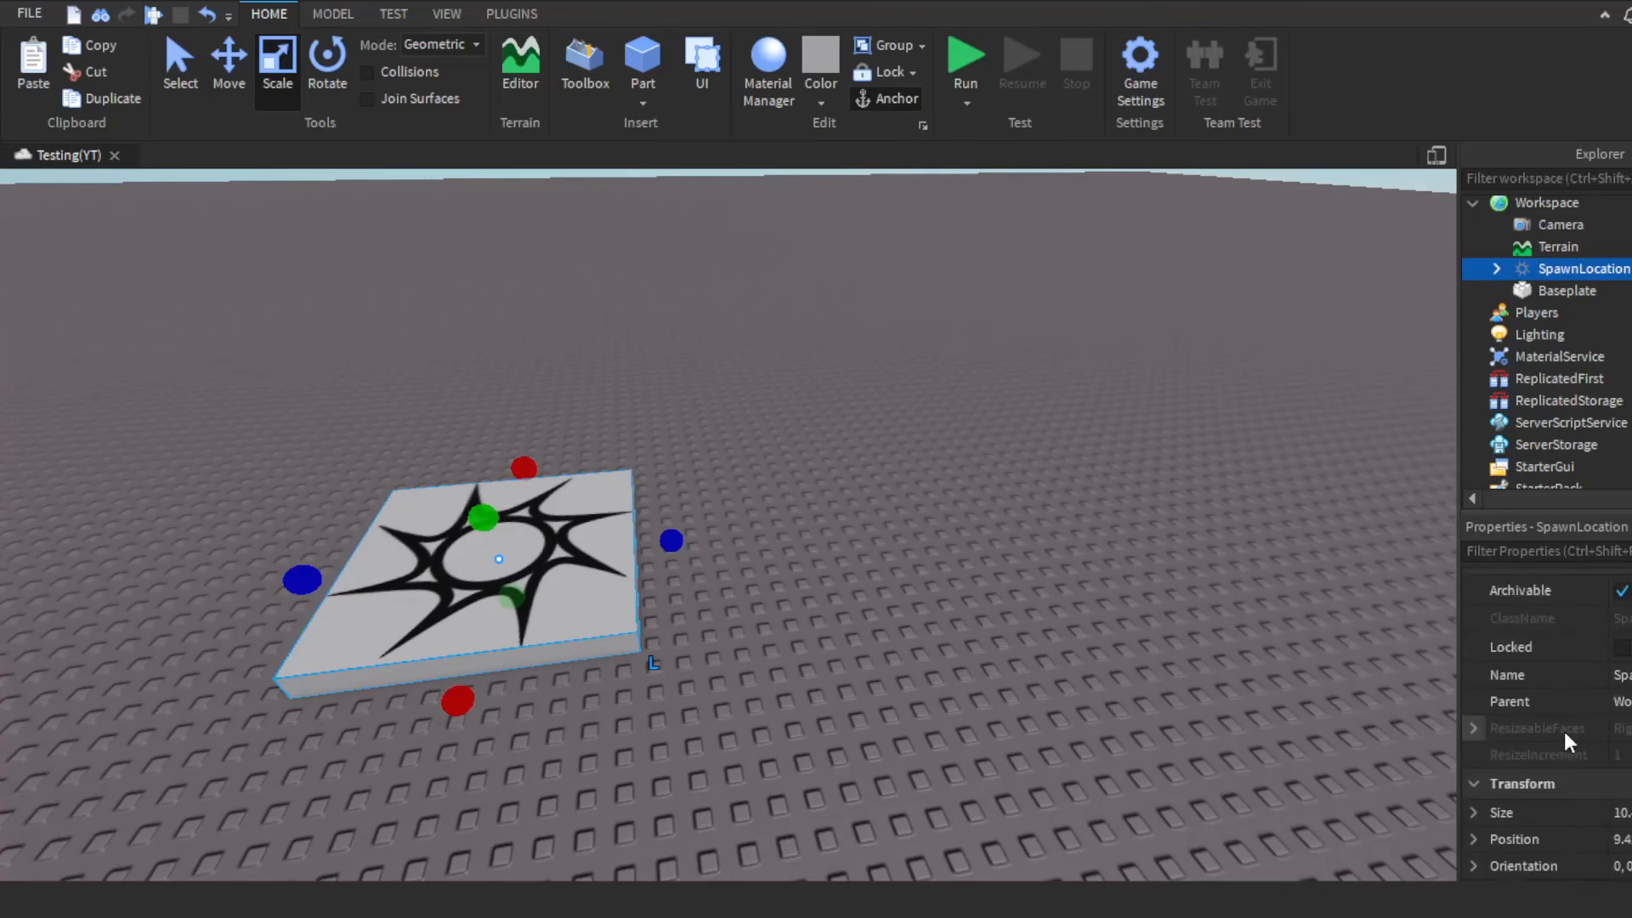
scroll(1593, 660, down, 10)
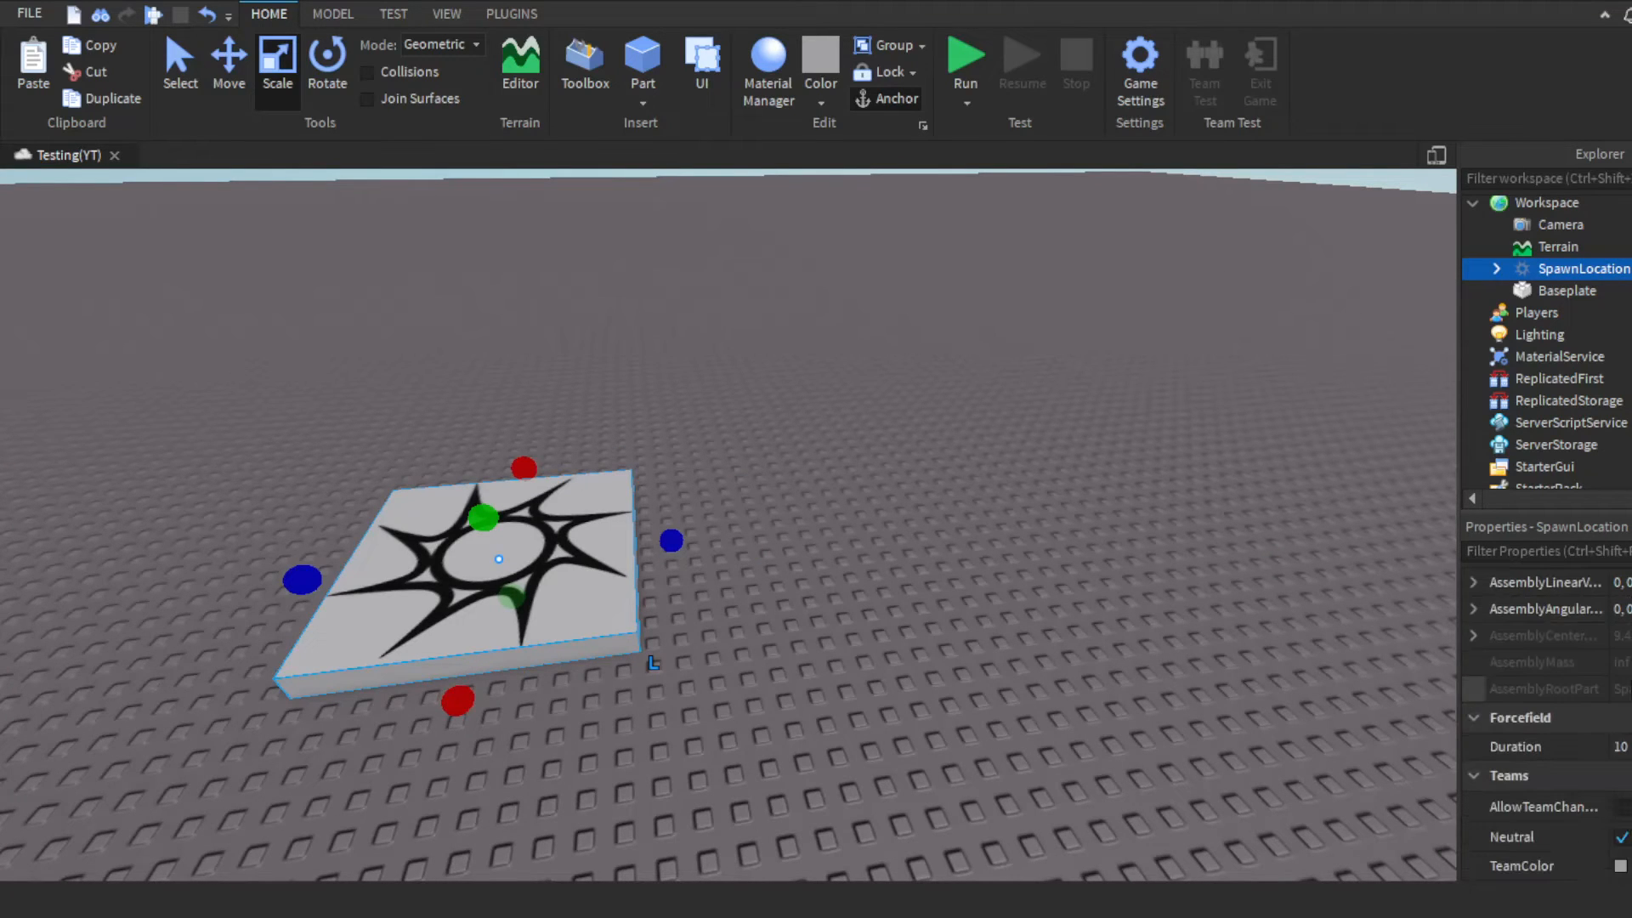
click(976, 496)
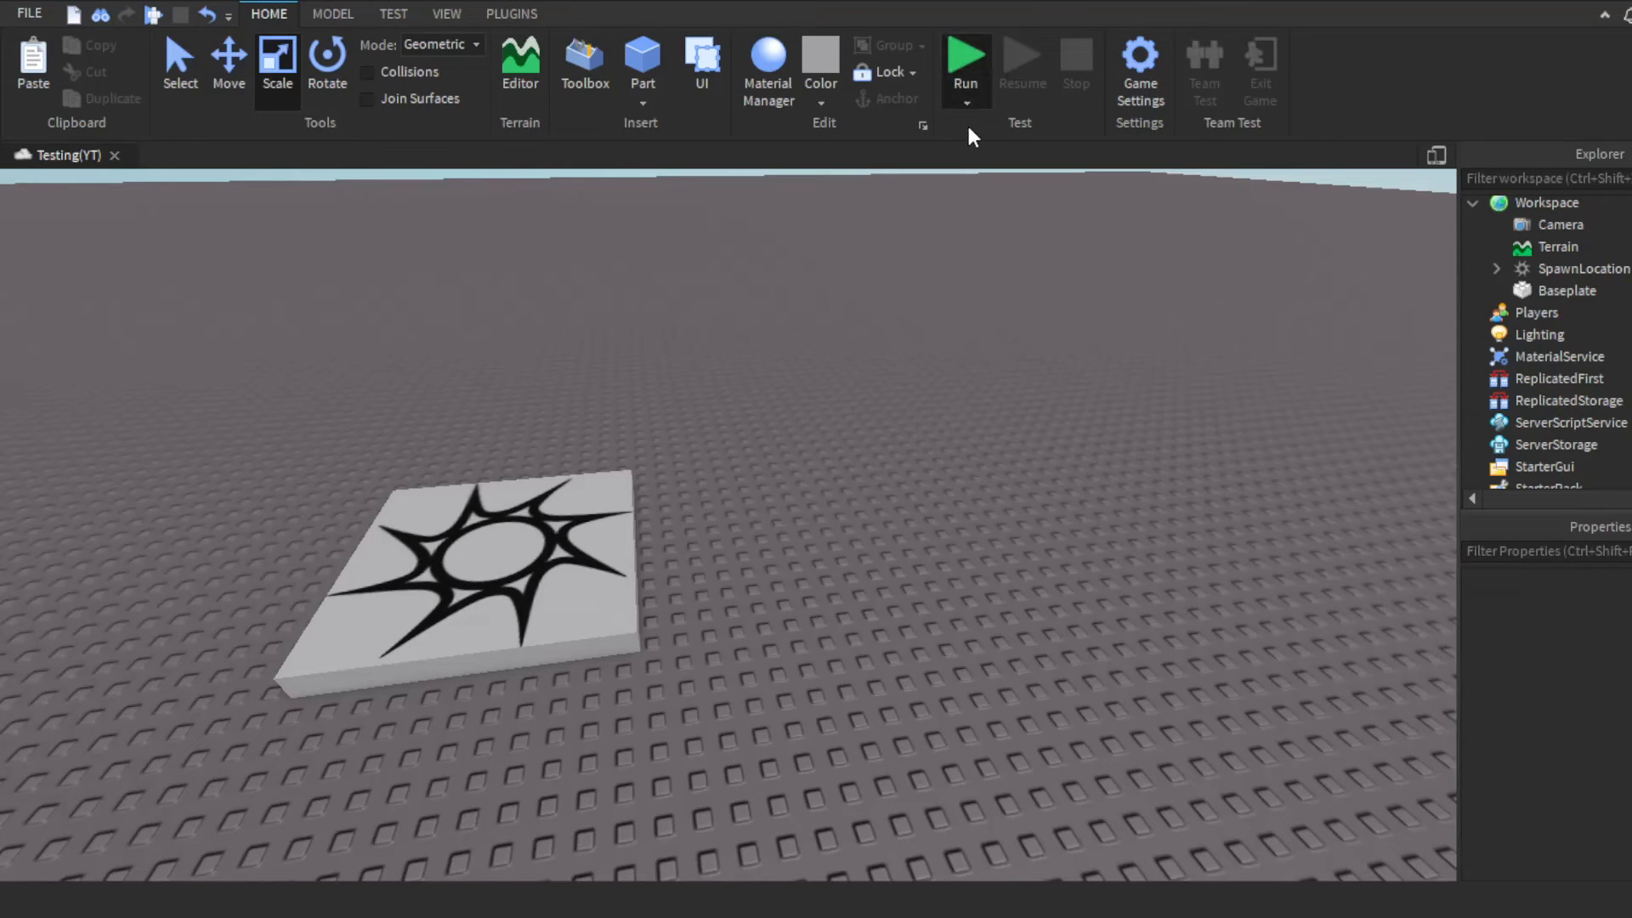
Step: Start a play test and walk and jump the character around the spawn location while viewing it from different distances
click(965, 59)
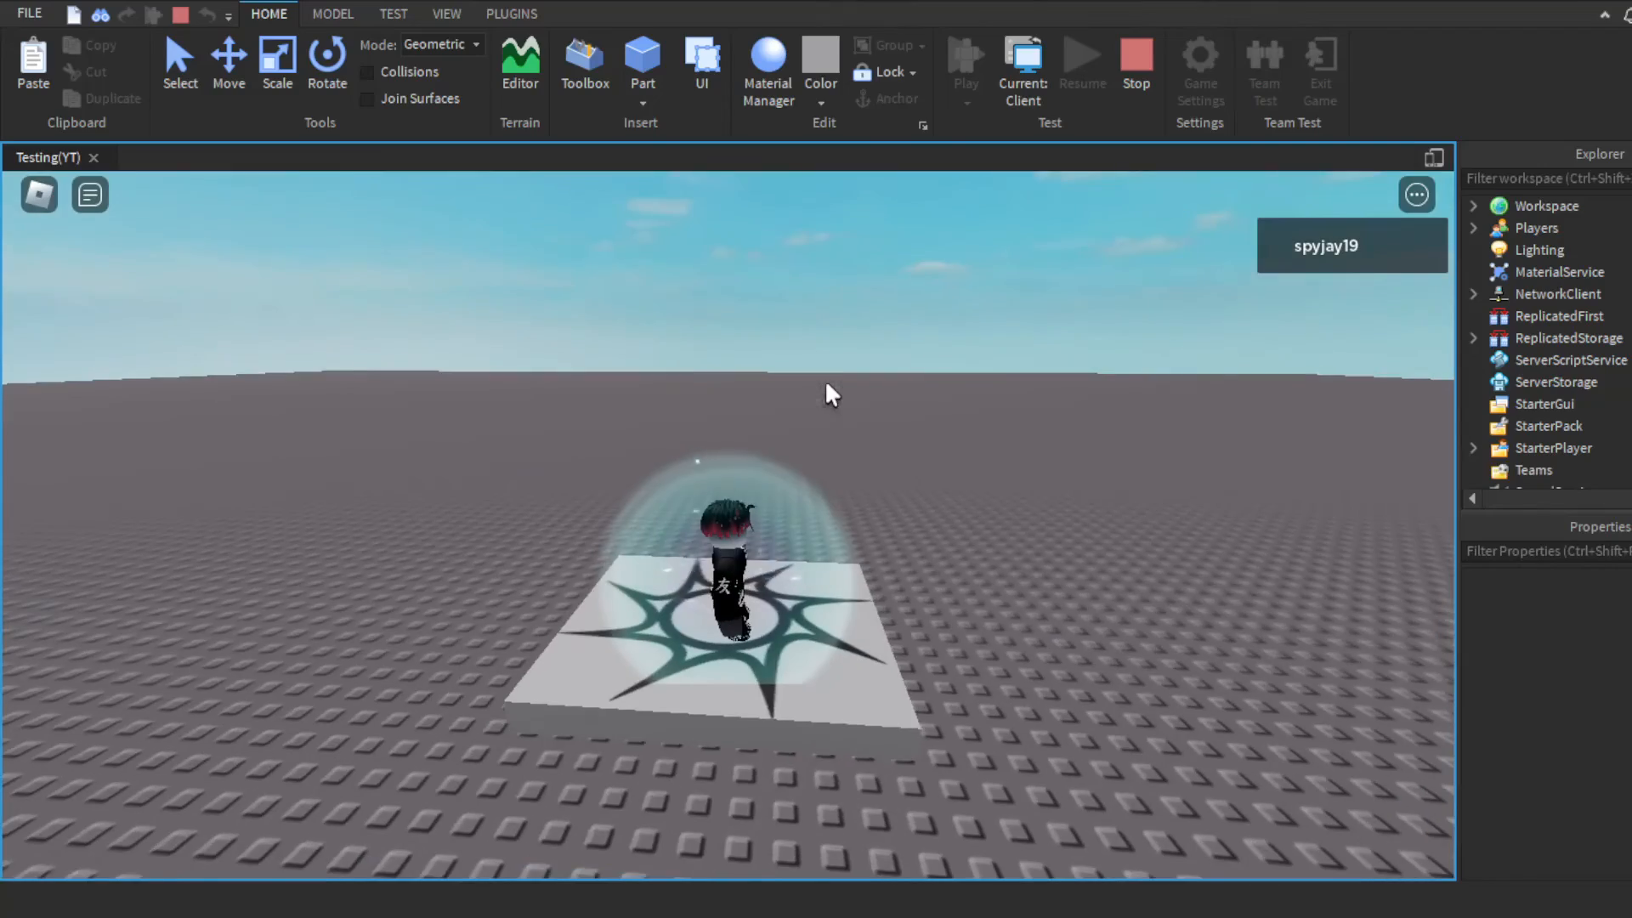
right_drag(998, 383, 998, 383)
key(d)
key(w)
right_drag(841, 578, 957, 450)
key(space)
scroll(956, 450, down, 5)
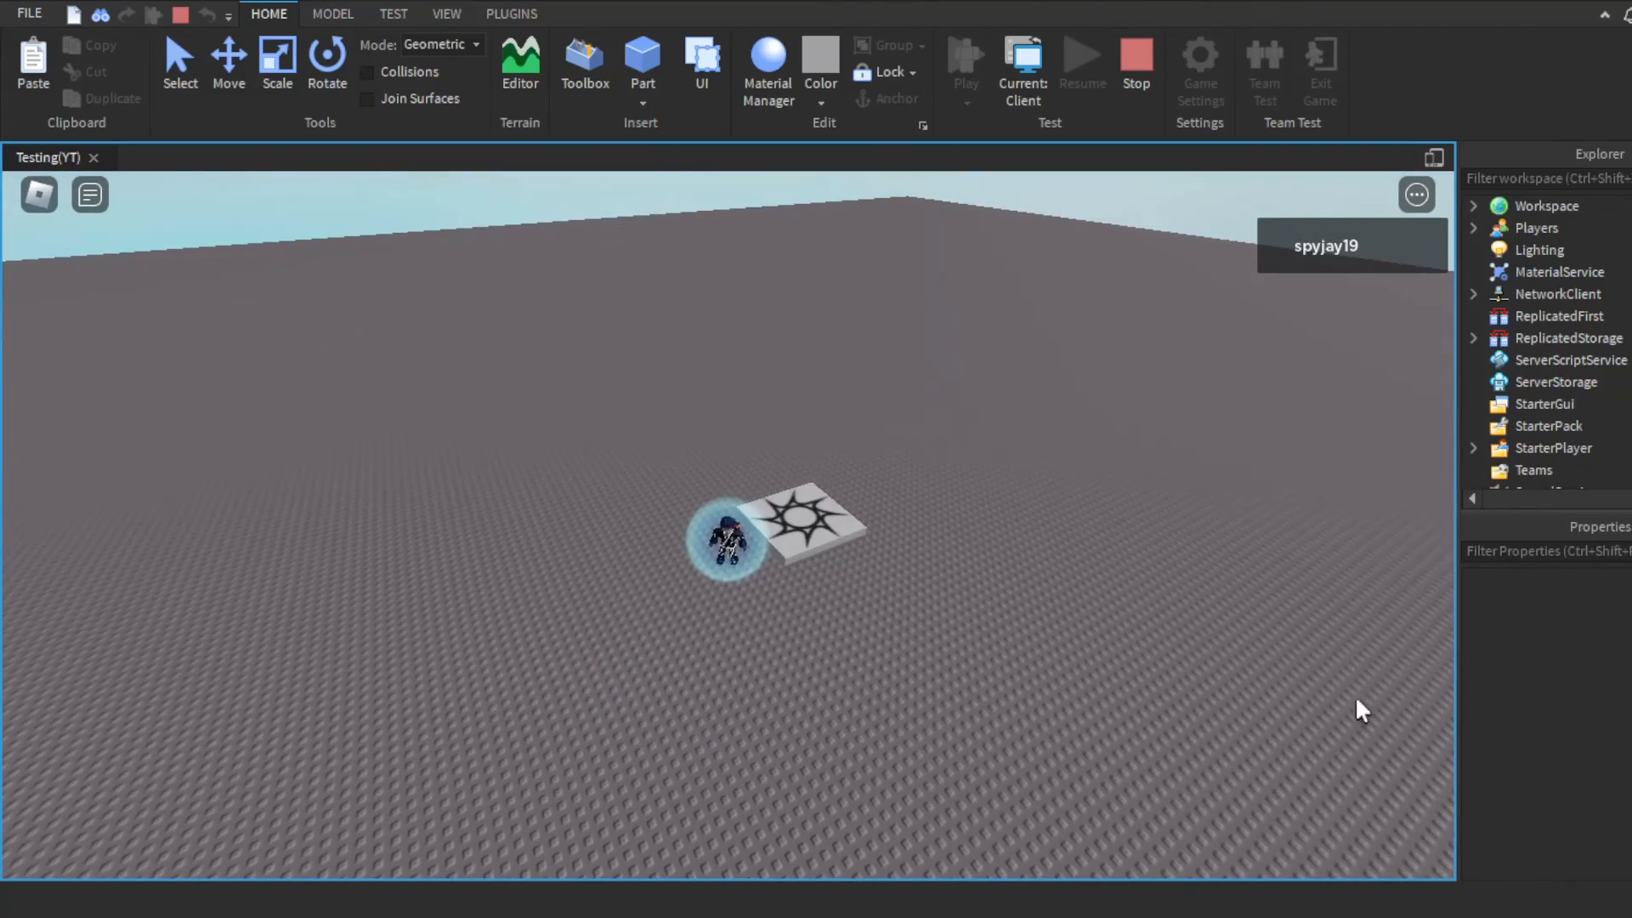
key(s)
scroll(975, 441, up, 3)
key(w)
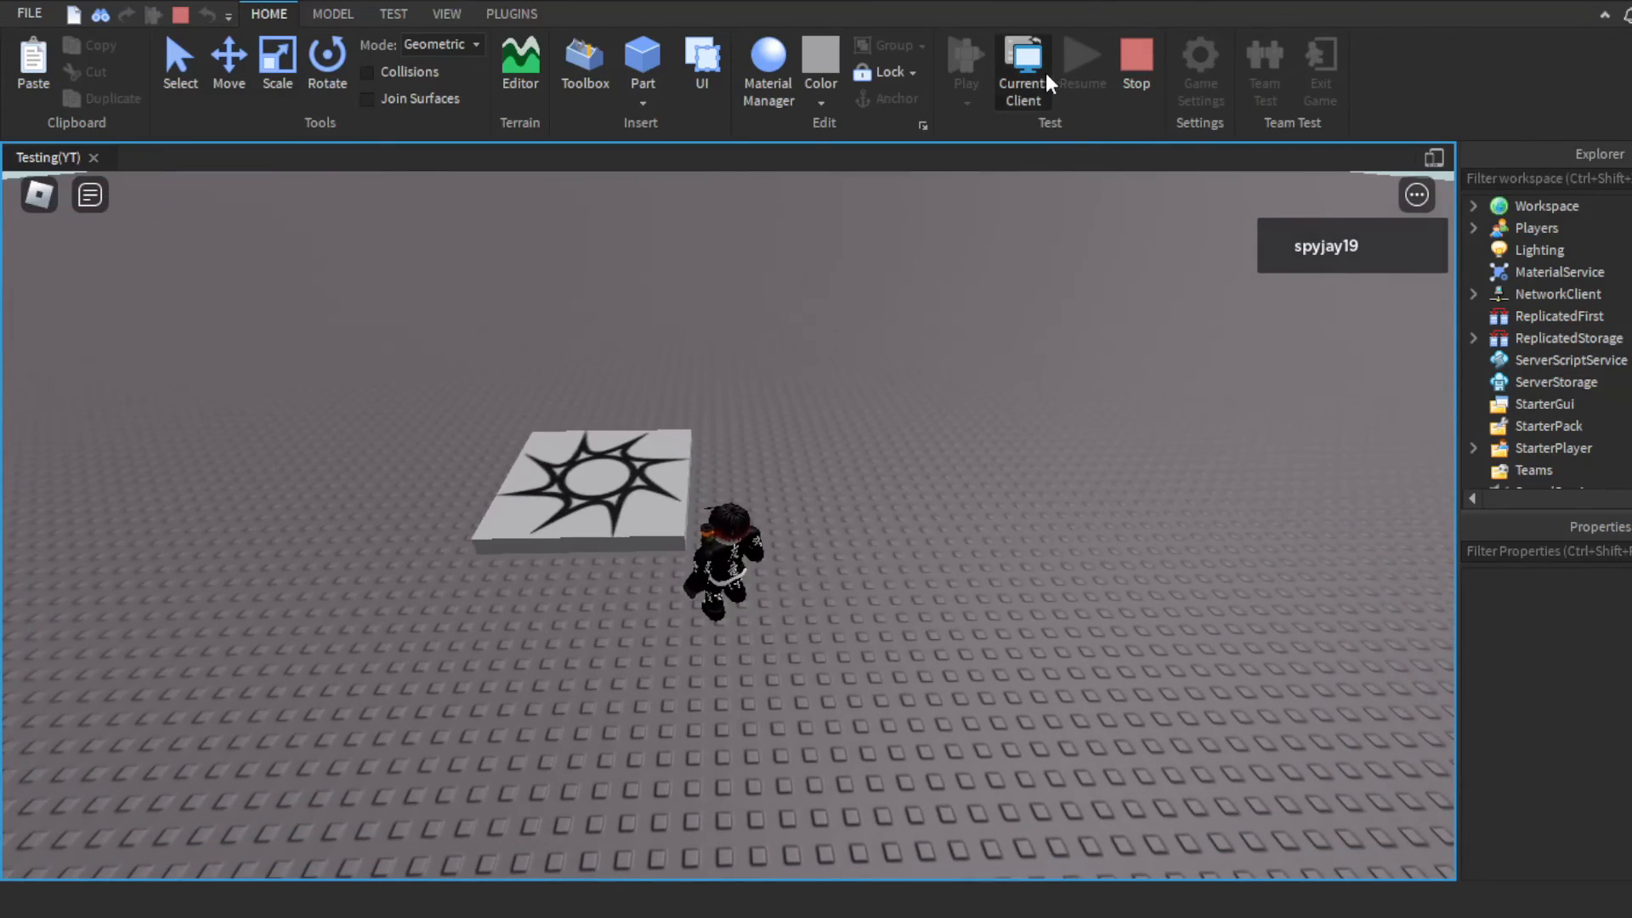
Step: Switch the play test to the server view, look over the scene, and return to the client view
click(1044, 77)
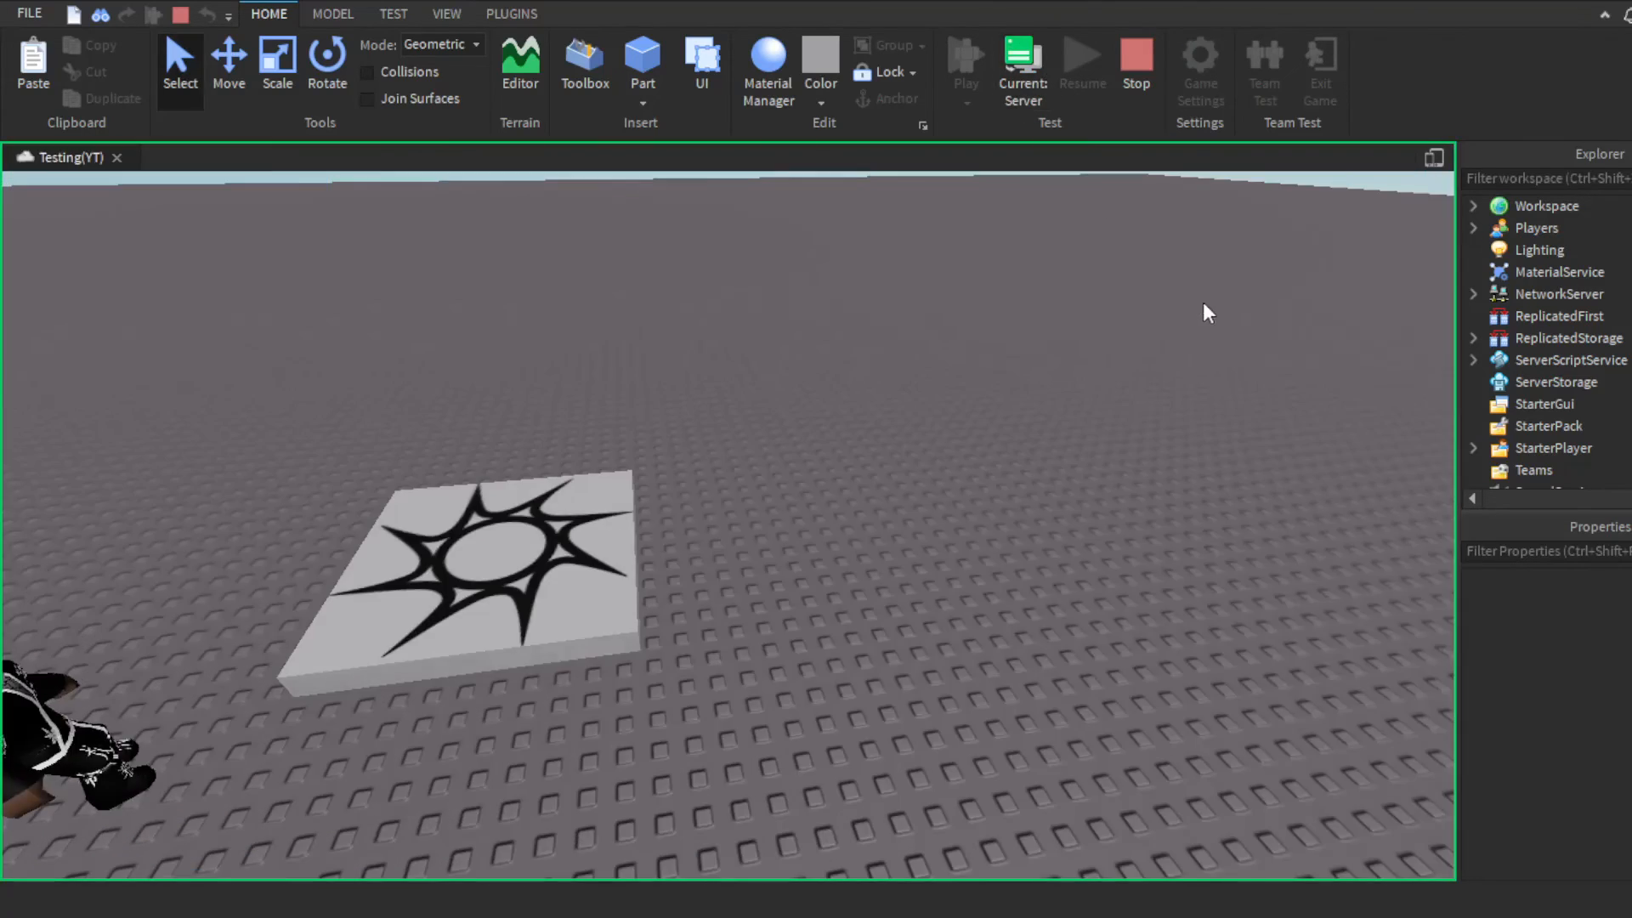
scroll(1190, 323, down, 8)
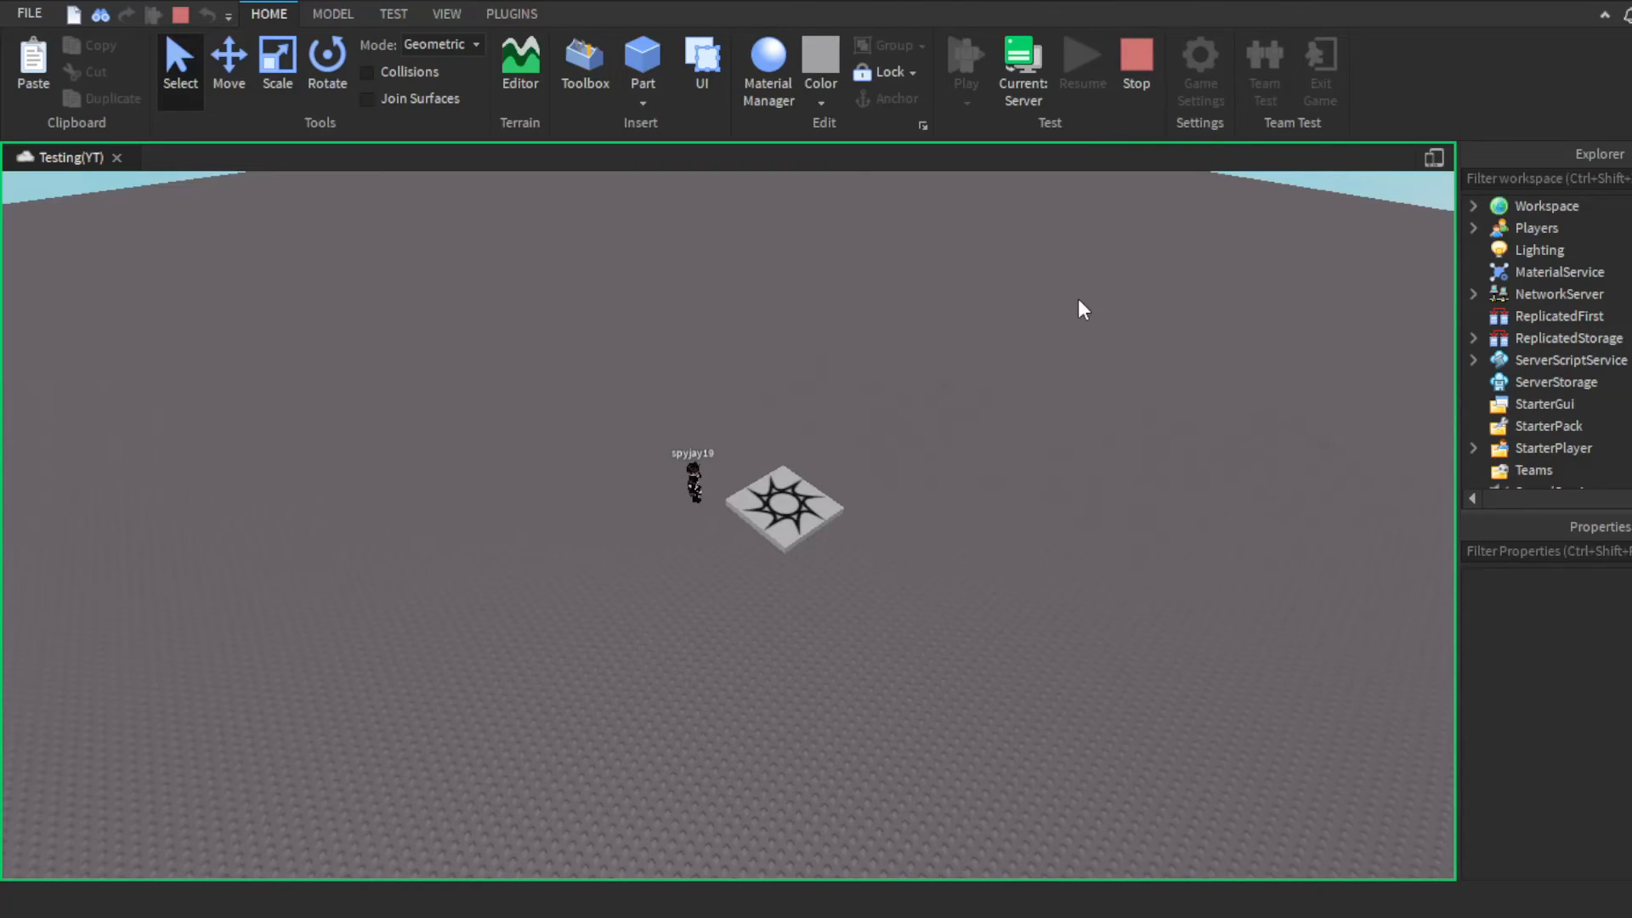
right_drag(1078, 298, 1080, 296)
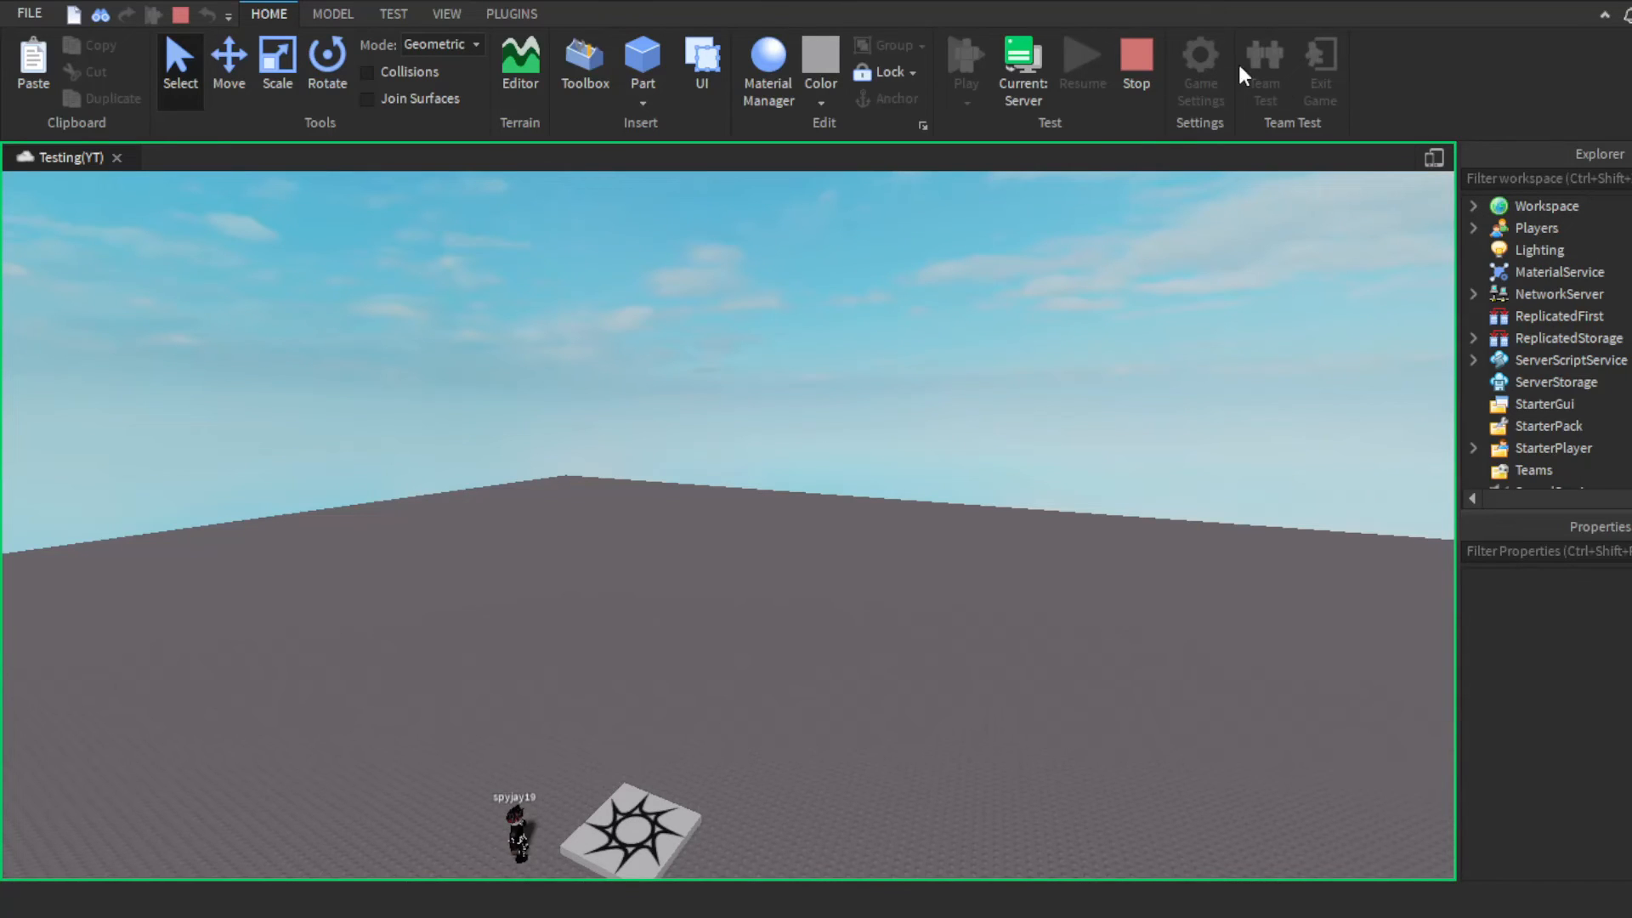
click(1007, 76)
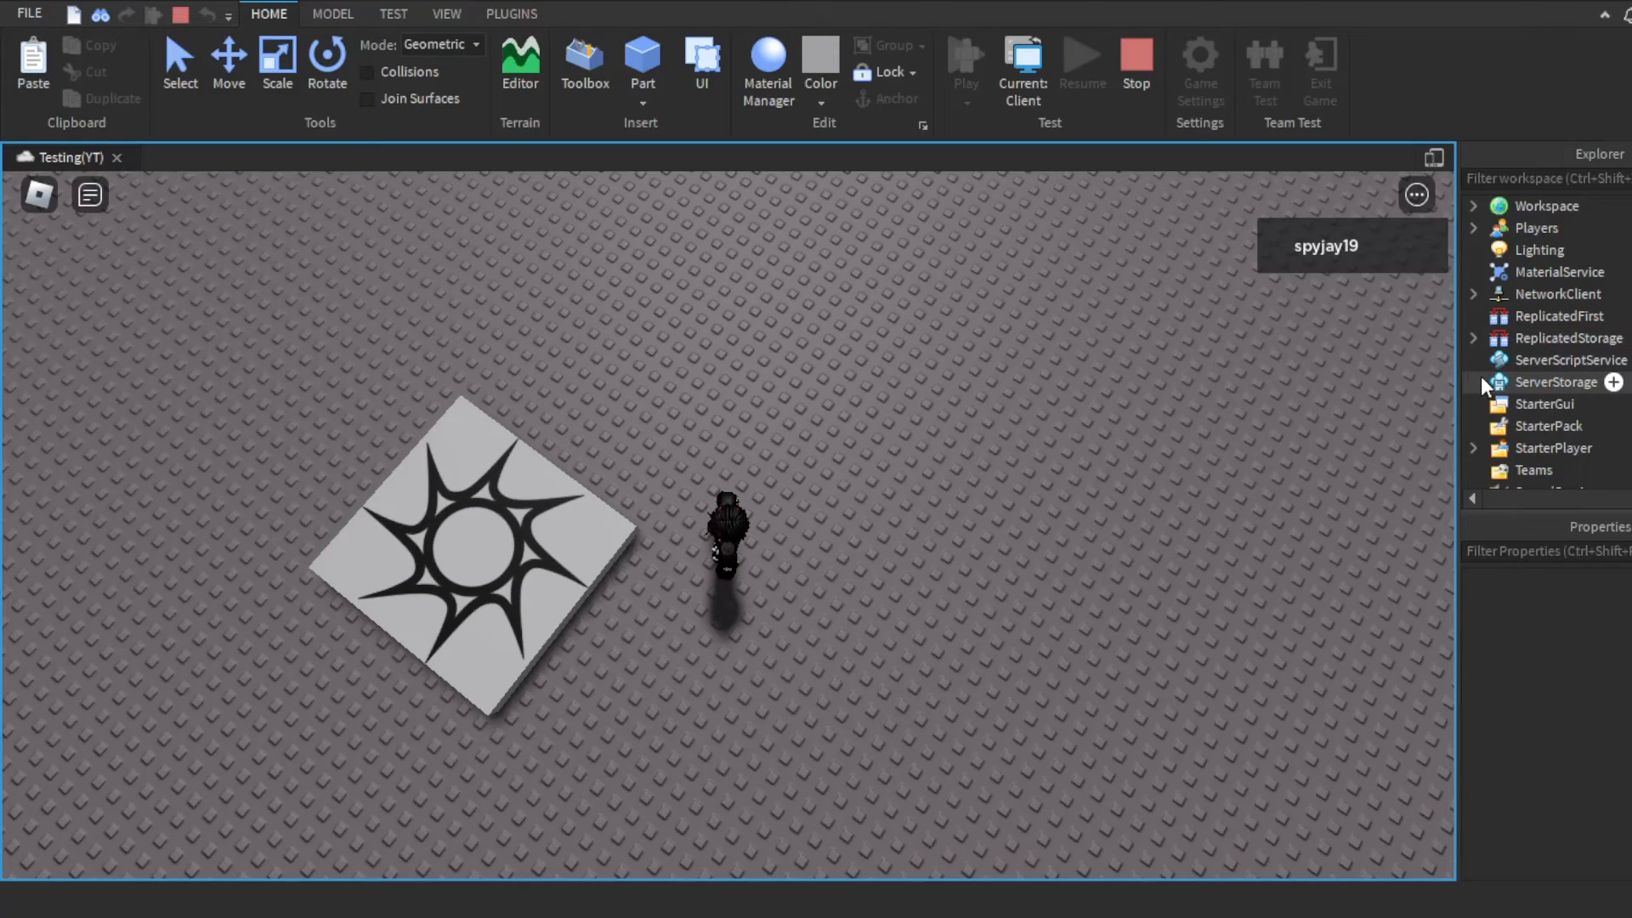
right_drag(1407, 374, 1378, 359)
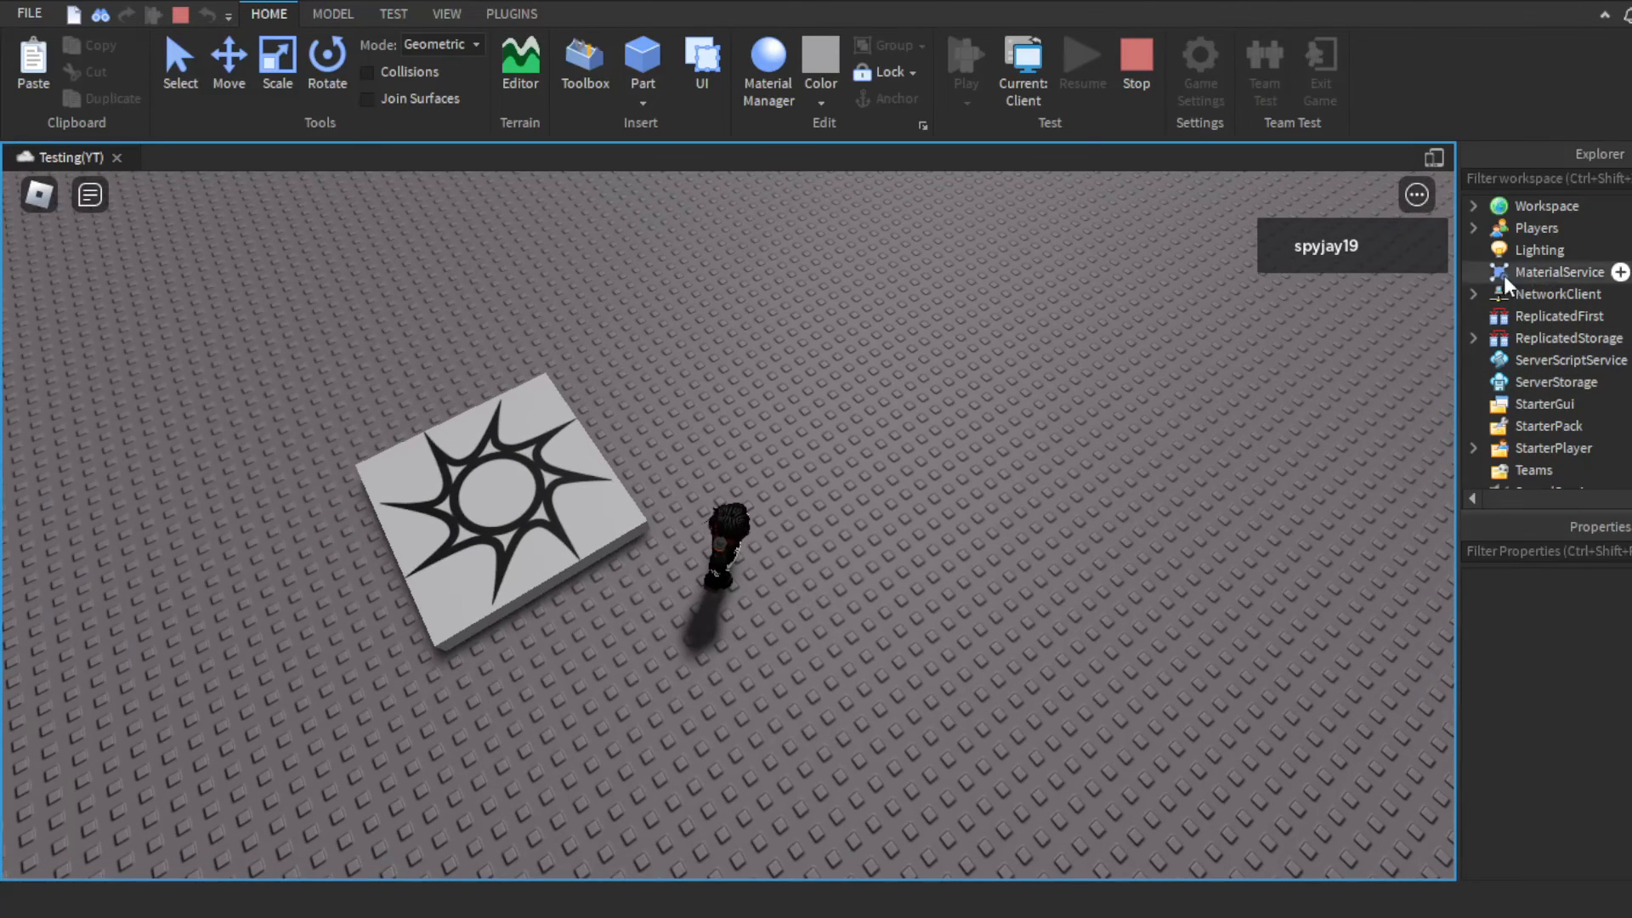
Step: Expand Players, the player's entry and its PlayerGui on the client side to inspect the contents
click(1475, 228)
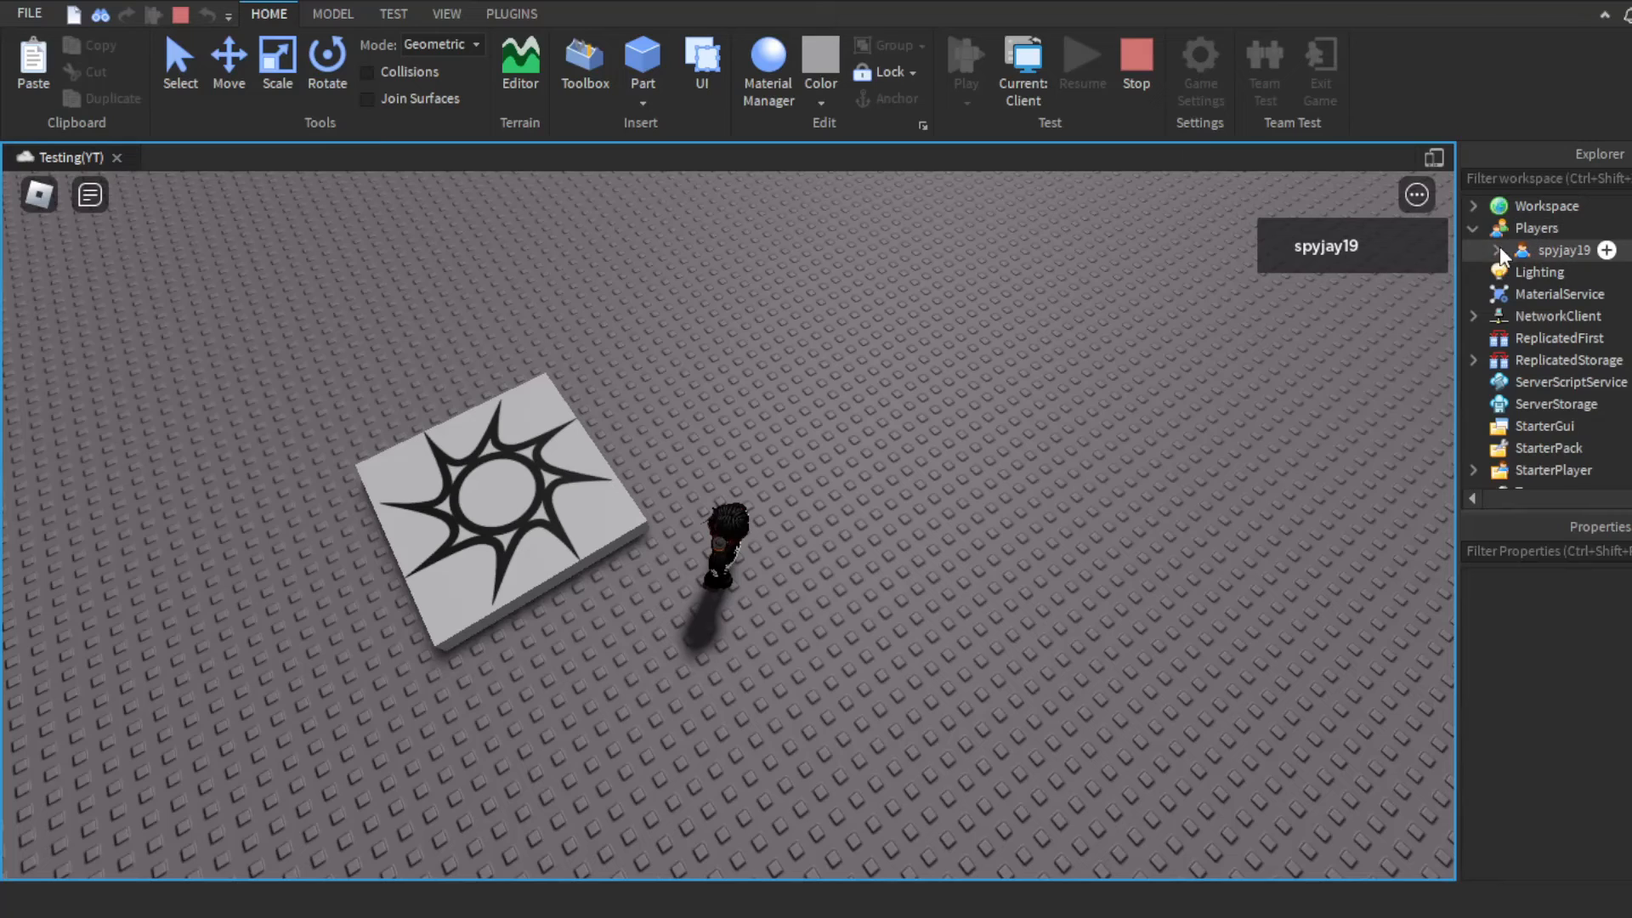
click(1497, 250)
click(1520, 316)
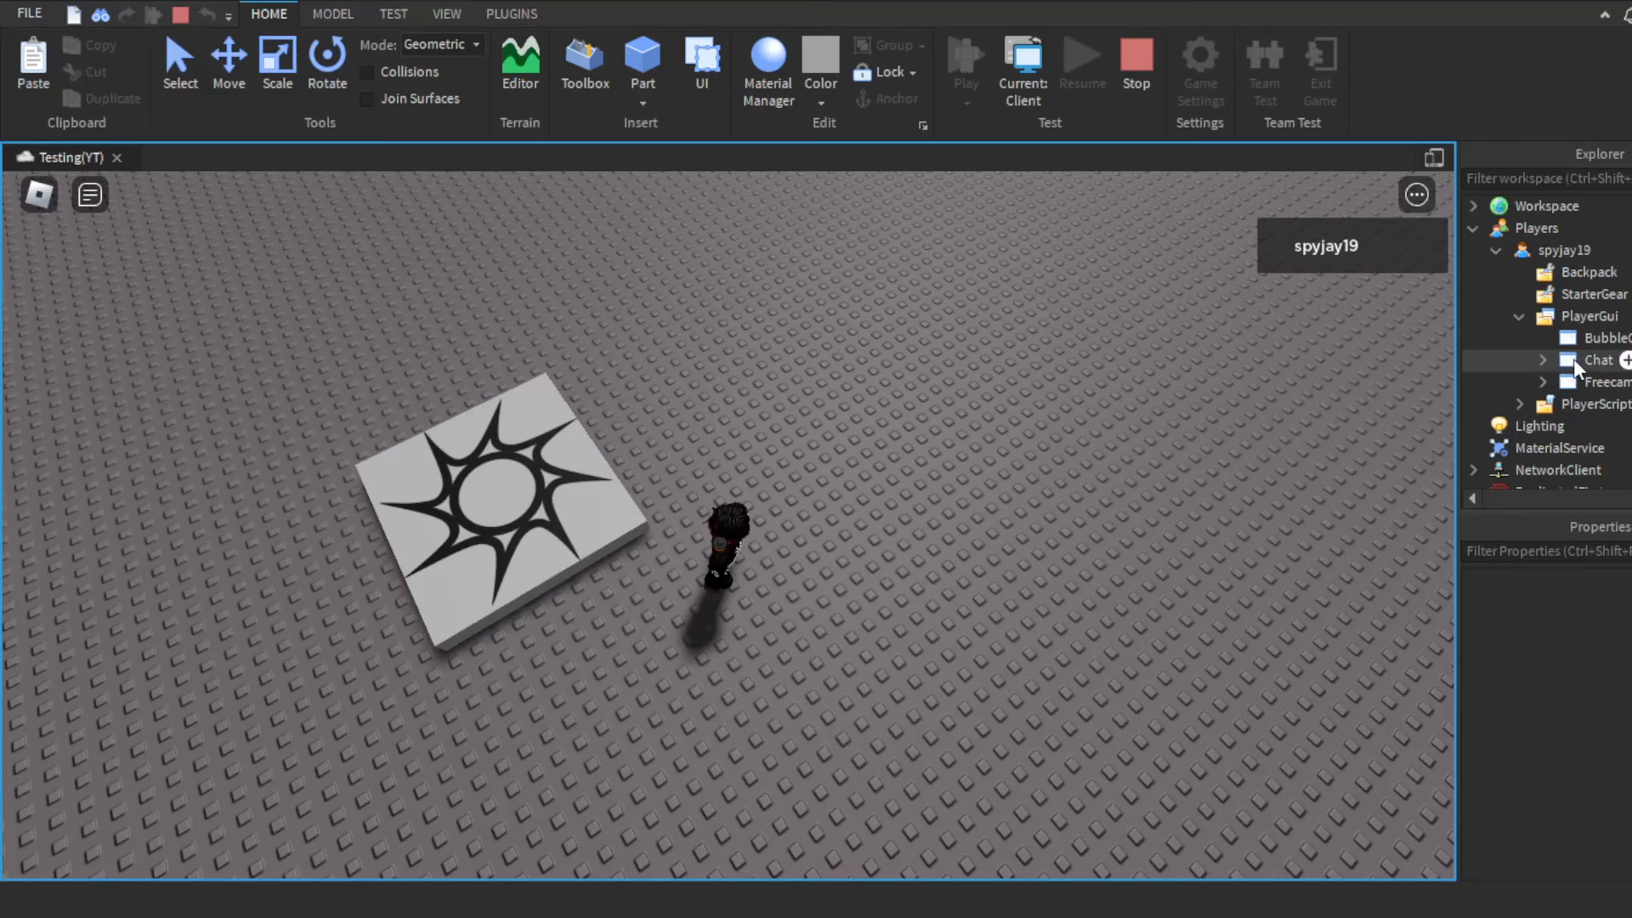
Step: Switch to the server view, expand the player's PlayerGui and select its Freecam object for comparison with the client
click(1042, 89)
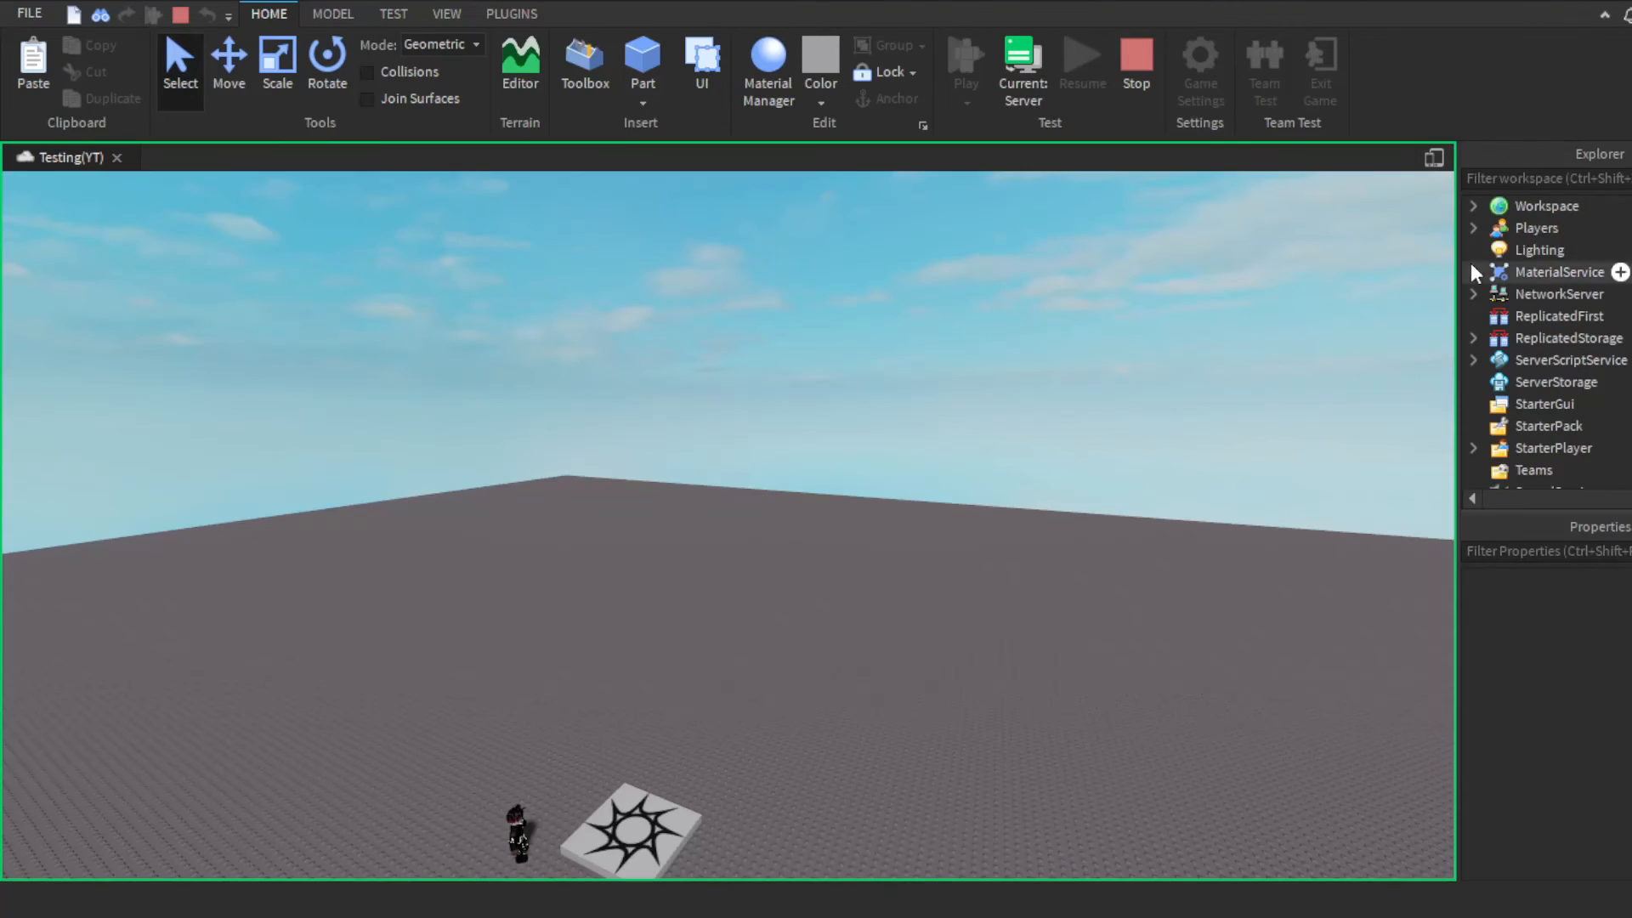
click(1474, 228)
click(1498, 250)
click(1519, 317)
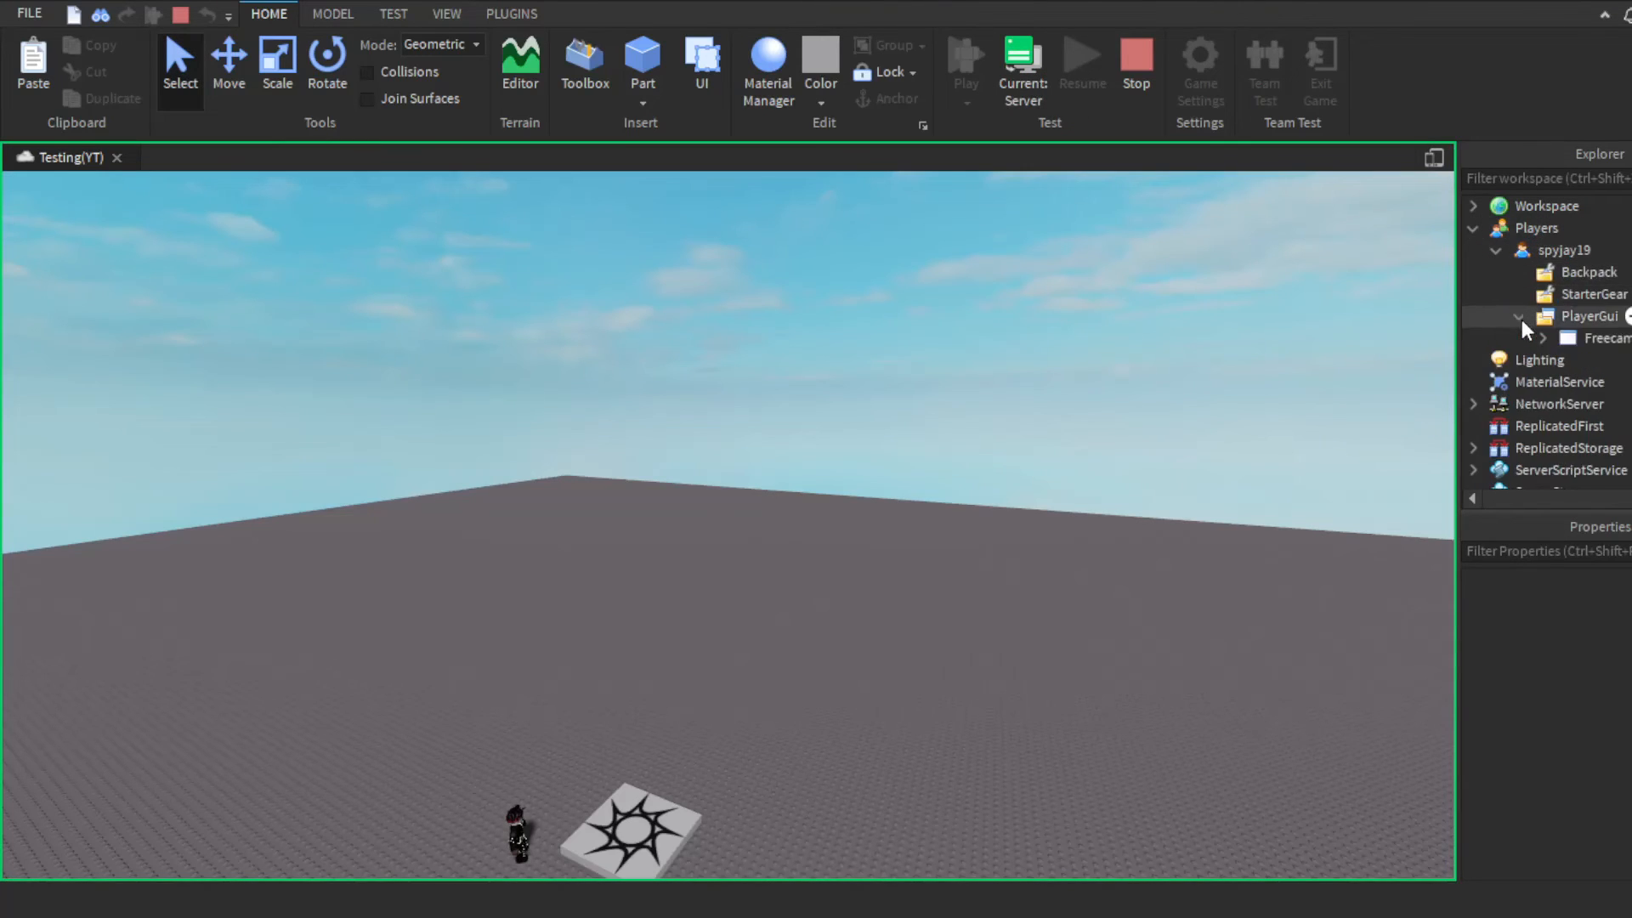
click(1590, 340)
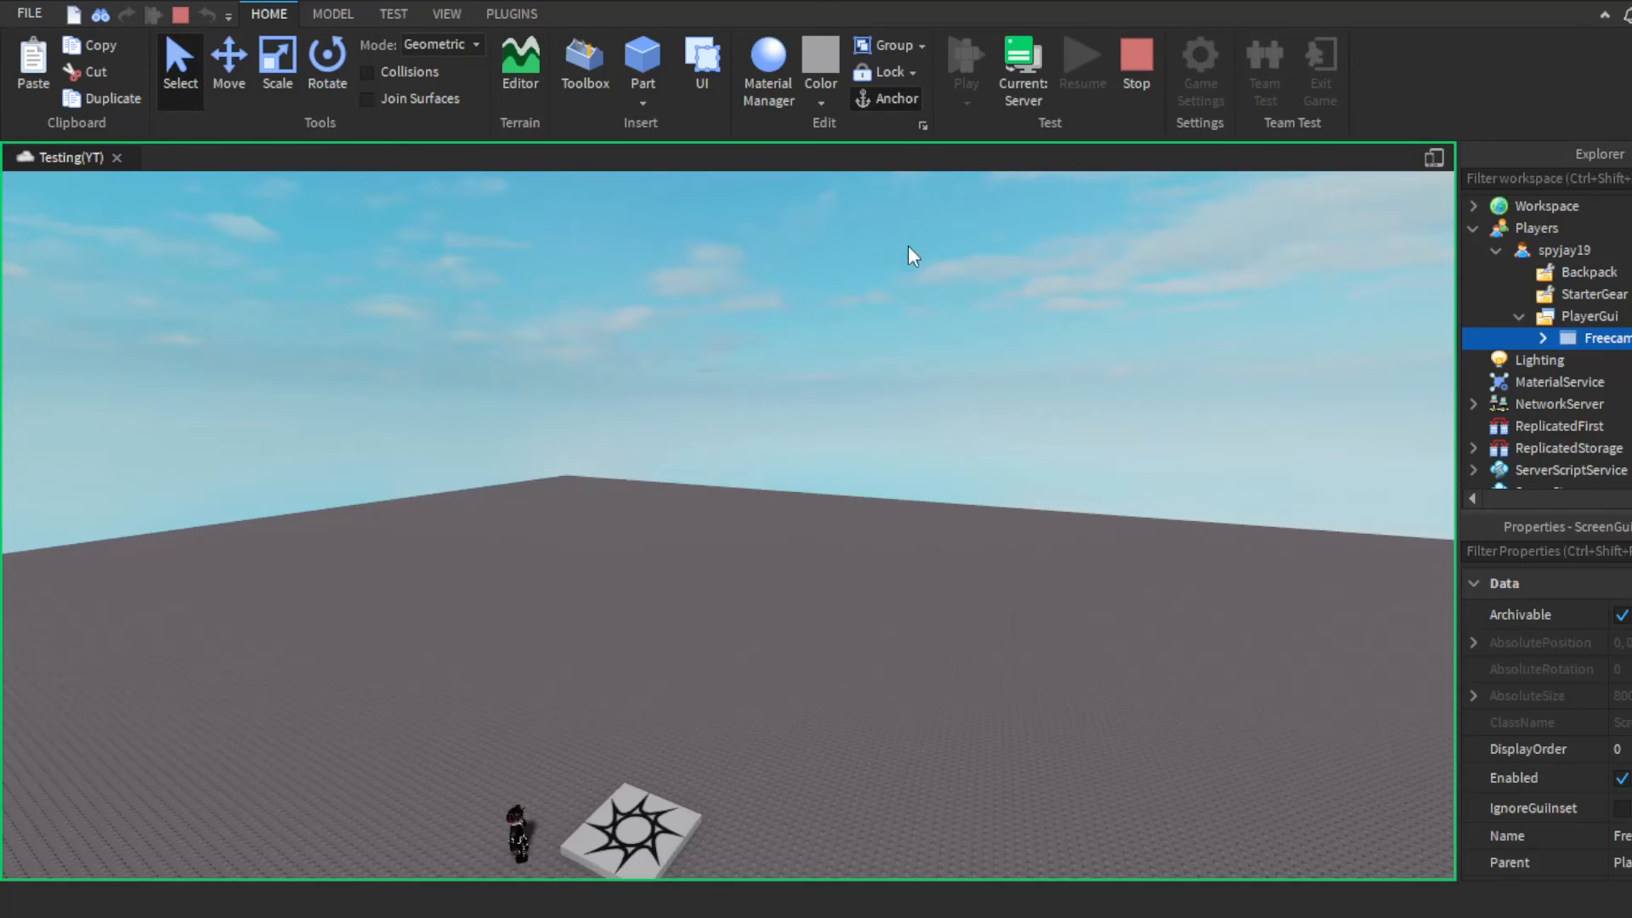
Step: Clear the selection, look at the character from the server view and stop the play test
click(896, 343)
right_drag(896, 344, 912, 262)
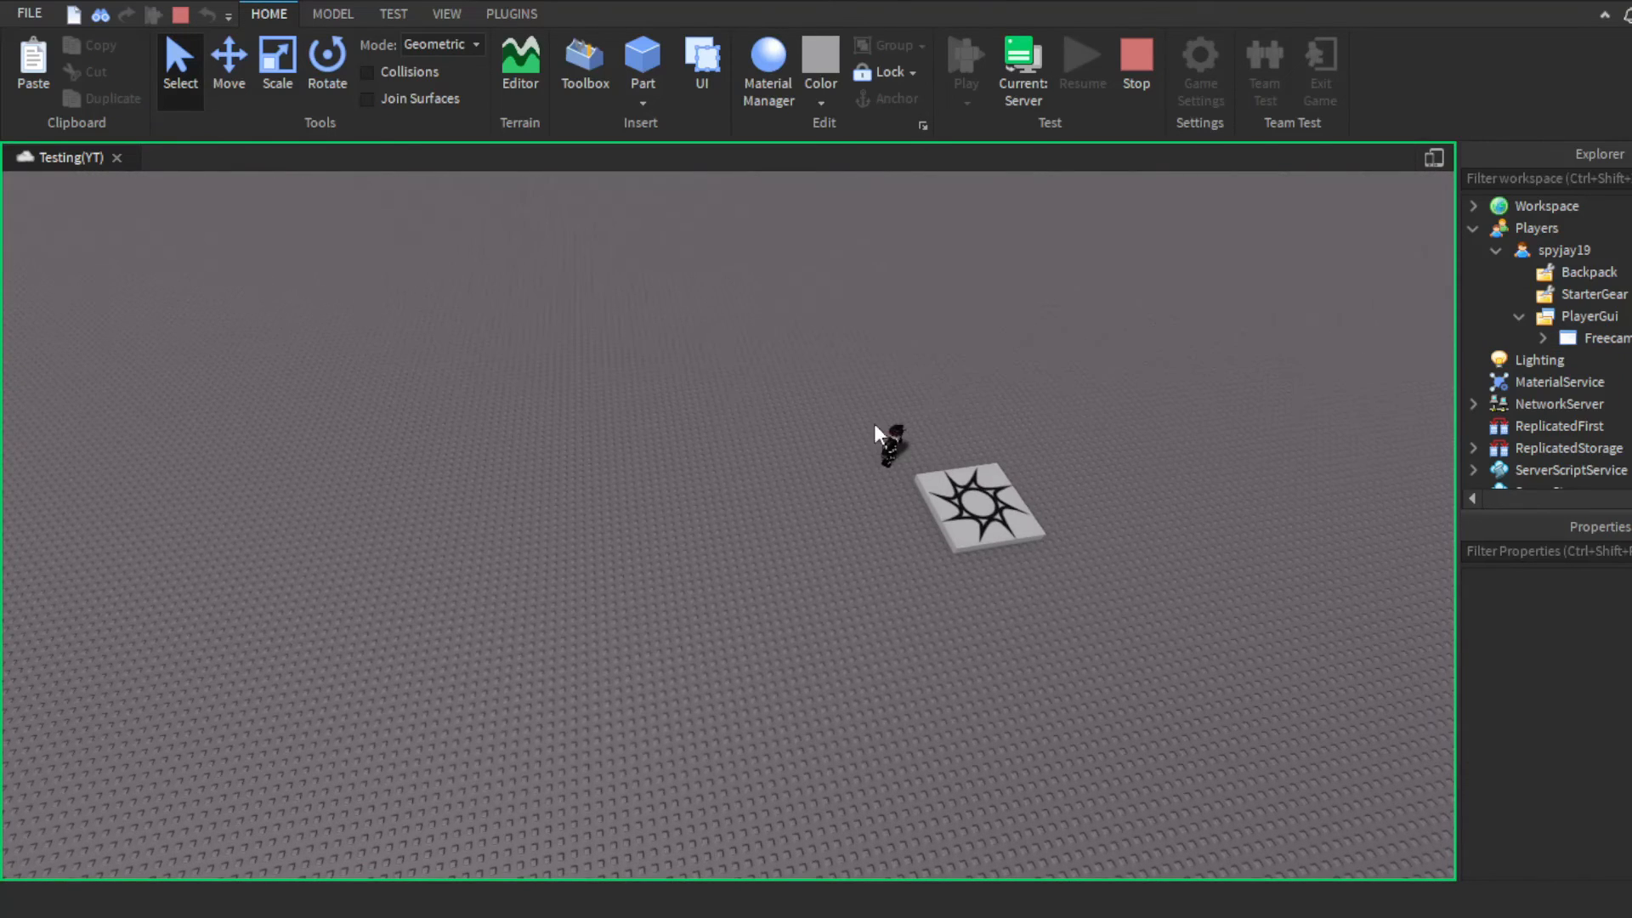
key(shift+F5)
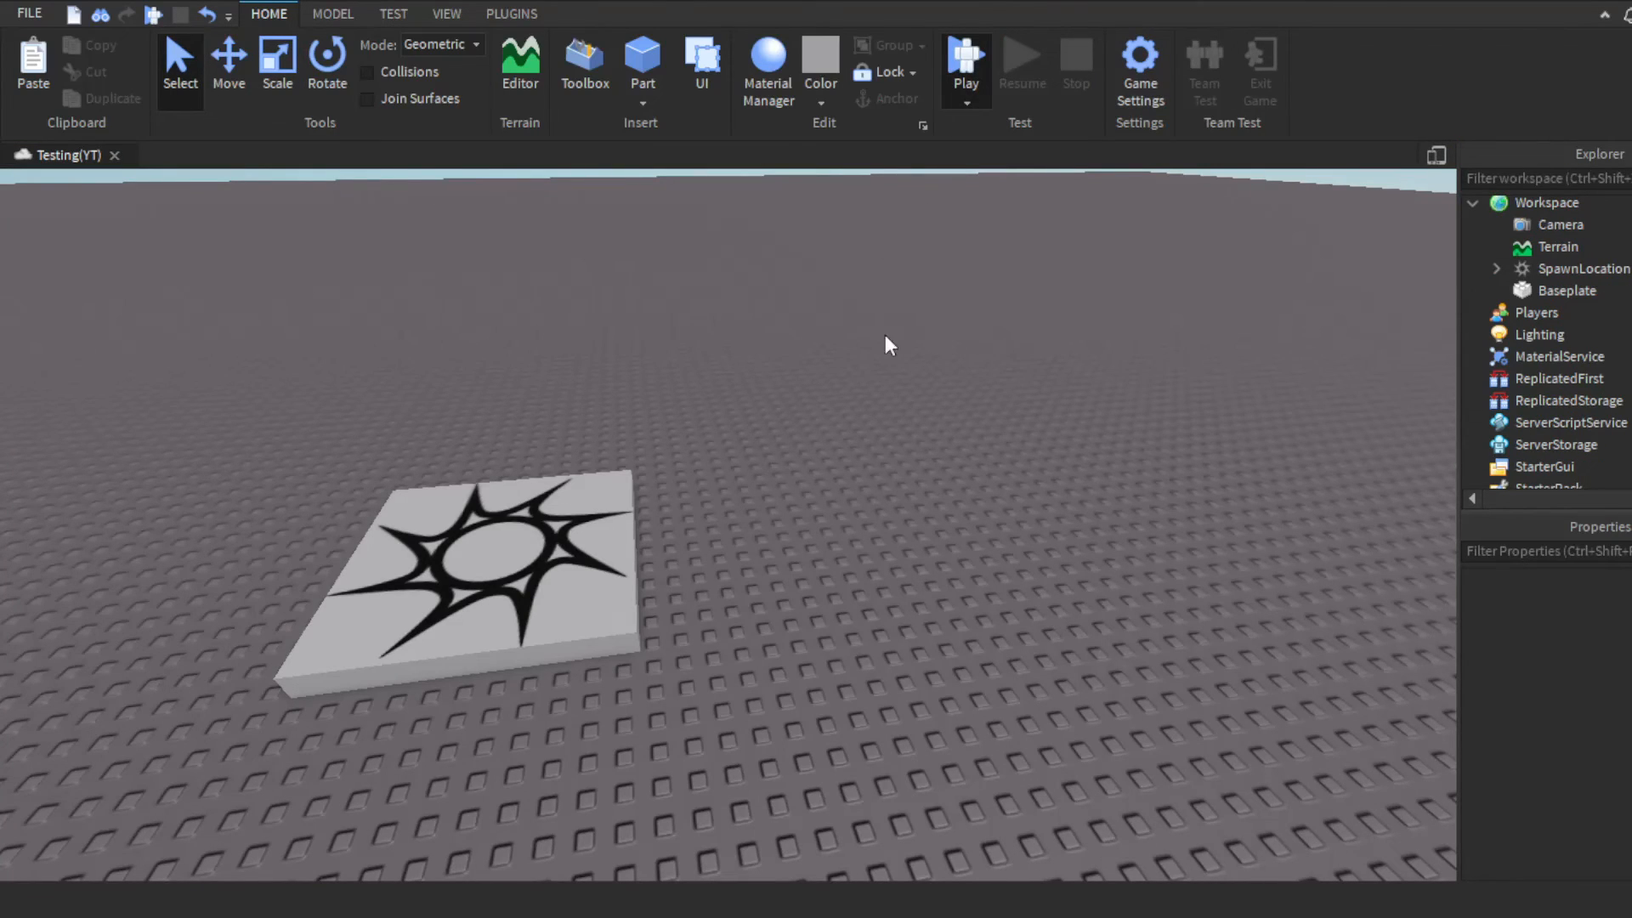
Step: Run the simulation without a character, fly the camera around the baseplate and spawn location, and stop it
right_drag(885, 334, 833, 517)
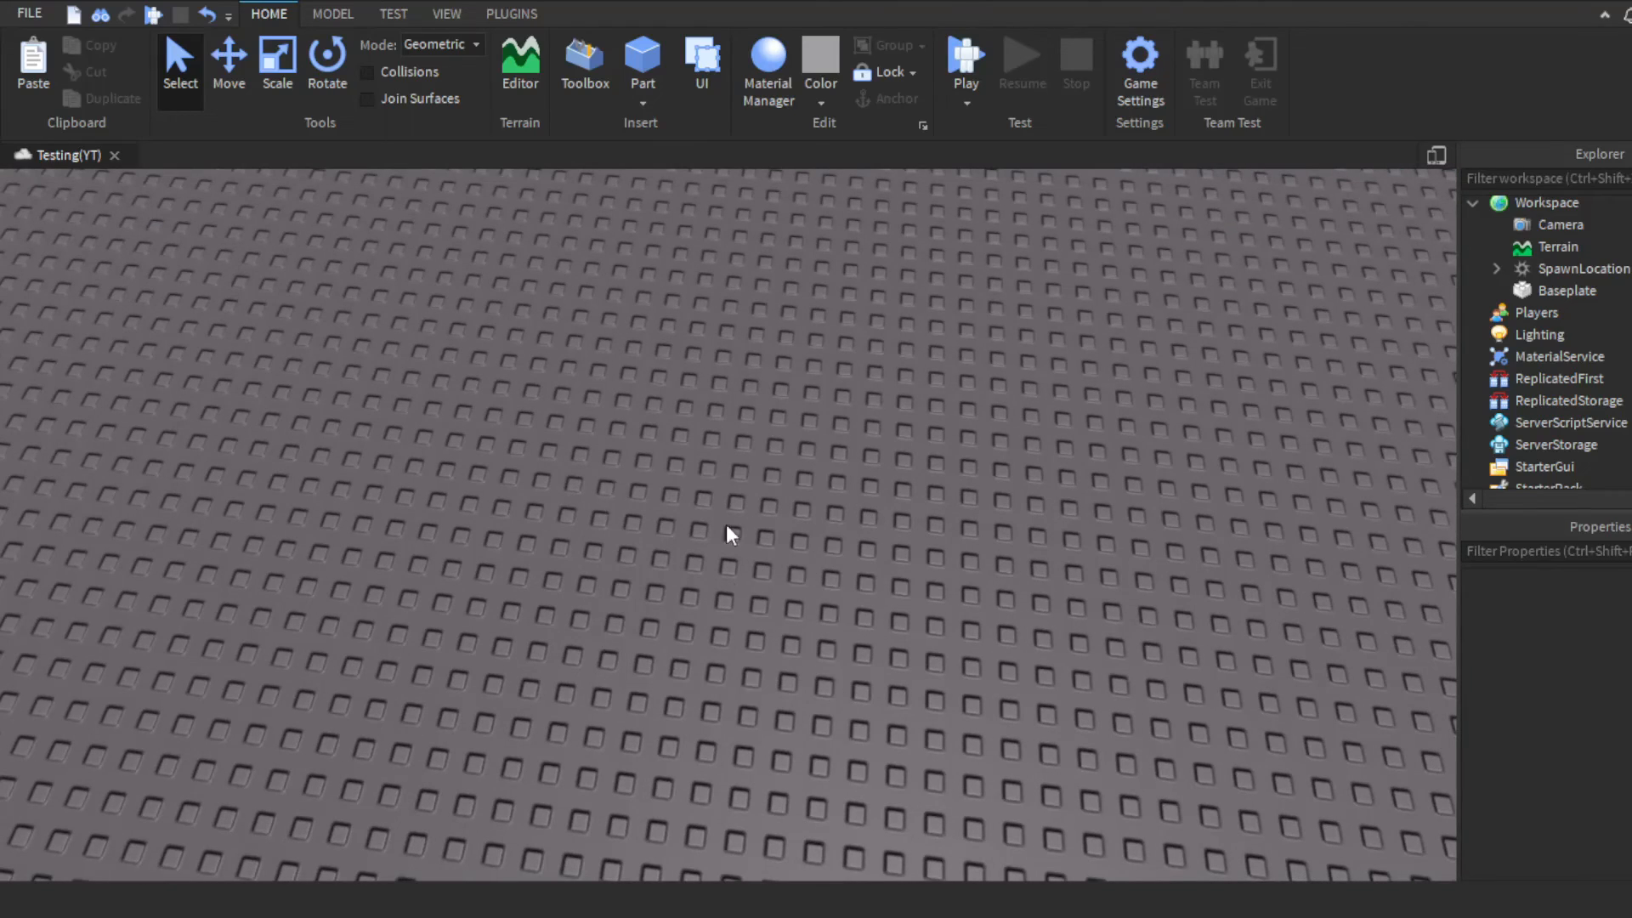
right_drag(713, 549, 907, 344)
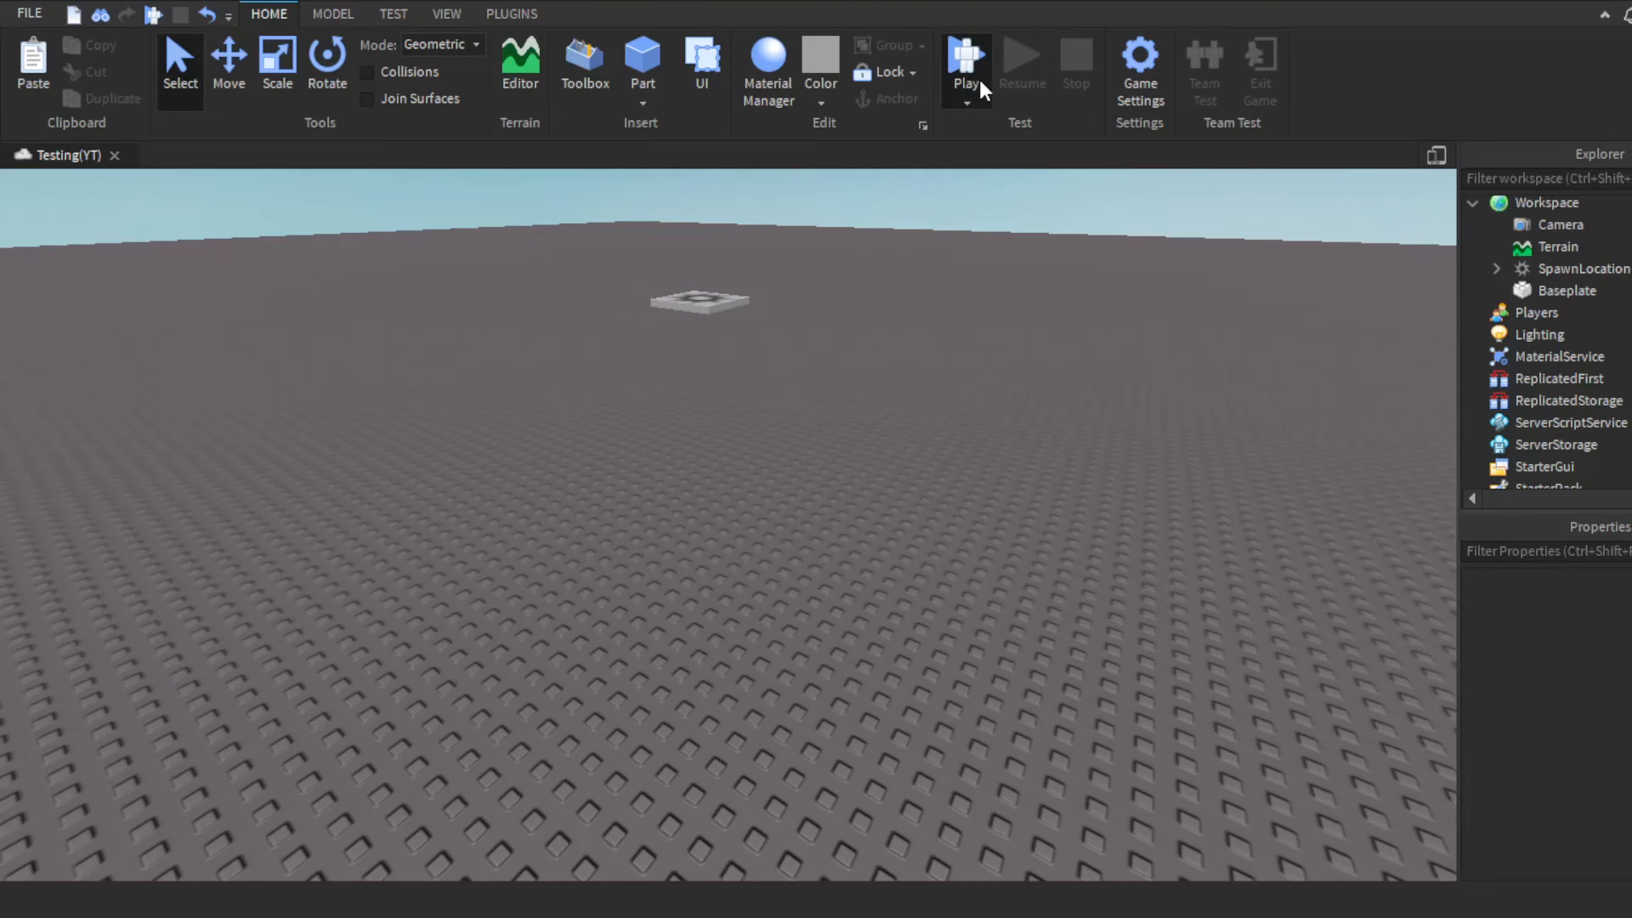
key(F8)
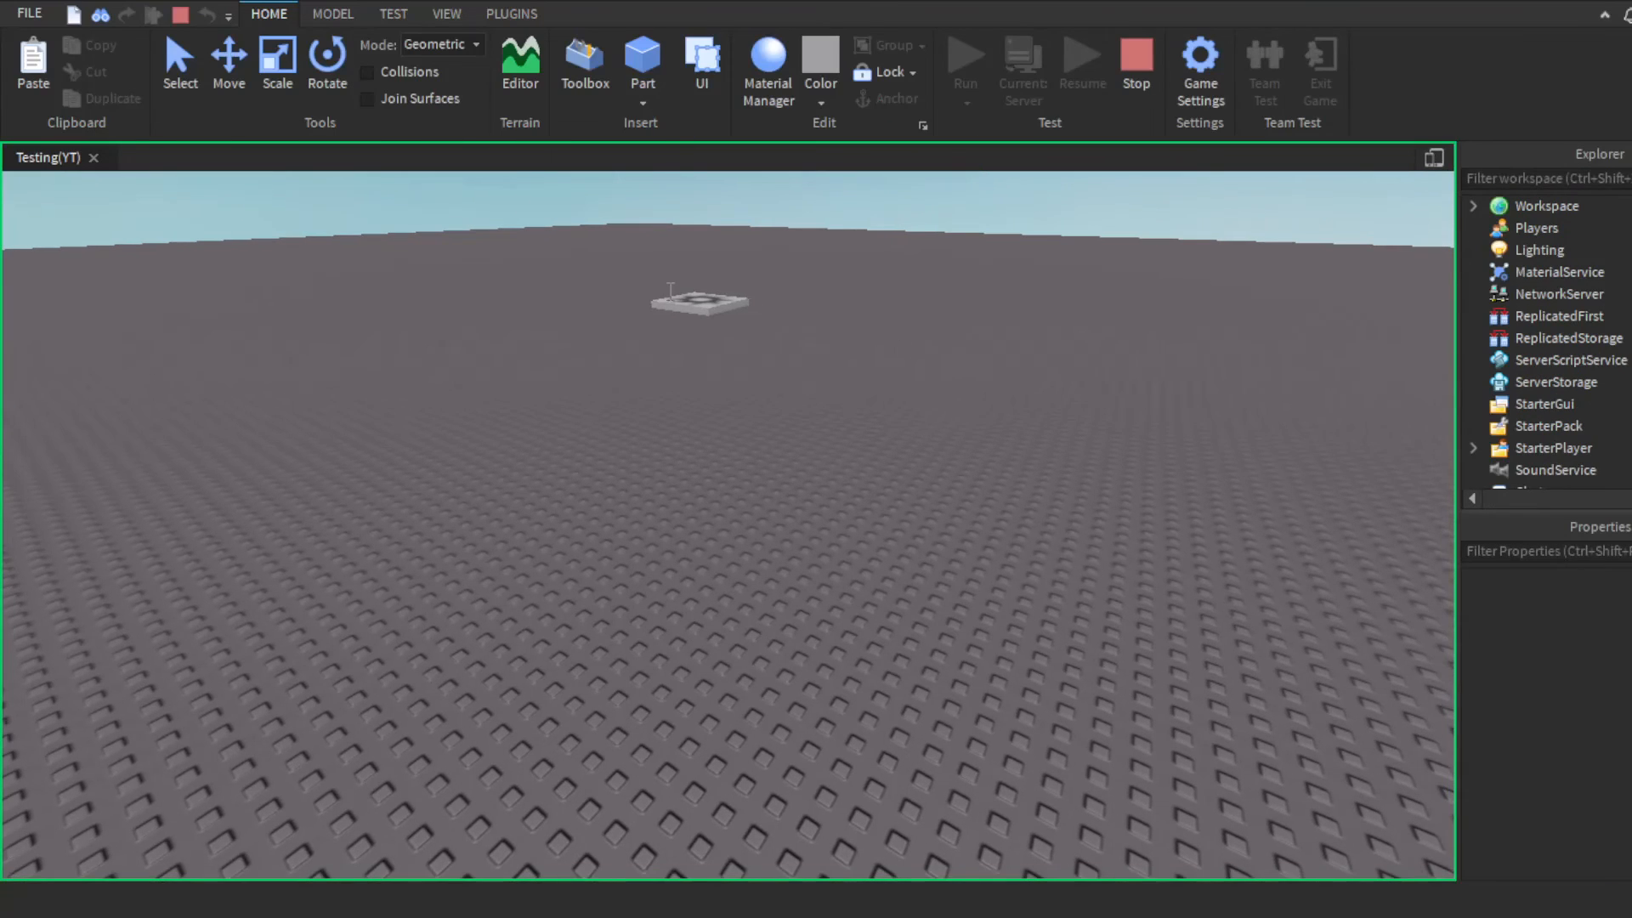
right_drag(933, 208, 901, 344)
key(w)
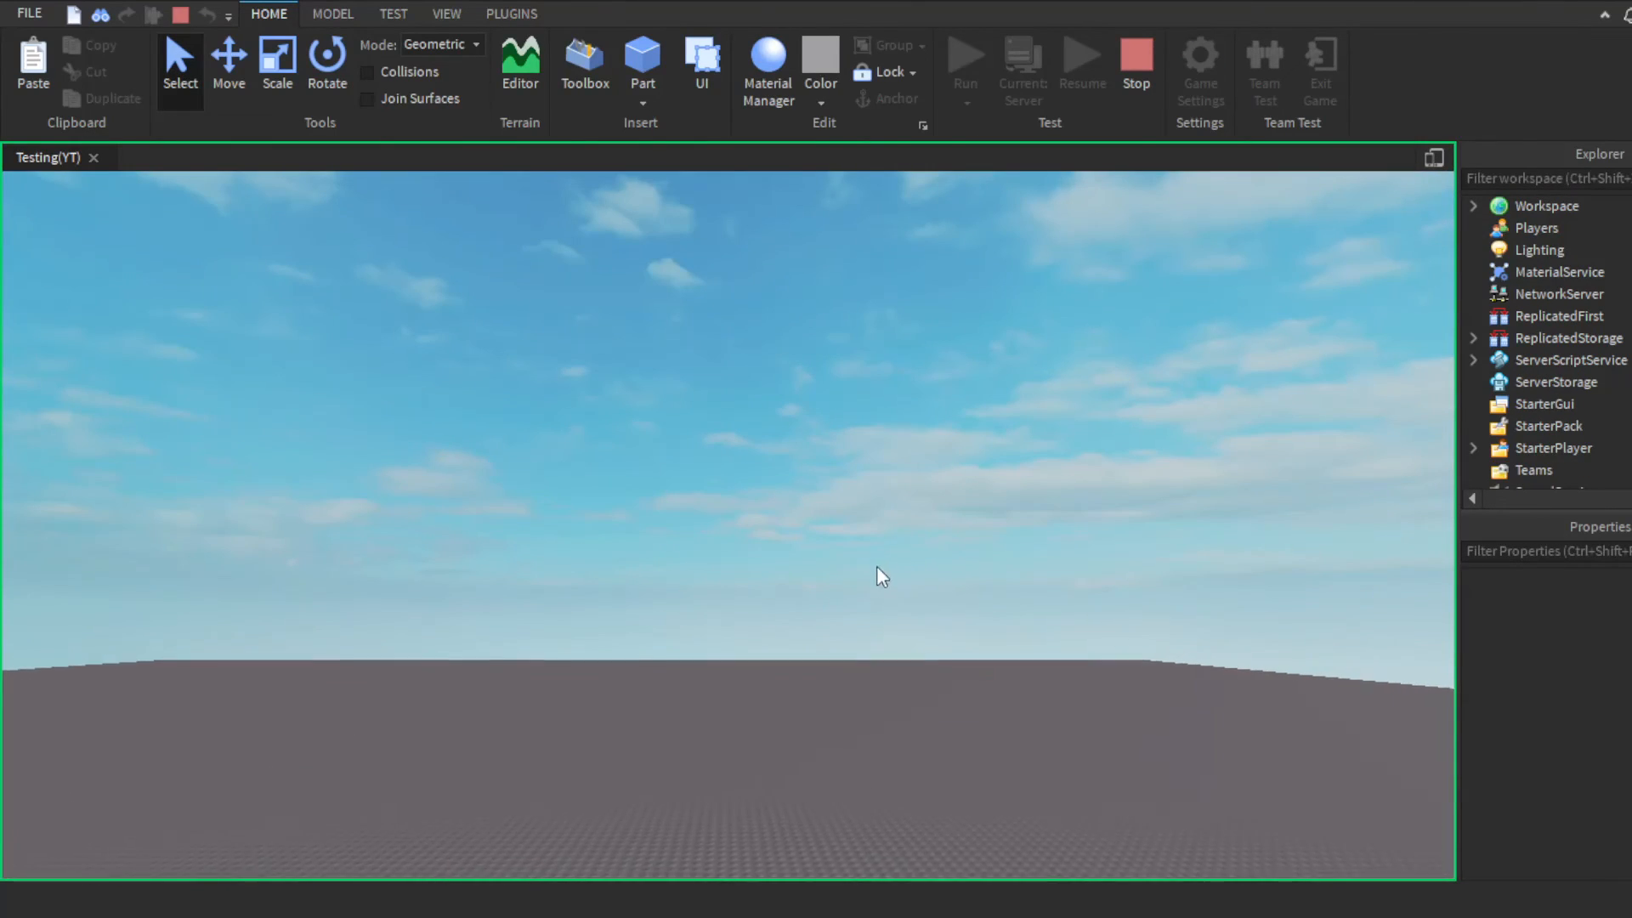
right_drag(886, 449, 844, 828)
key(s)
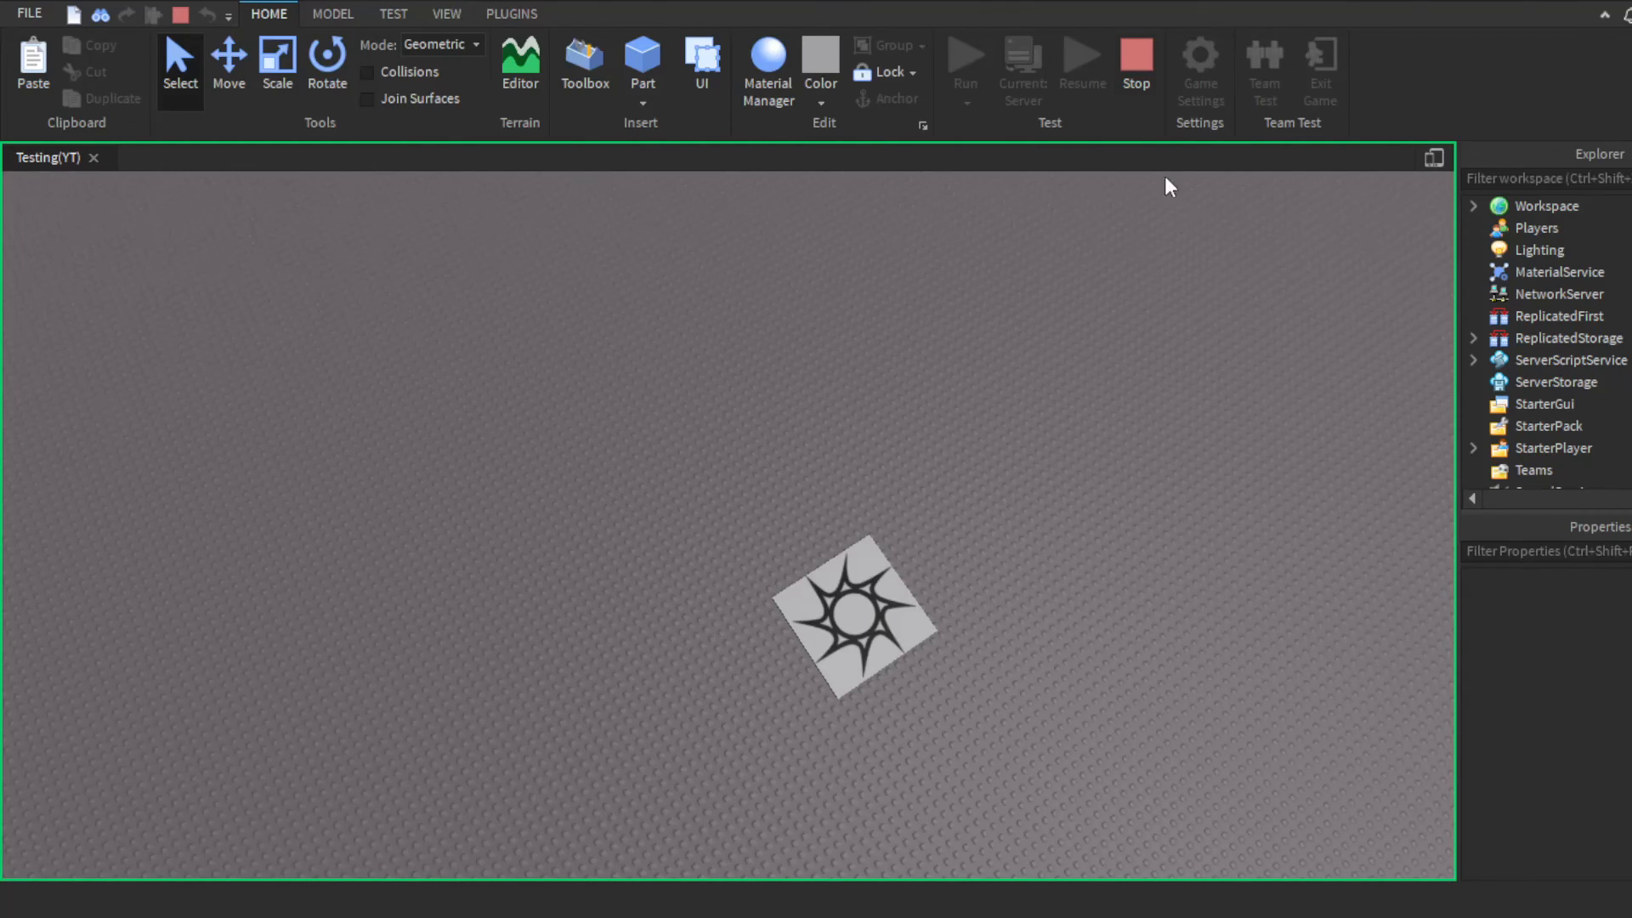
click(1139, 90)
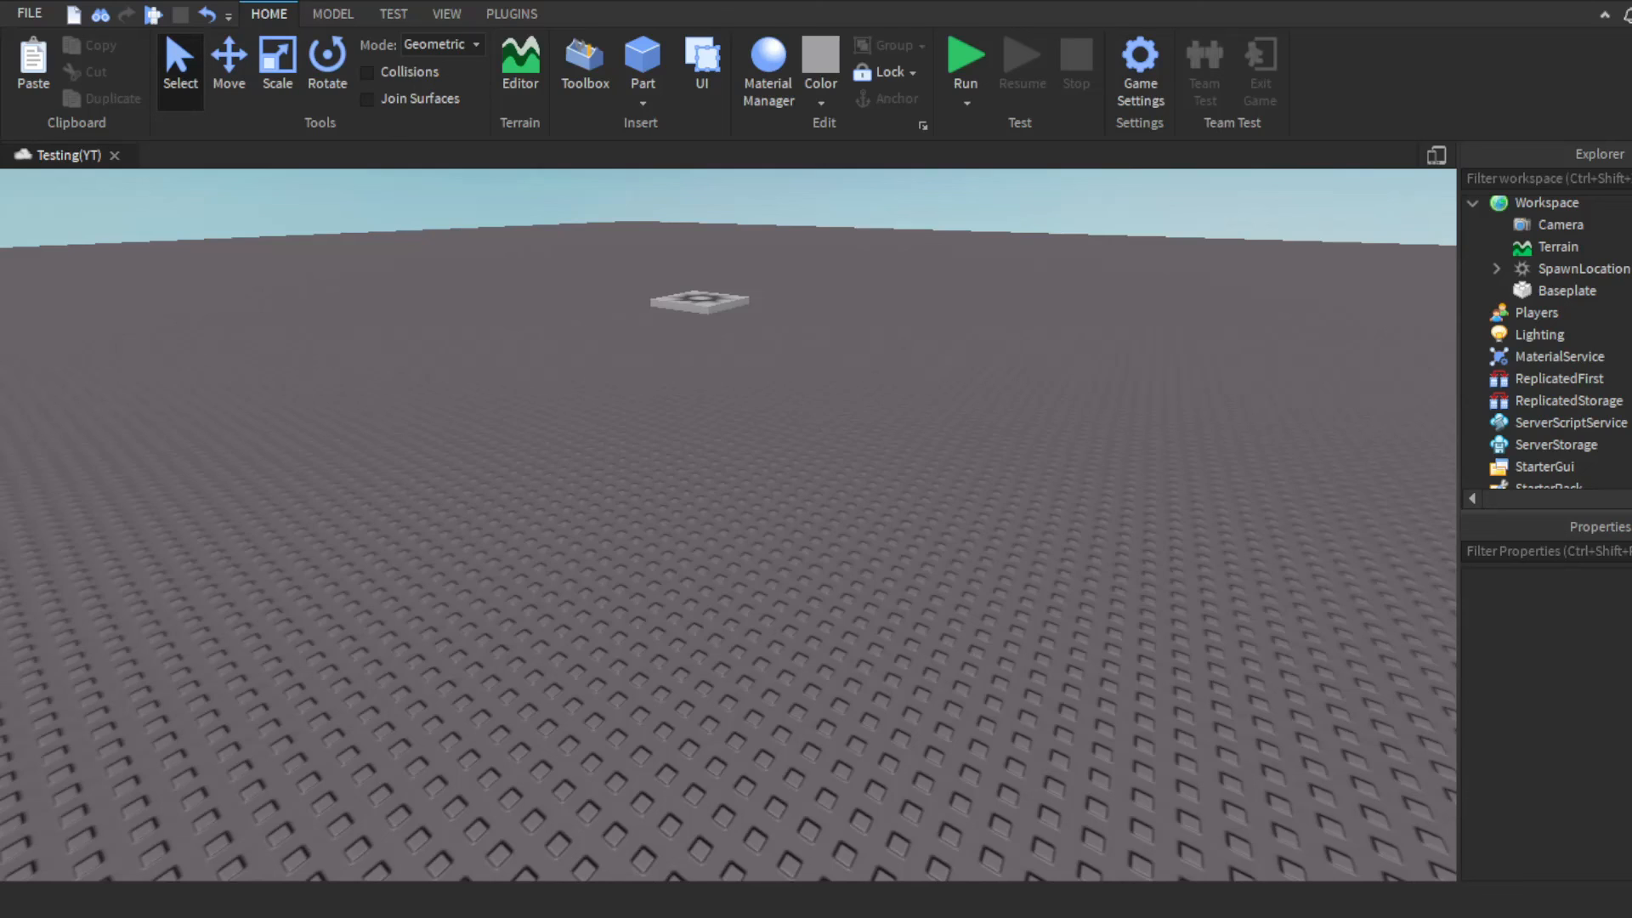
click(391, 13)
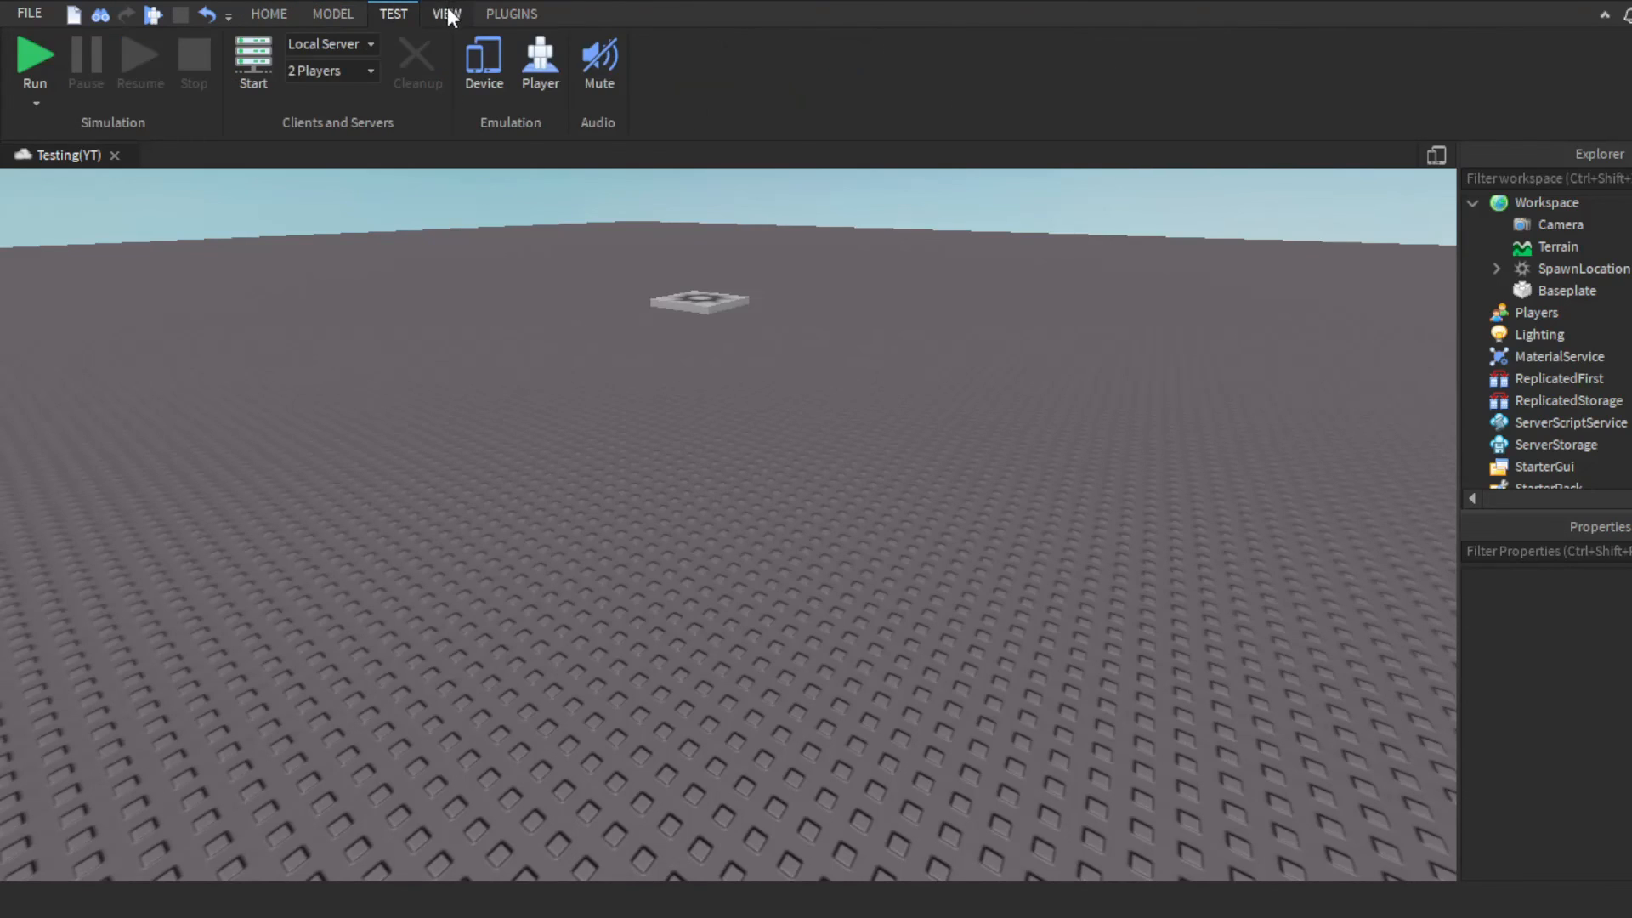
click(457, 14)
click(482, 13)
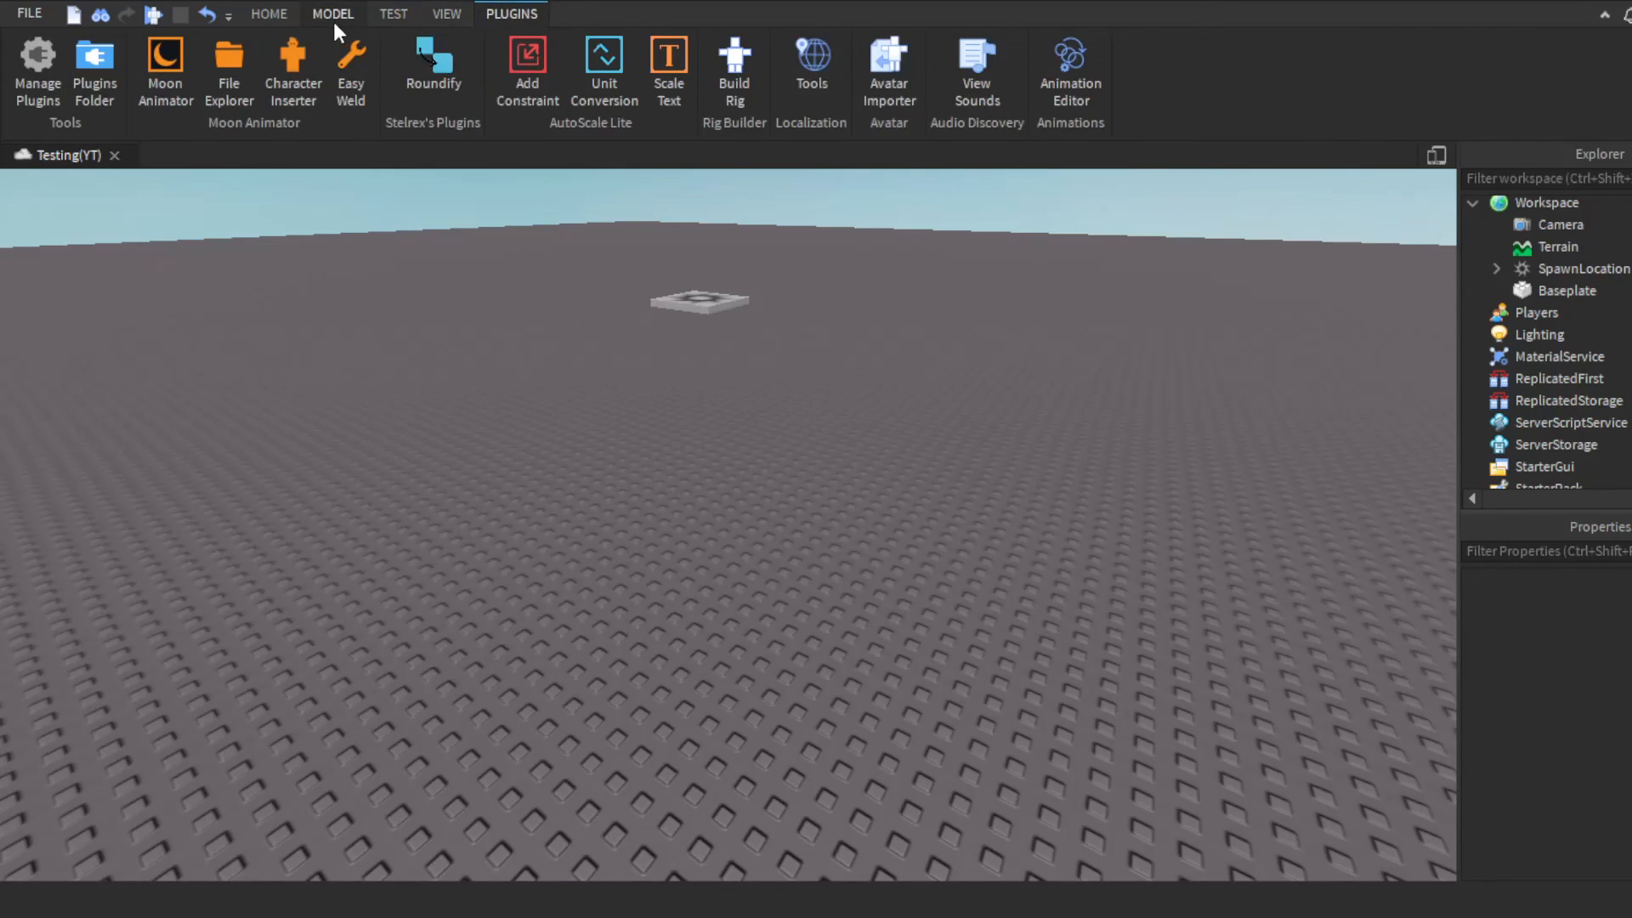
click(270, 15)
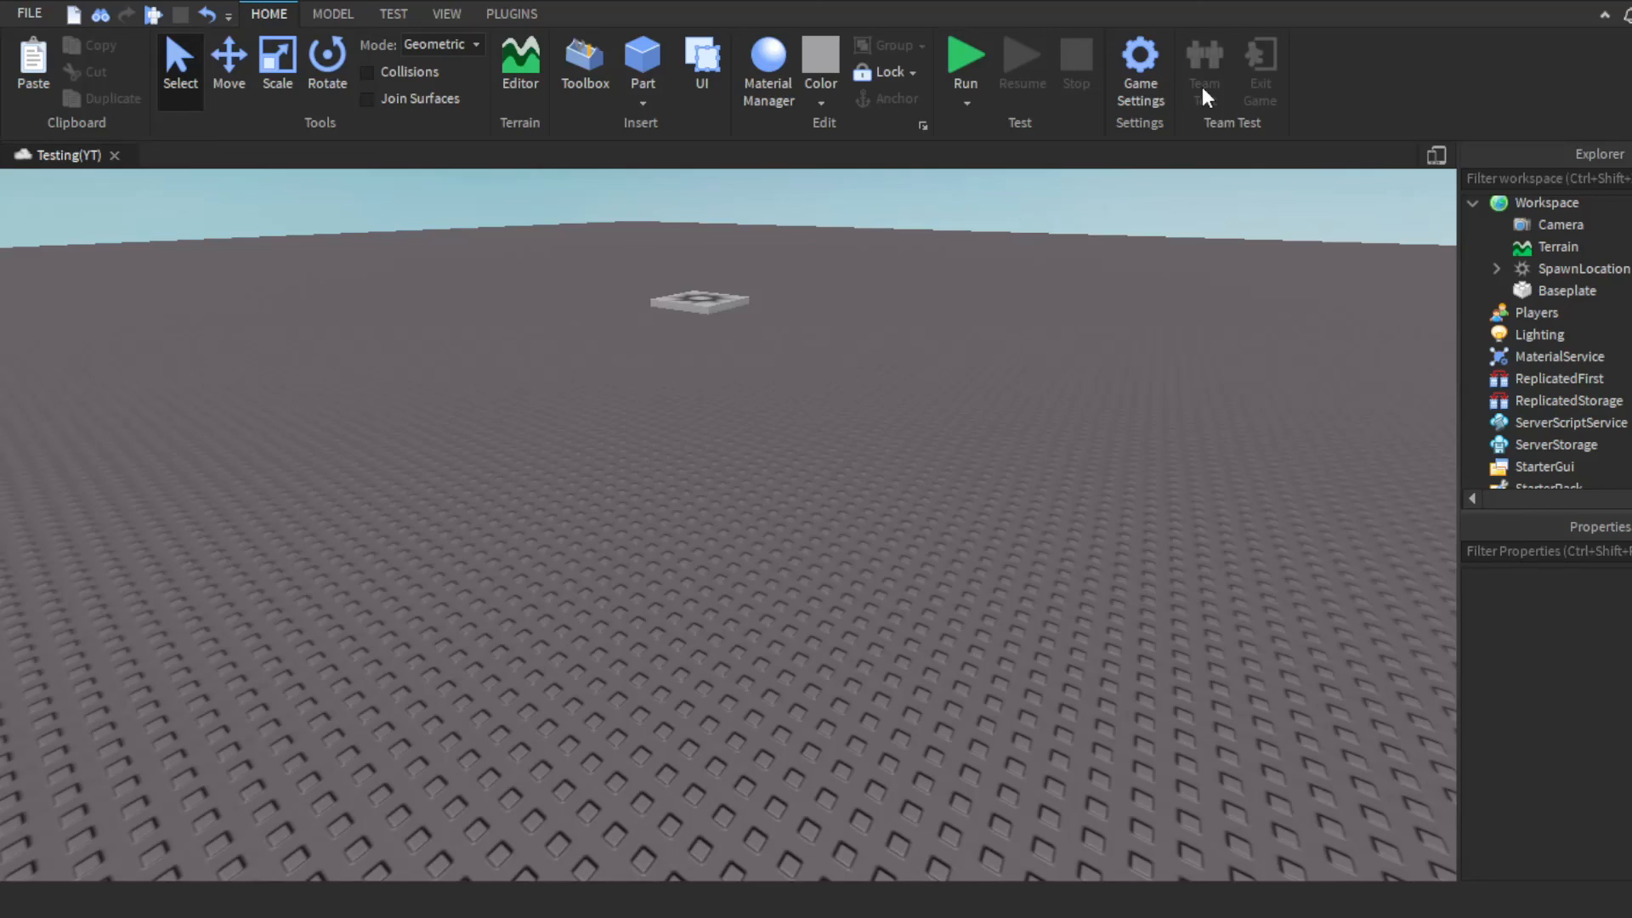
Step: Open the Team Create window to view its option for enabling collaborative editing, and close it
click(445, 18)
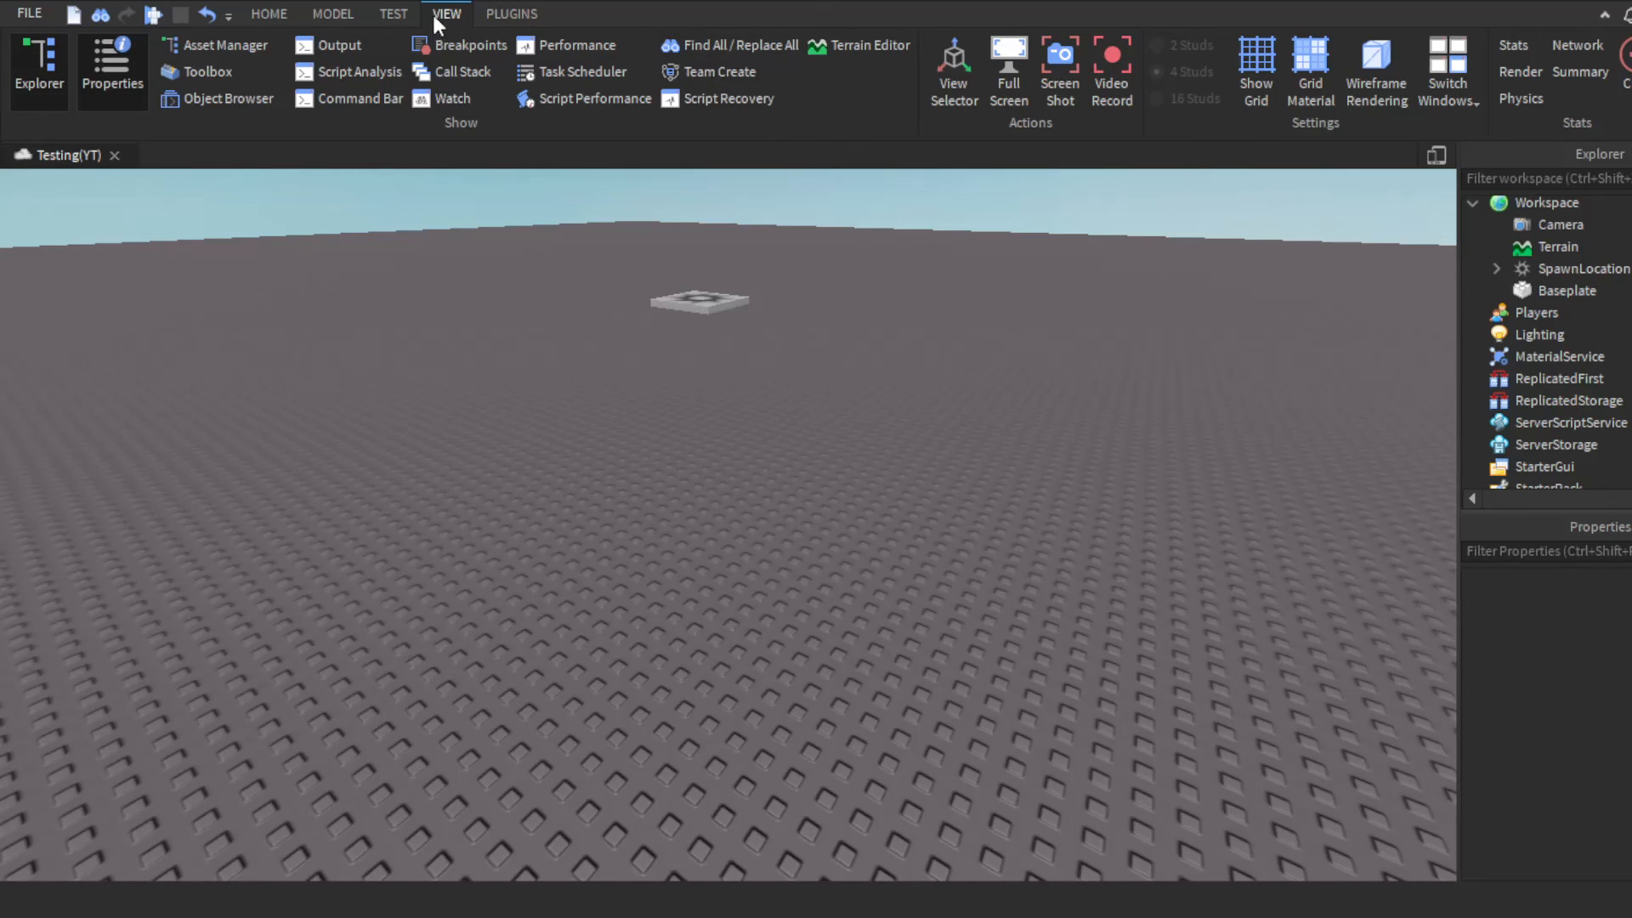
click(667, 72)
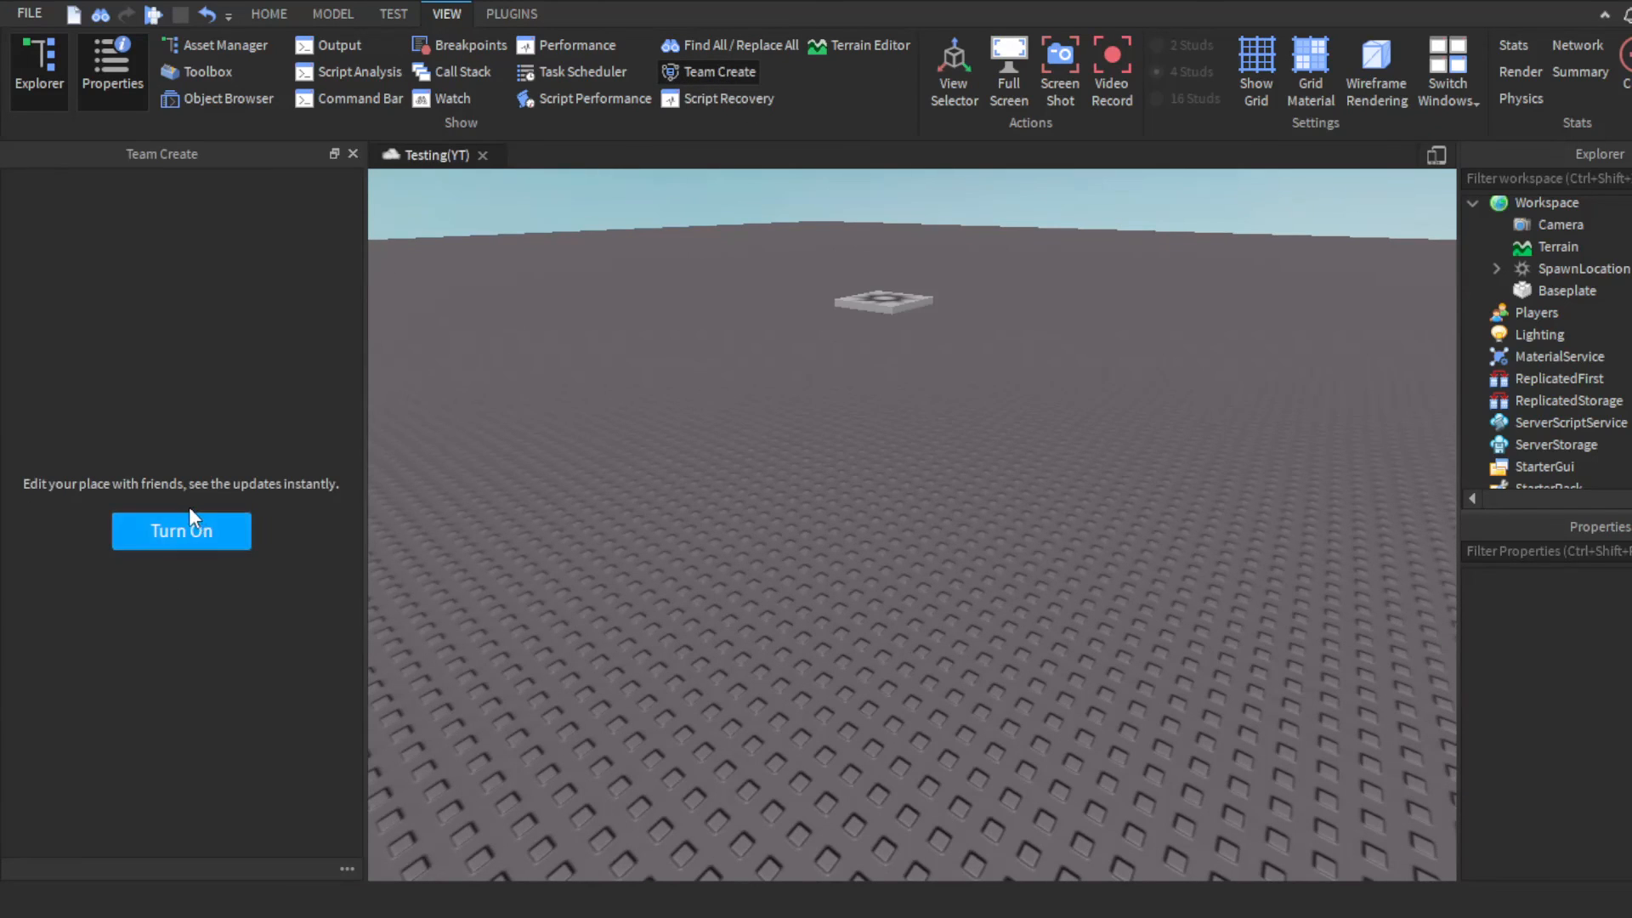
click(353, 156)
click(274, 9)
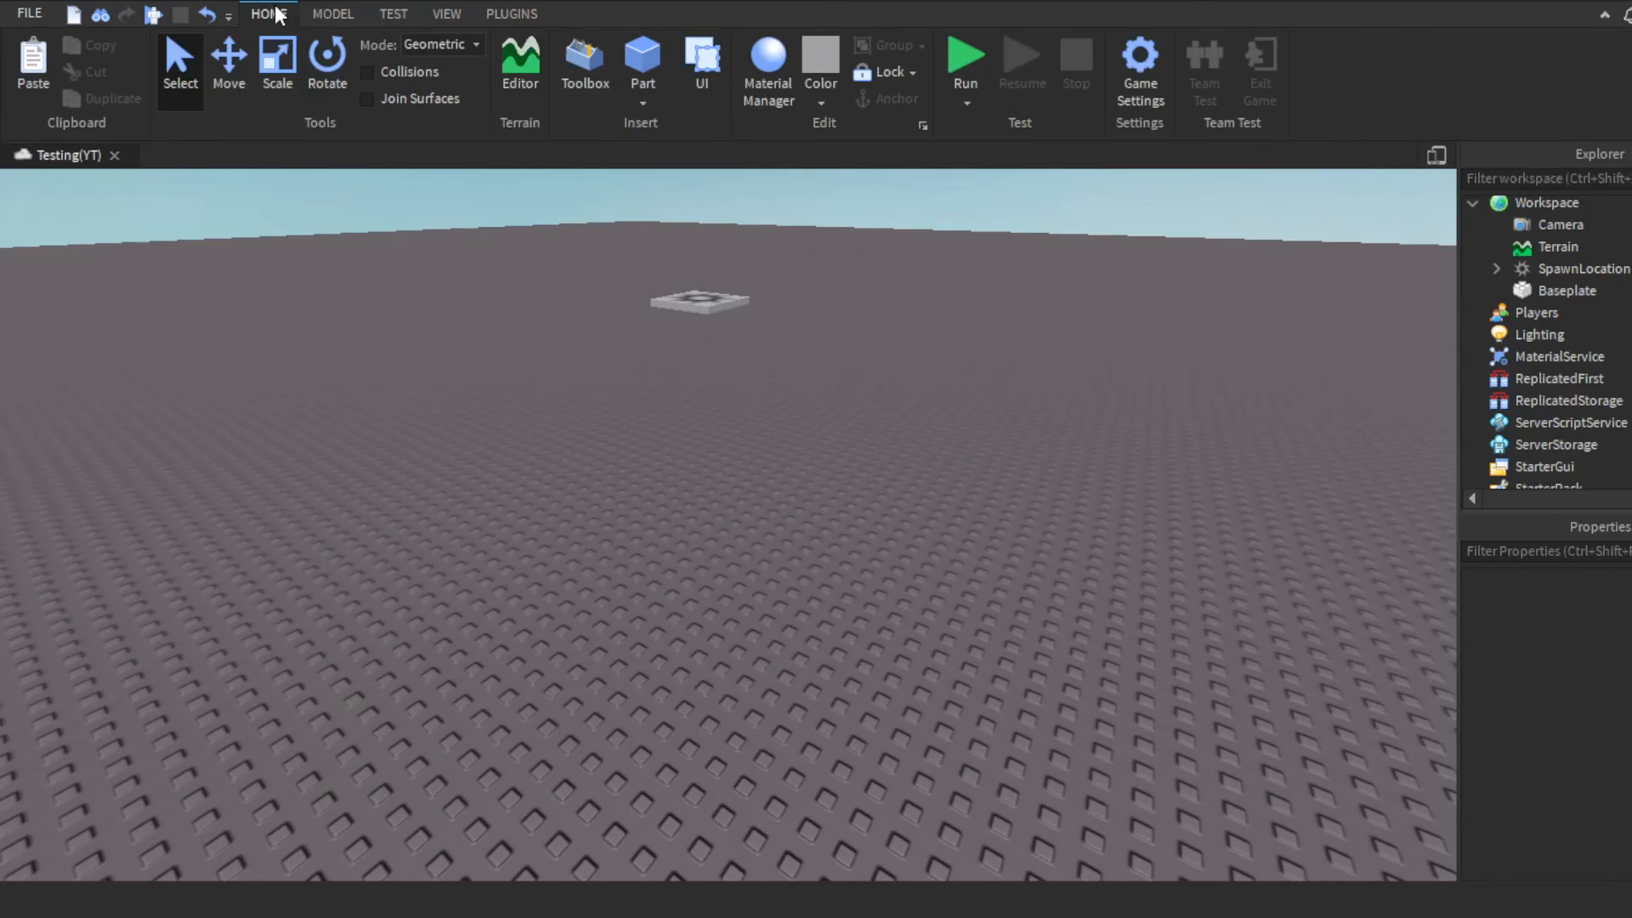